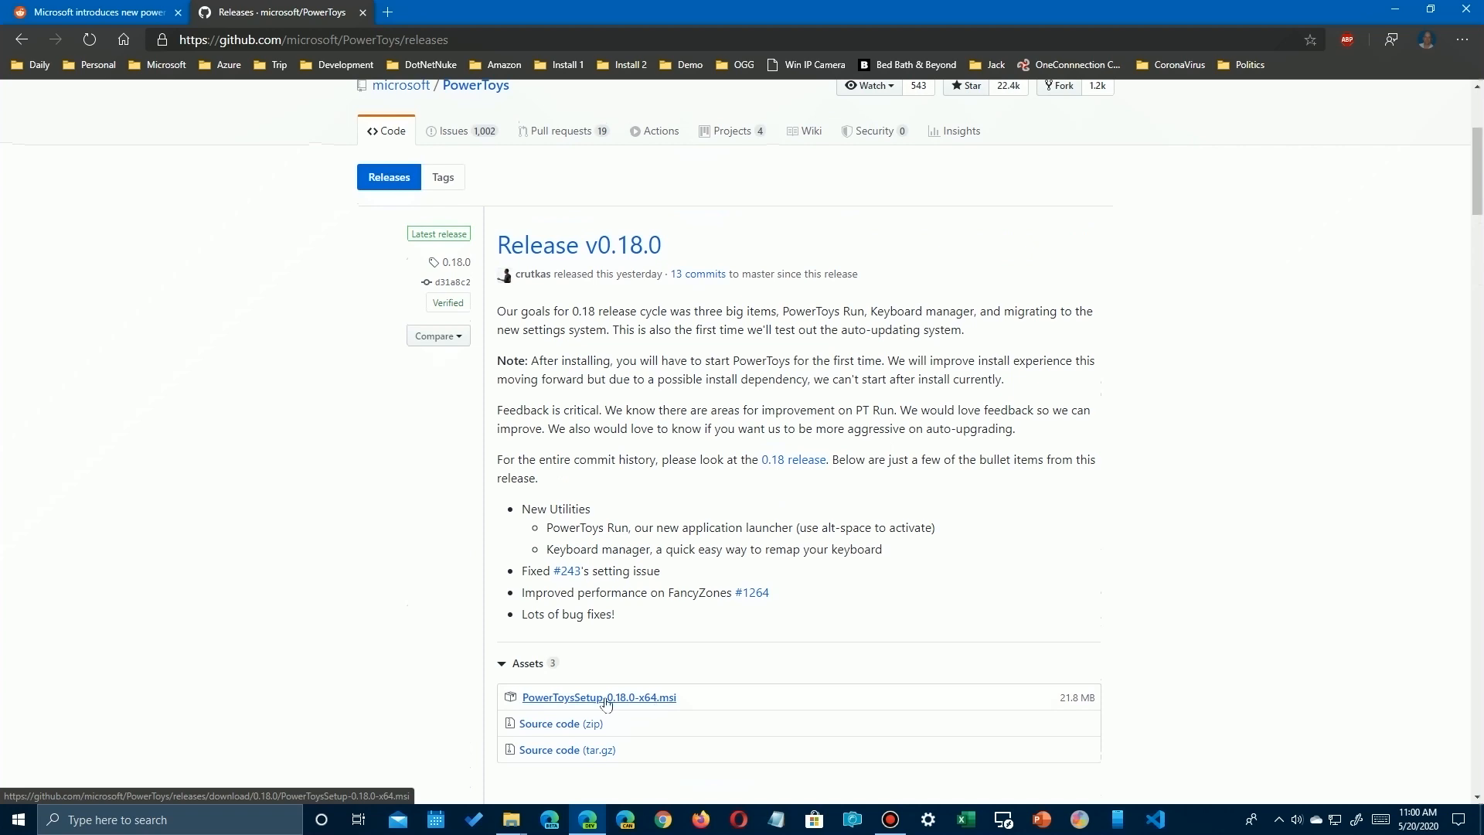
click(656, 699)
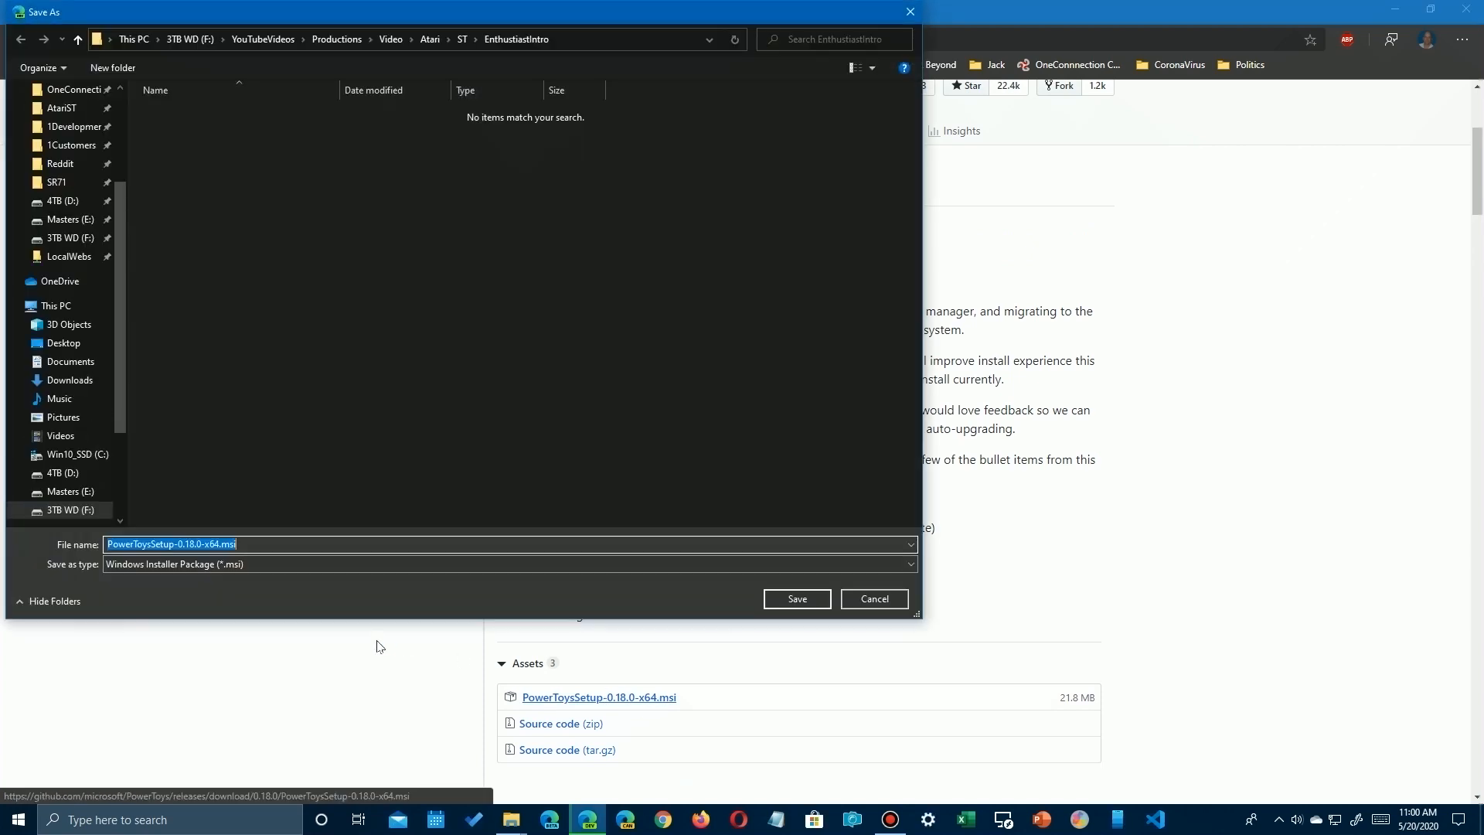
click(255, 40)
scroll(81, 203, up, 1)
scroll(81, 204, up, 1)
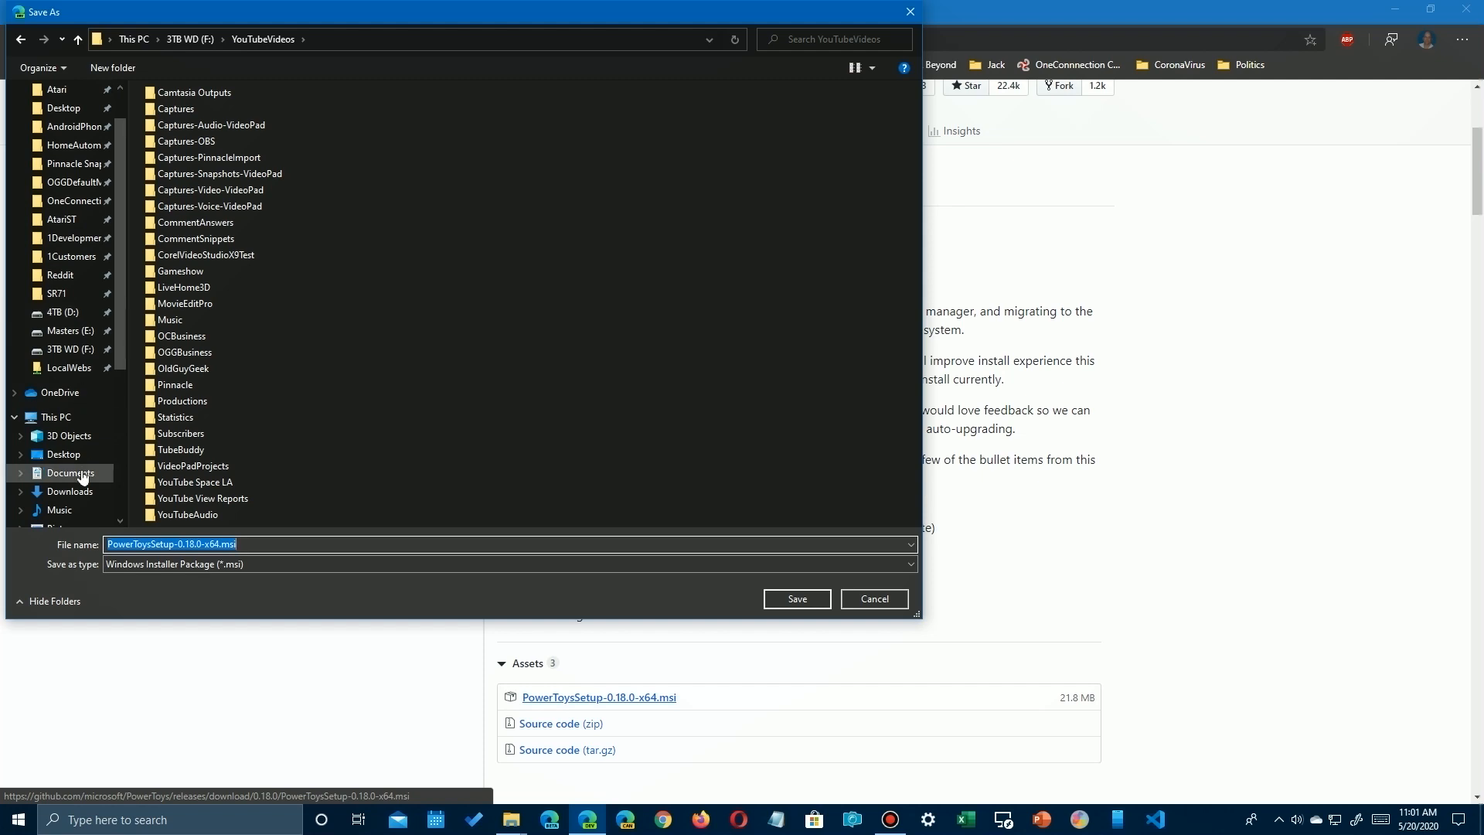
click(70, 492)
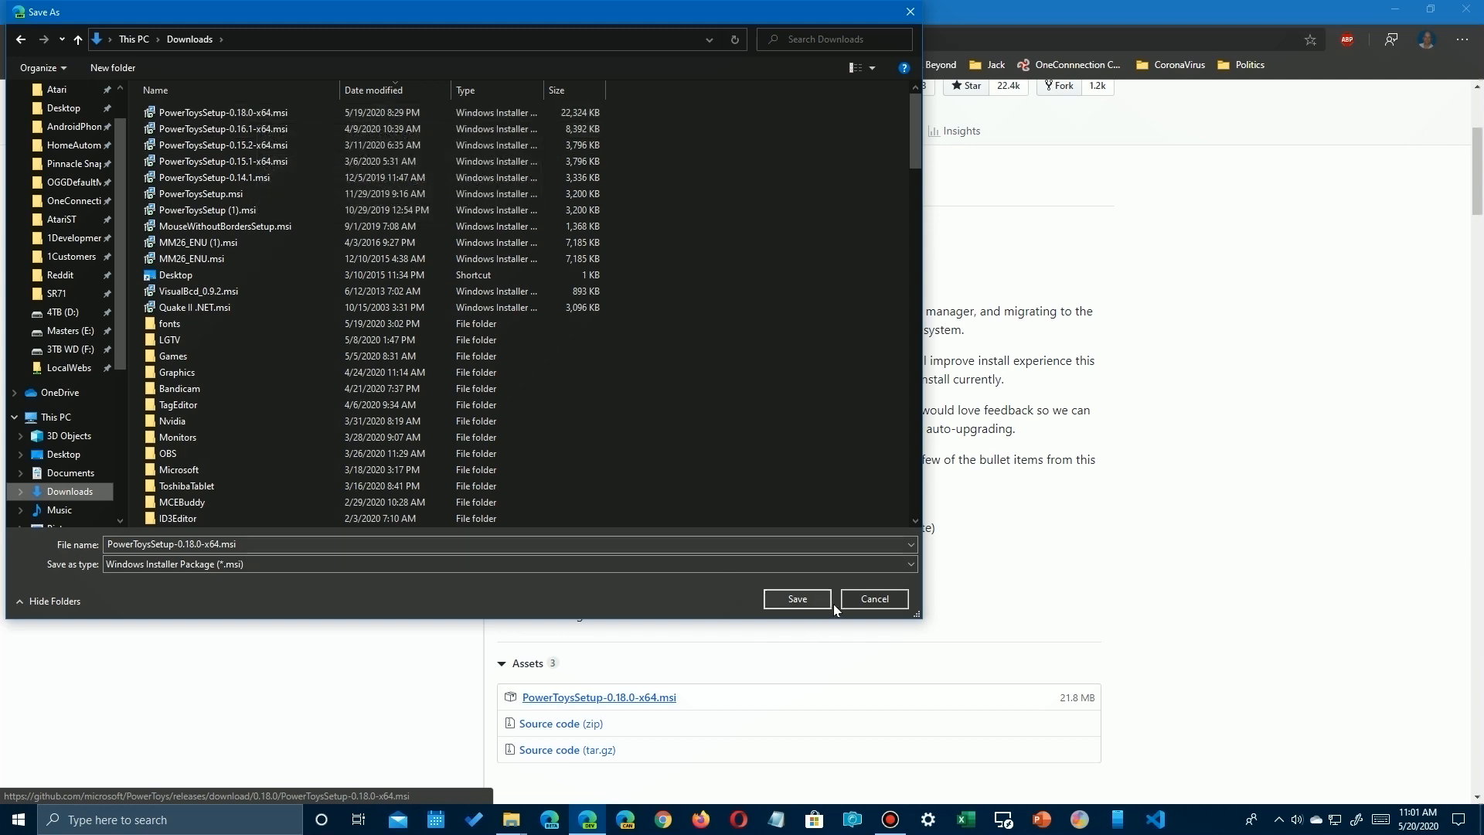
click(874, 599)
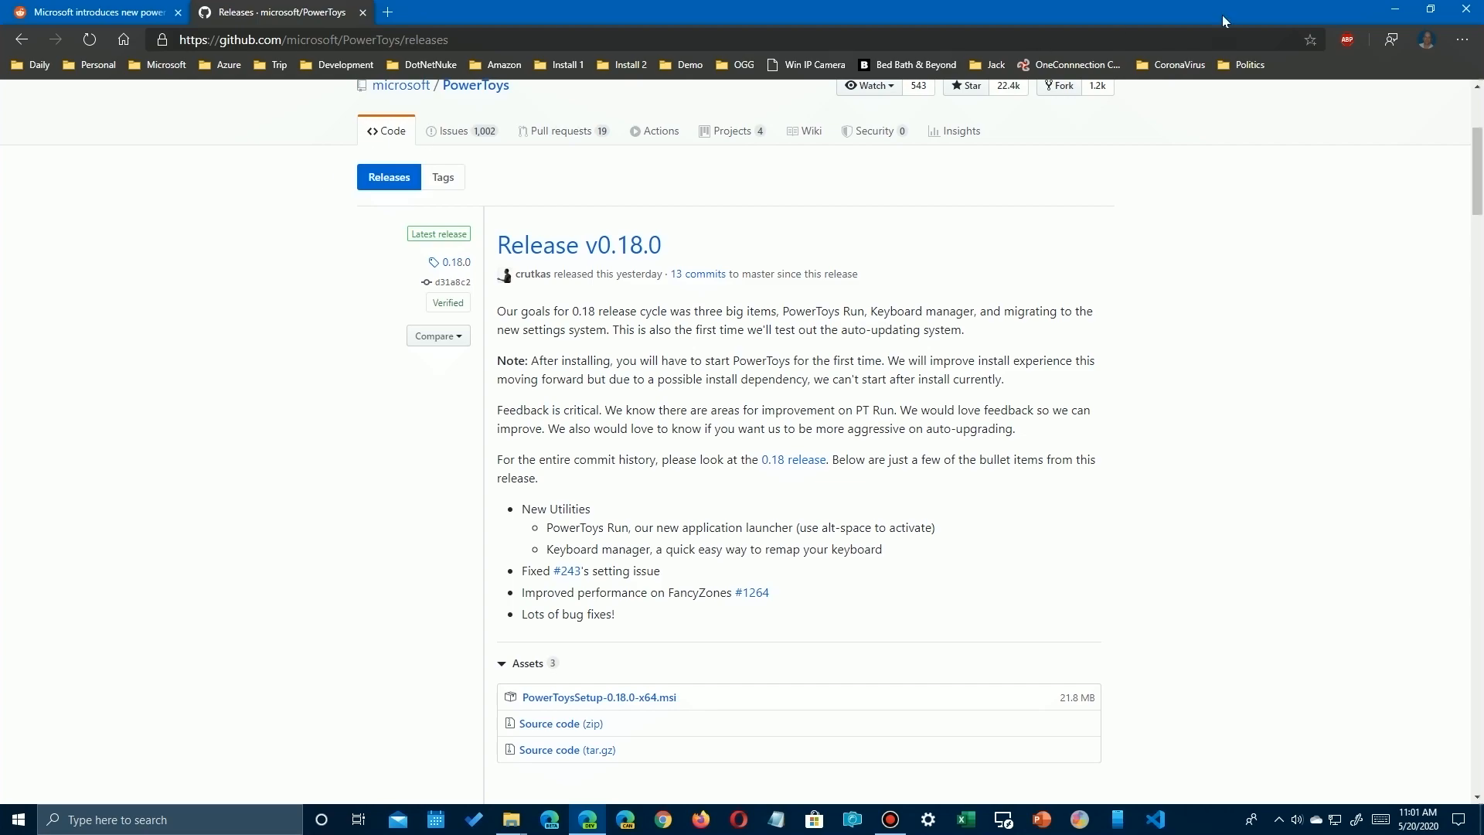
Close the browser, open the PowerToys Settings window and move it to the middle of the desktop.
click(1466, 10)
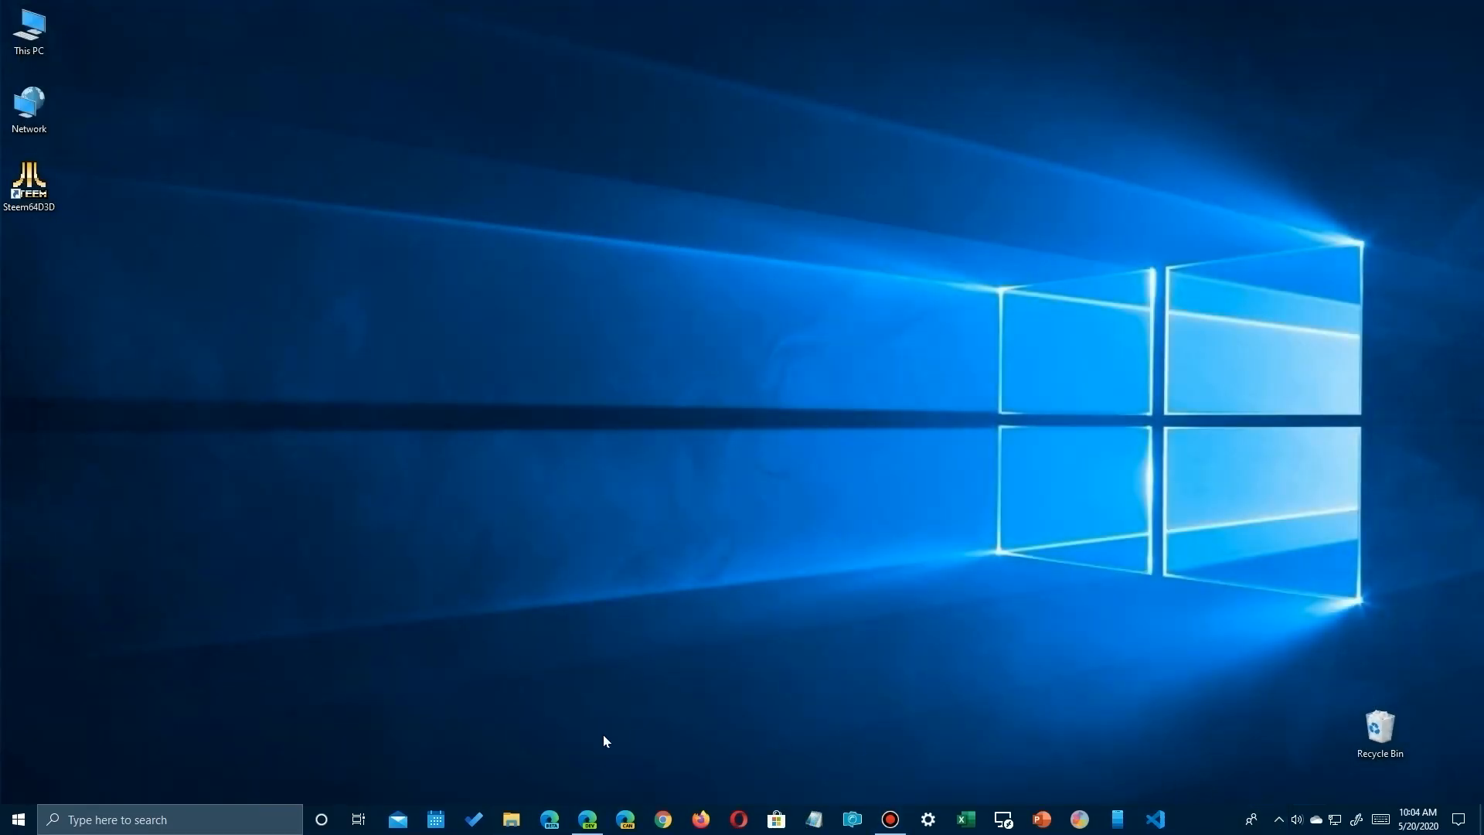
click(122, 820)
click(623, 520)
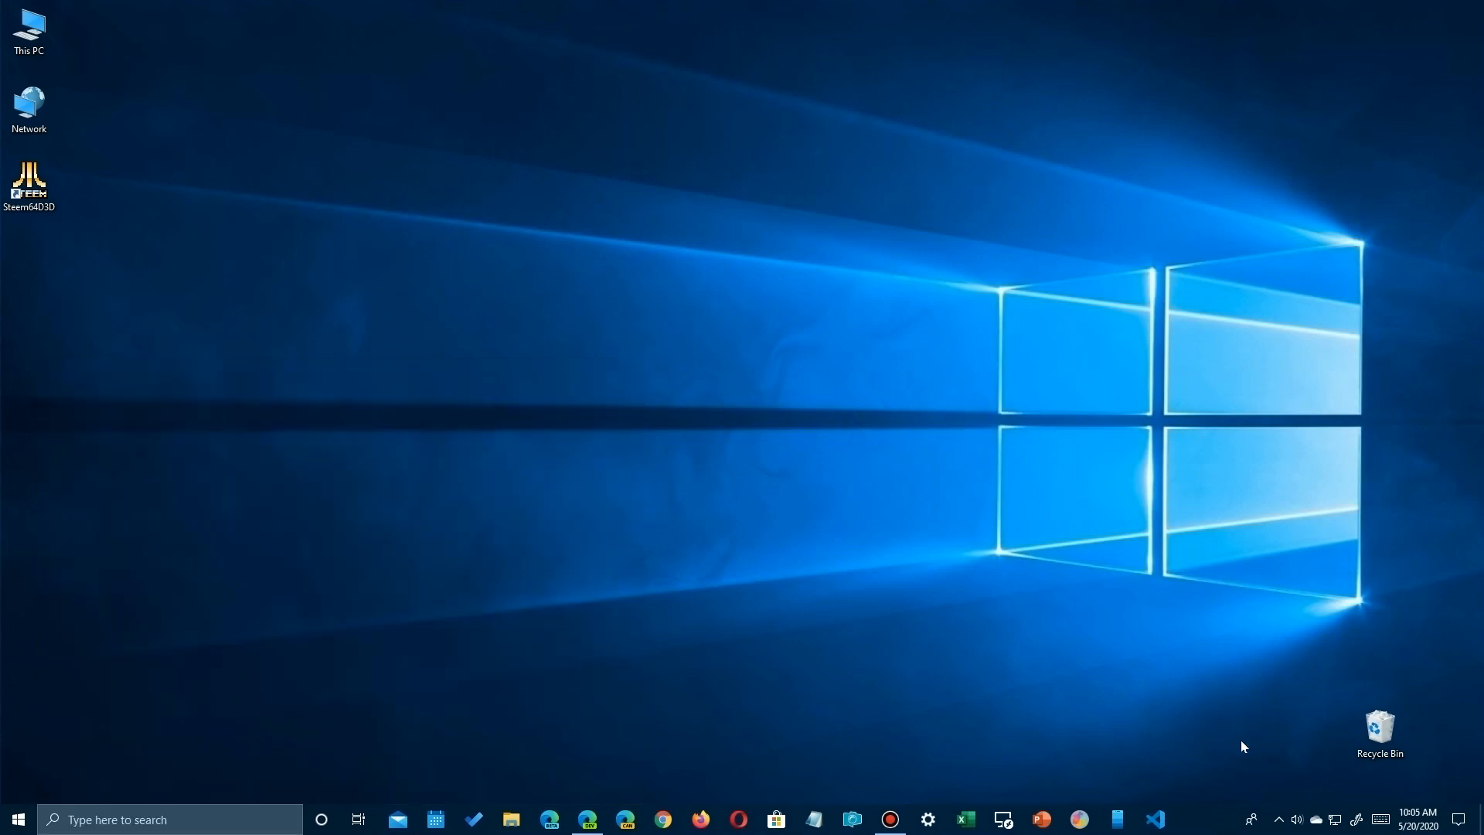
click(1279, 819)
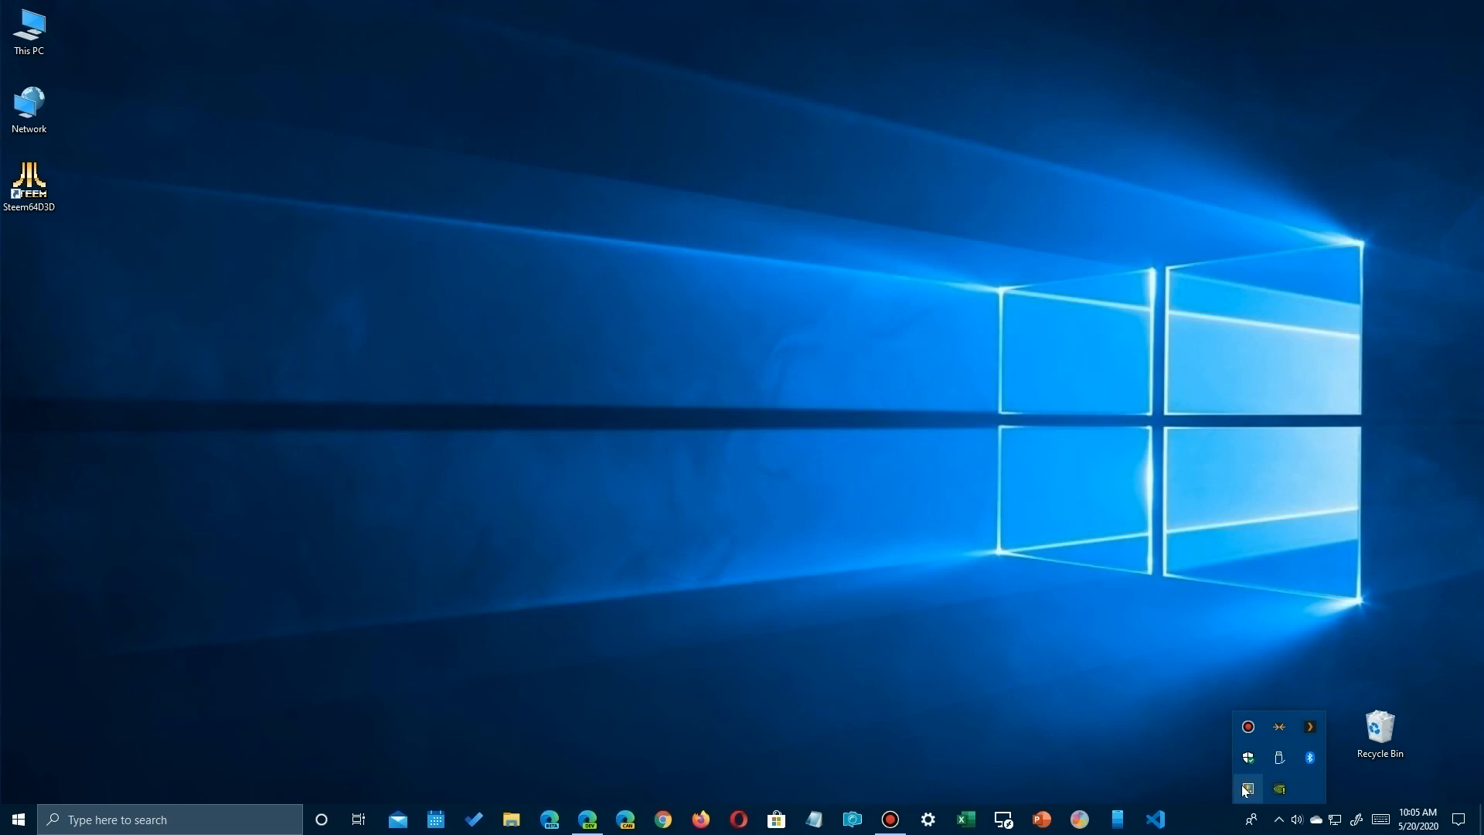
double_click(1246, 789)
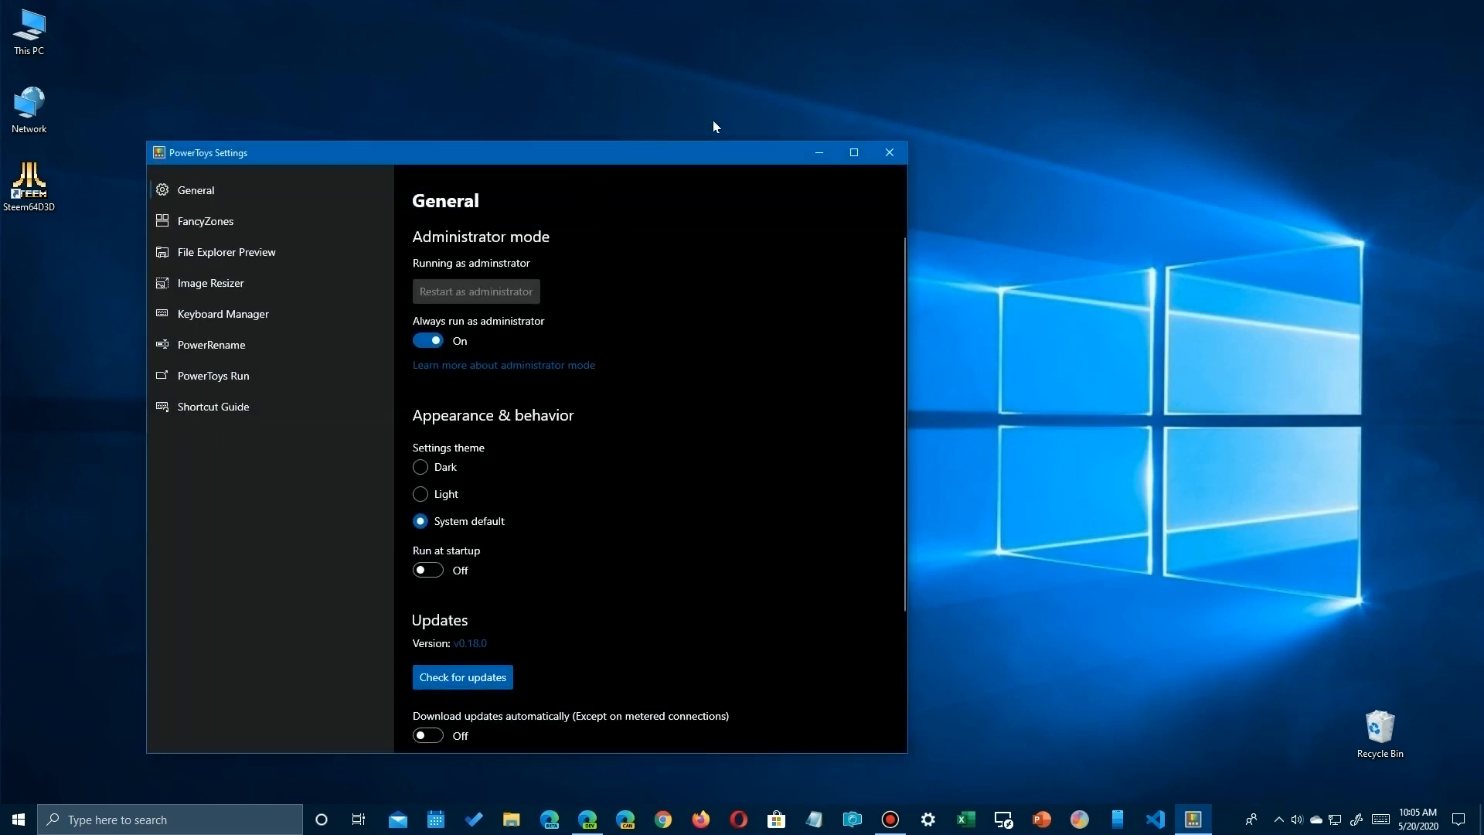
drag(628, 156, 832, 105)
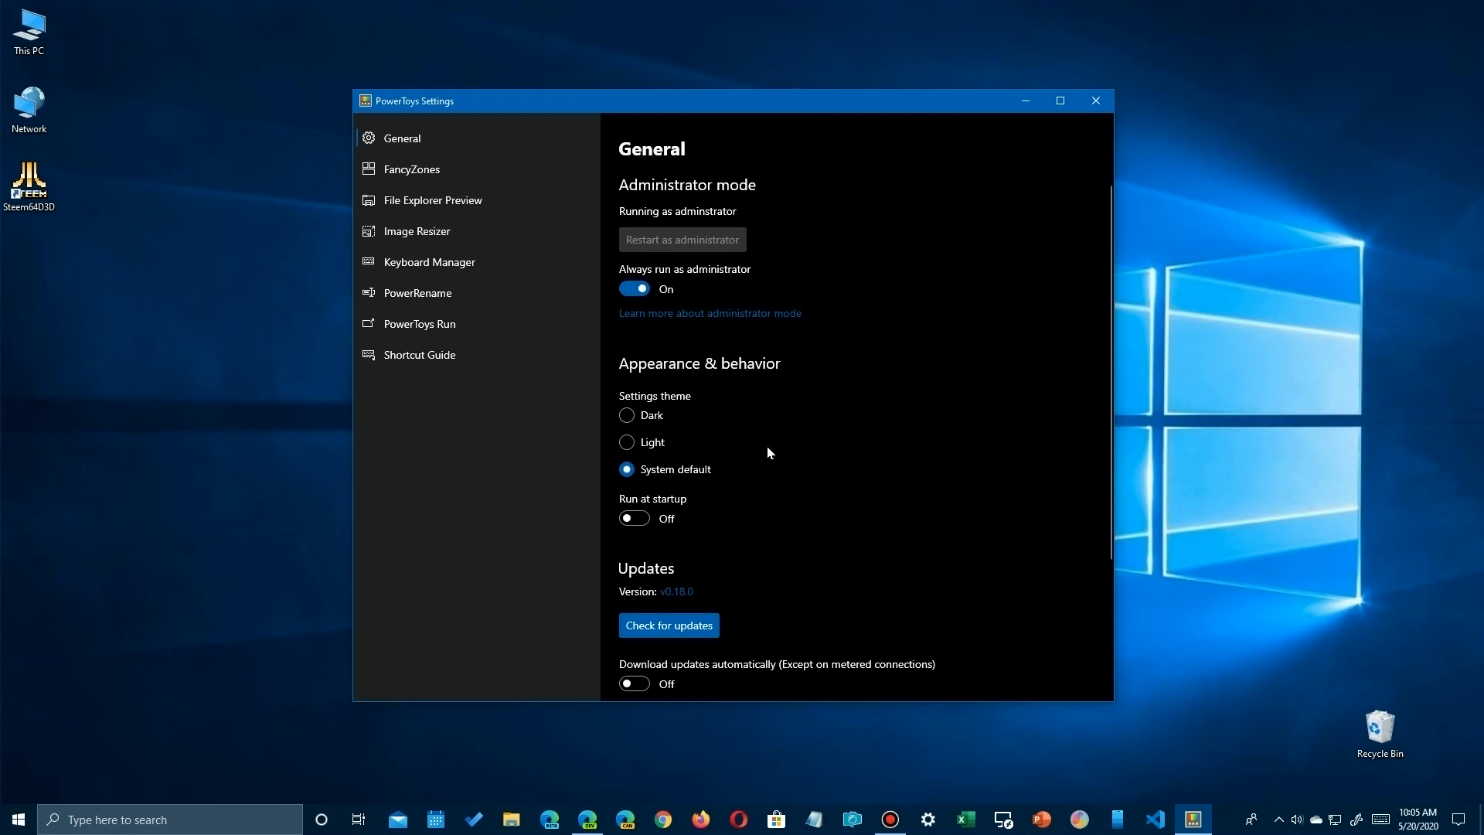
Review the General settings, and examine the FancyZones options from zone behavior through zone colors to excluded apps.
scroll(787, 450, down, 2)
scroll(787, 450, down, 1)
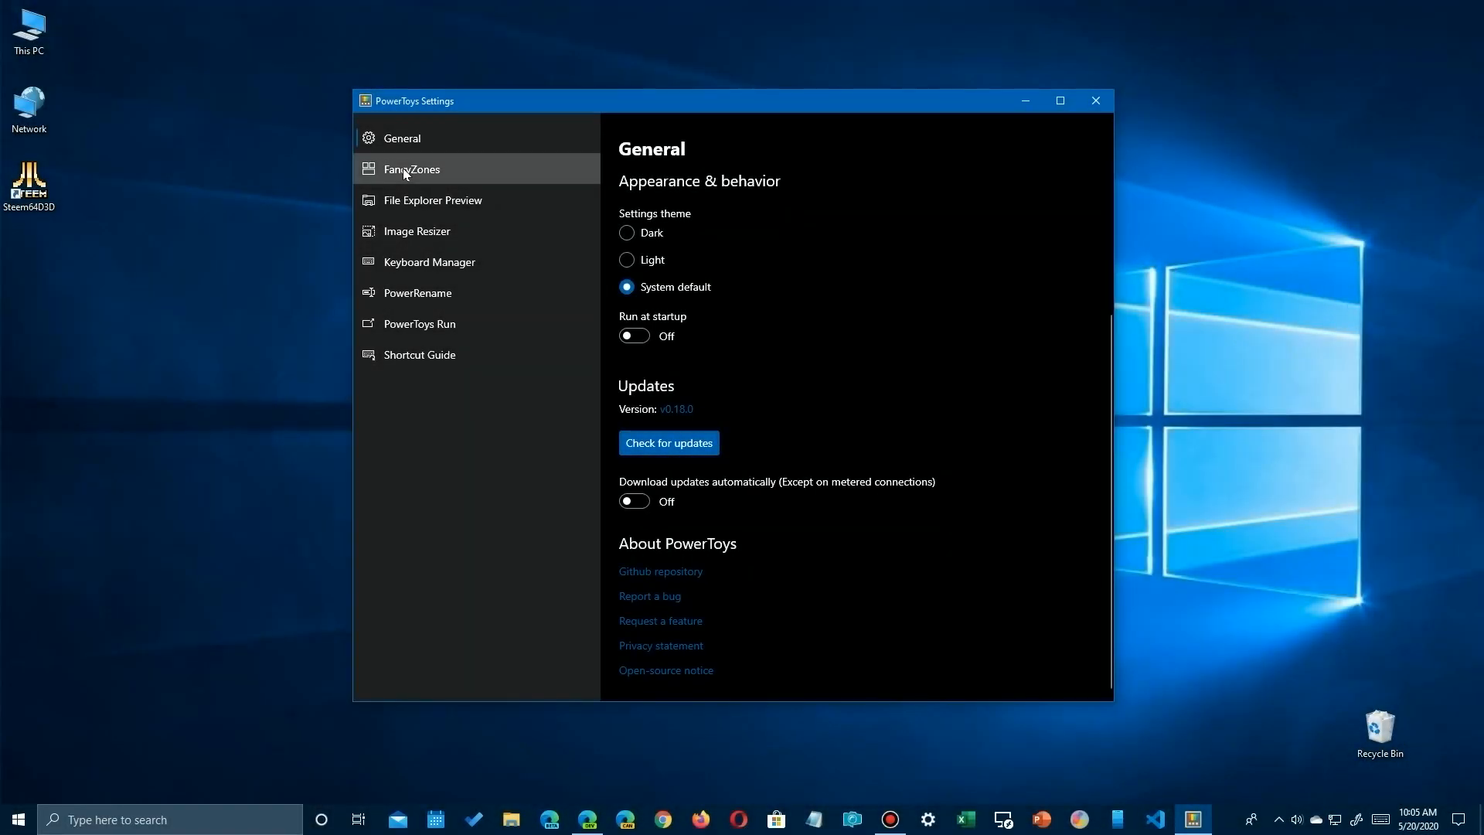
click(404, 171)
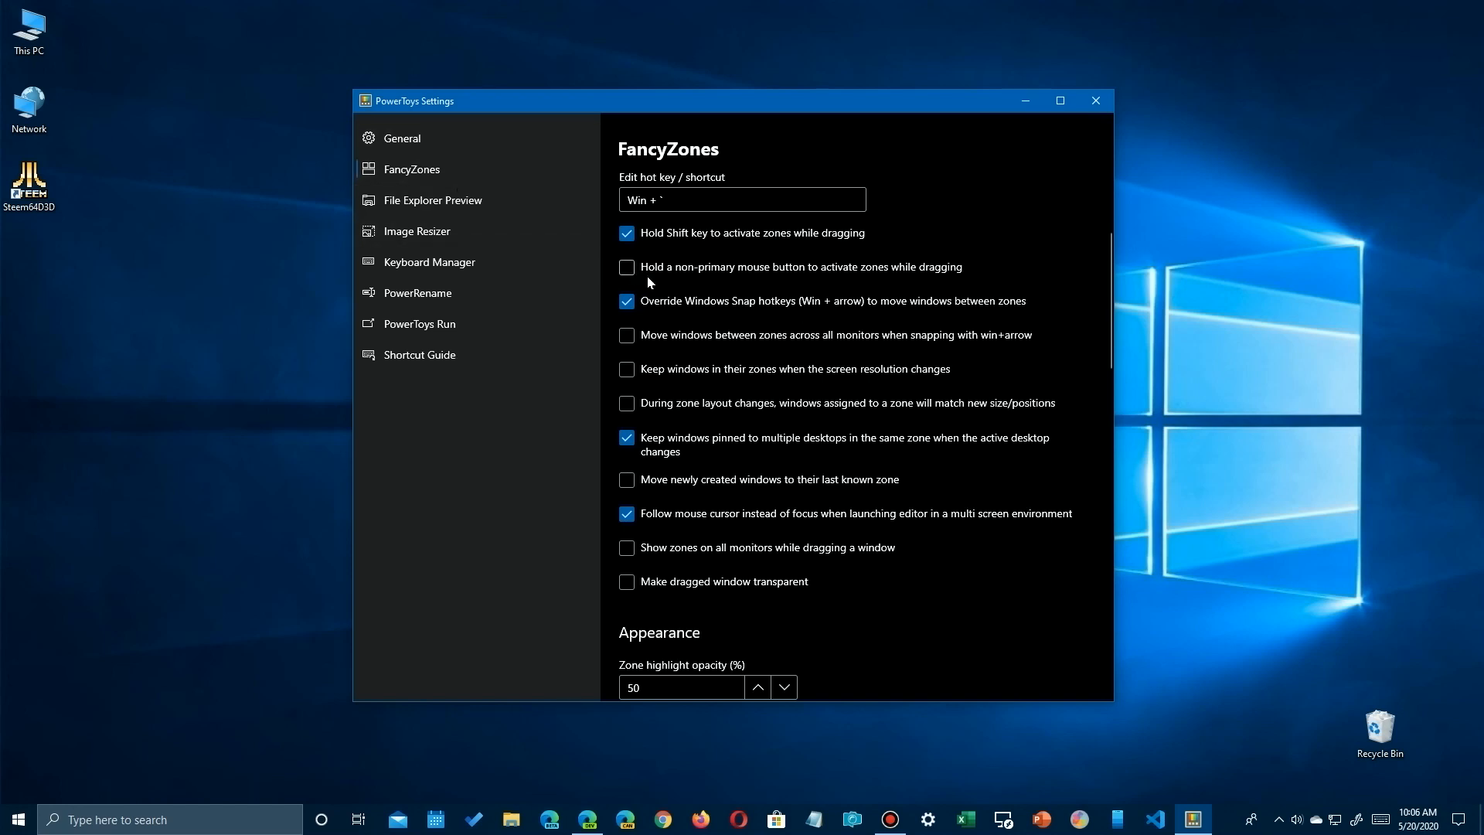
scroll(852, 522, down, 10)
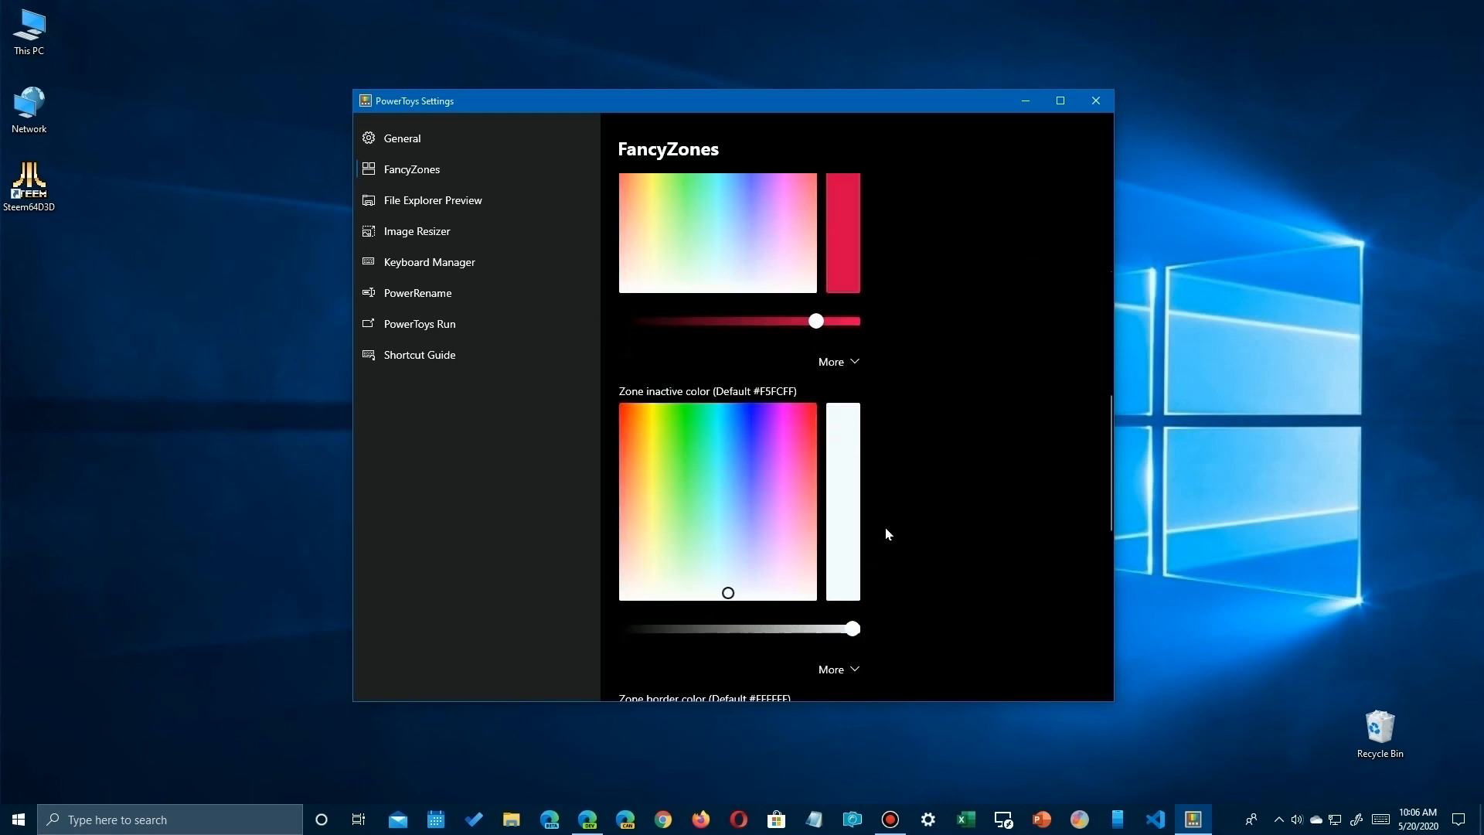
scroll(887, 533, down, 8)
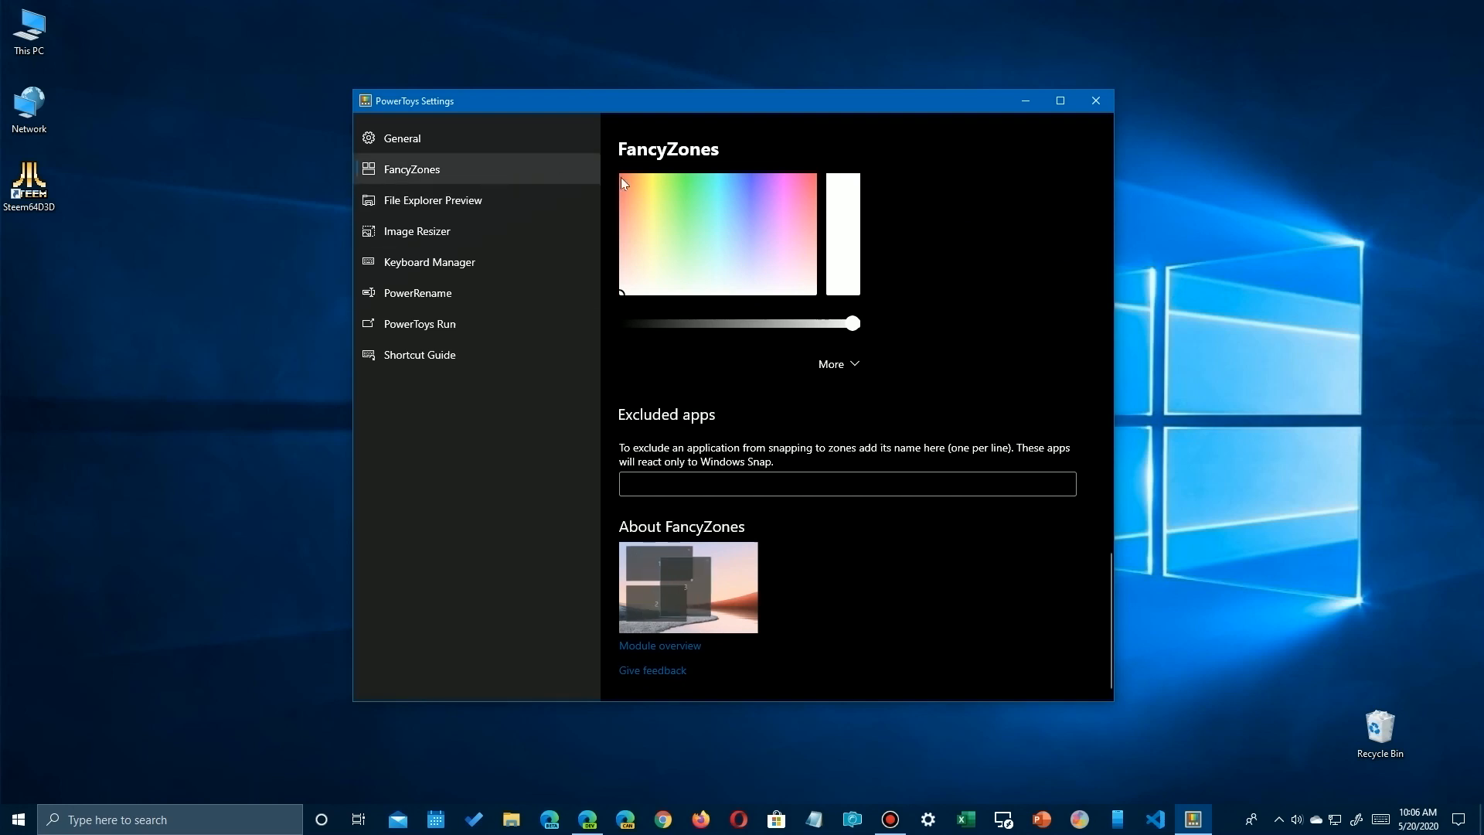
scroll(958, 351, up, 18)
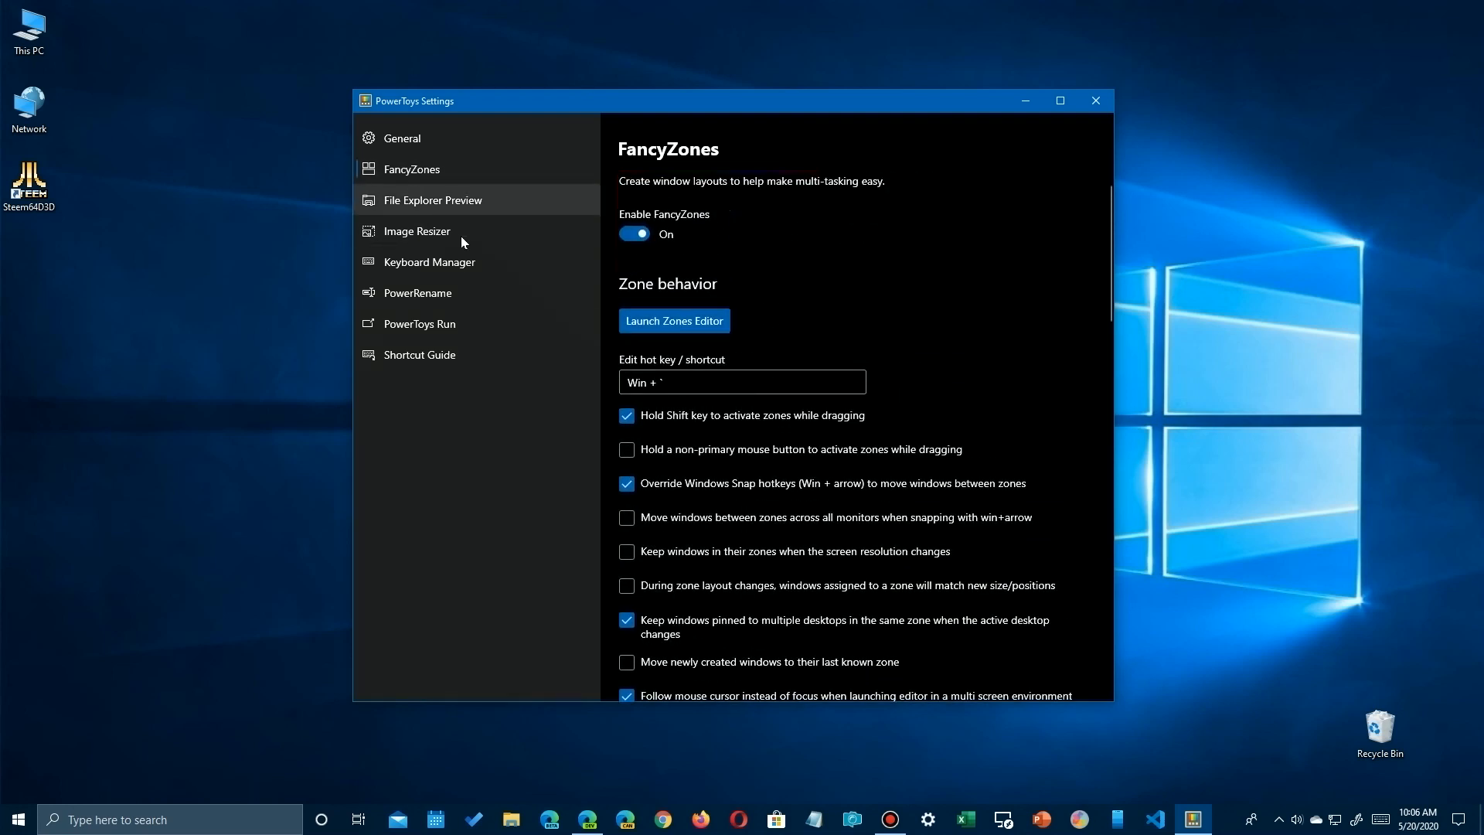
Launch the zones editor, preview the Columns template, and apply the three-zone Priority Grid template to the desktop.
click(673, 325)
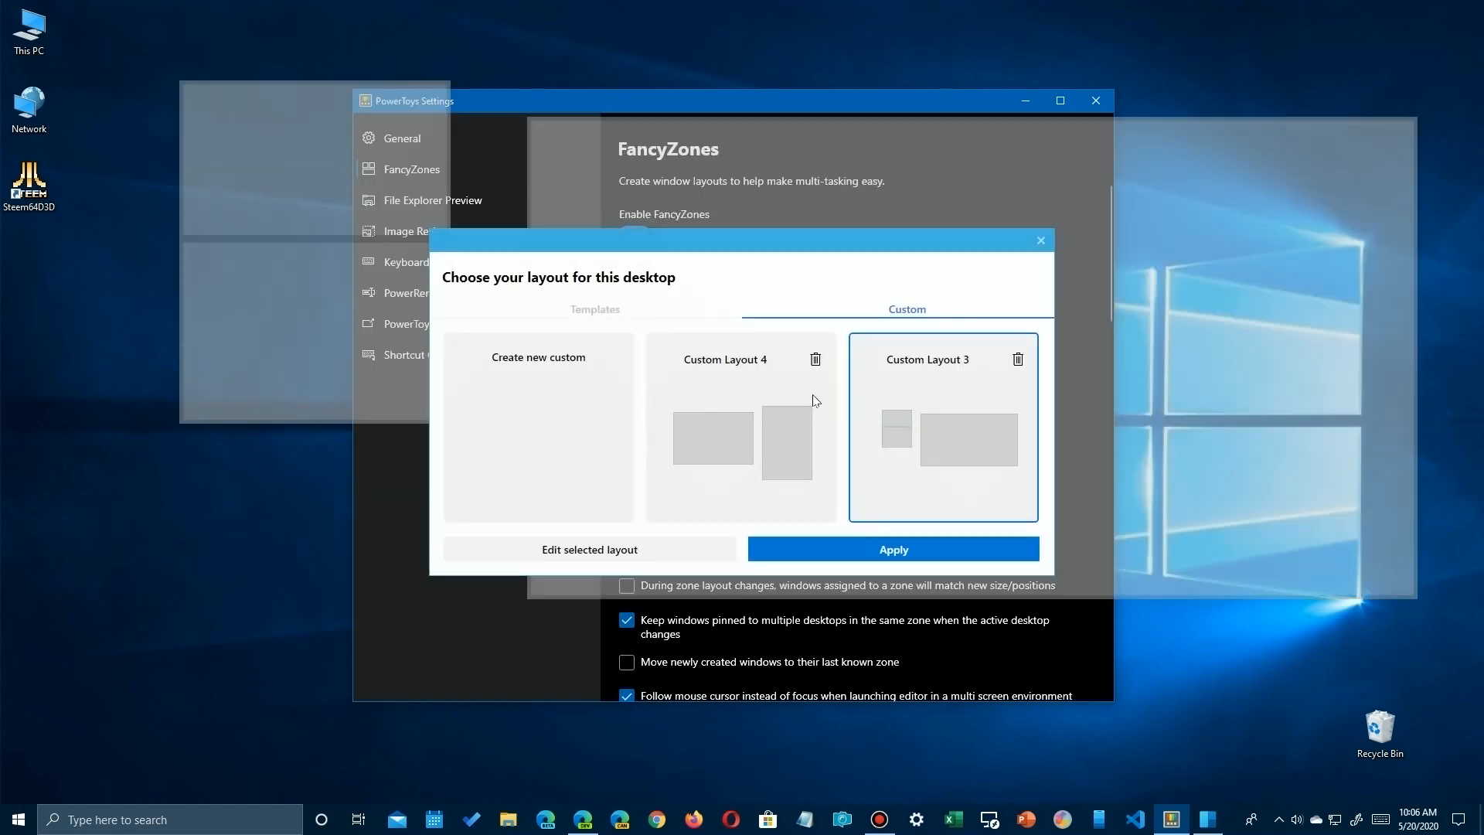
click(607, 315)
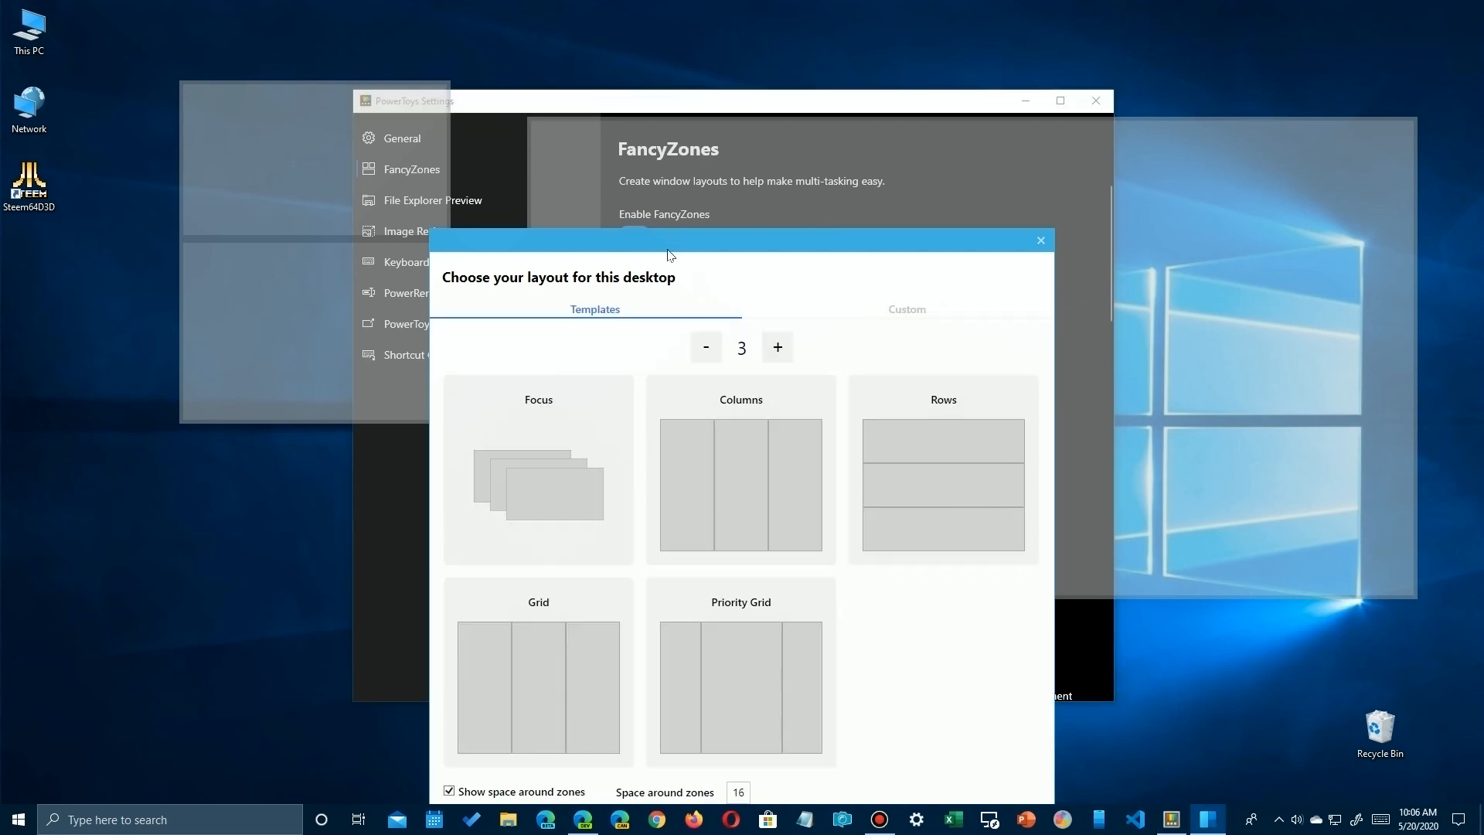
drag(672, 237, 633, 71)
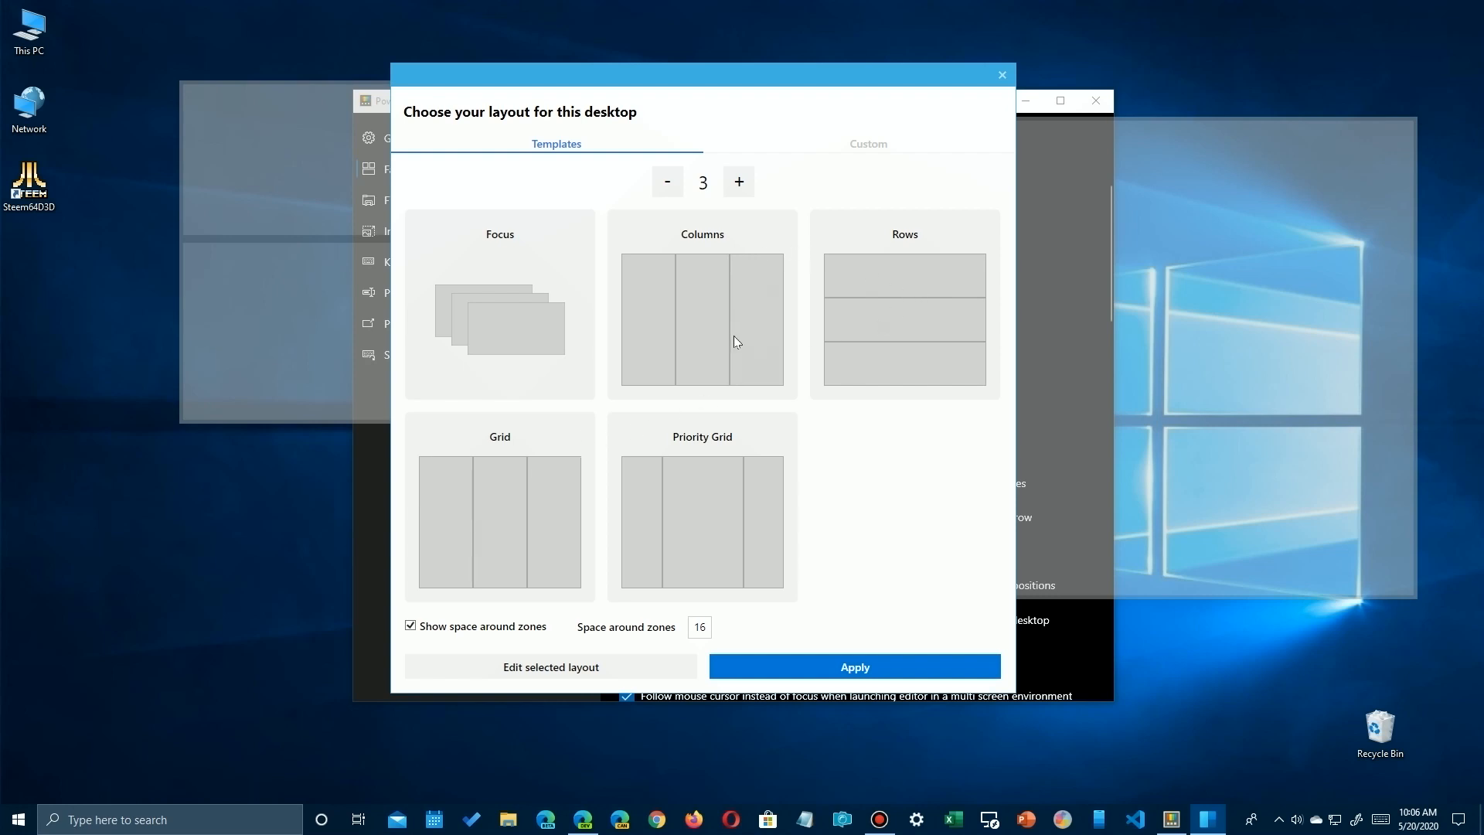
click(713, 347)
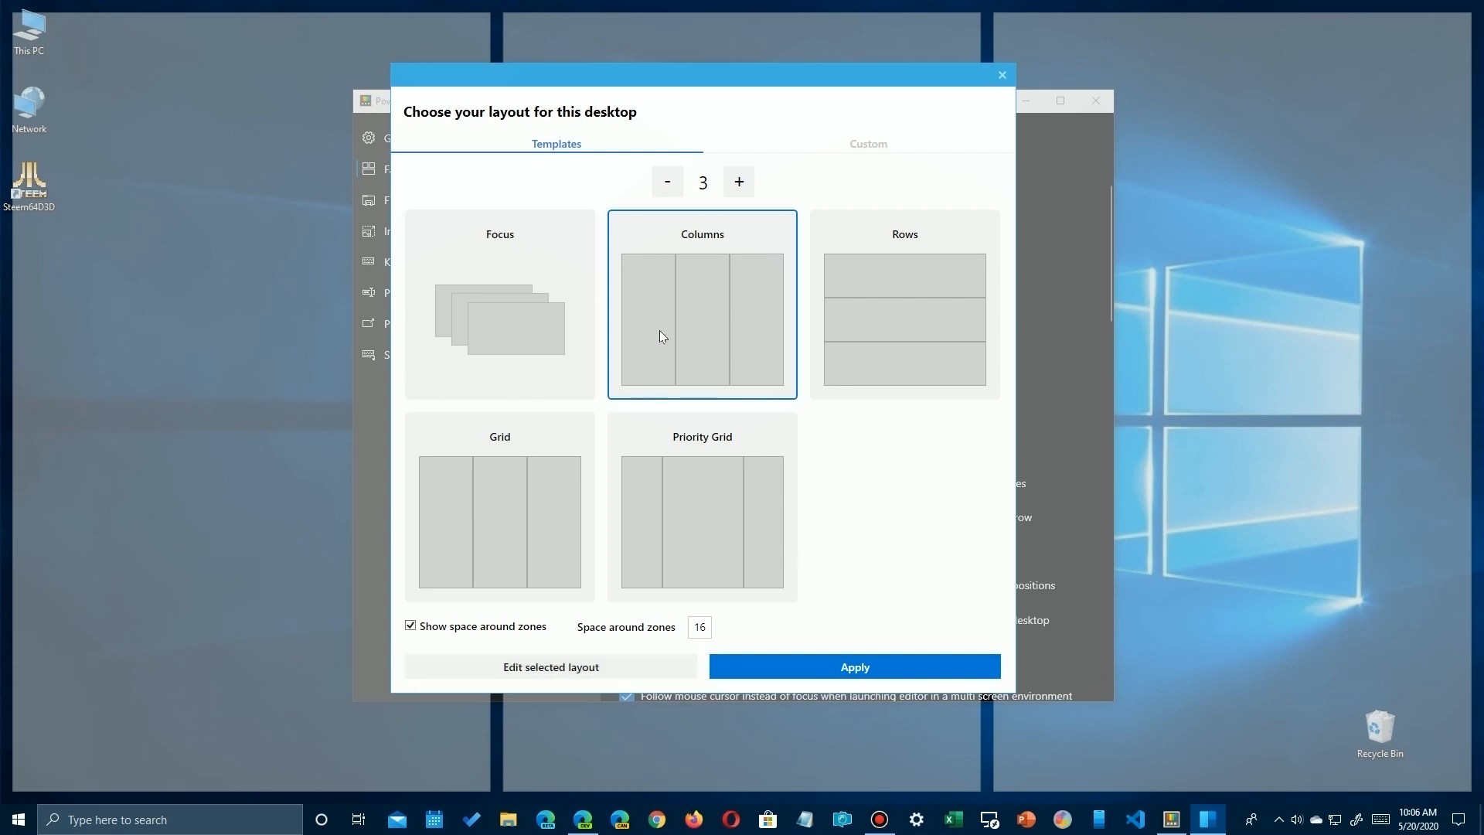
click(690, 500)
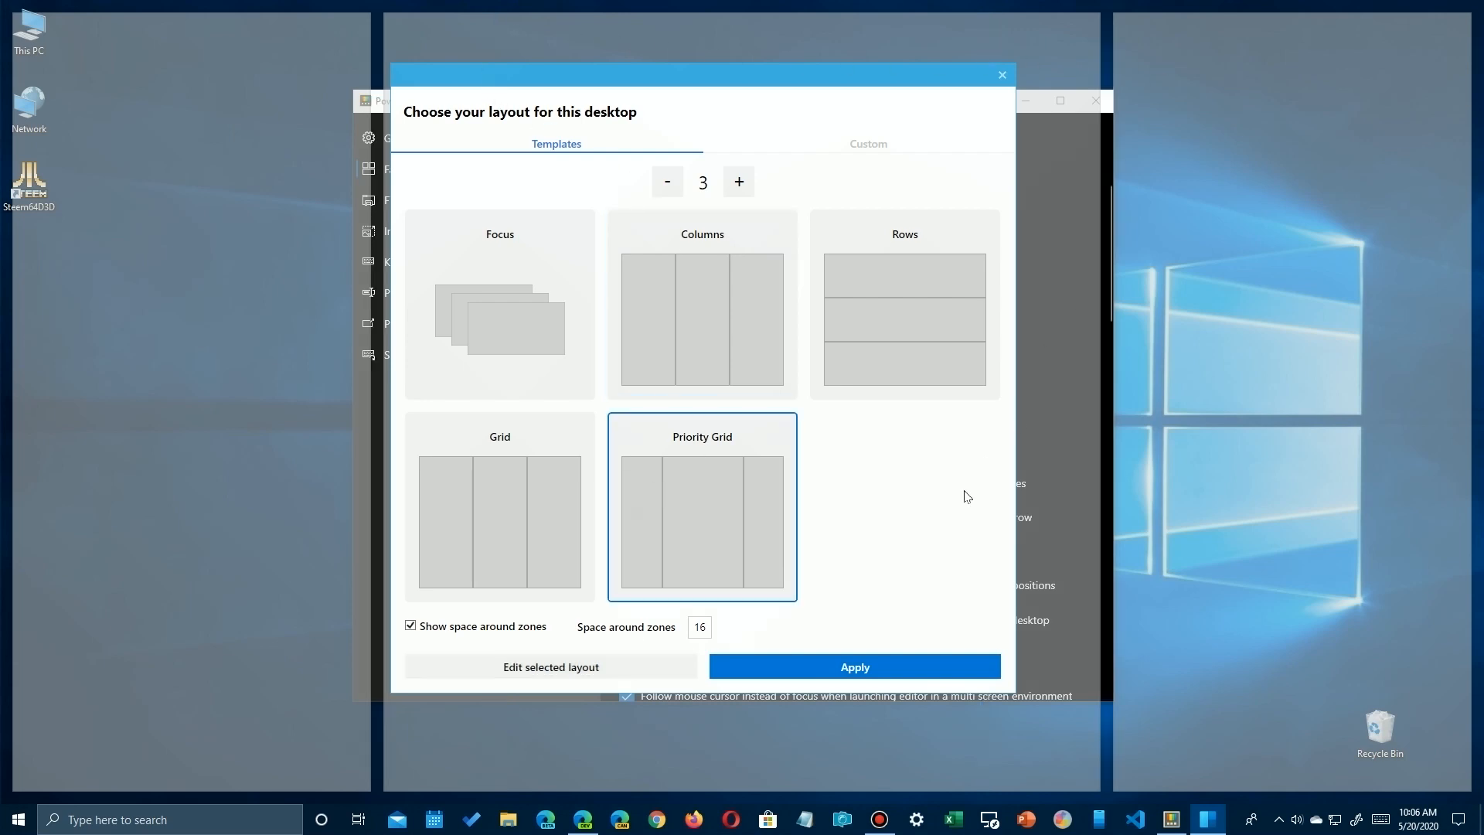
click(850, 668)
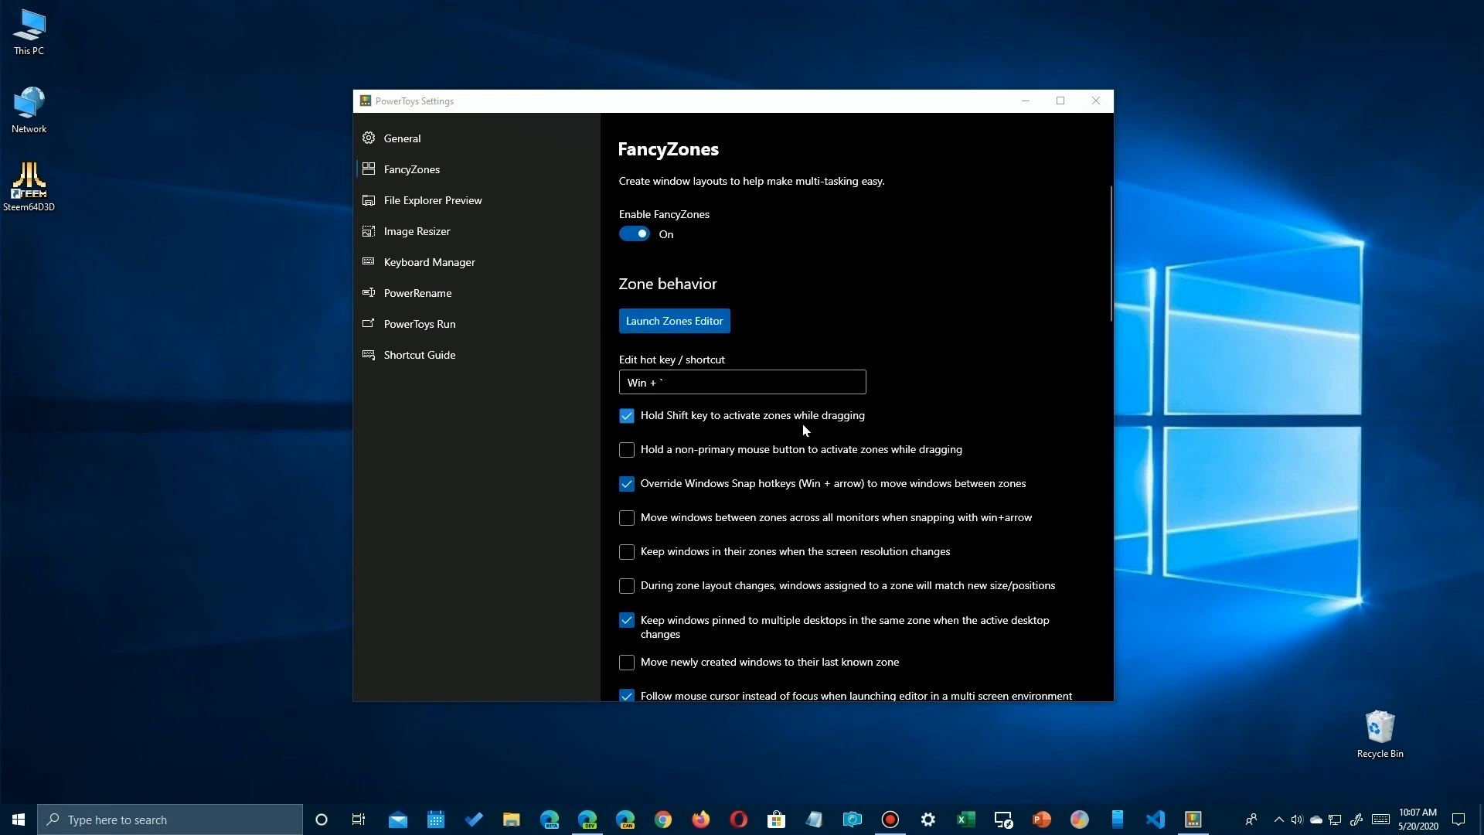
click(687, 388)
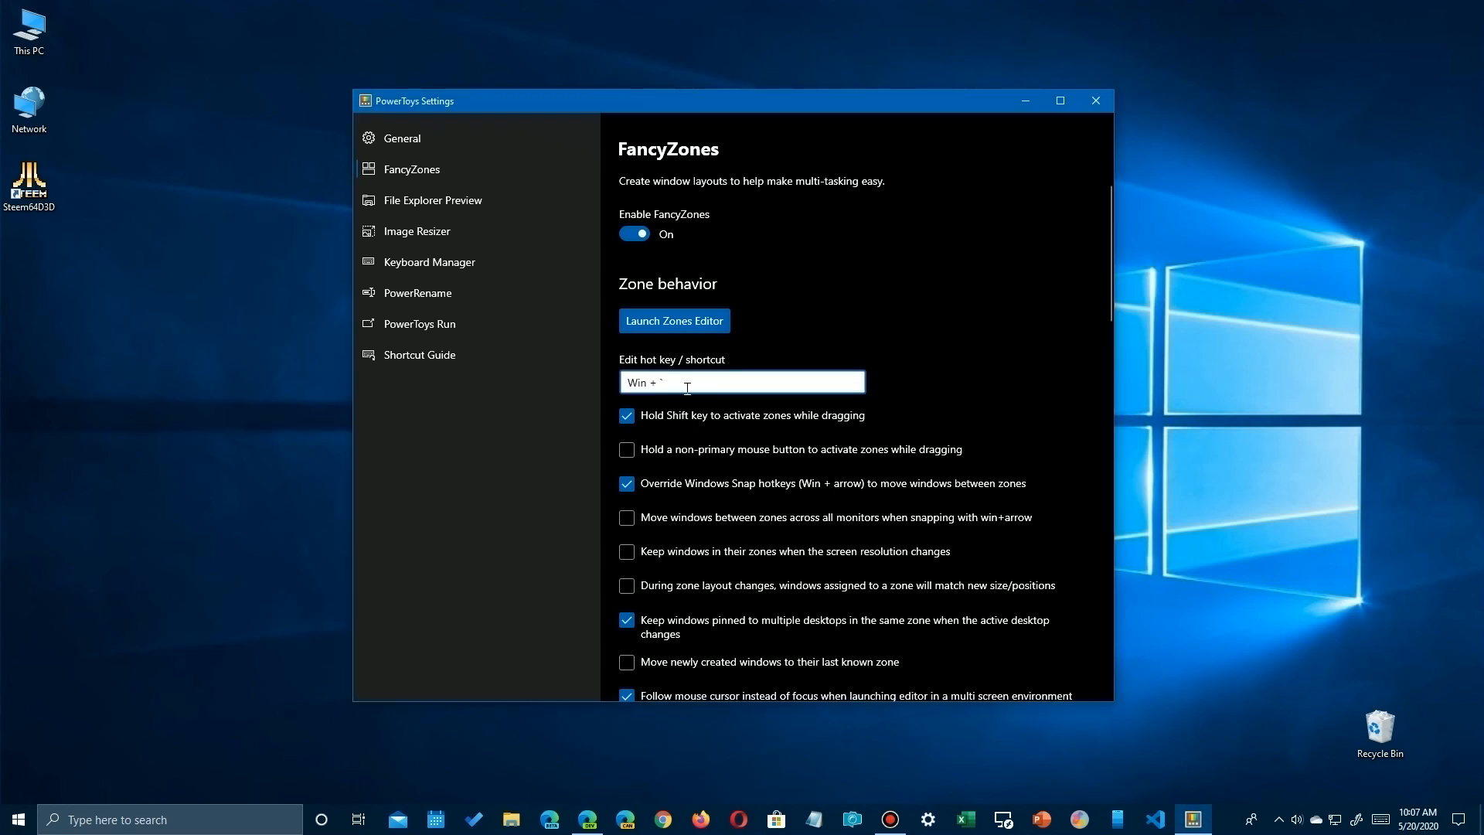
click(889, 294)
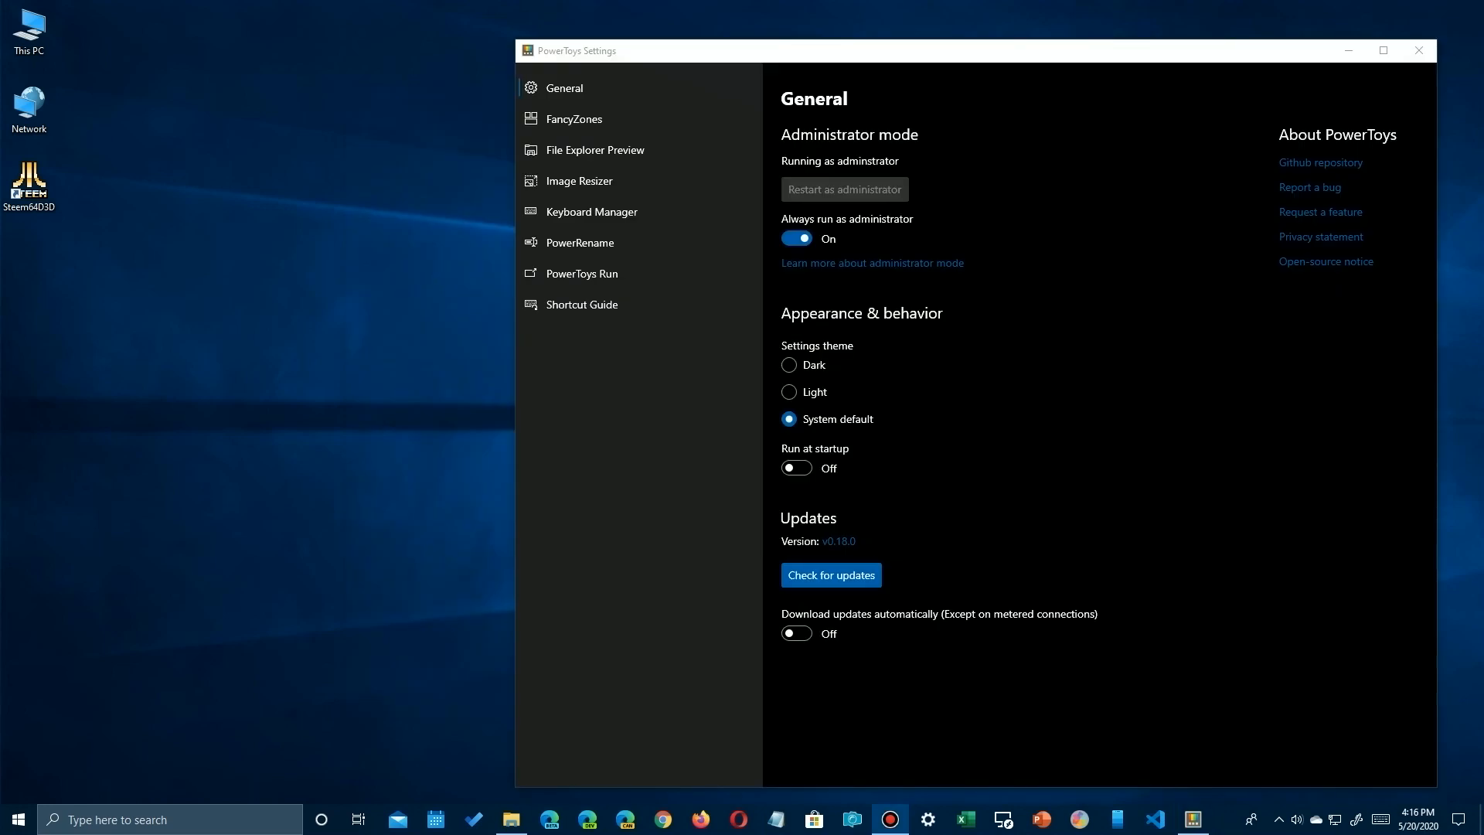
Snap the settings window across all zones, into the full left column, and across all zones again.
drag(851, 59, 531, 216)
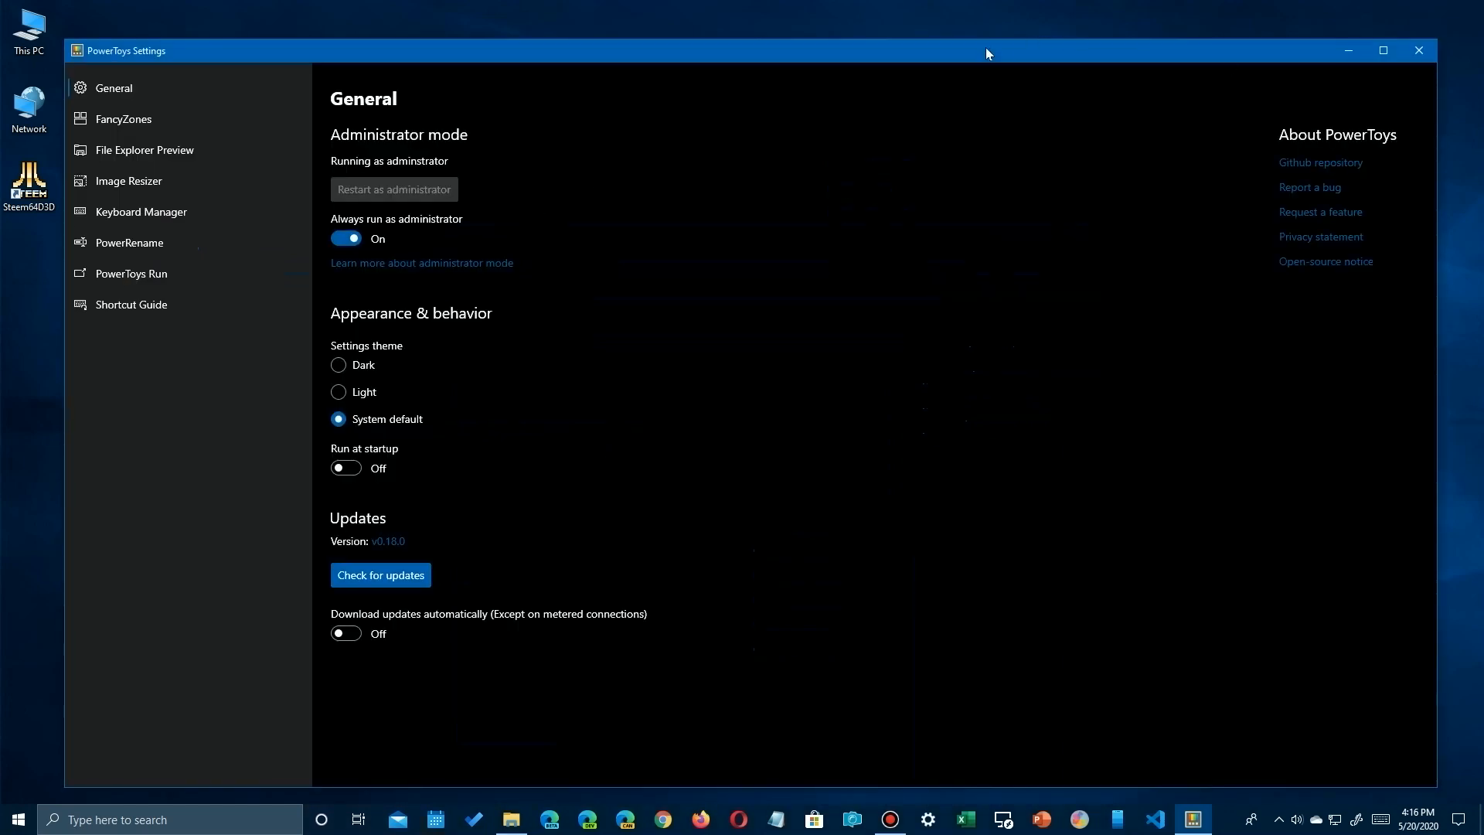
drag(985, 53, 960, 174)
drag(982, 48, 294, 369)
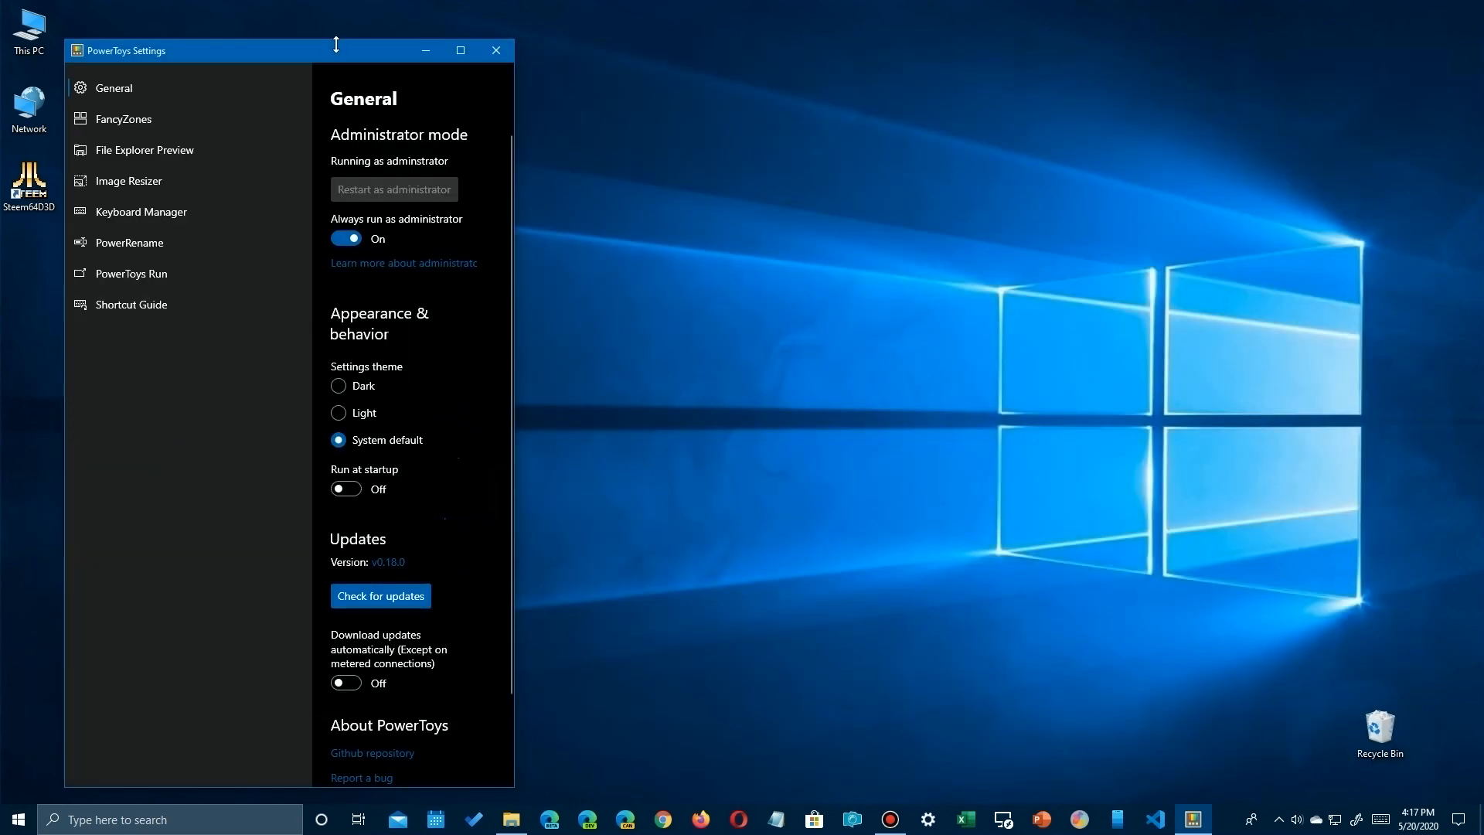
drag(289, 54, 517, 120)
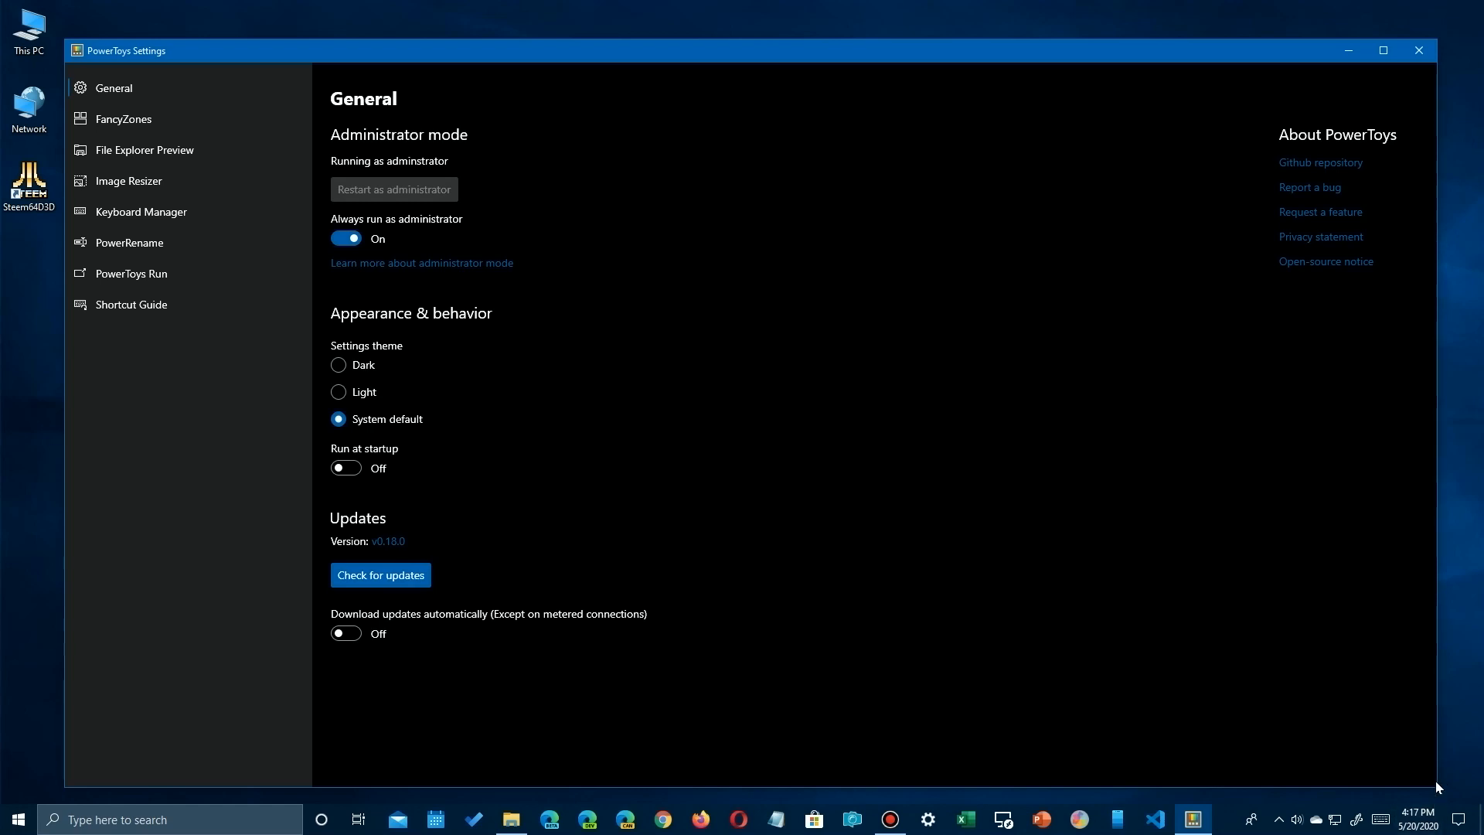
Shrink the settings window, reposition it on the desktop, and snap it into the large right zone.
drag(1435, 785, 1070, 653)
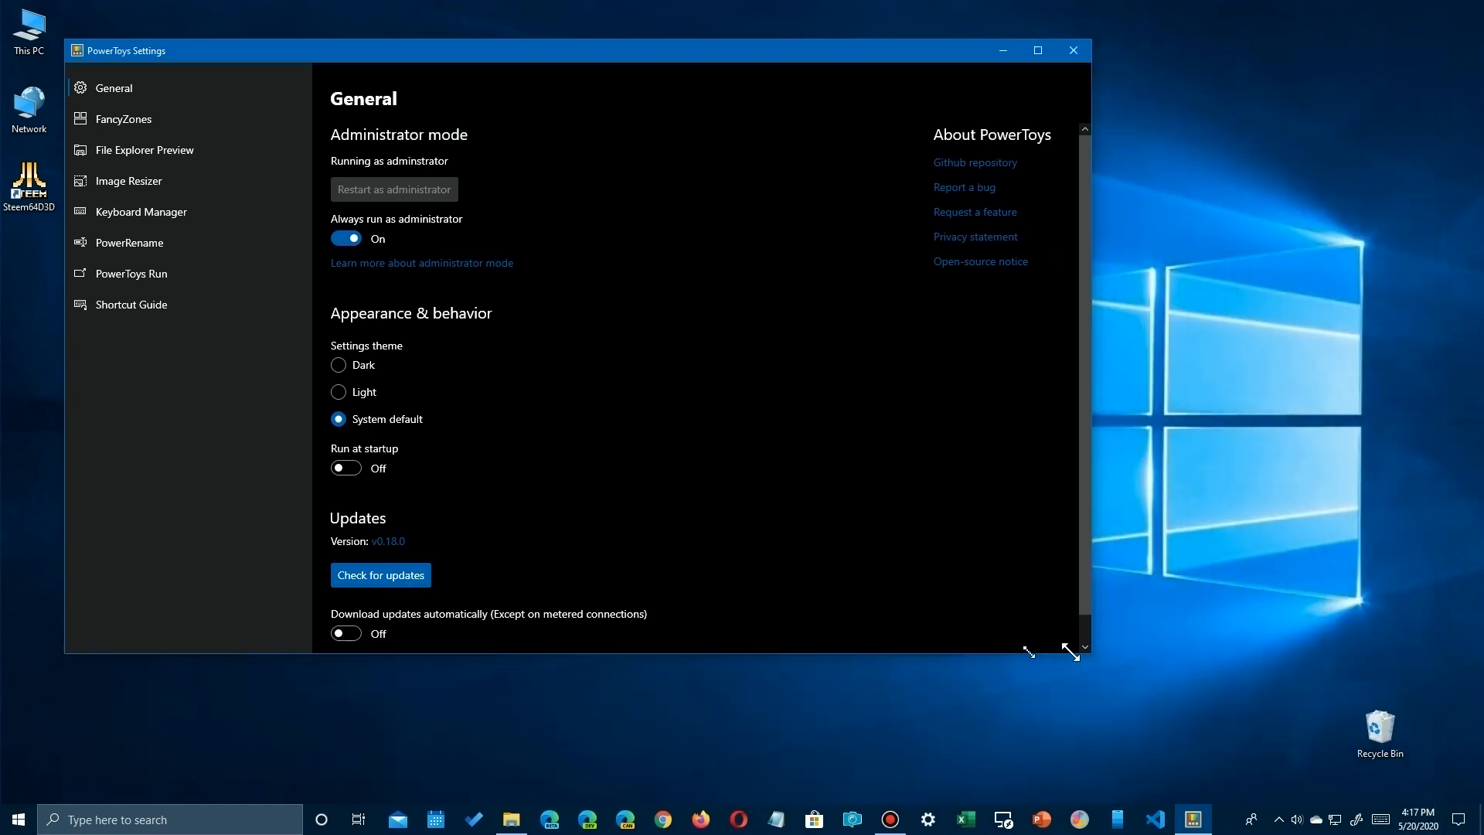
drag(444, 48, 660, 25)
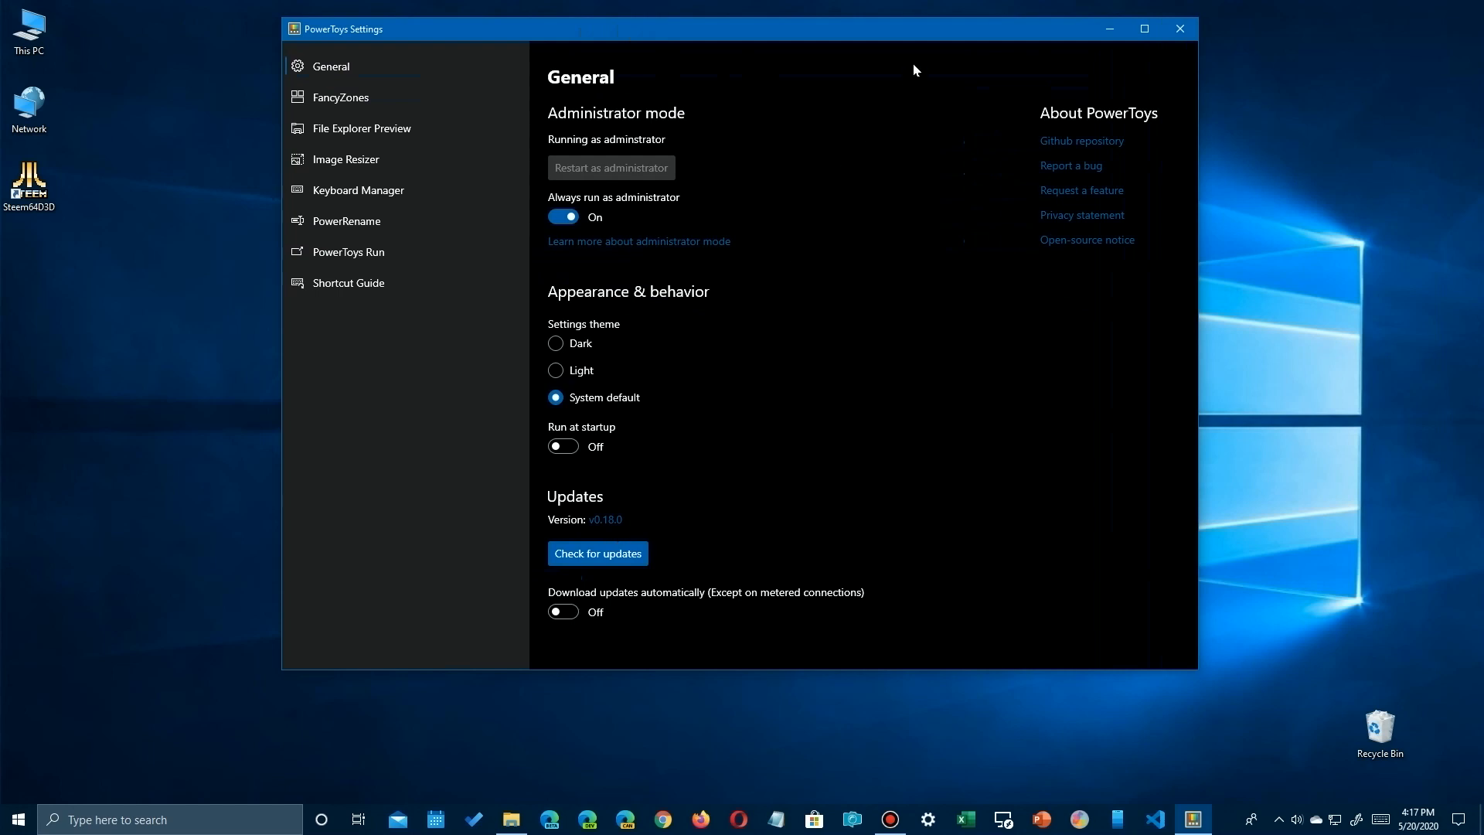
drag(924, 34, 916, 207)
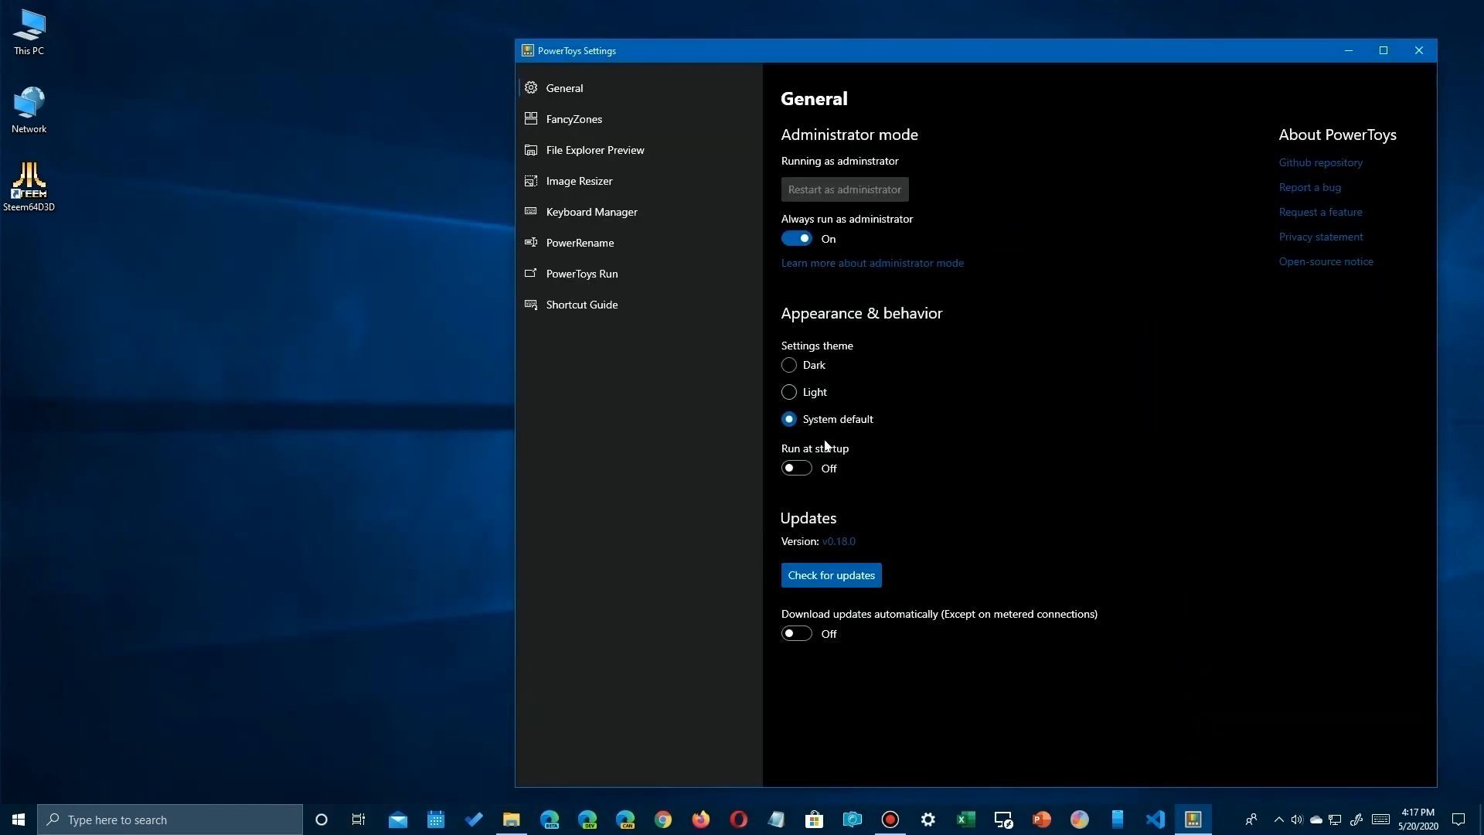
Launch the FancyZones layout editor and open the custom layout "Main 3 Areas 2 Column" for editing.
click(577, 120)
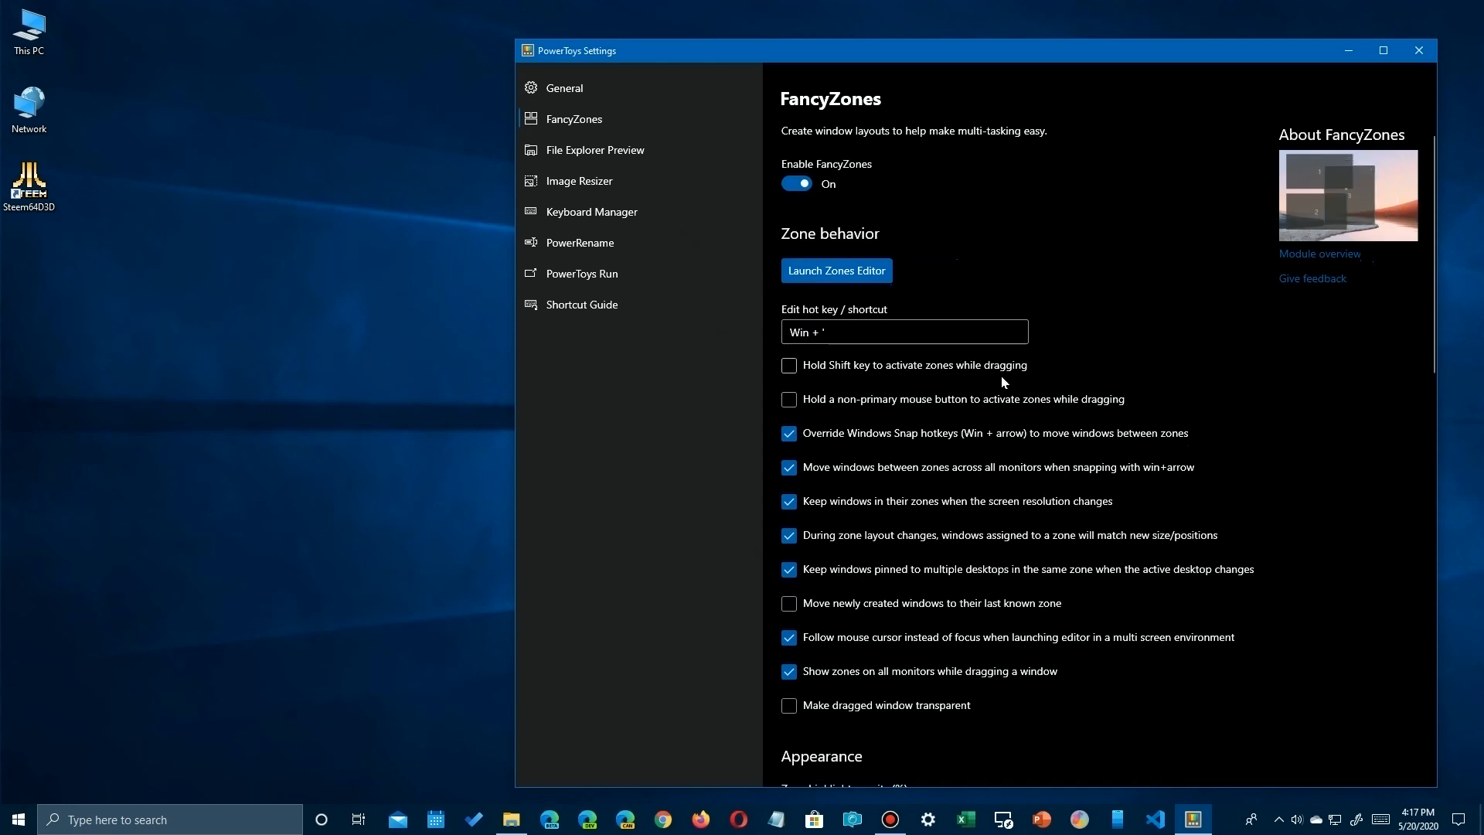
click(809, 270)
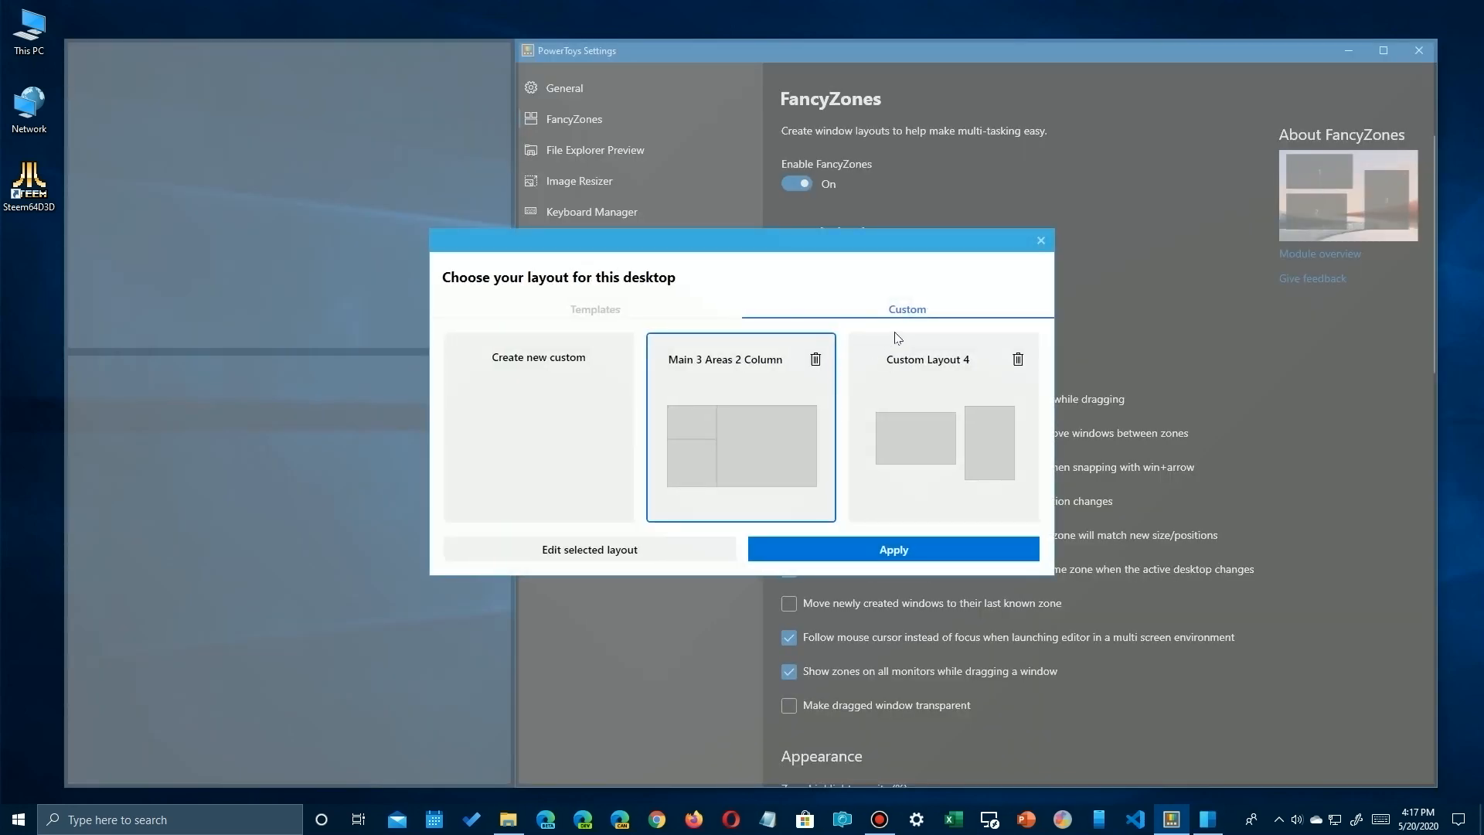
click(926, 317)
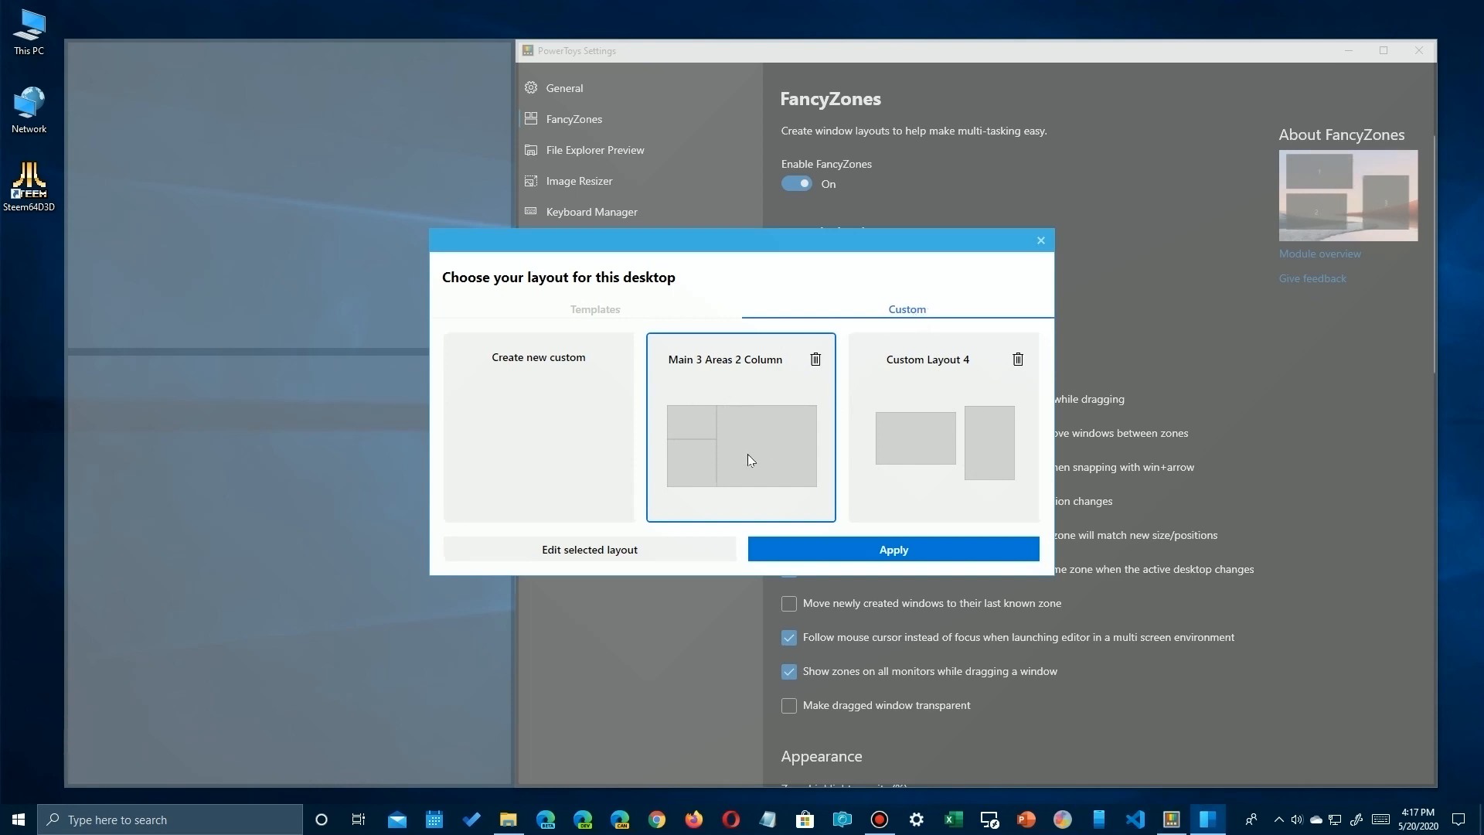
click(573, 550)
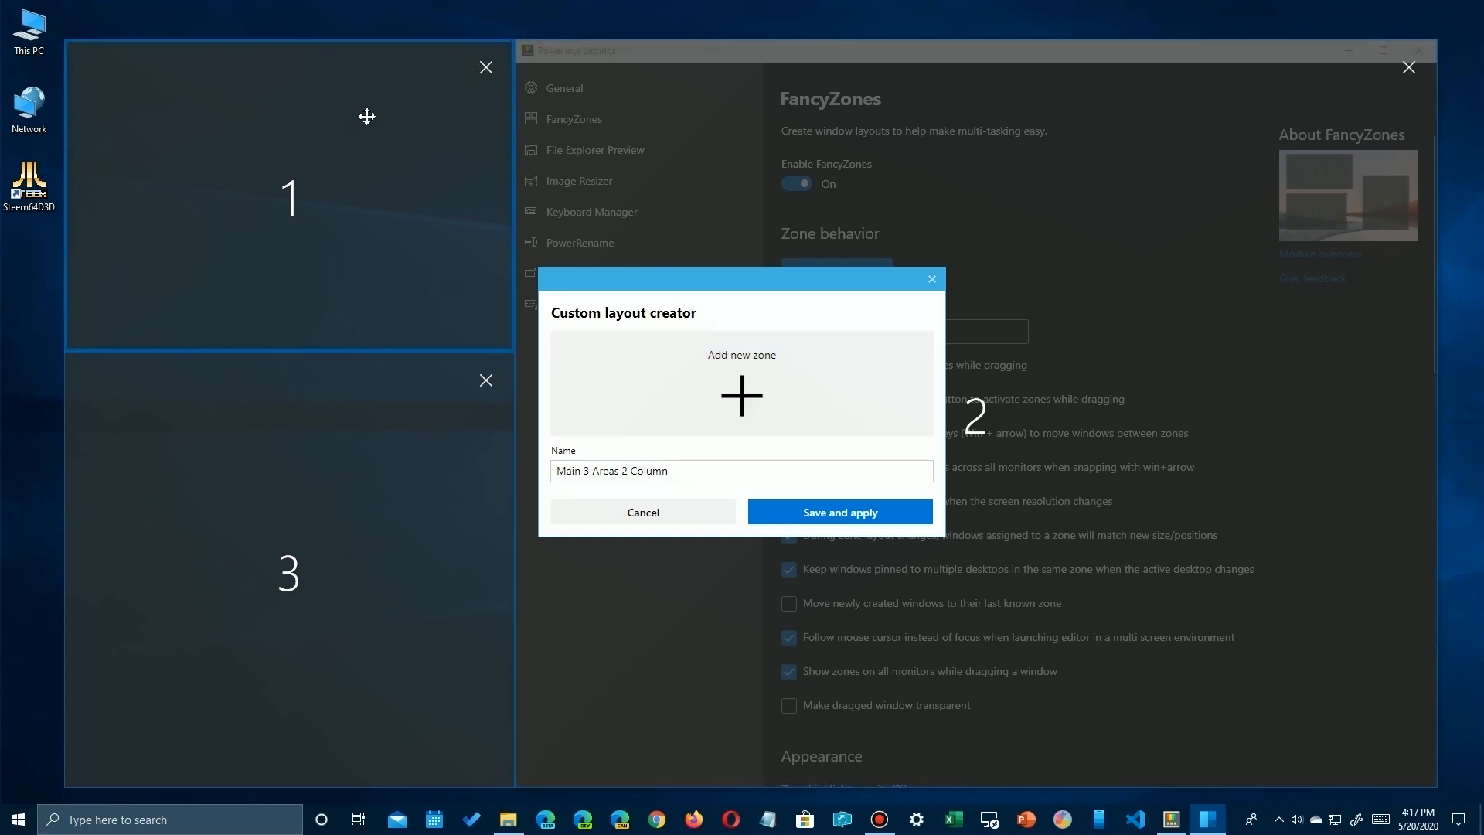
Try repositioning zones 3 and 2 in the custom layout, and return both to their original places.
mouse_move(367, 139)
mouse_down()
mouse_move(404, 175)
mouse_move(772, 178)
mouse_move(736, 132)
mouse_move(417, 109)
mouse_move(371, 127)
mouse_up()
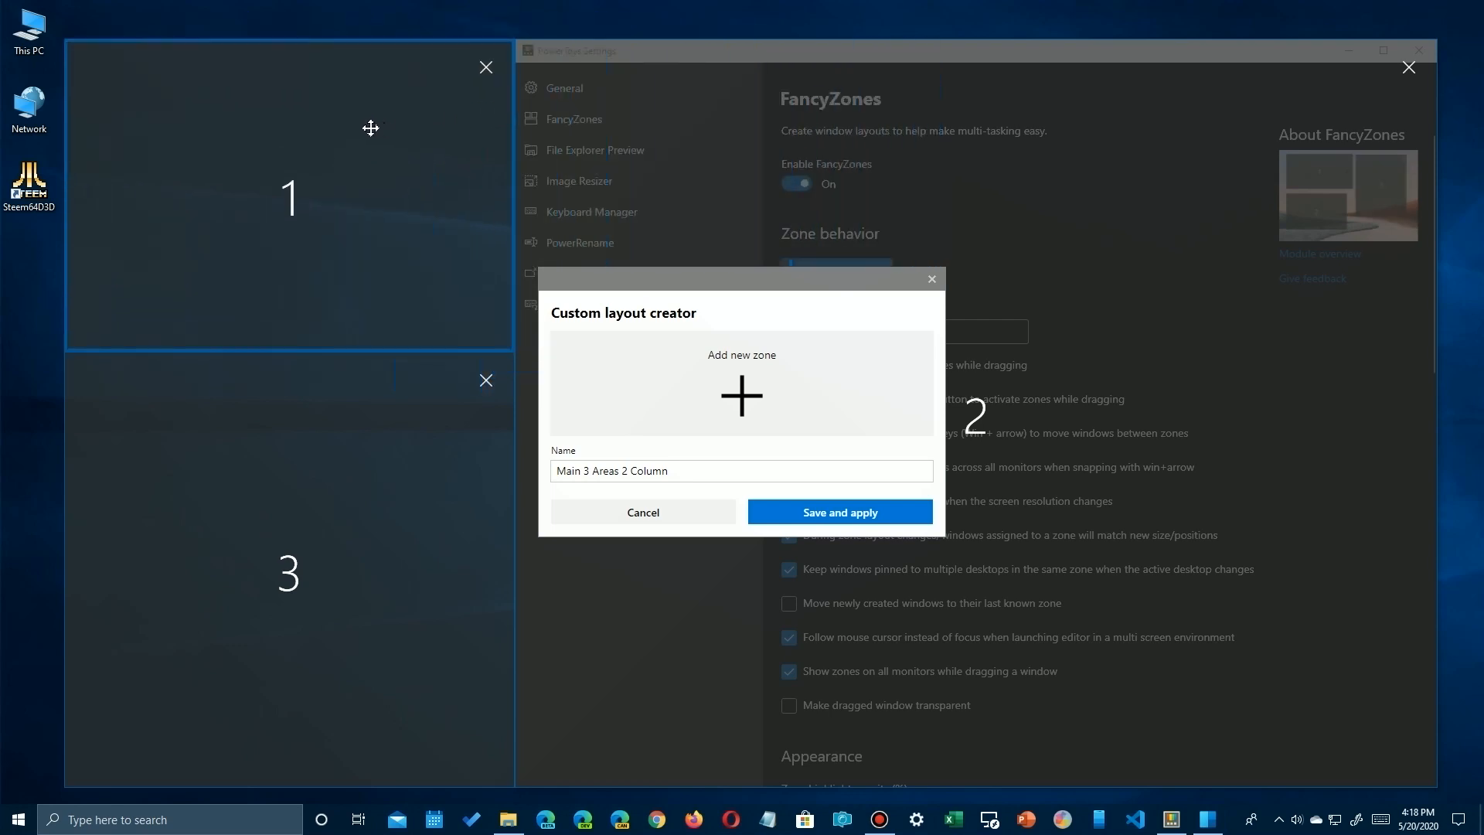
drag(345, 397, 625, 421)
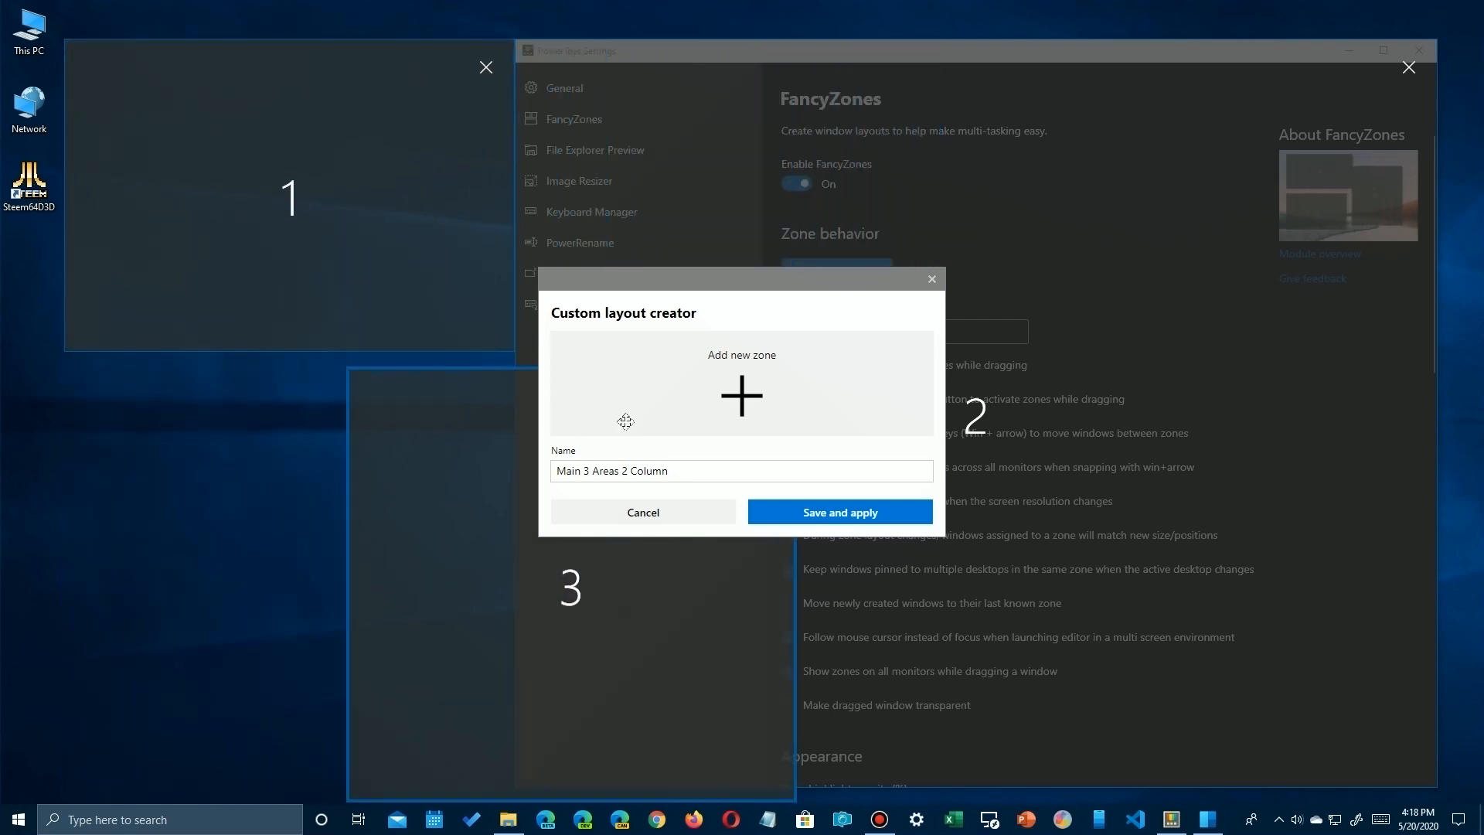
drag(459, 479, 197, 450)
drag(878, 124, 1017, 191)
drag(903, 154, 819, 120)
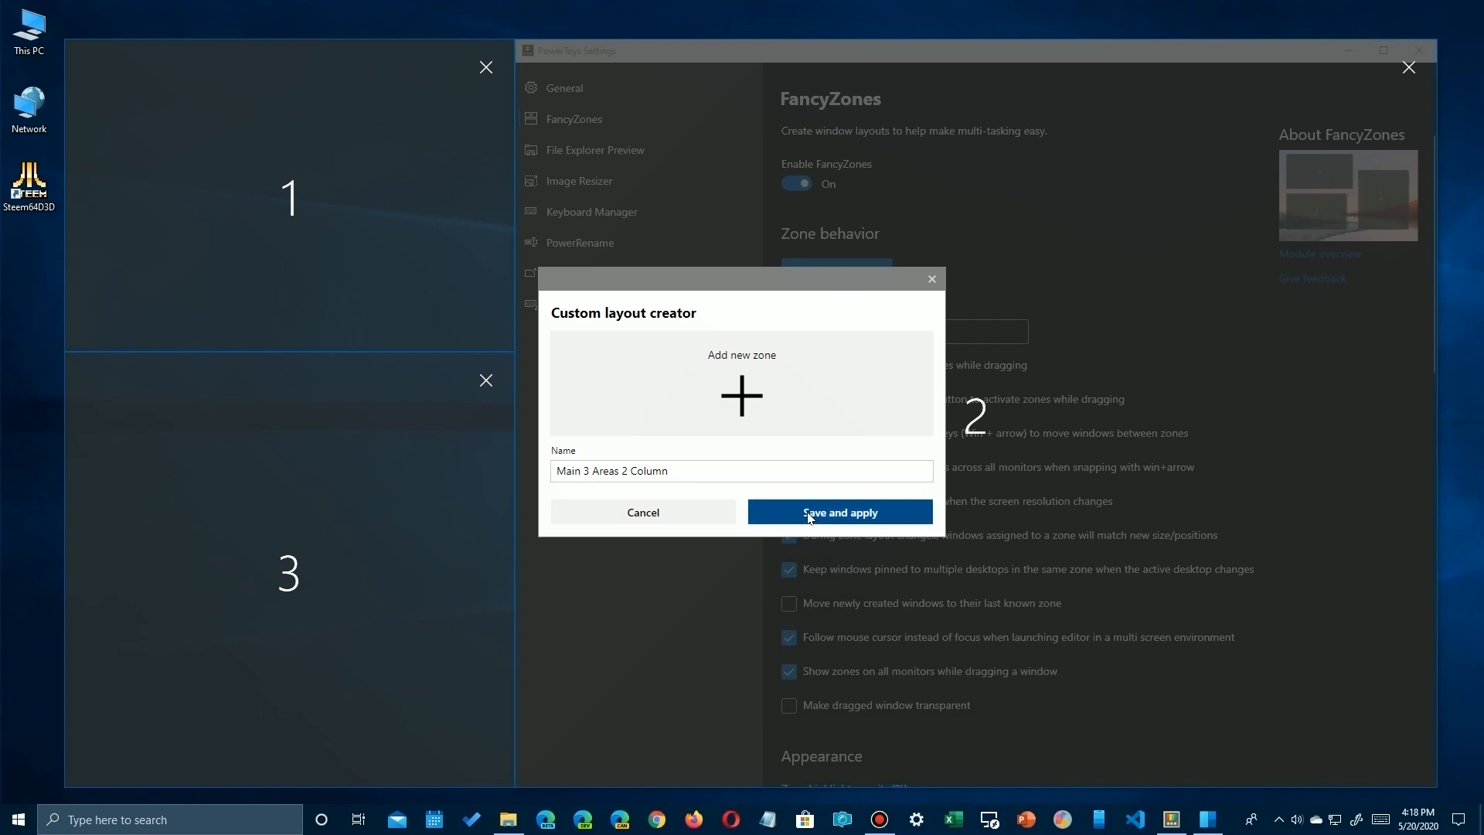
Add a fourth zone overlapping the center of "Main 3 Areas 2 Column", and save and apply the layout.
click(735, 400)
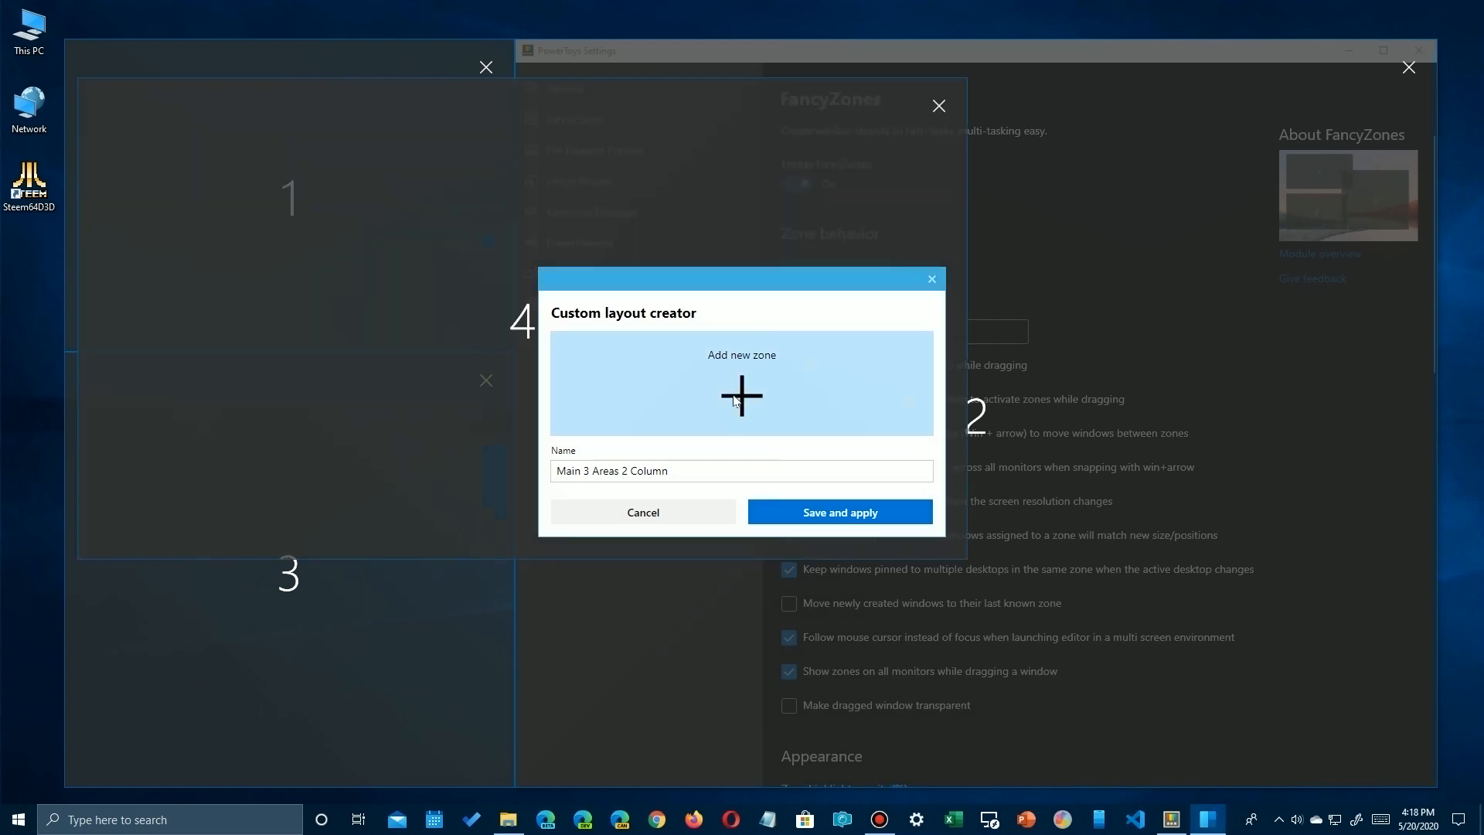
drag(695, 99, 891, 209)
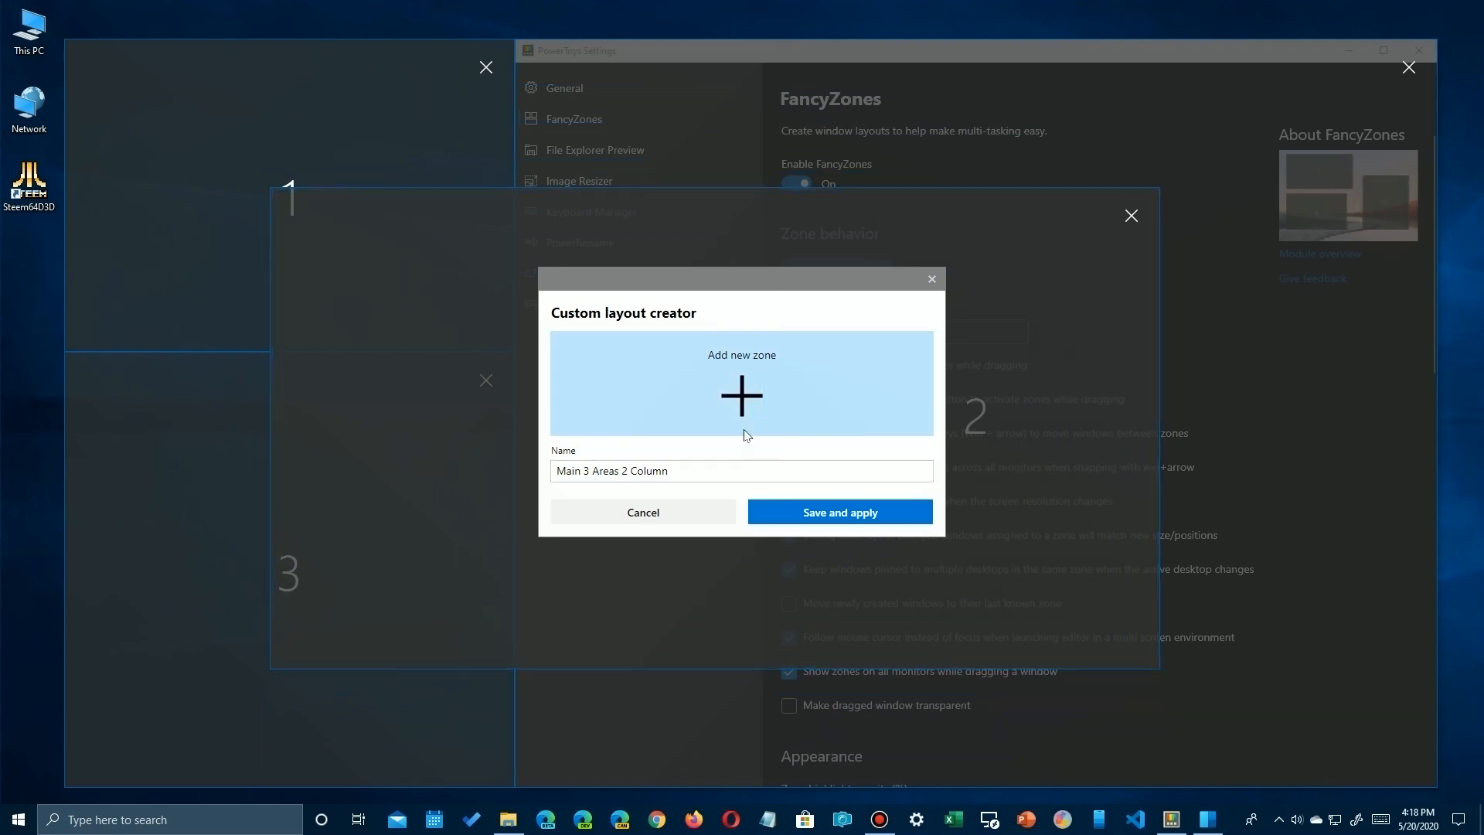
click(839, 511)
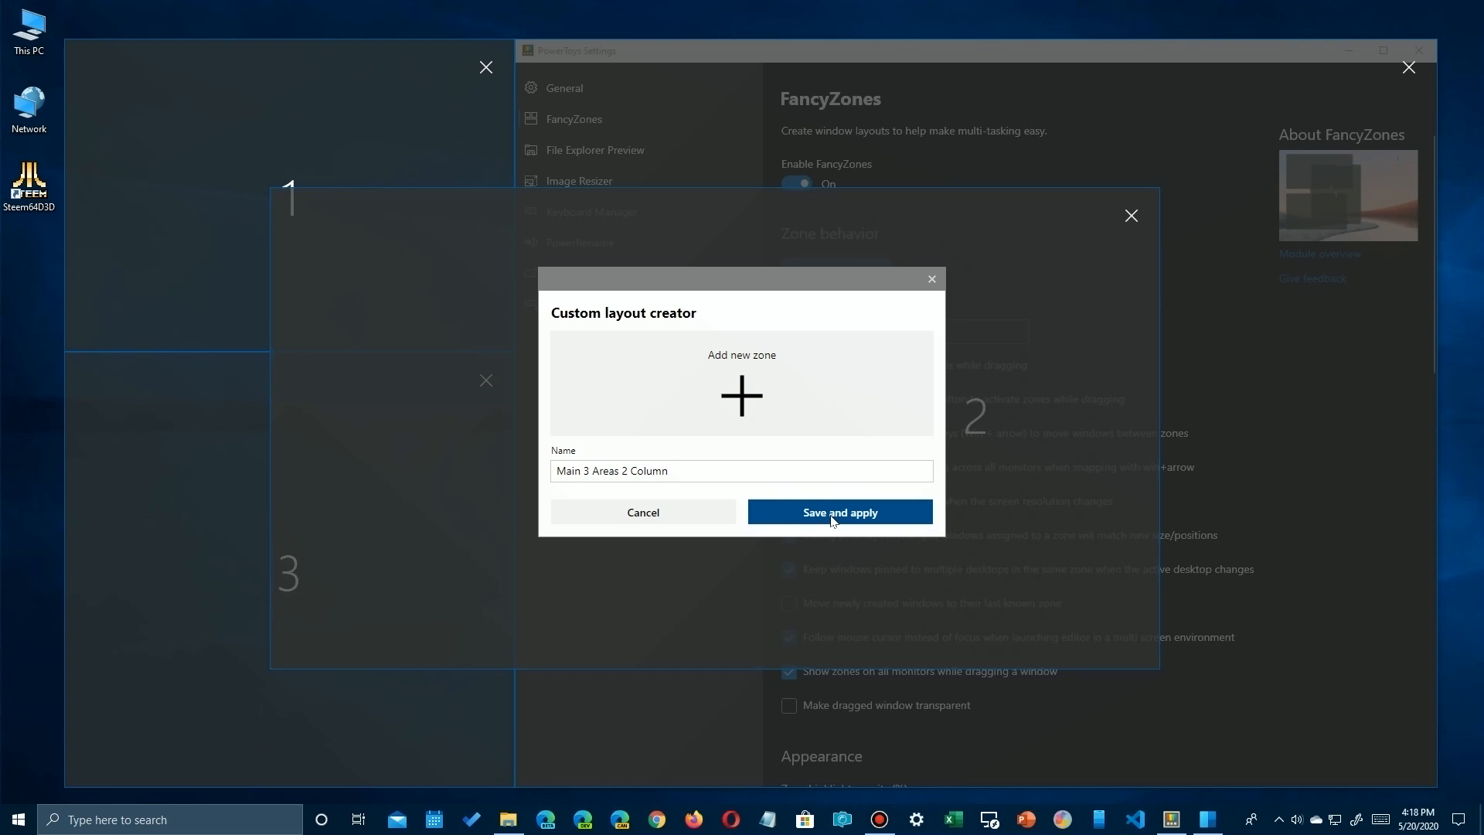
Snap the settings window in turn into the center zone 4, the large right zone 2, and the left zones 1 and 3.
drag(894, 58, 650, 226)
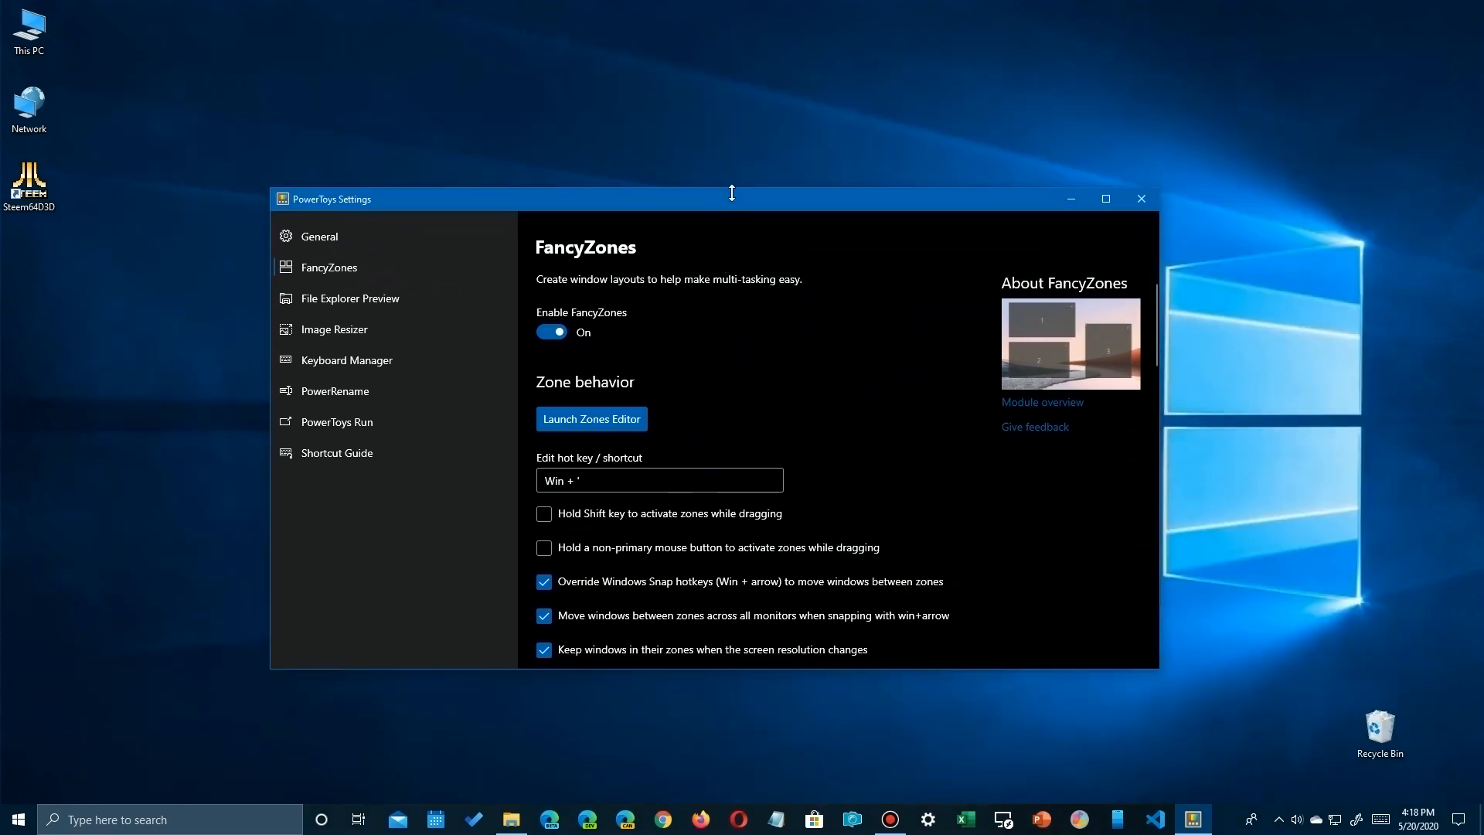
drag(729, 197, 632, 136)
drag(804, 52, 363, 109)
drag(368, 52, 368, 442)
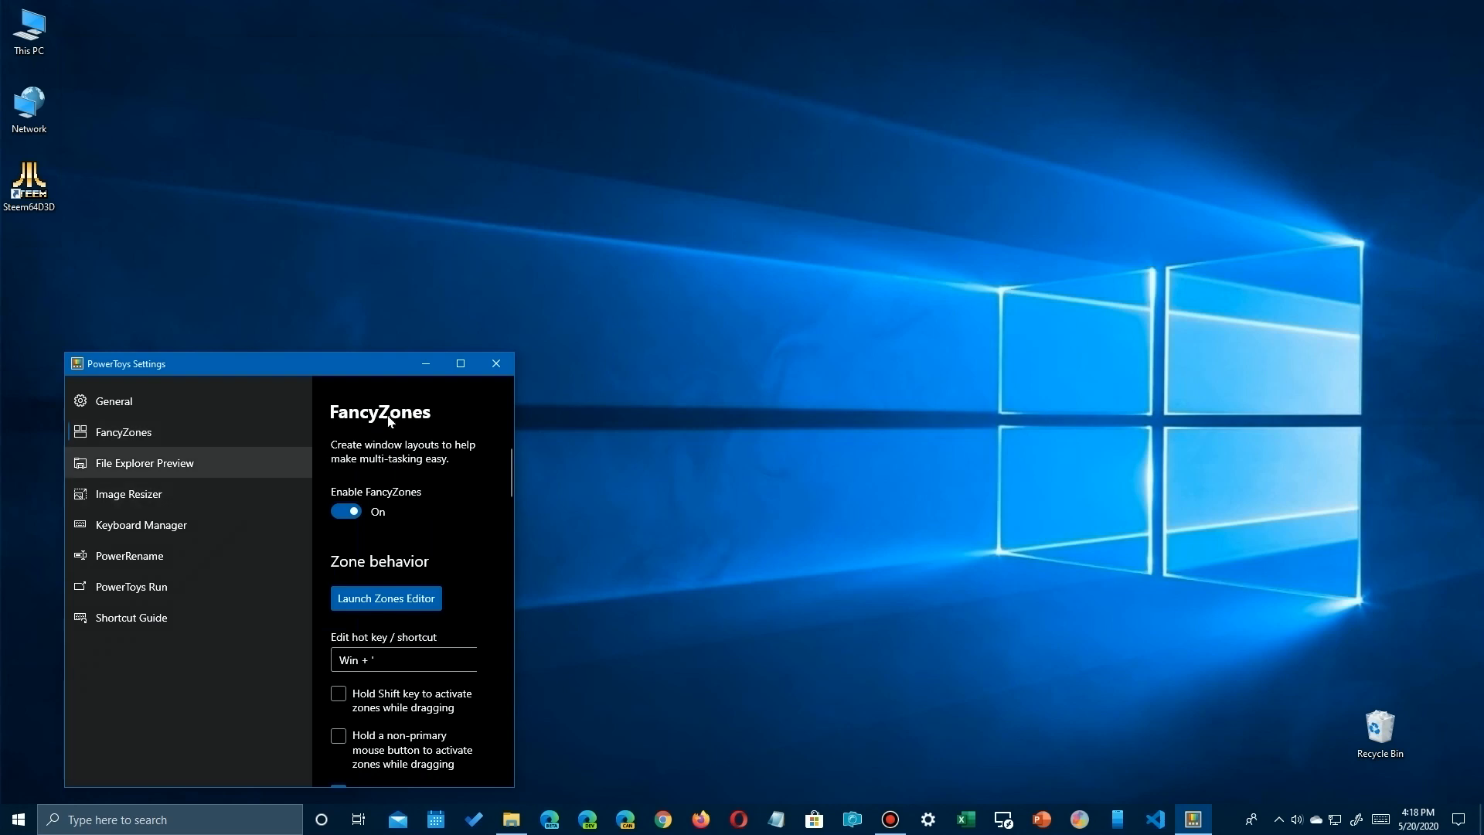
Snap the settings window across the whole layout area, into the center zone 4, and into the large right zone 2.
drag(350, 364, 499, 72)
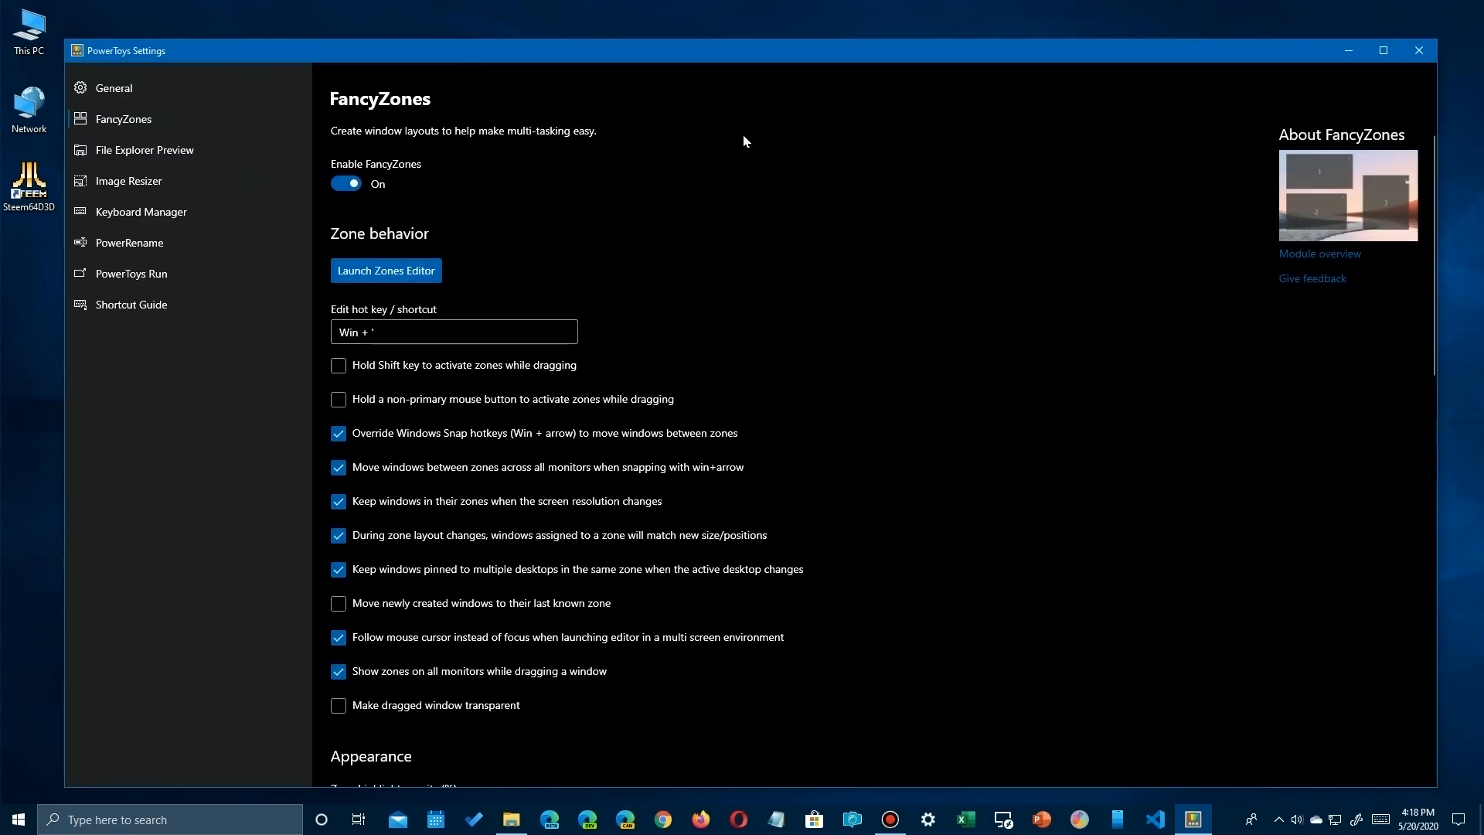
drag(761, 54, 793, 275)
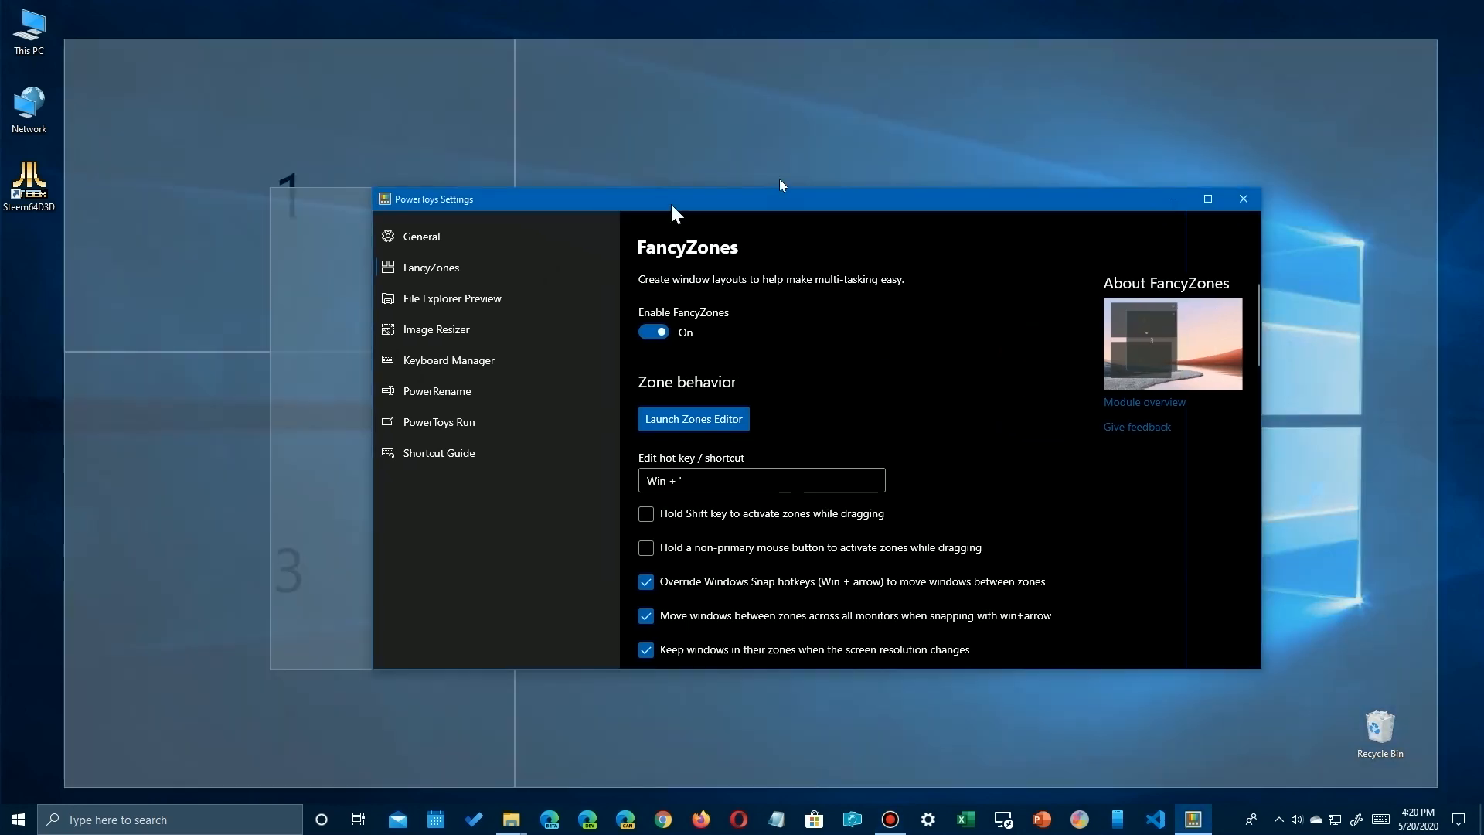
drag(671, 210, 830, 128)
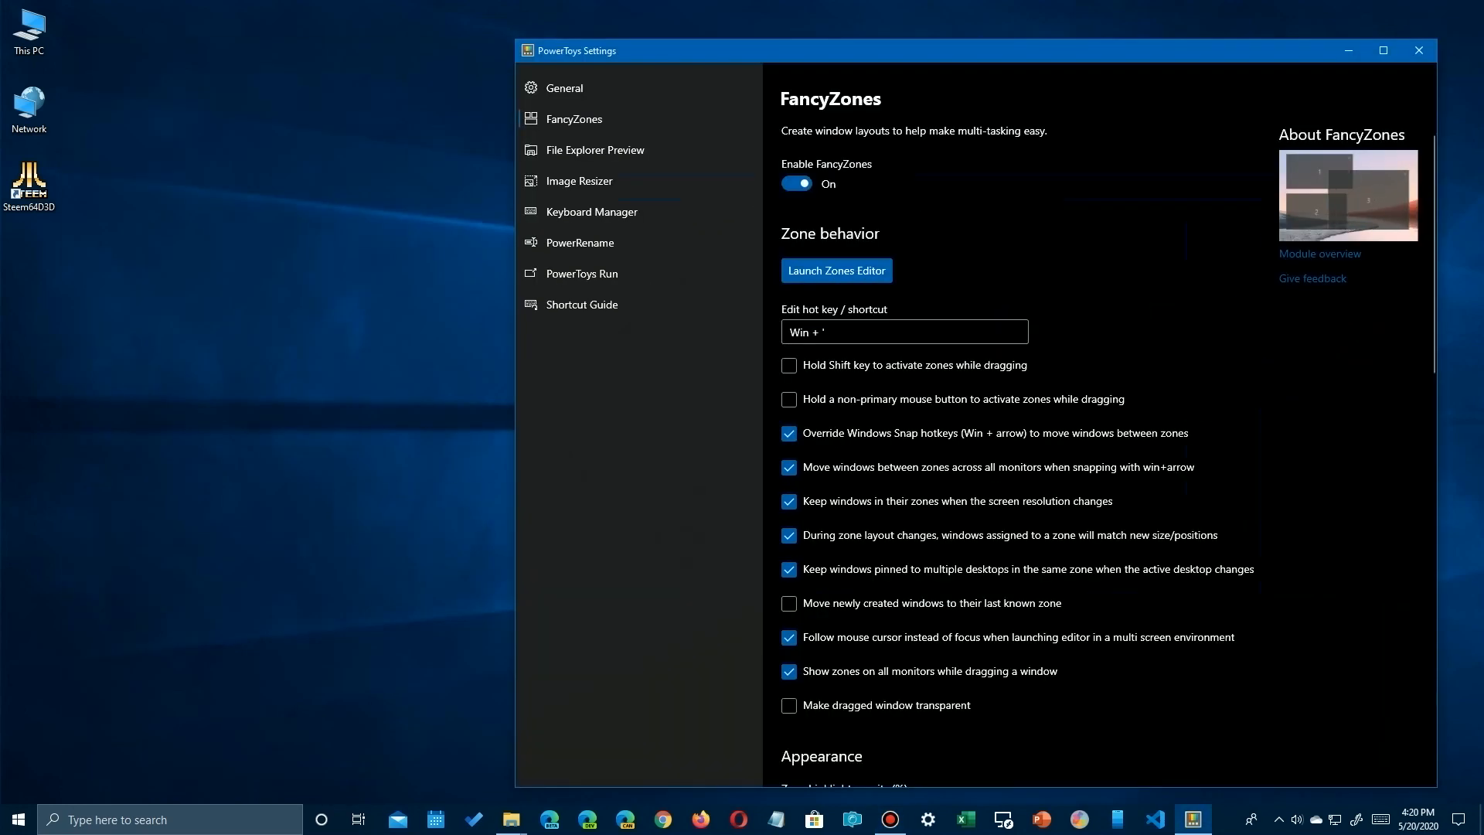
Switch to File Explorer and try moving its window in from the other monitor to the lower-left zone.
key(alt+Tab)
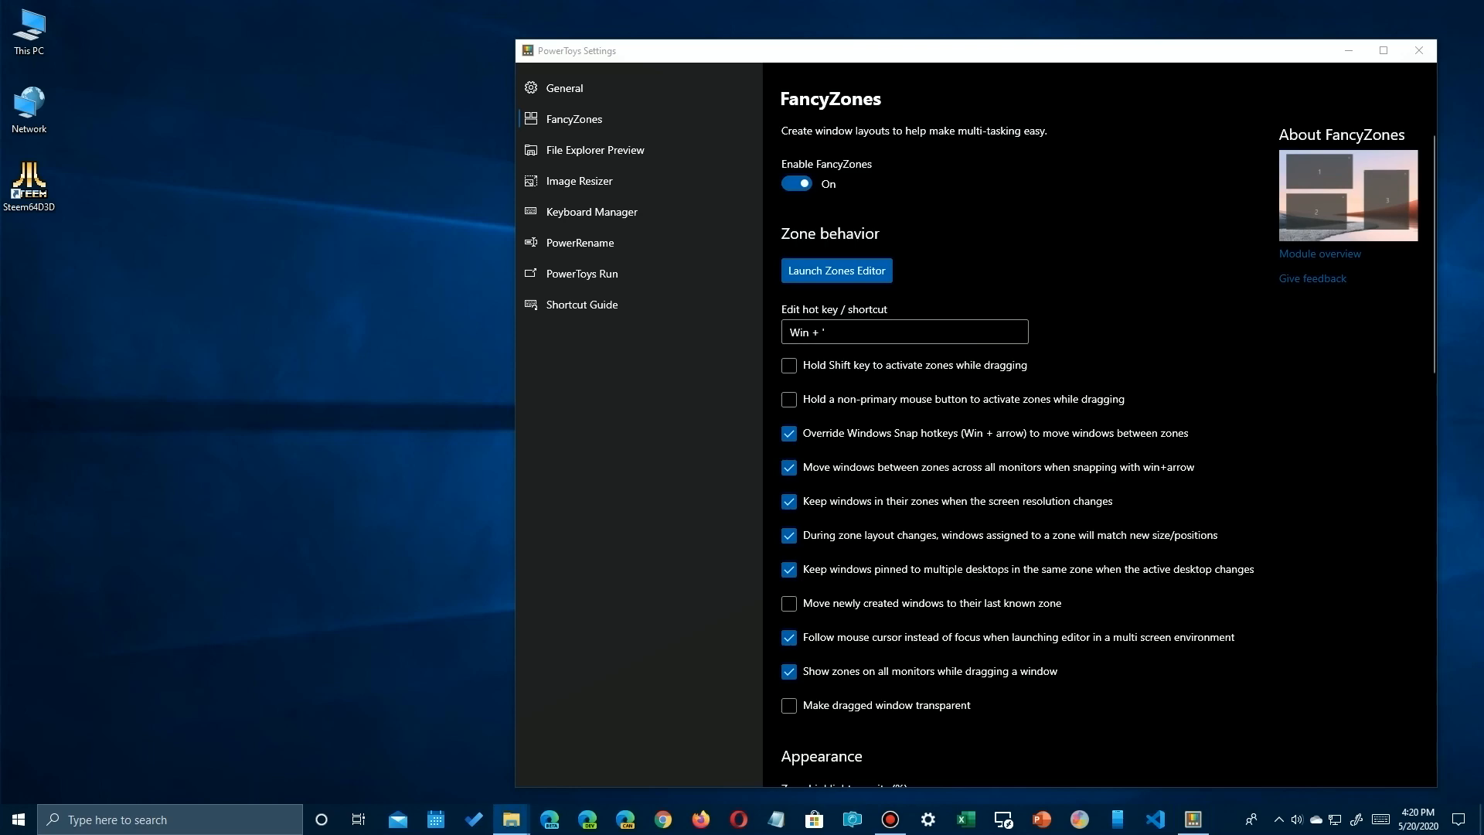
drag(0, 139, 219, 456)
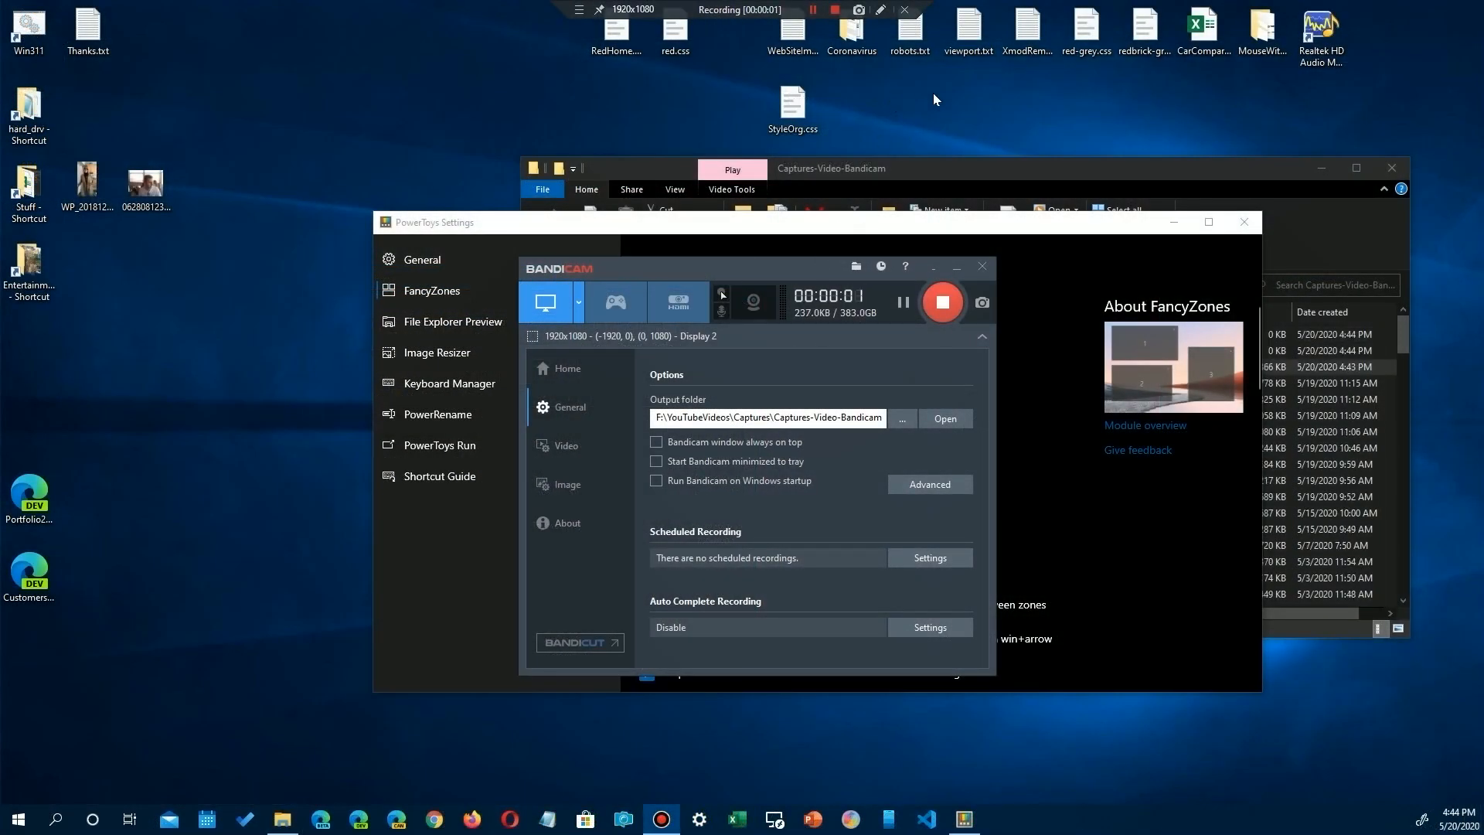
Minimize the Bandicam and File Explorer windows, and open "Custom Layout 4" for editing in the FancyZones editor.
click(956, 268)
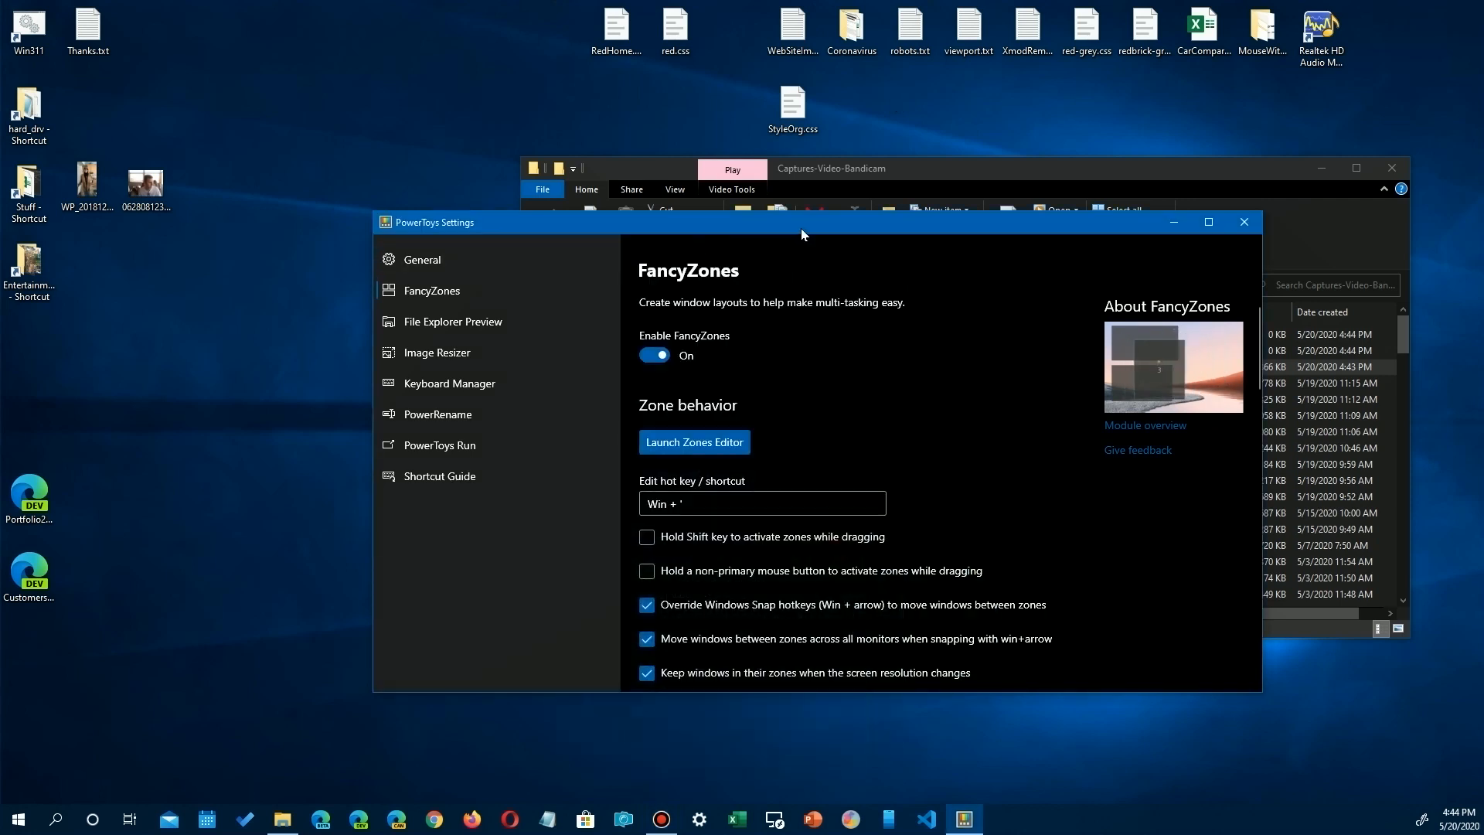
click(1317, 169)
click(745, 452)
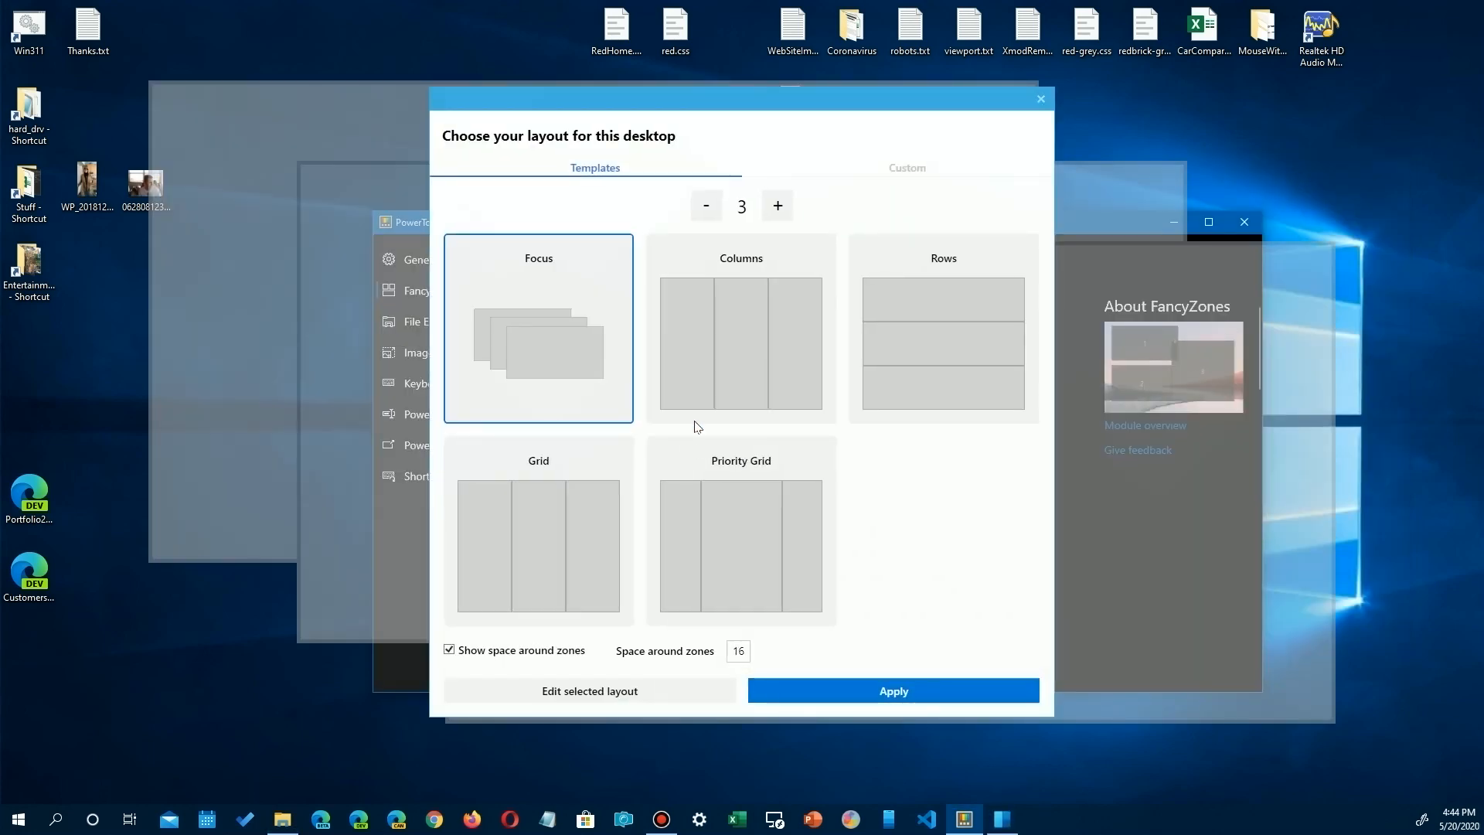
click(918, 174)
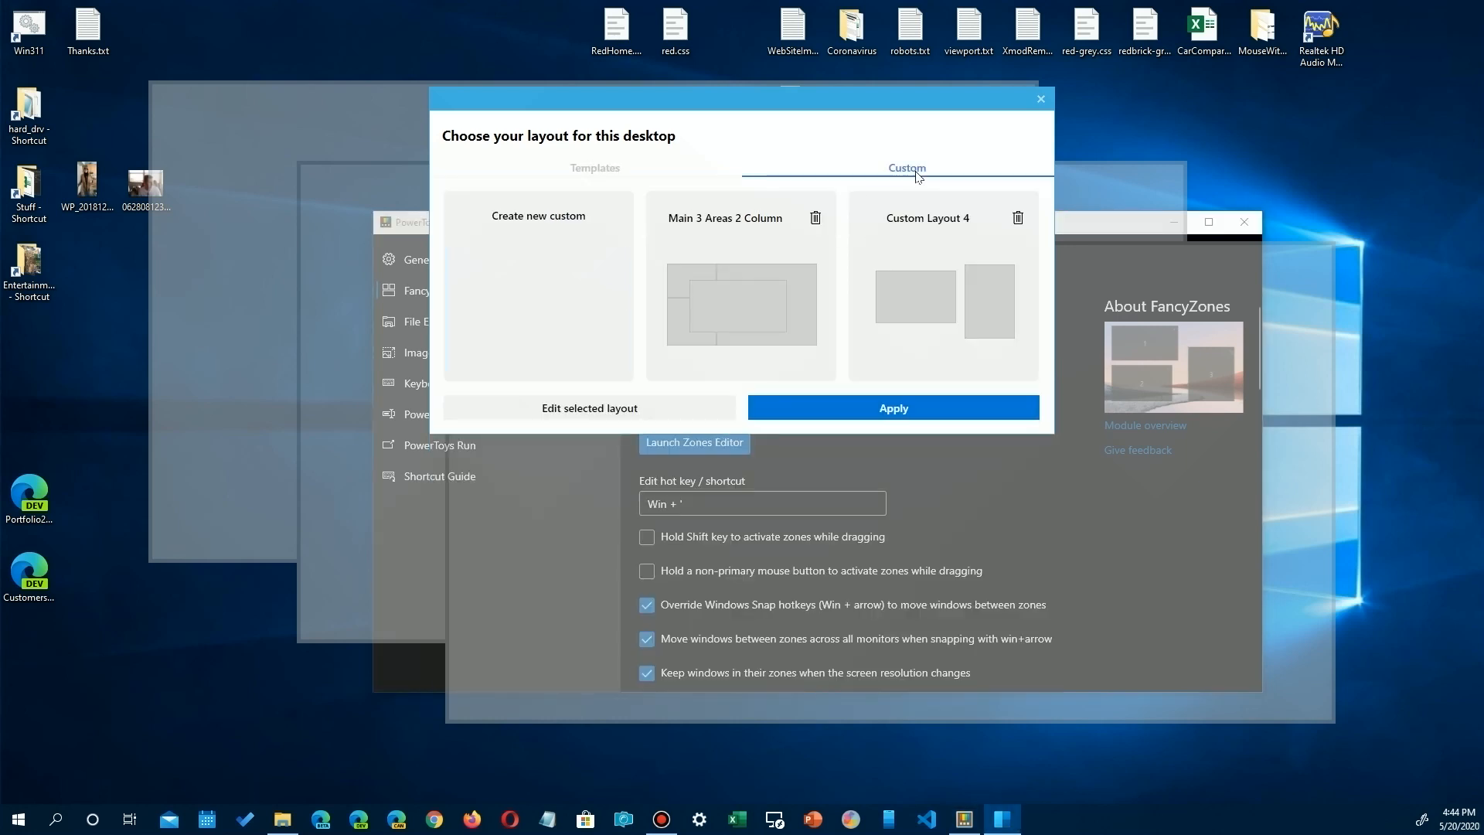
click(974, 306)
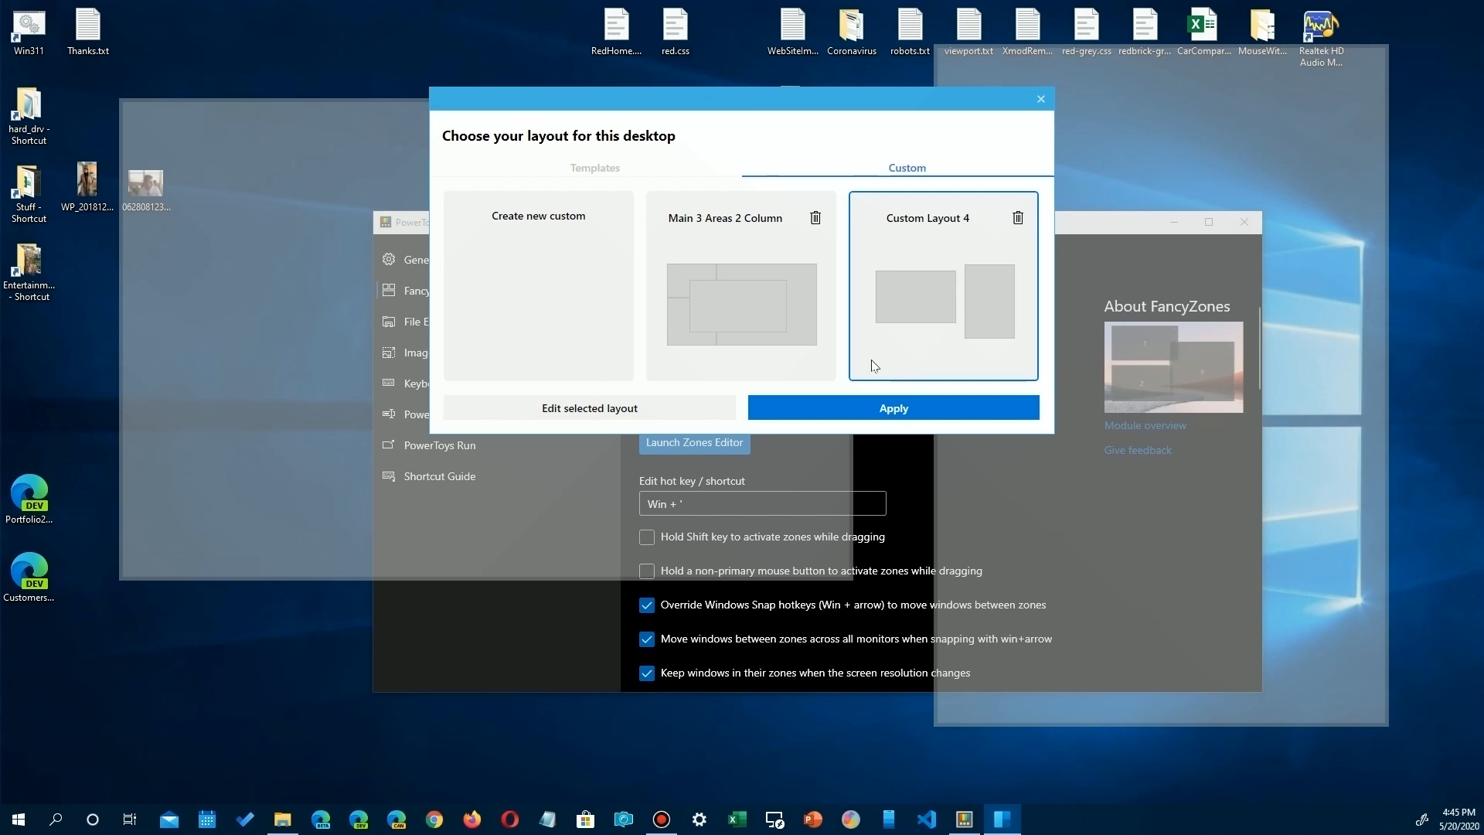
click(633, 411)
Reshape zone 1 into a tall, narrow column at the desktop's upper left, and move zone 2 close beside it.
drag(645, 116, 581, 71)
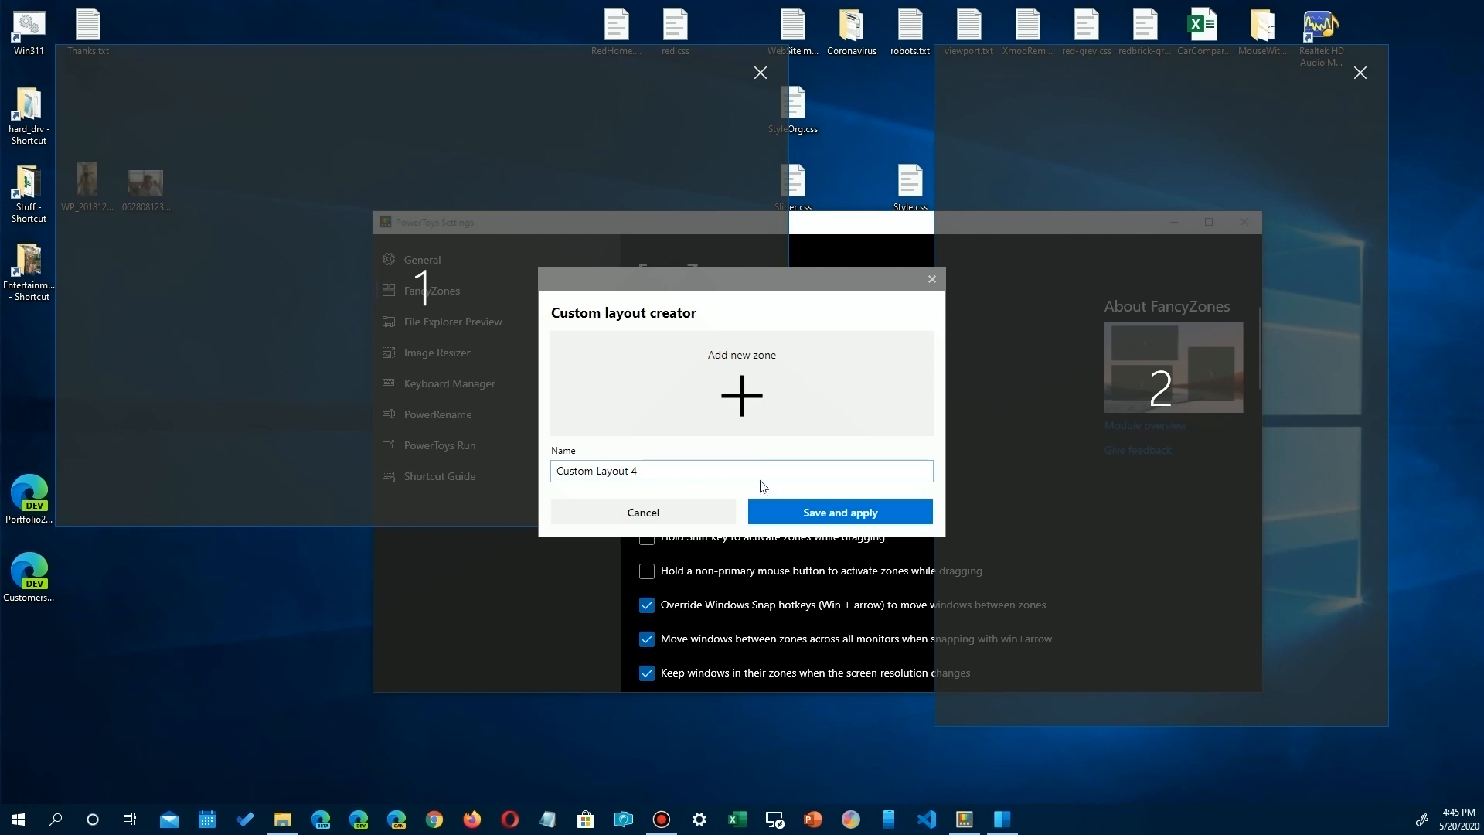
drag(402, 525, 392, 725)
drag(787, 620, 528, 618)
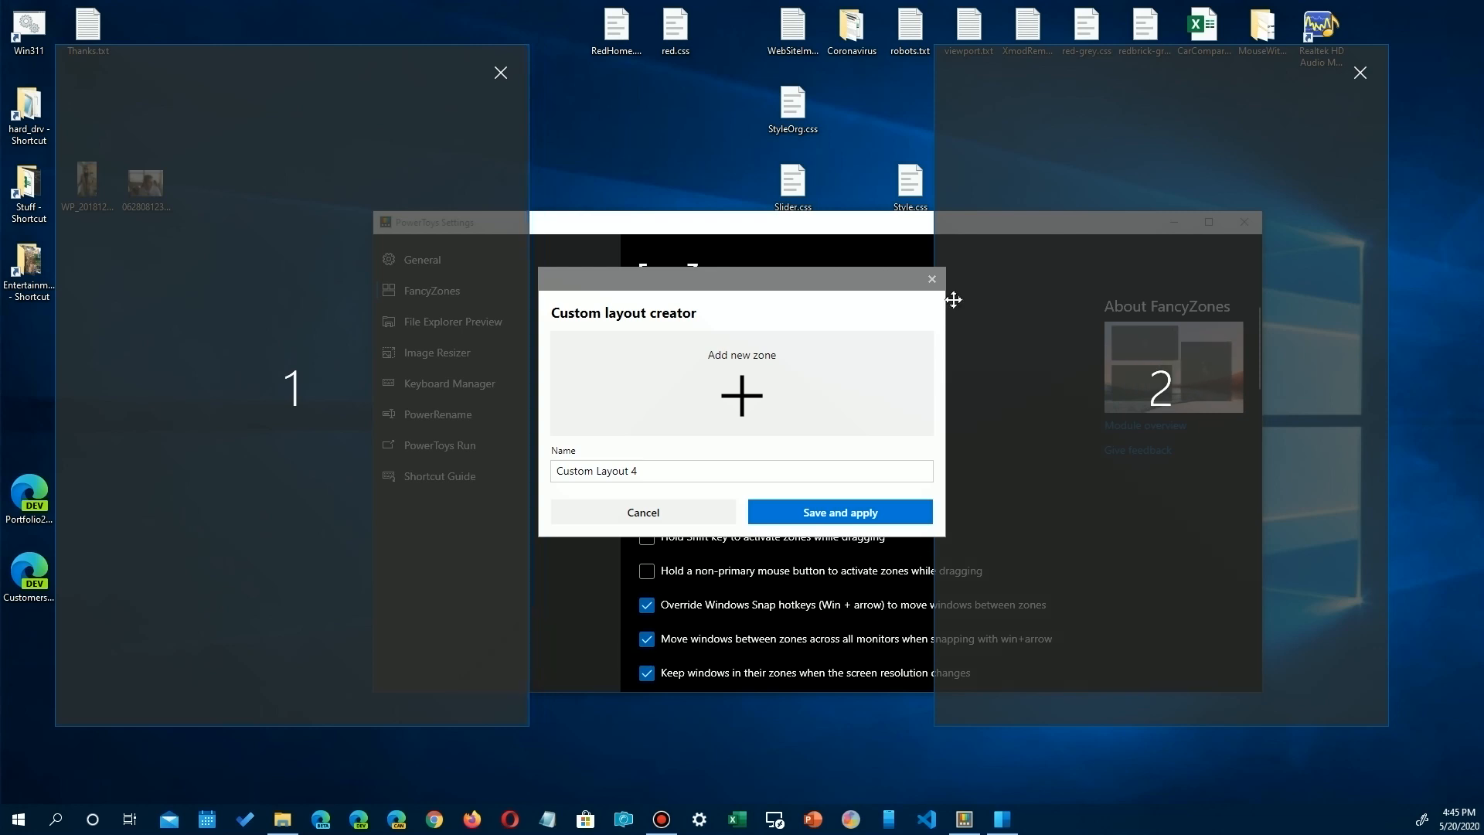
drag(1088, 63, 729, 56)
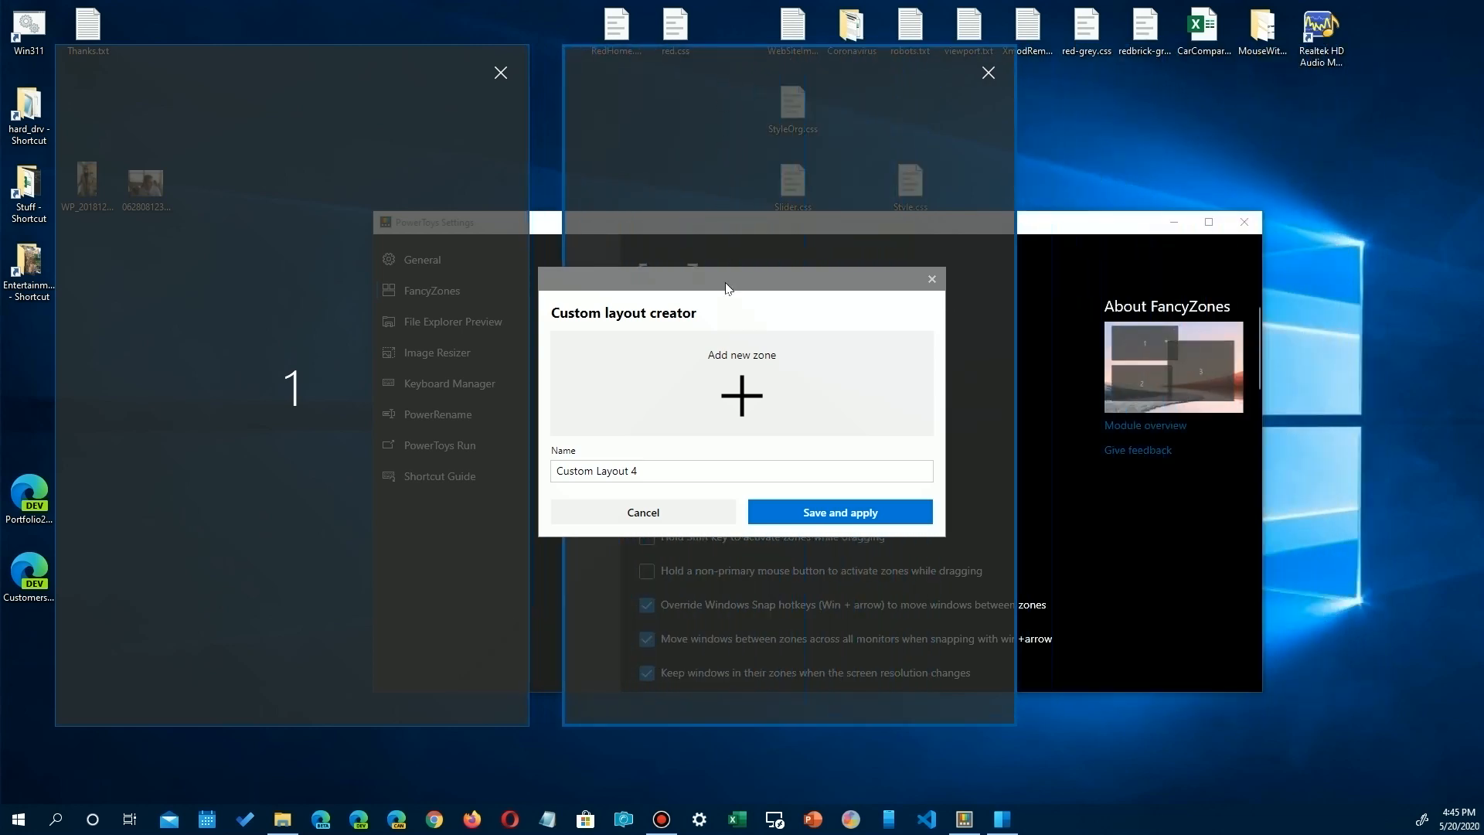
Add a third zone, narrow it and place it to the right of zone 2, and save and apply Custom Layout 4.
click(740, 403)
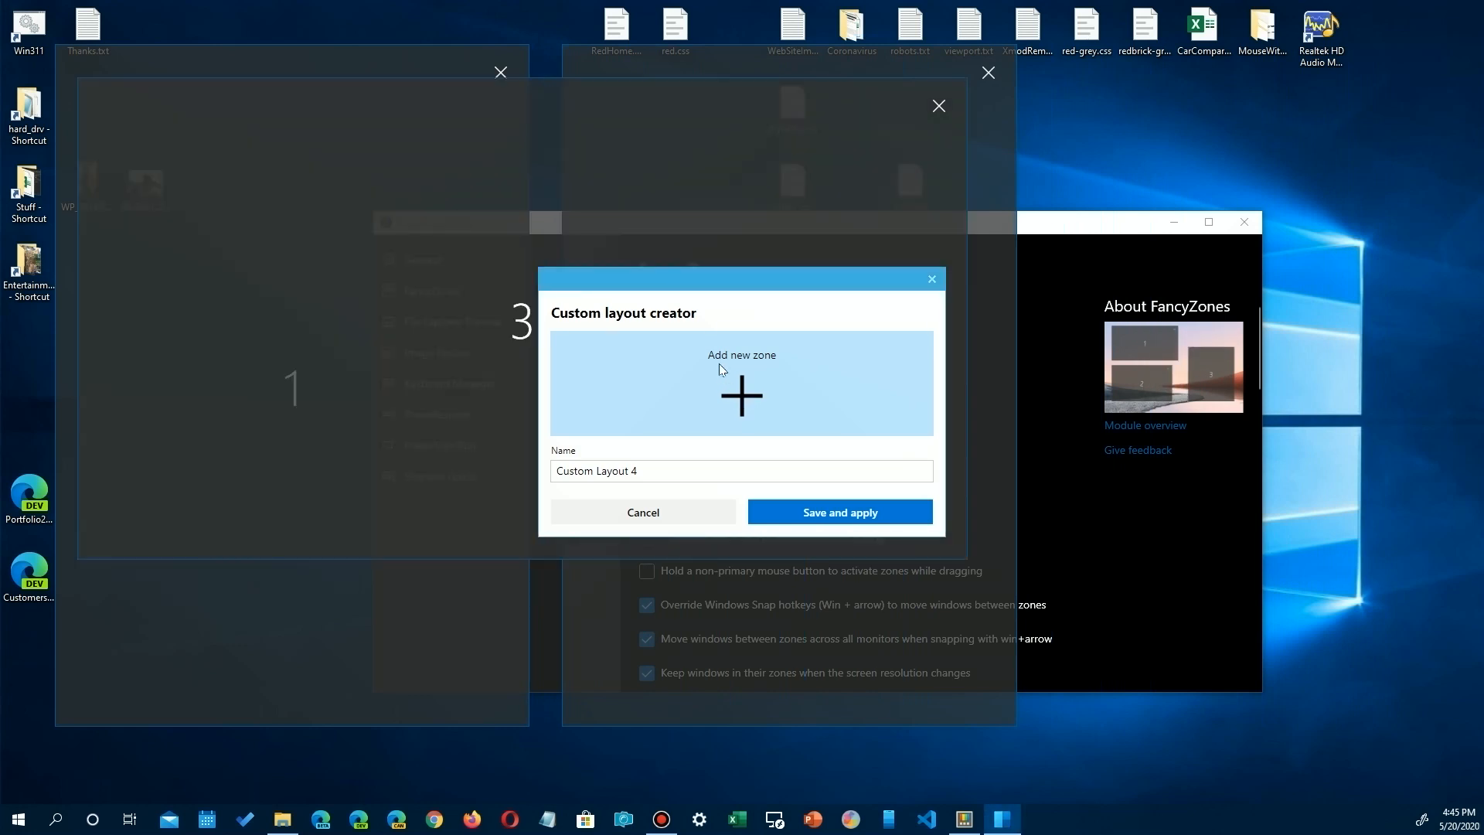
click(233, 126)
drag(234, 125, 1168, 146)
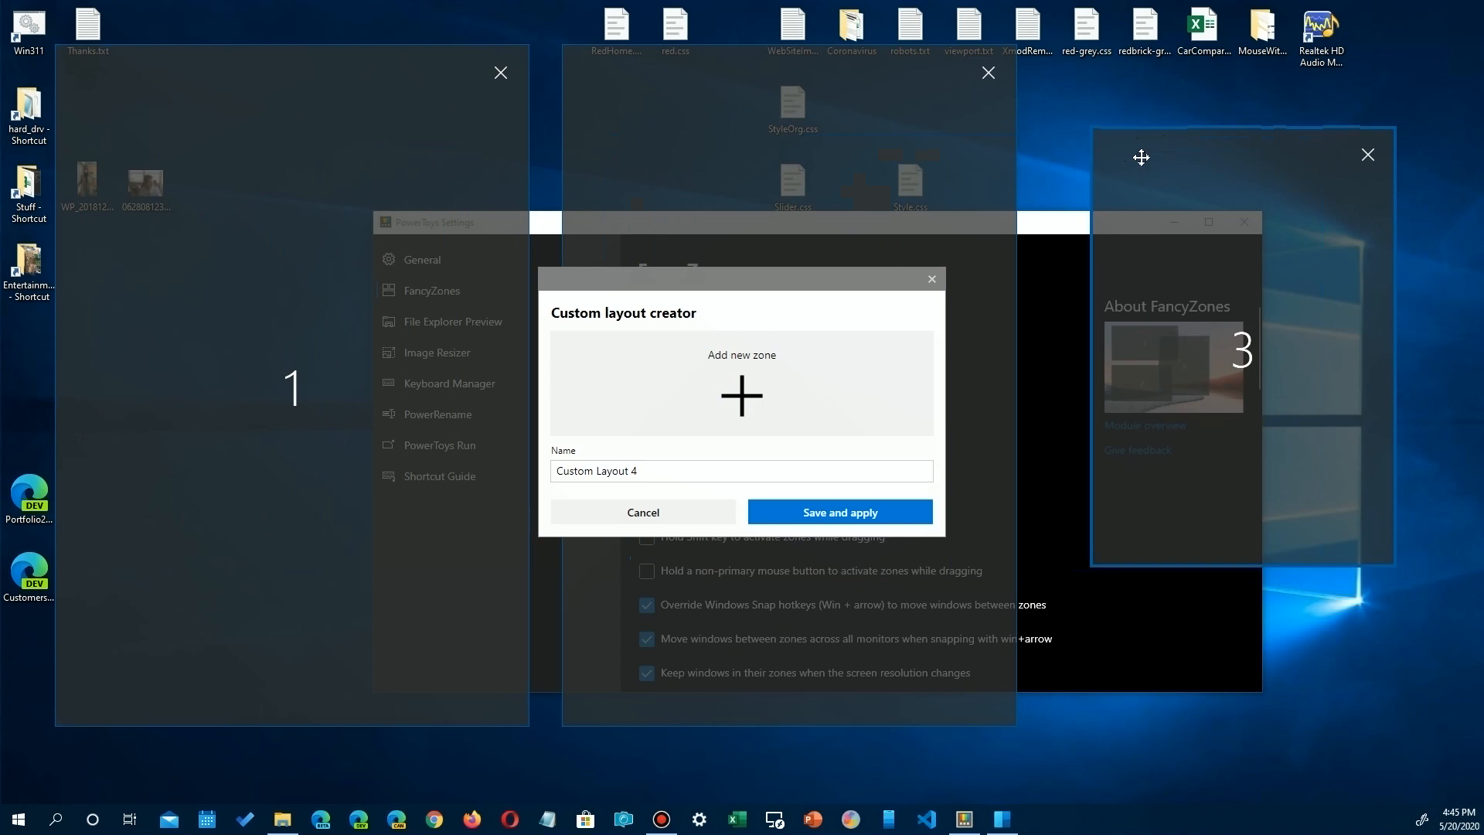
click(856, 510)
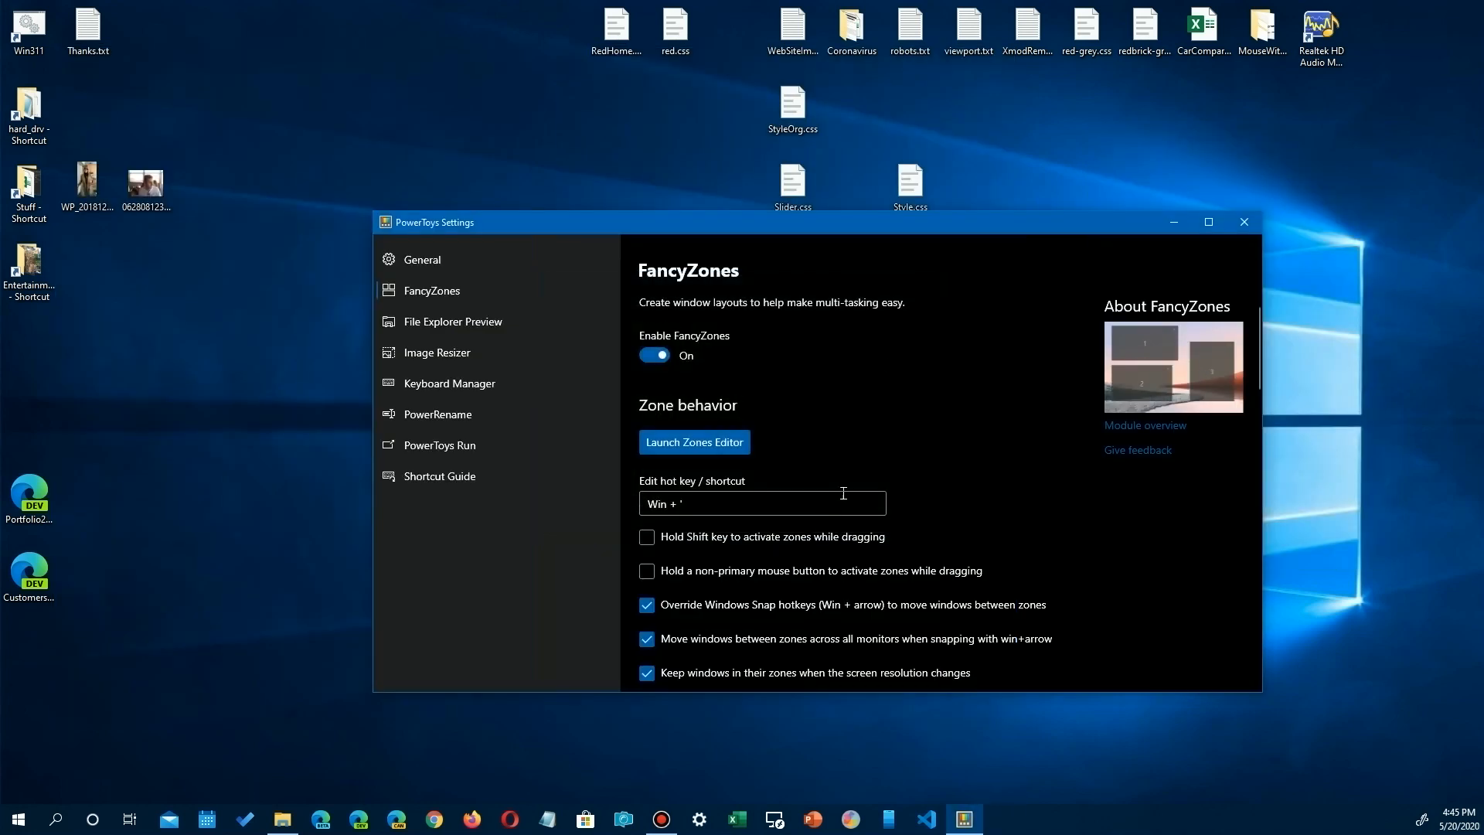
Snap the settings window into the middle zone, and carry it over zone 3 and across to the second monitor's center zone 4.
drag(898, 218, 777, 257)
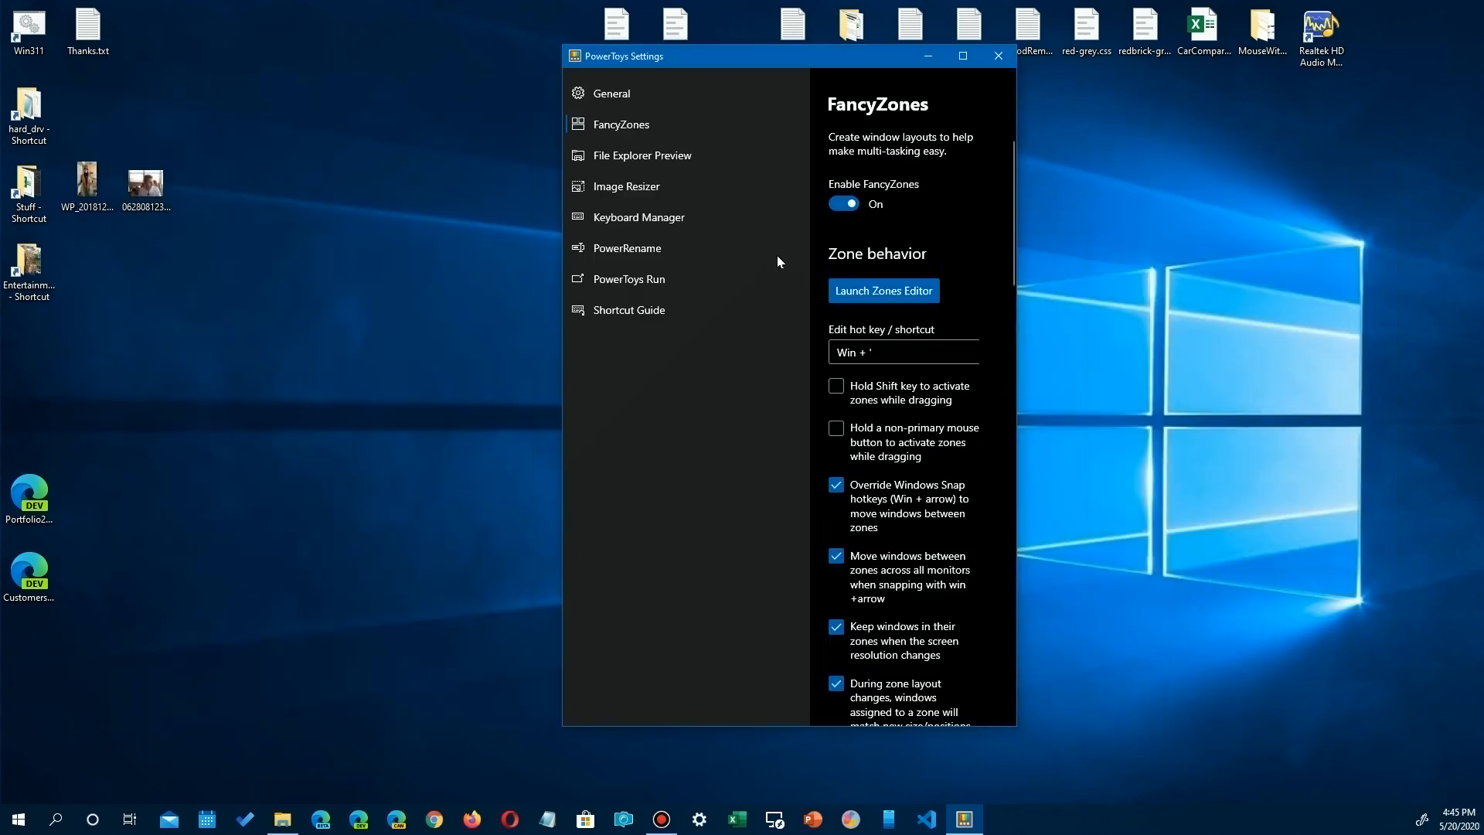
click(661, 819)
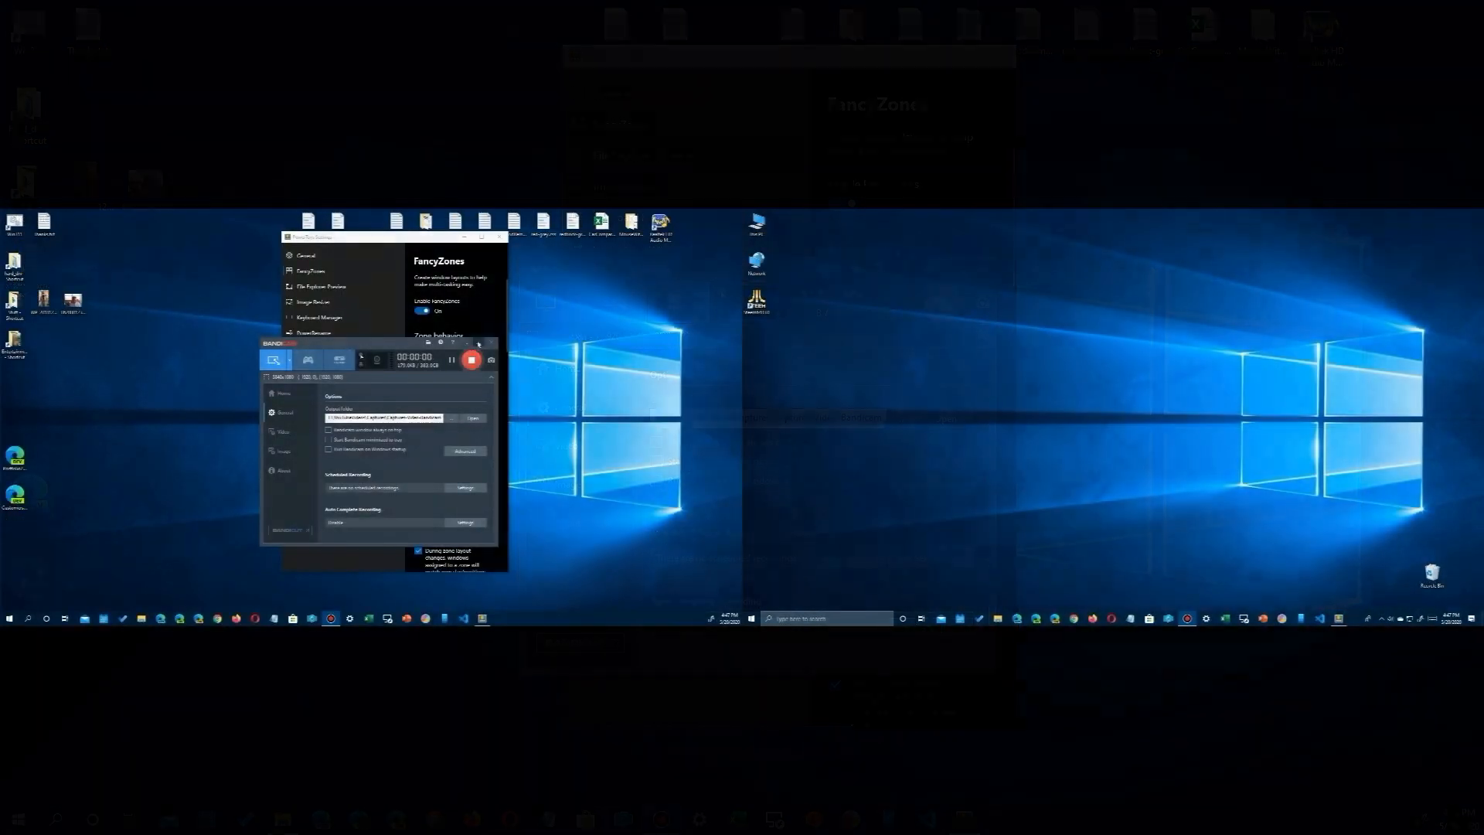
click(479, 344)
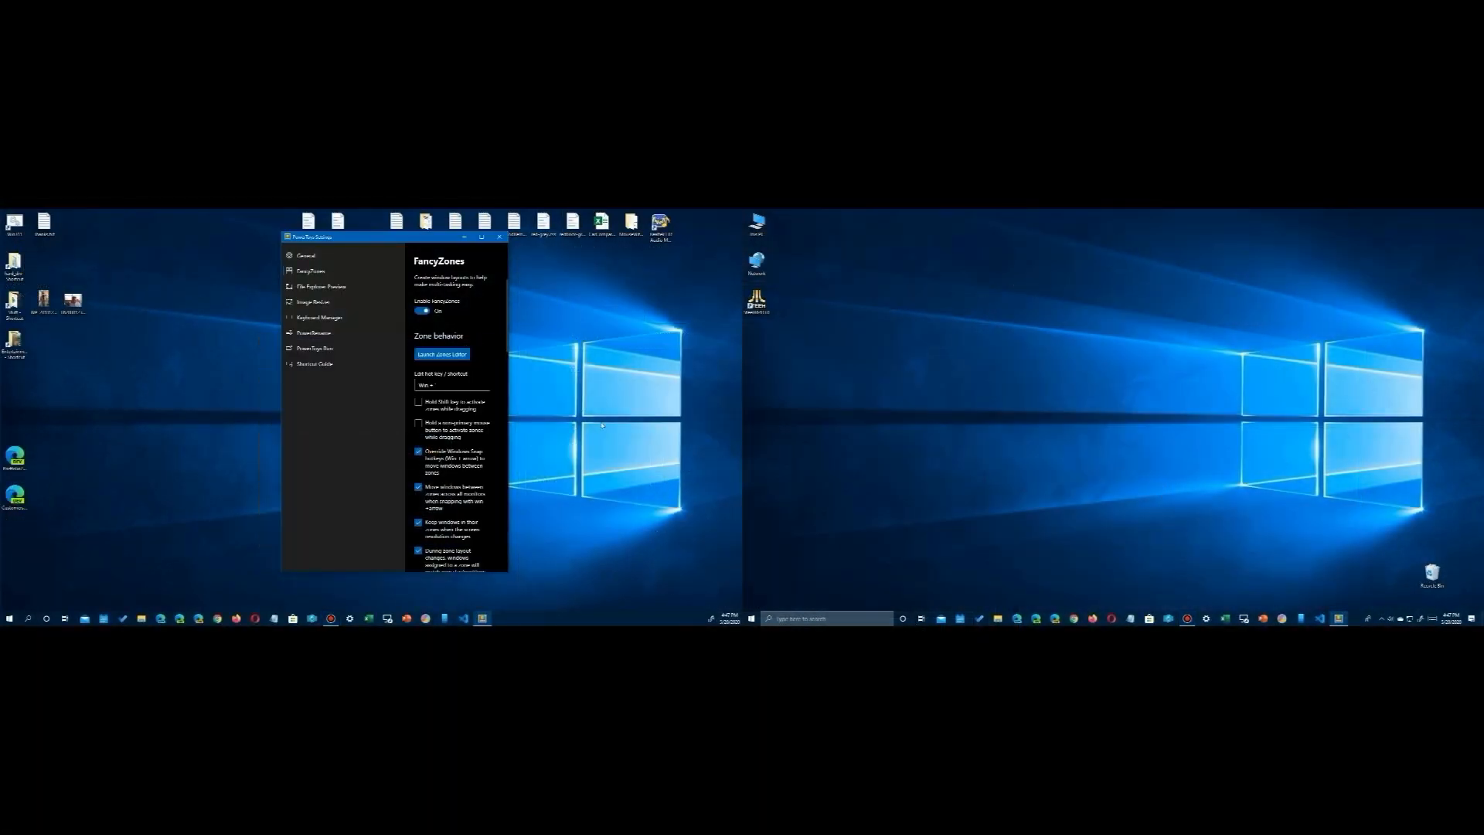
drag(406, 240, 582, 322)
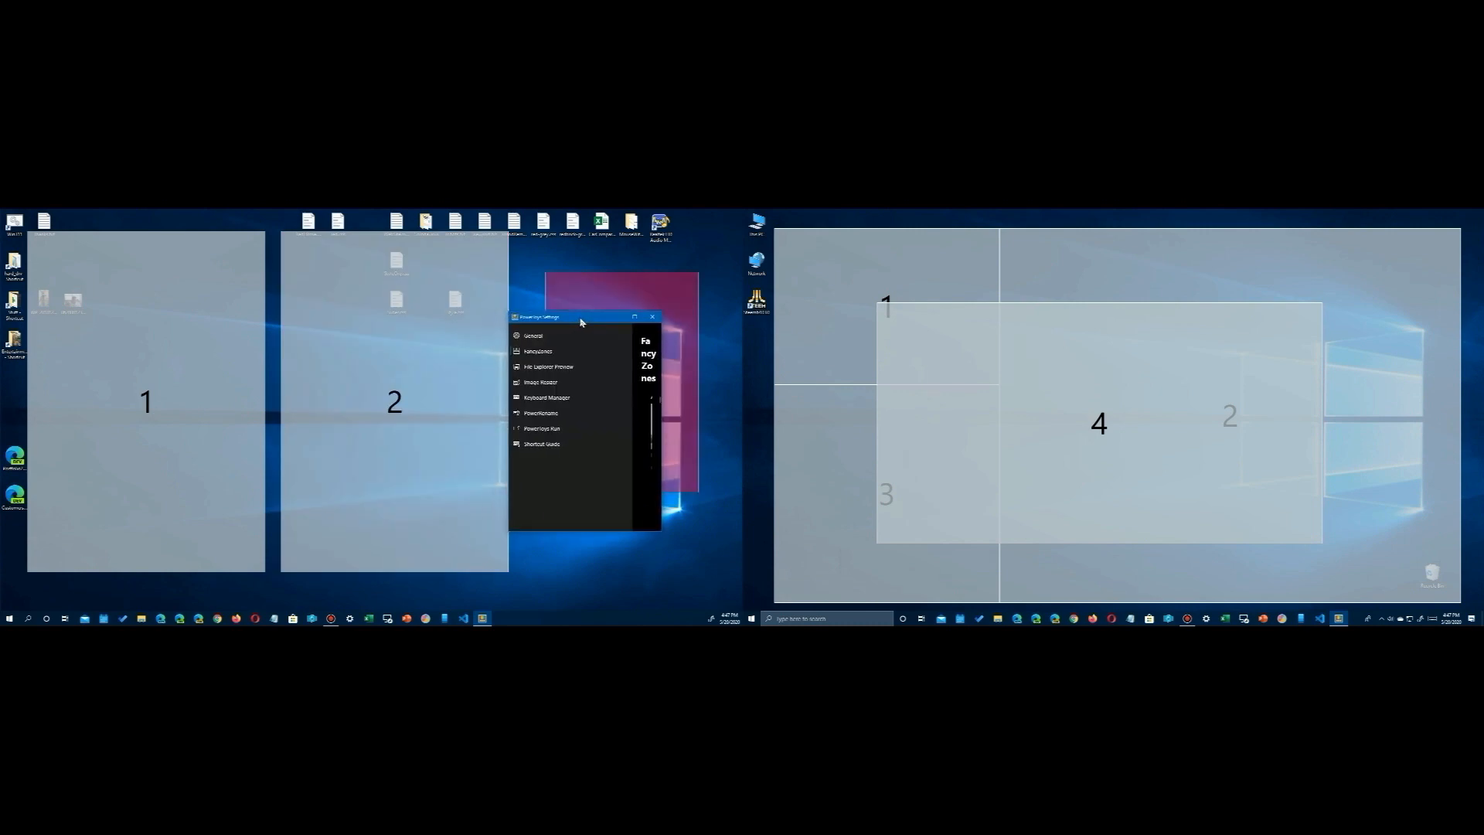
drag(582, 322, 1074, 339)
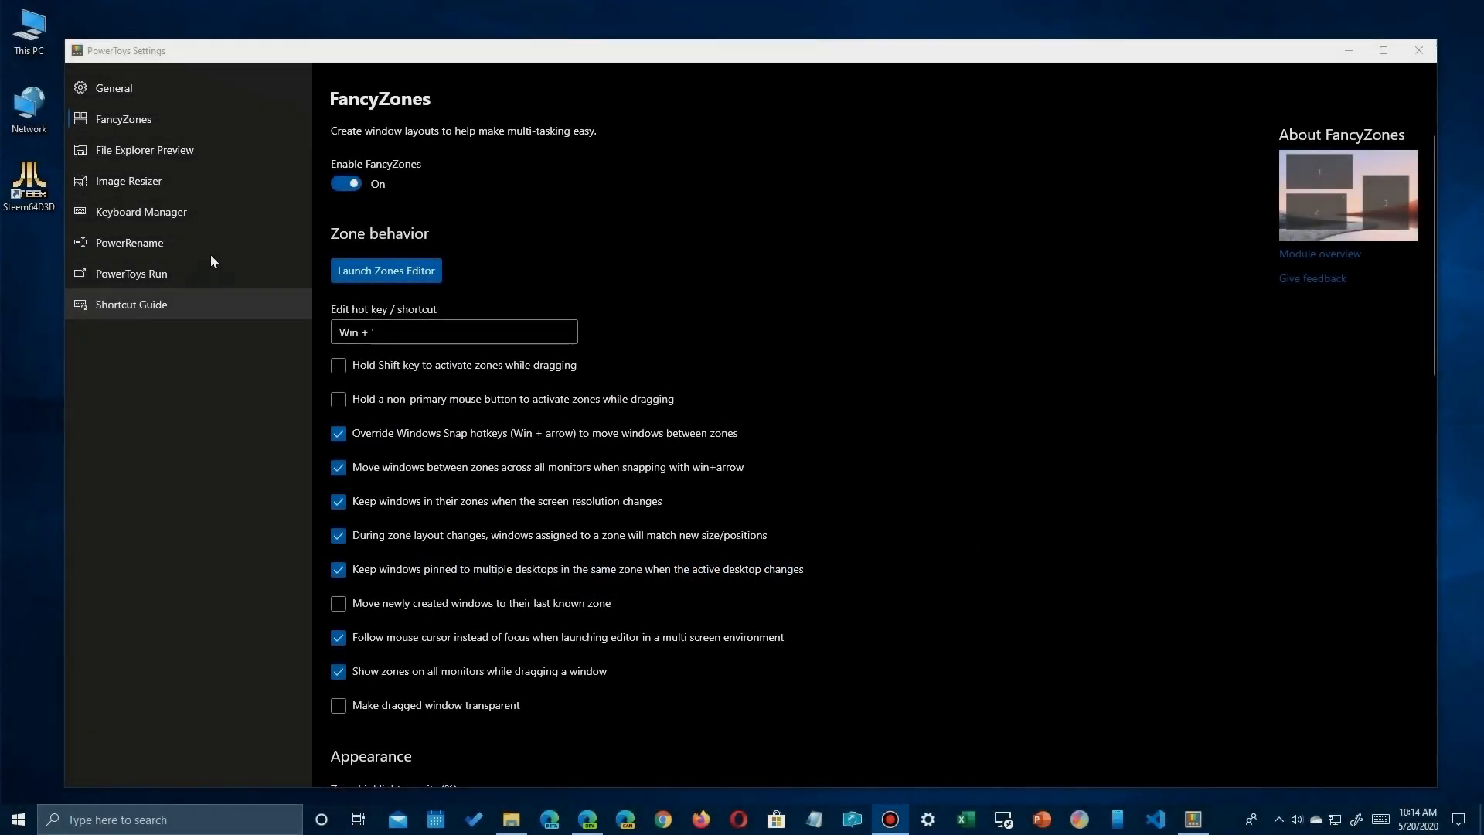
View the File Explorer Preview settings, and turn on the preview pane for the Computers folder in File Explorer.
click(155, 149)
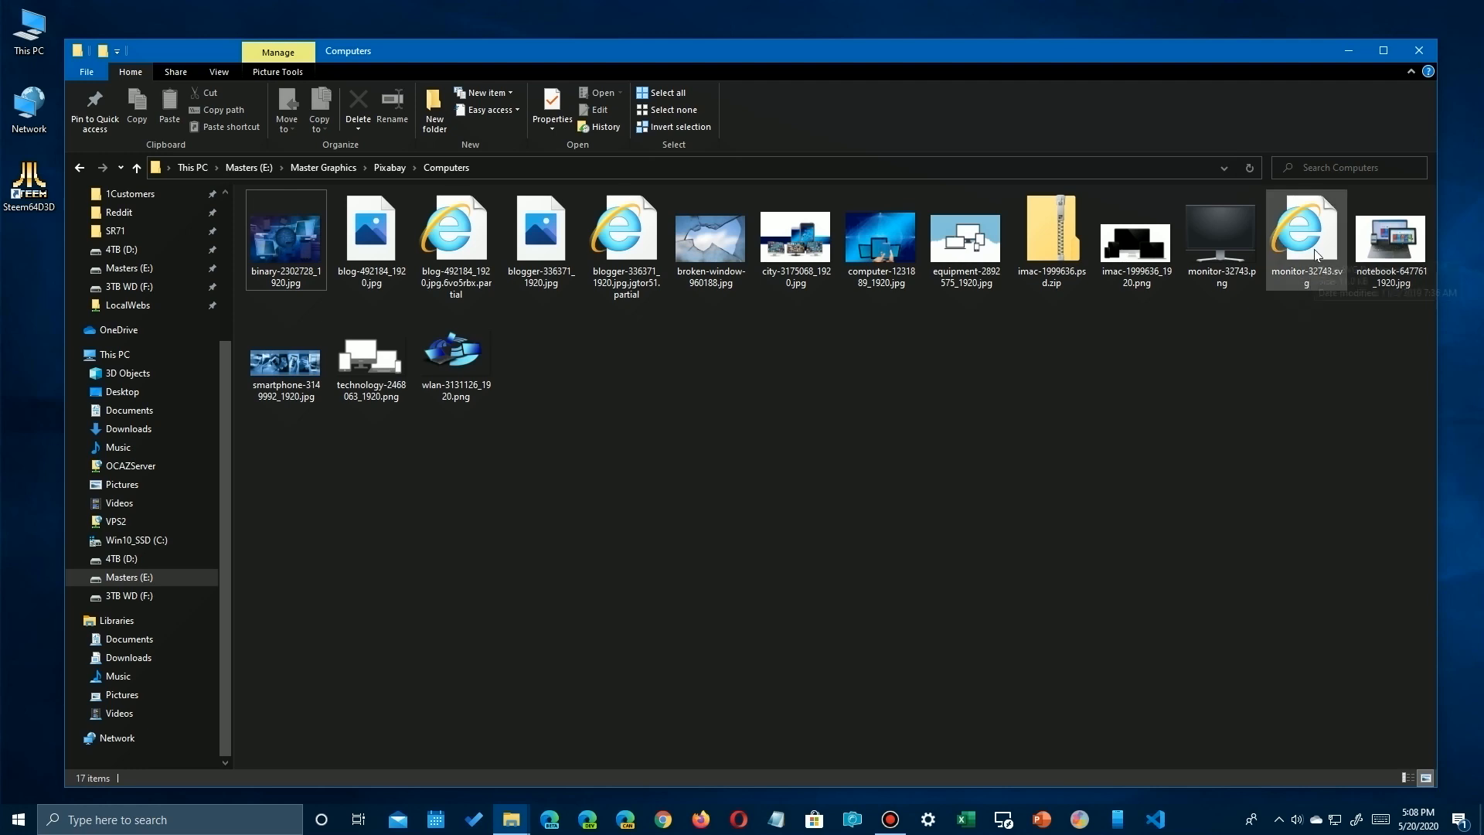
click(210, 72)
click(152, 97)
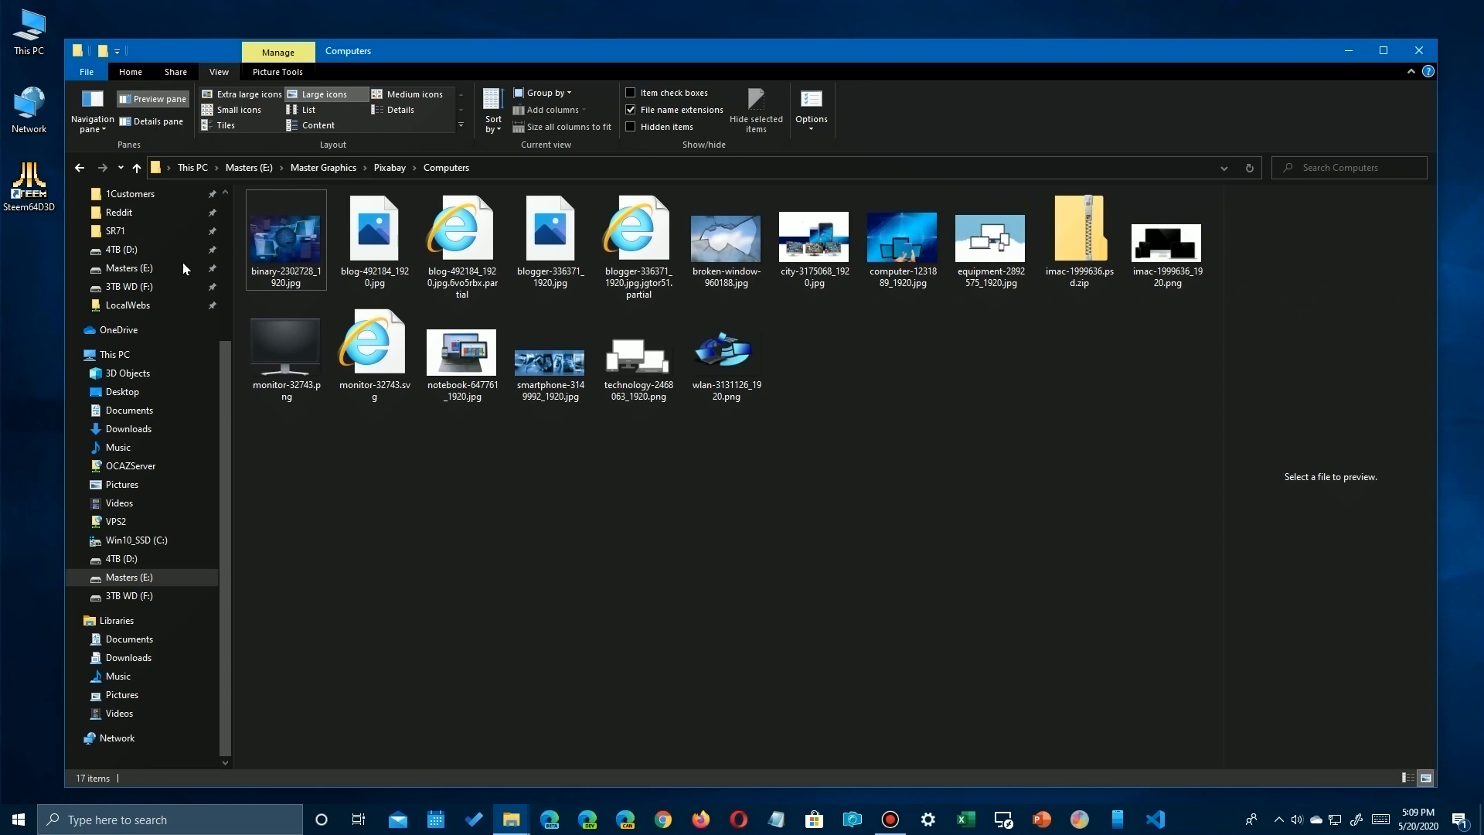
Preview the city JPG, the technology and wlan PNG images, and the monitor-32743.svg file.
click(808, 245)
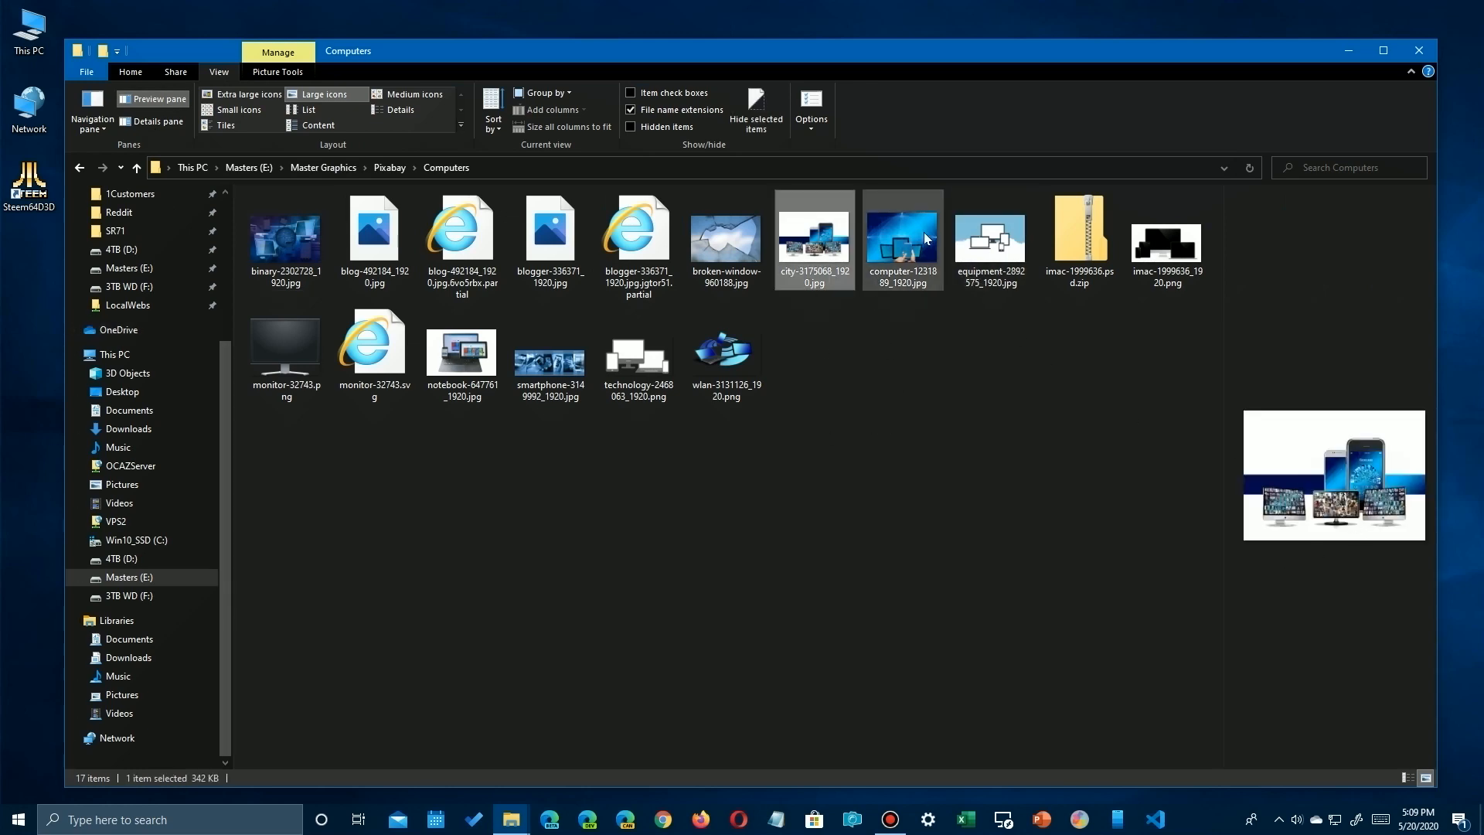
click(626, 359)
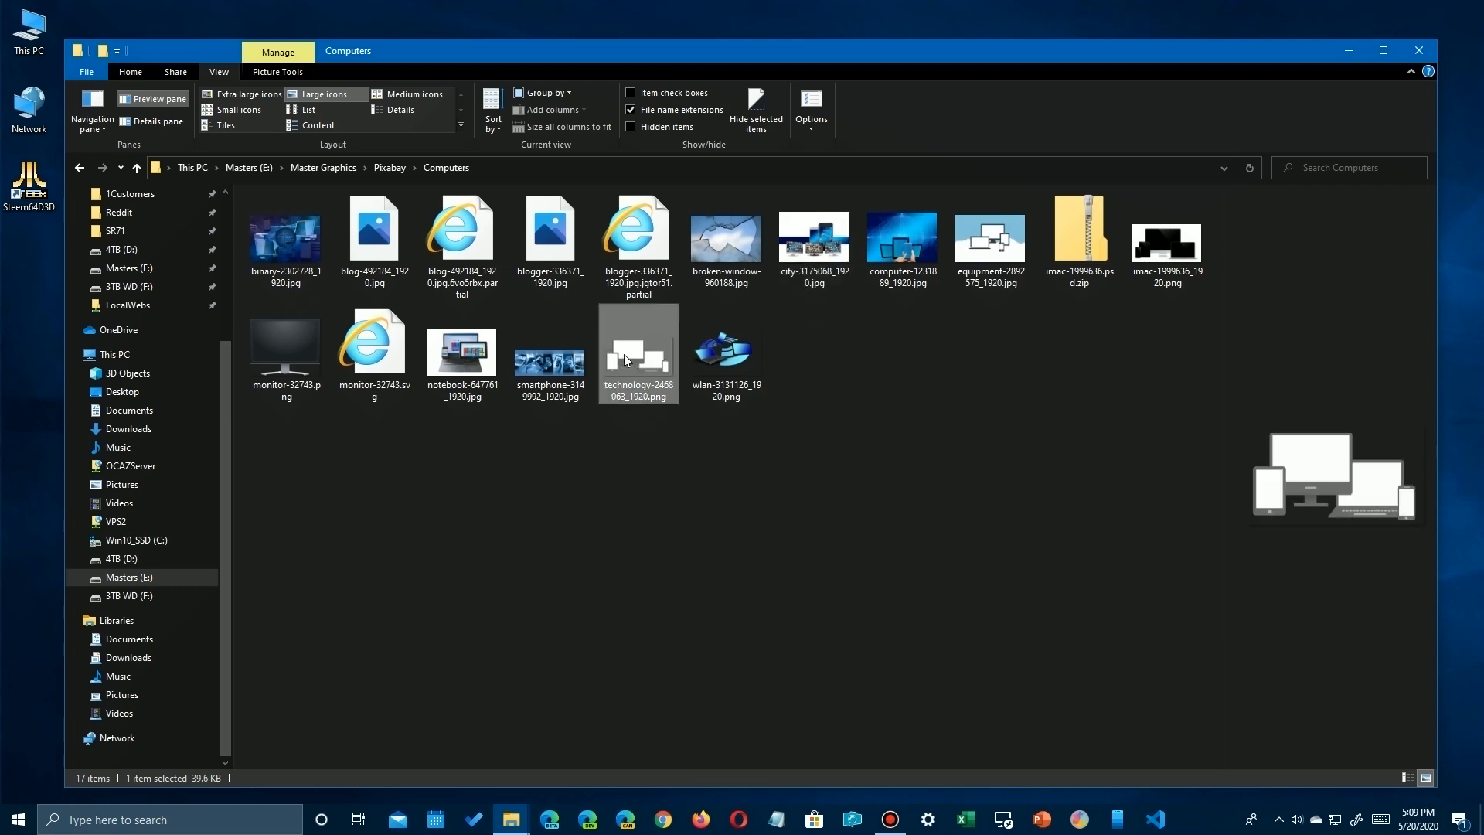
click(719, 392)
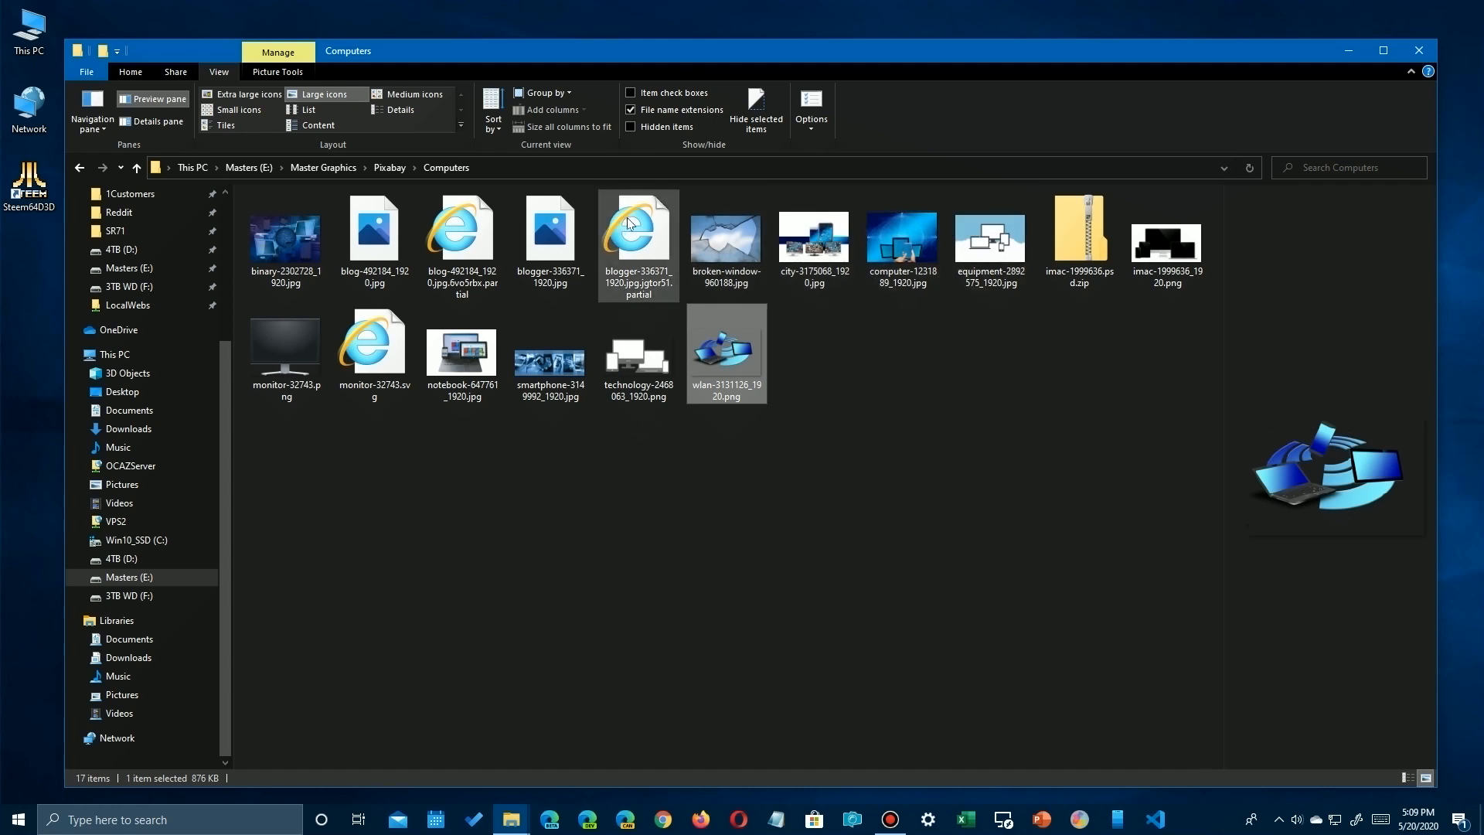
click(386, 361)
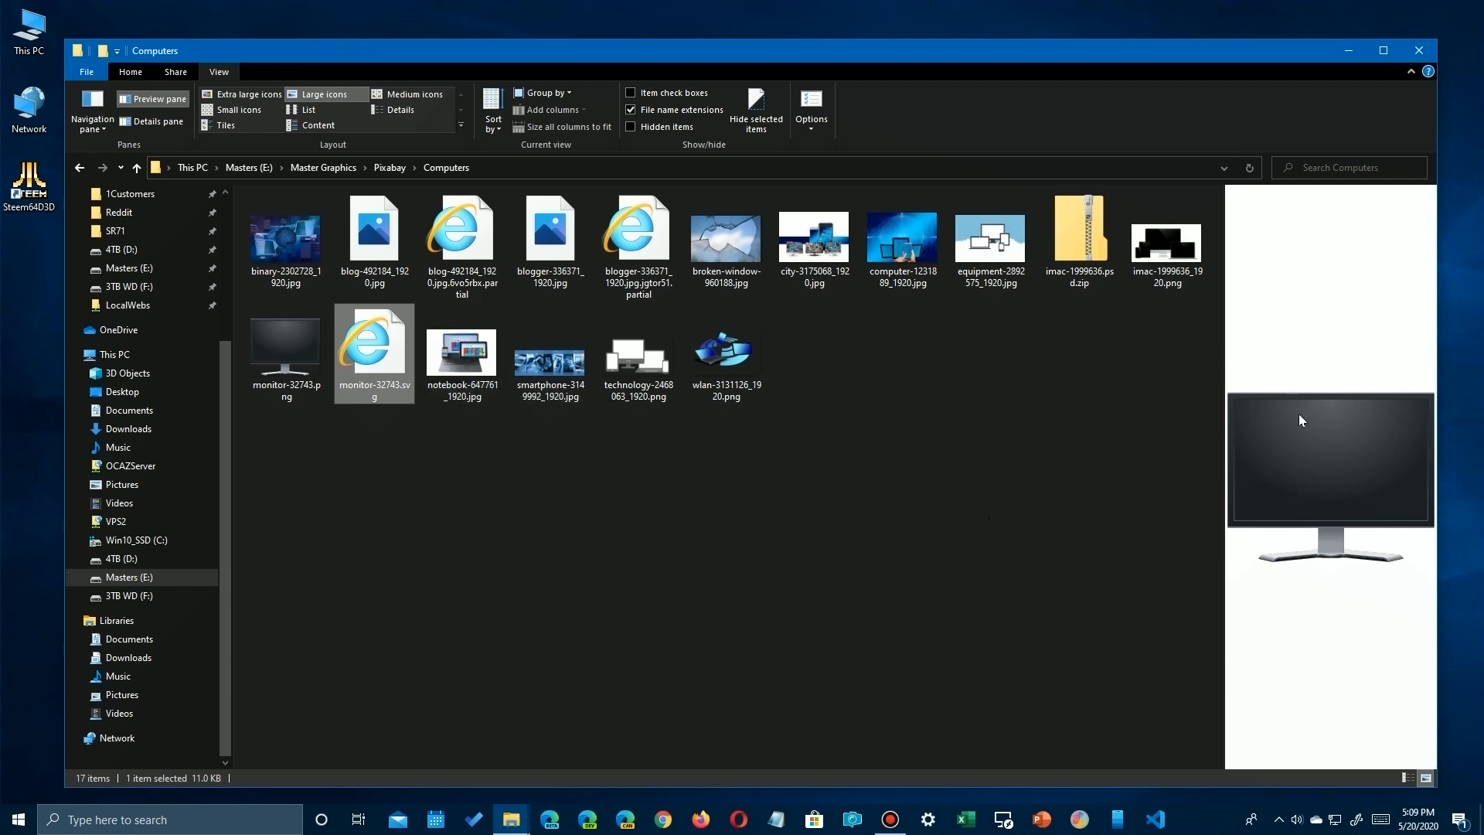
Exit PowerToys and clear the file selection in the Computers folder.
click(1279, 820)
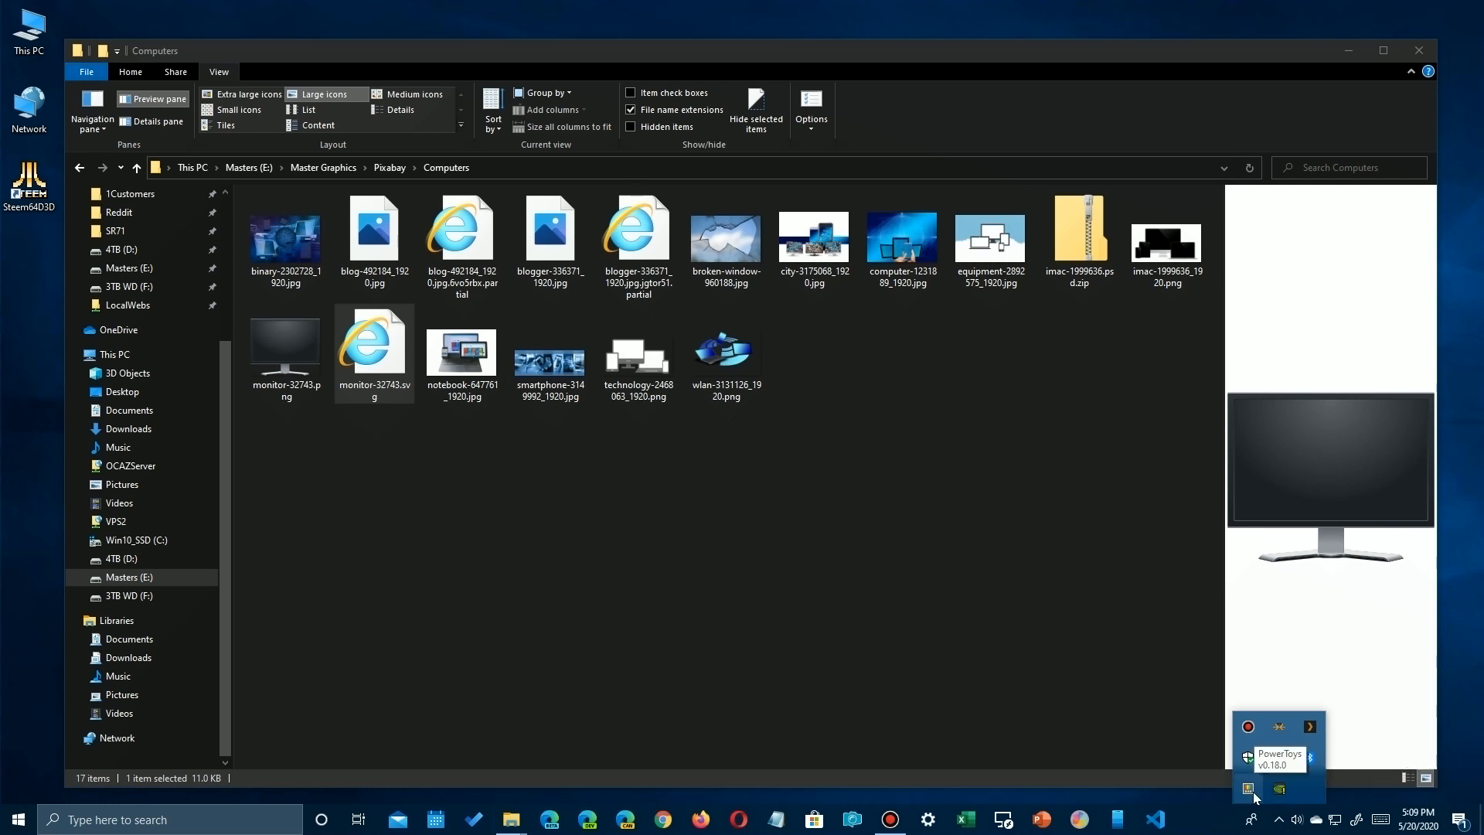
right_click(1249, 789)
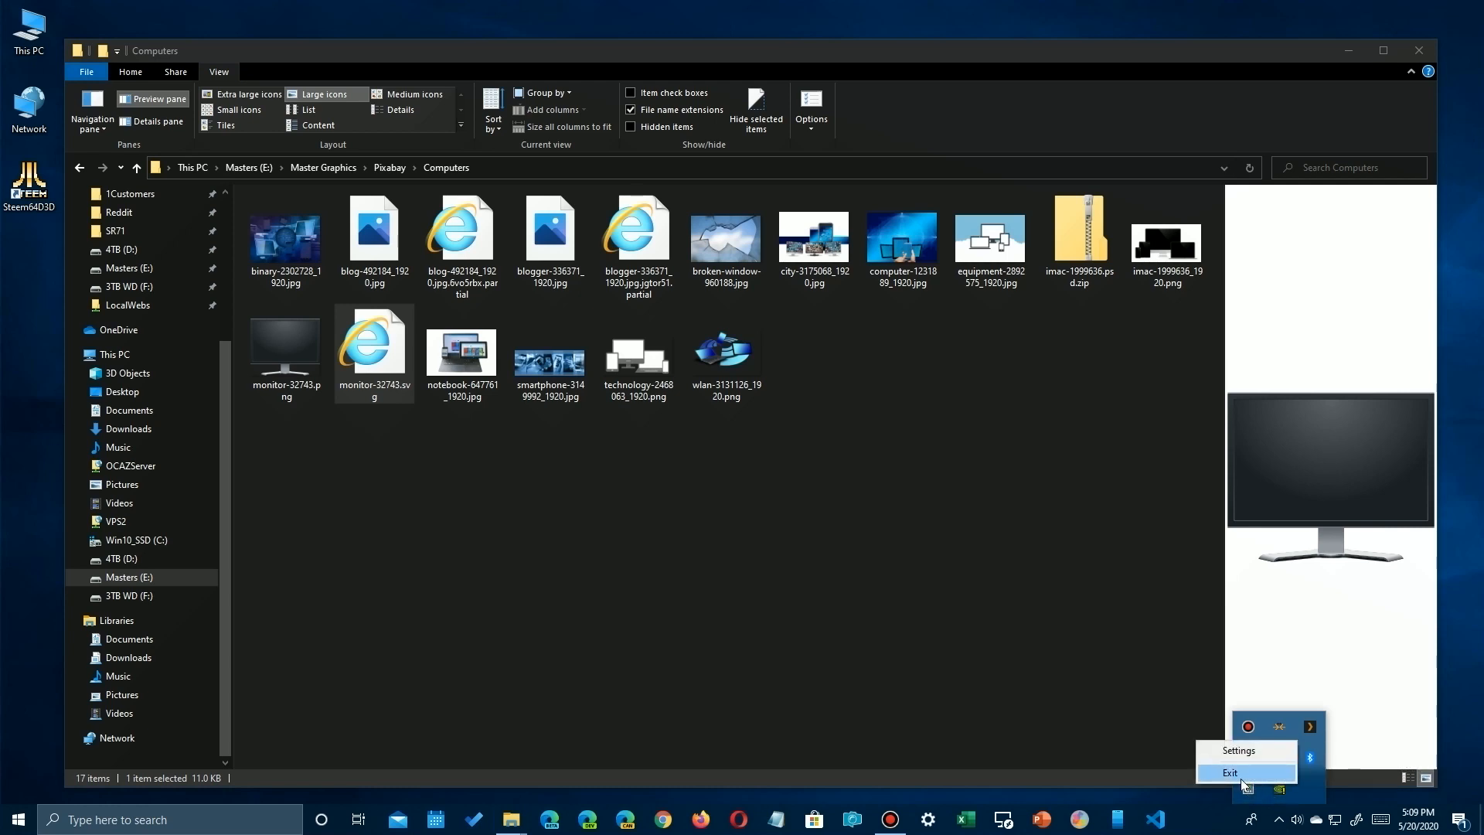
click(1241, 776)
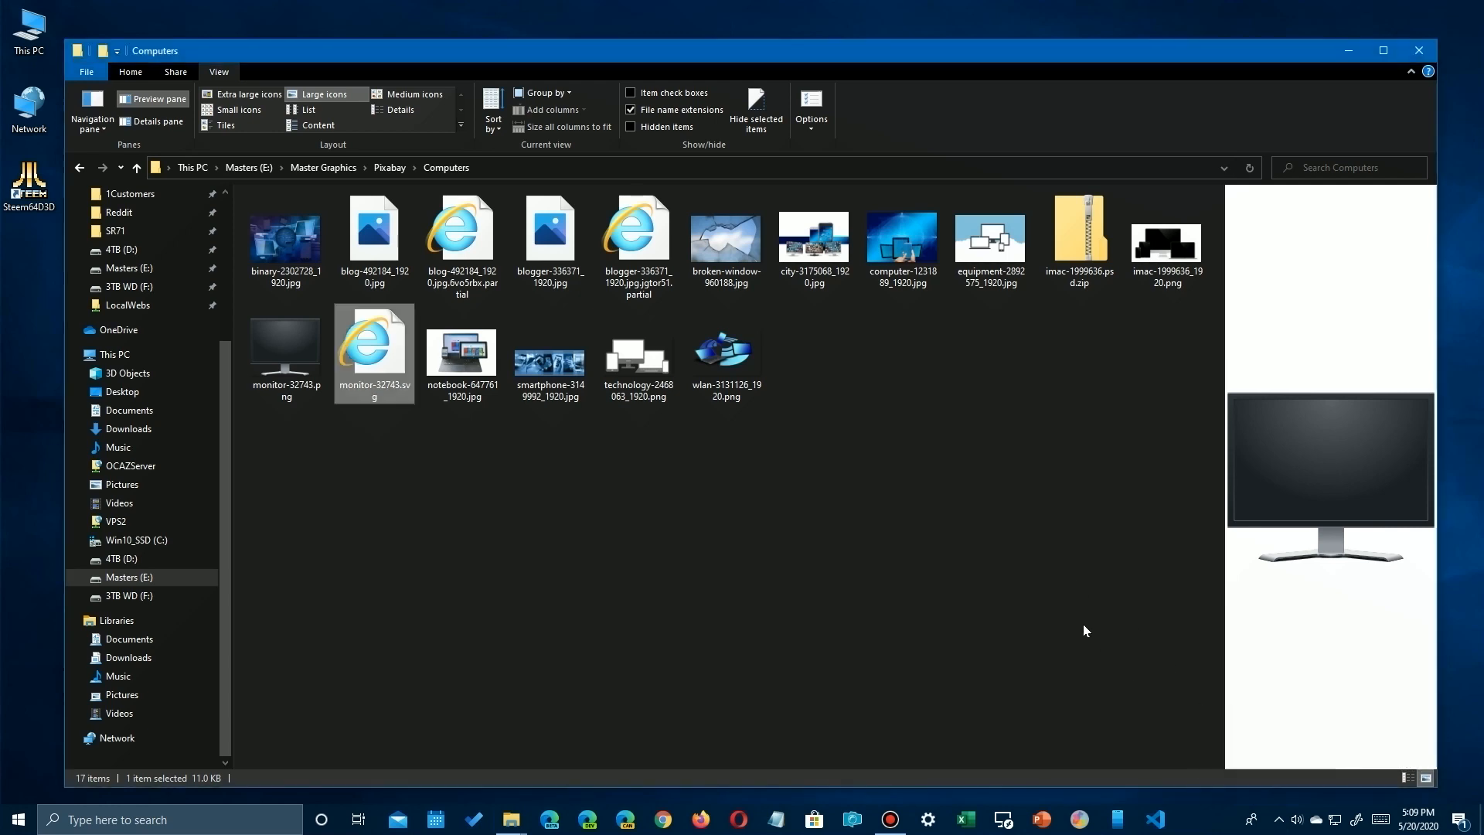
click(611, 416)
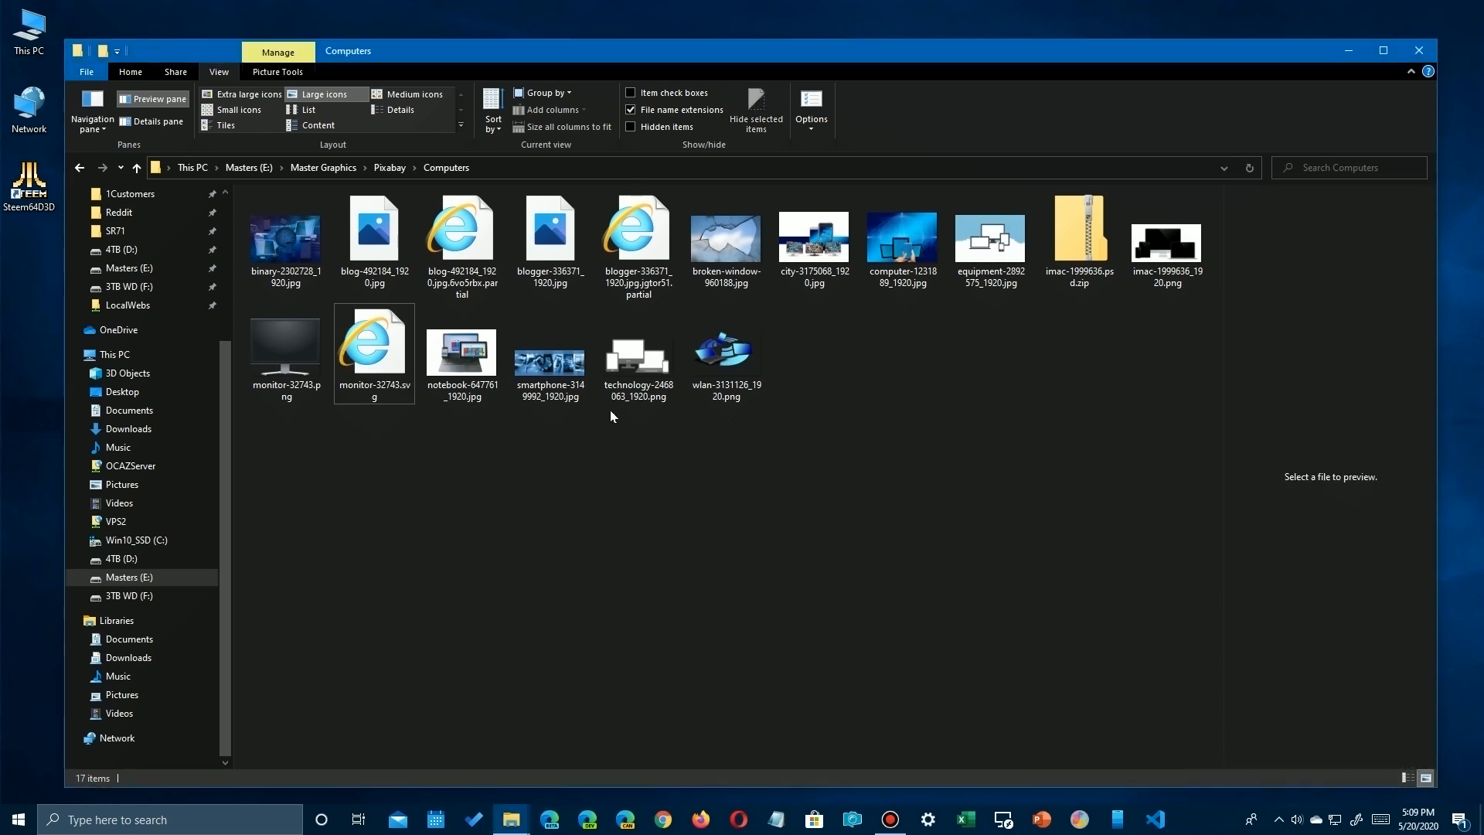
Select monitor-32743.svg in the Computers folder, and open the Image Resizer settings in PowerToys.
click(389, 350)
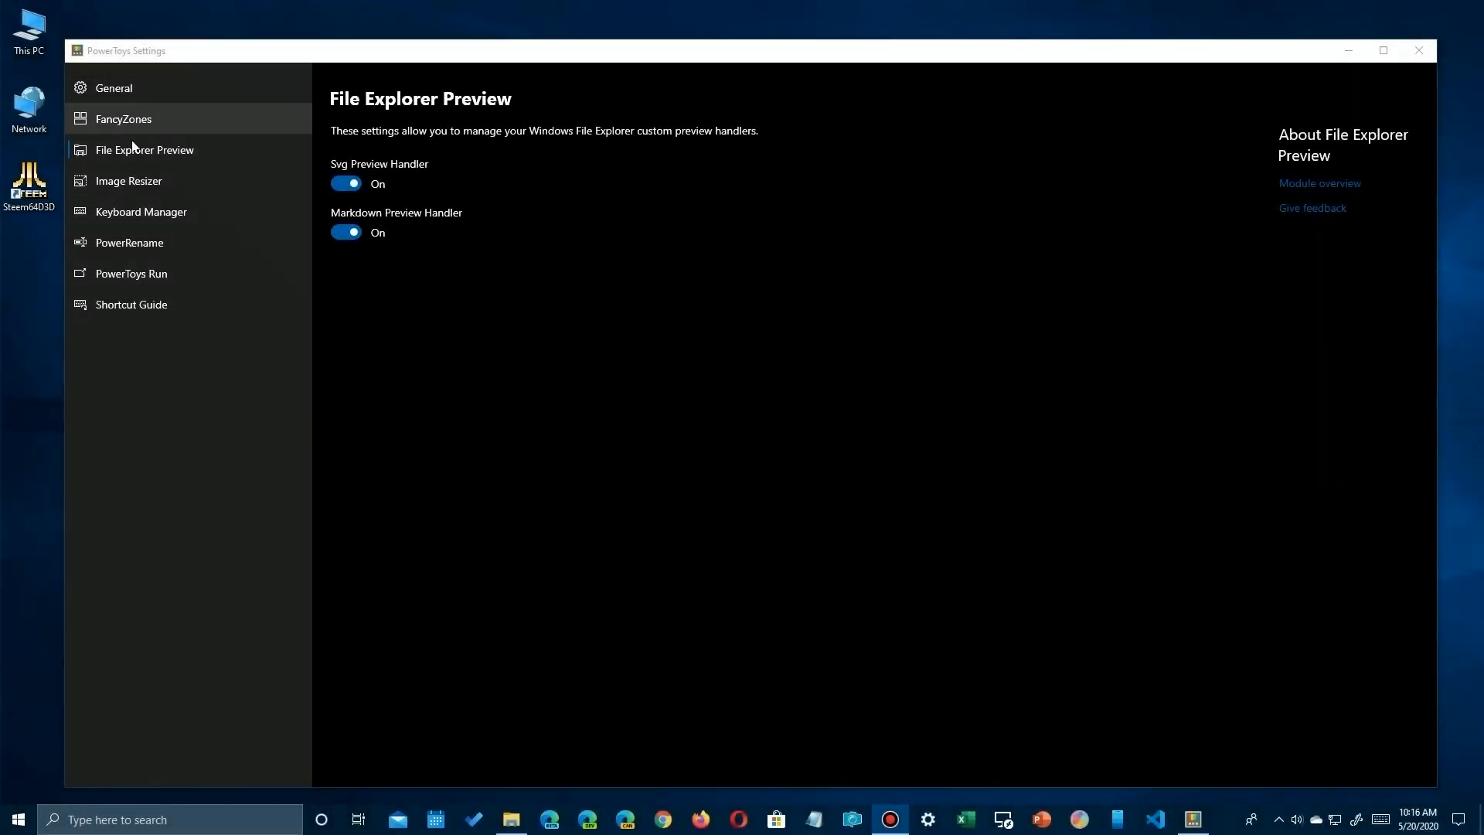
click(109, 188)
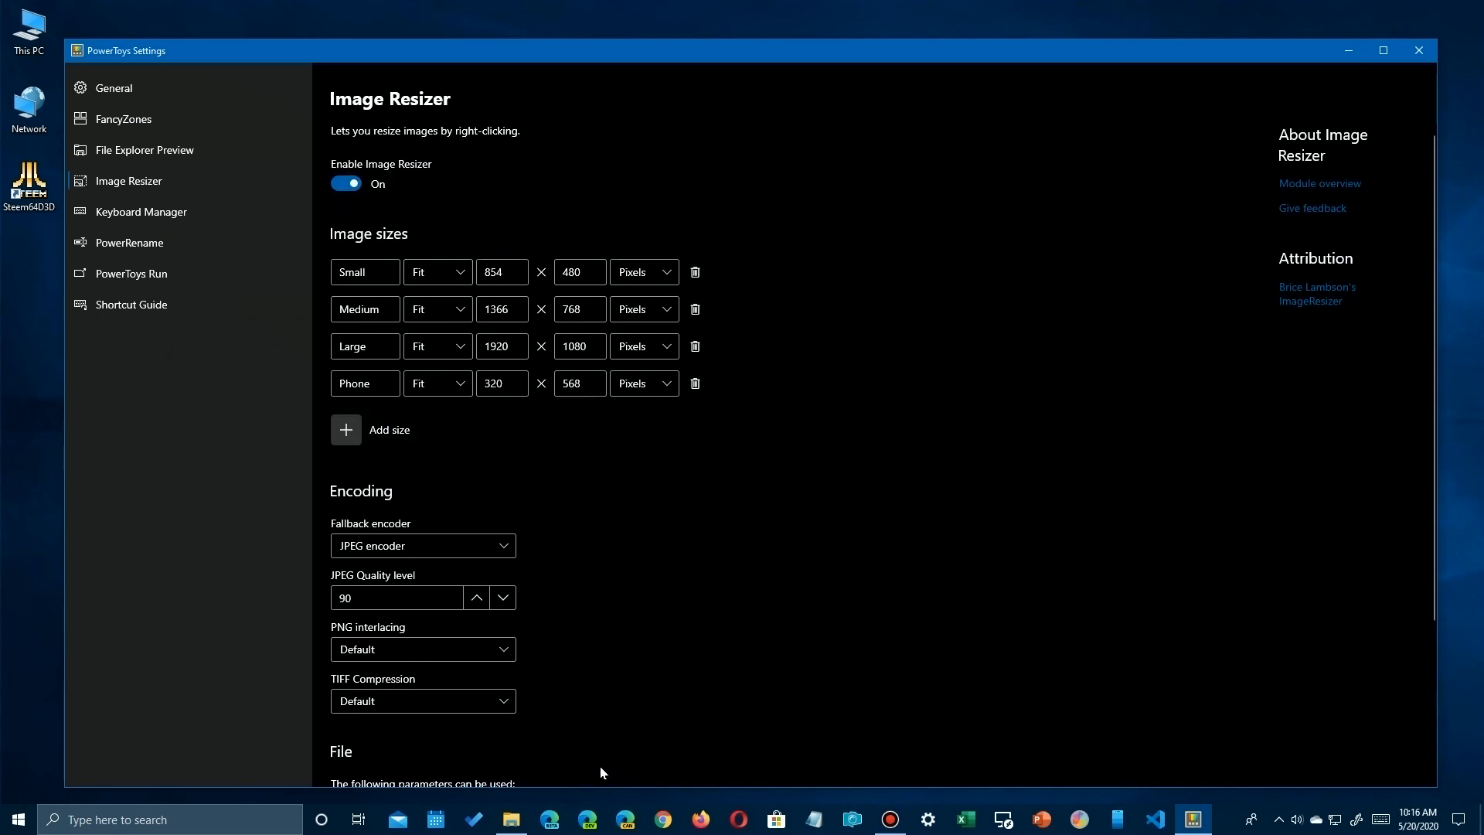
Snap the File Explorer Pictures window into zone 2, and check the image details in its Paintings folder.
click(513, 829)
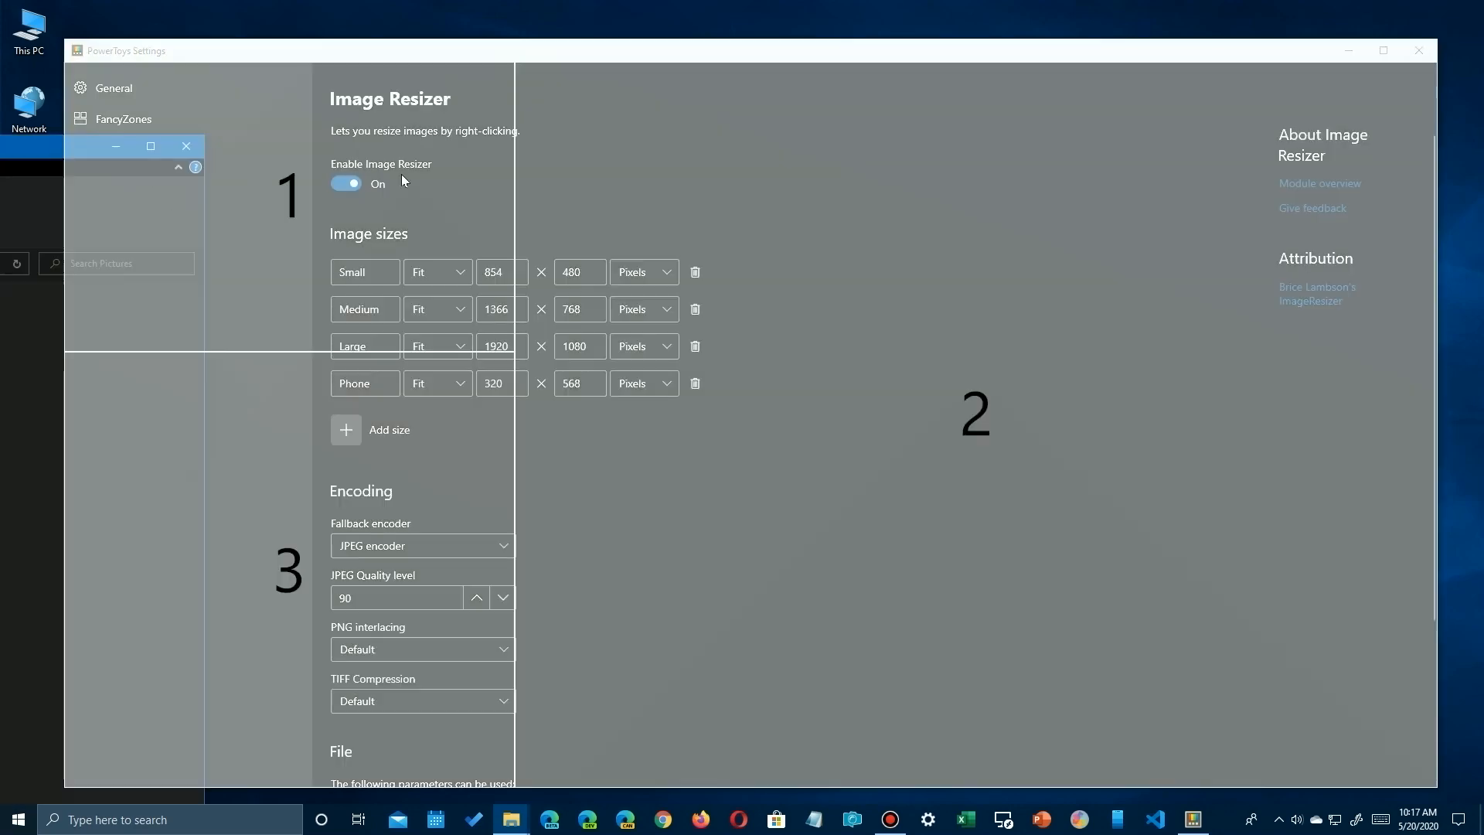
drag(0, 149, 1138, 97)
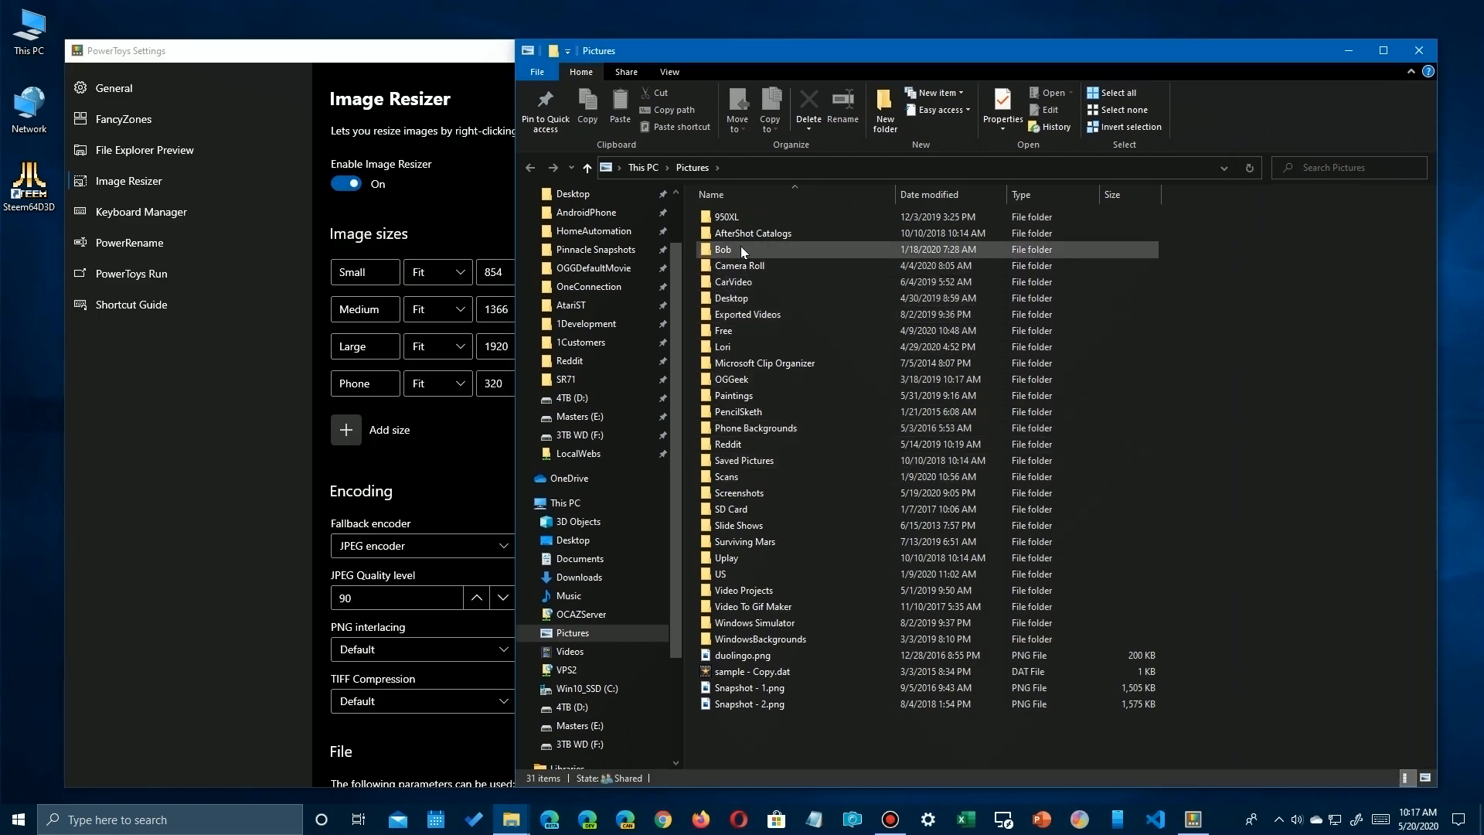
mouse_move(732, 220)
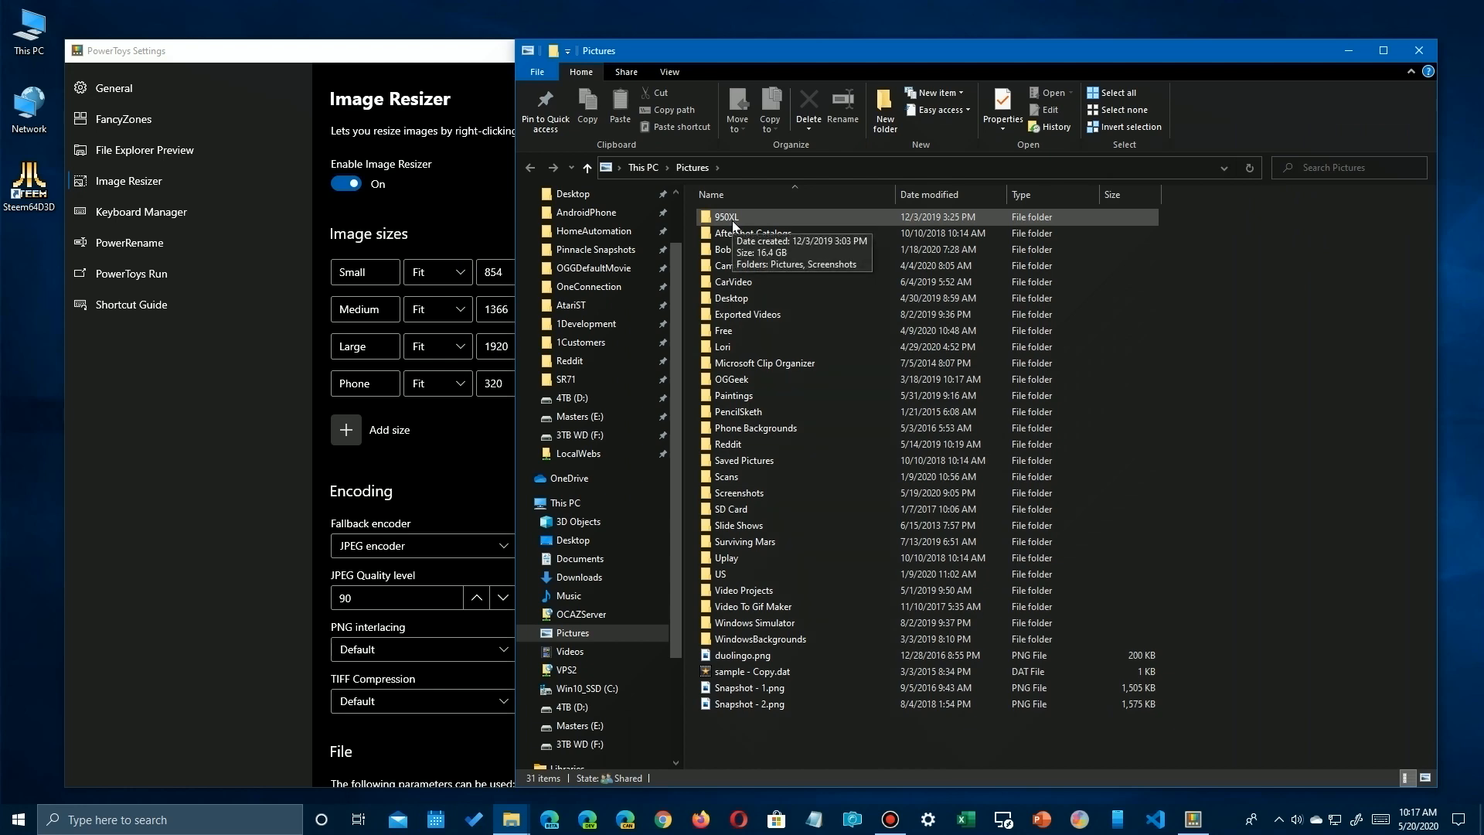
double_click(757, 392)
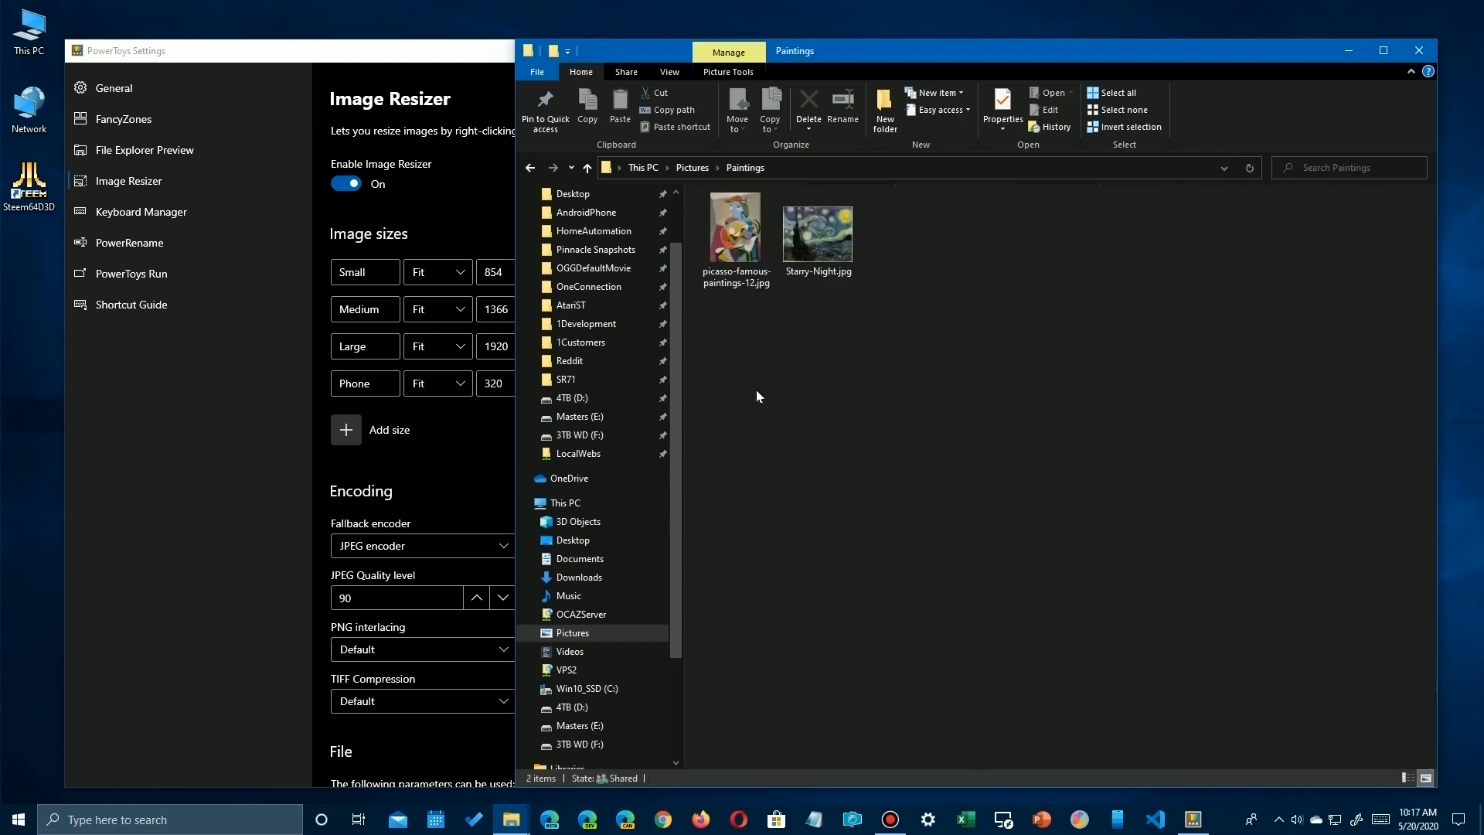
mouse_move(740, 246)
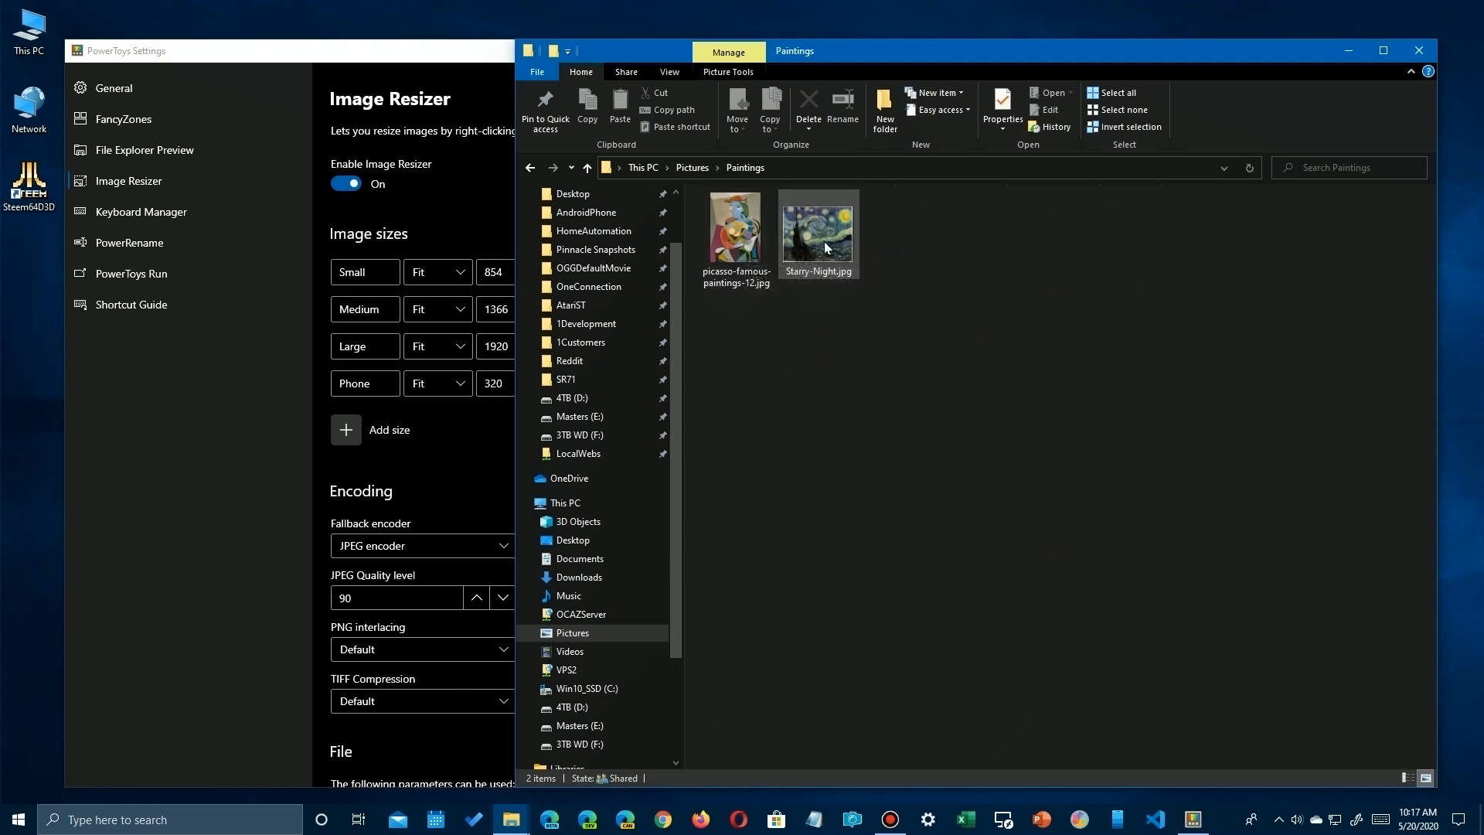
mouse_move(824, 246)
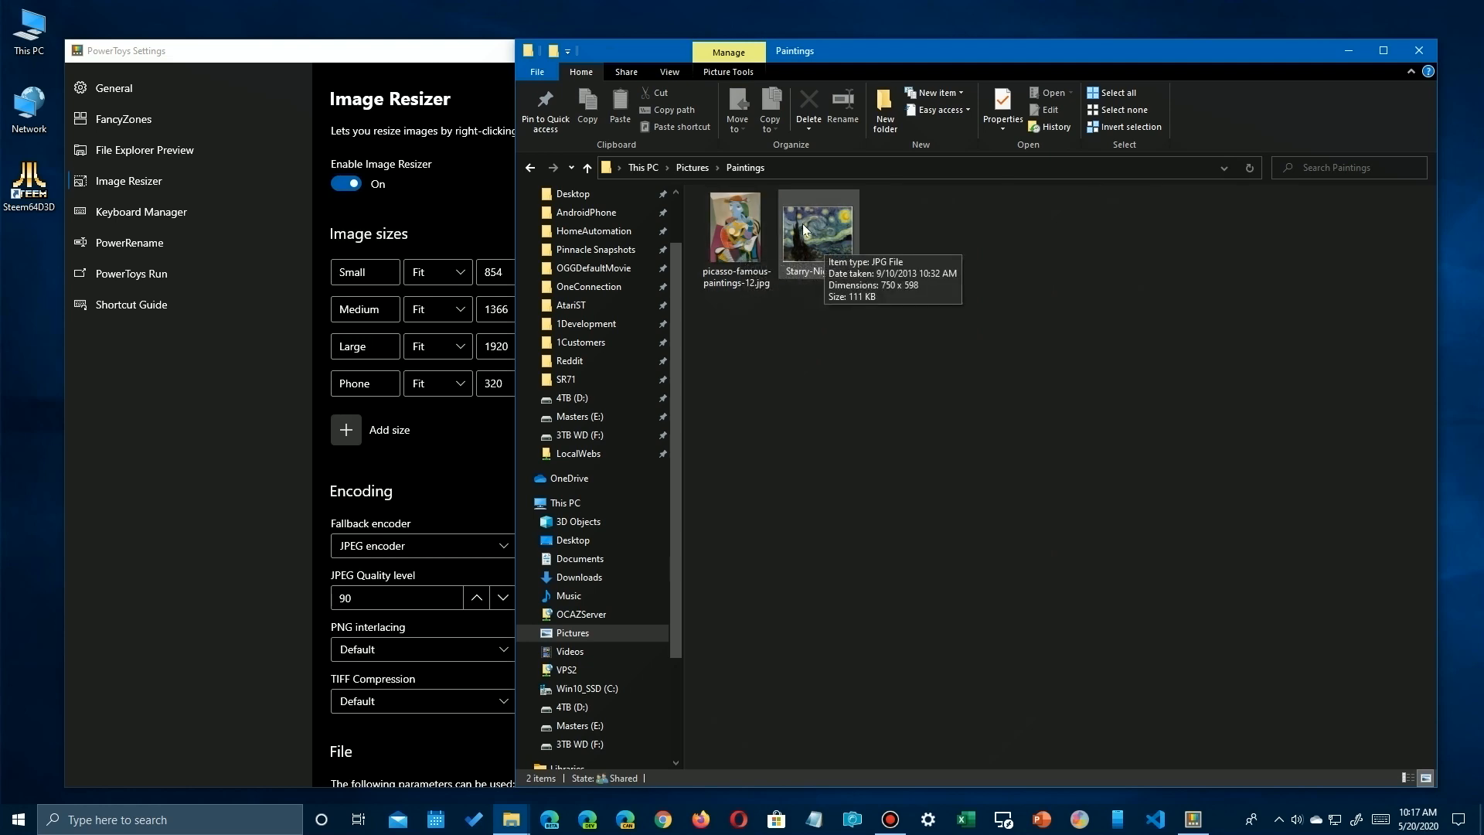
Go back to the Pictures folder and open its Camera Roll subfolder.
click(692, 167)
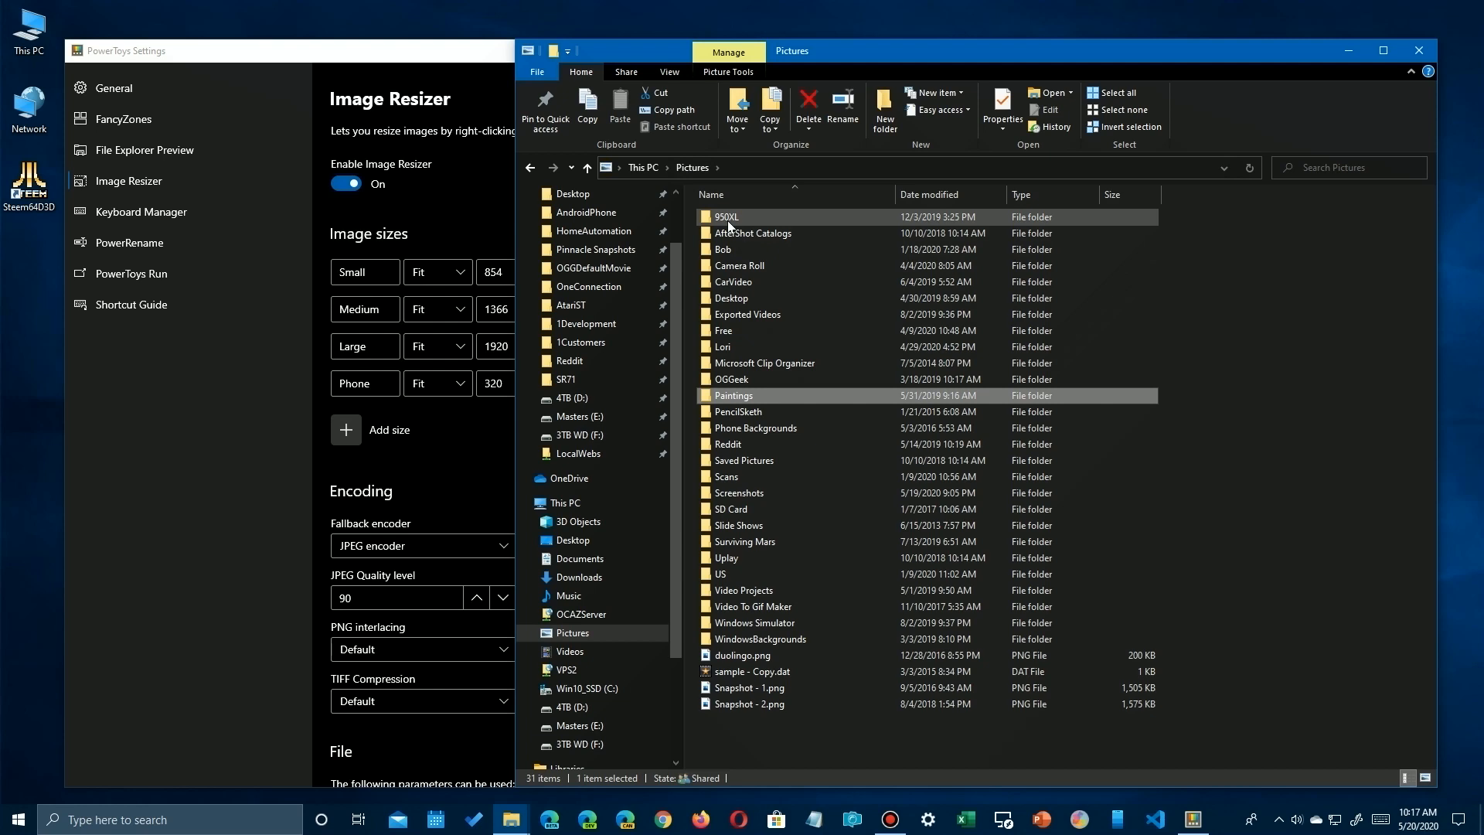
click(728, 271)
double_click(728, 270)
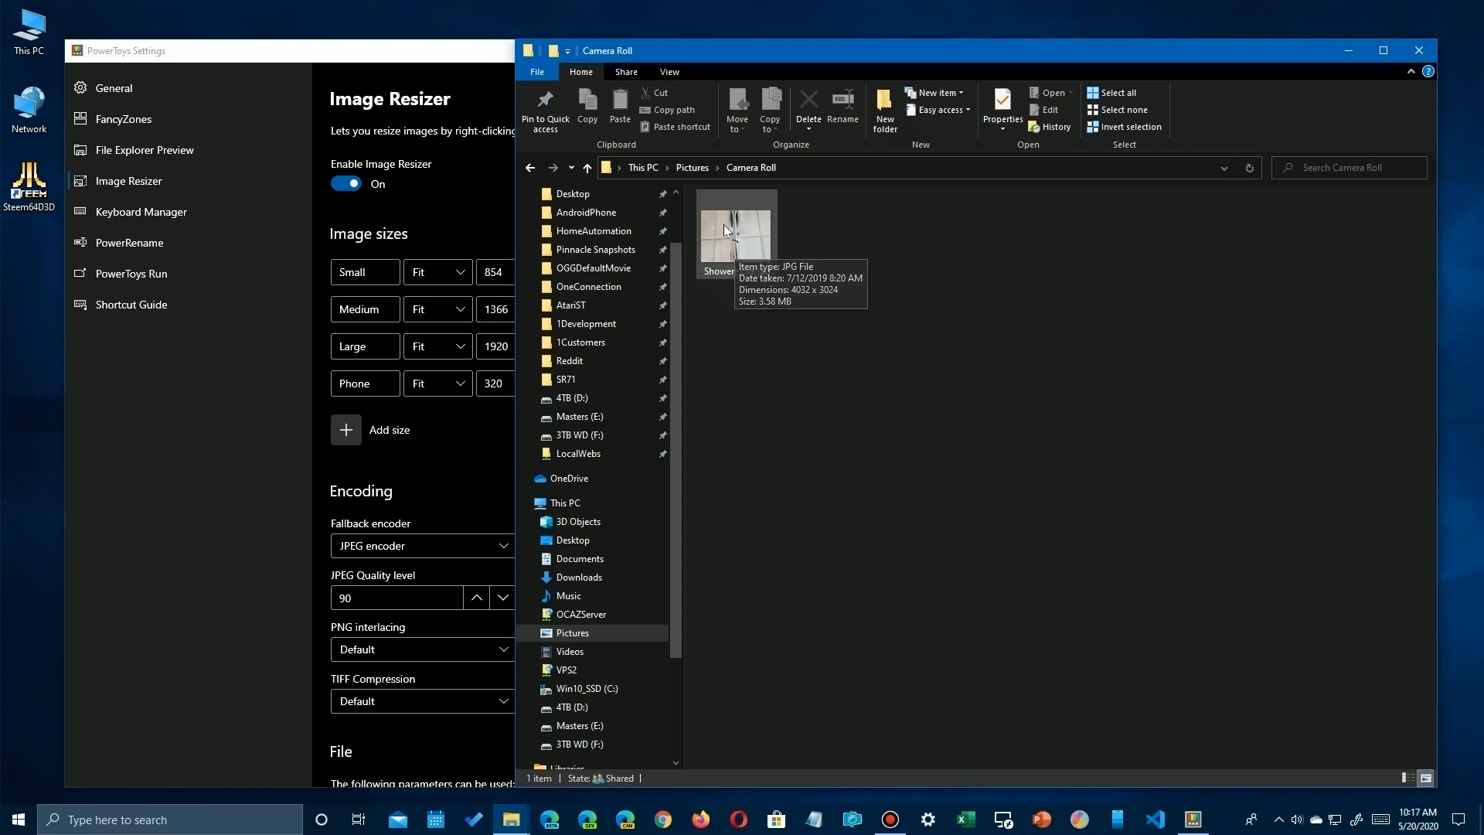
Check the file size, size on disk and image dimensions in the properties of ShowerHose.jpg.
right_click(736, 240)
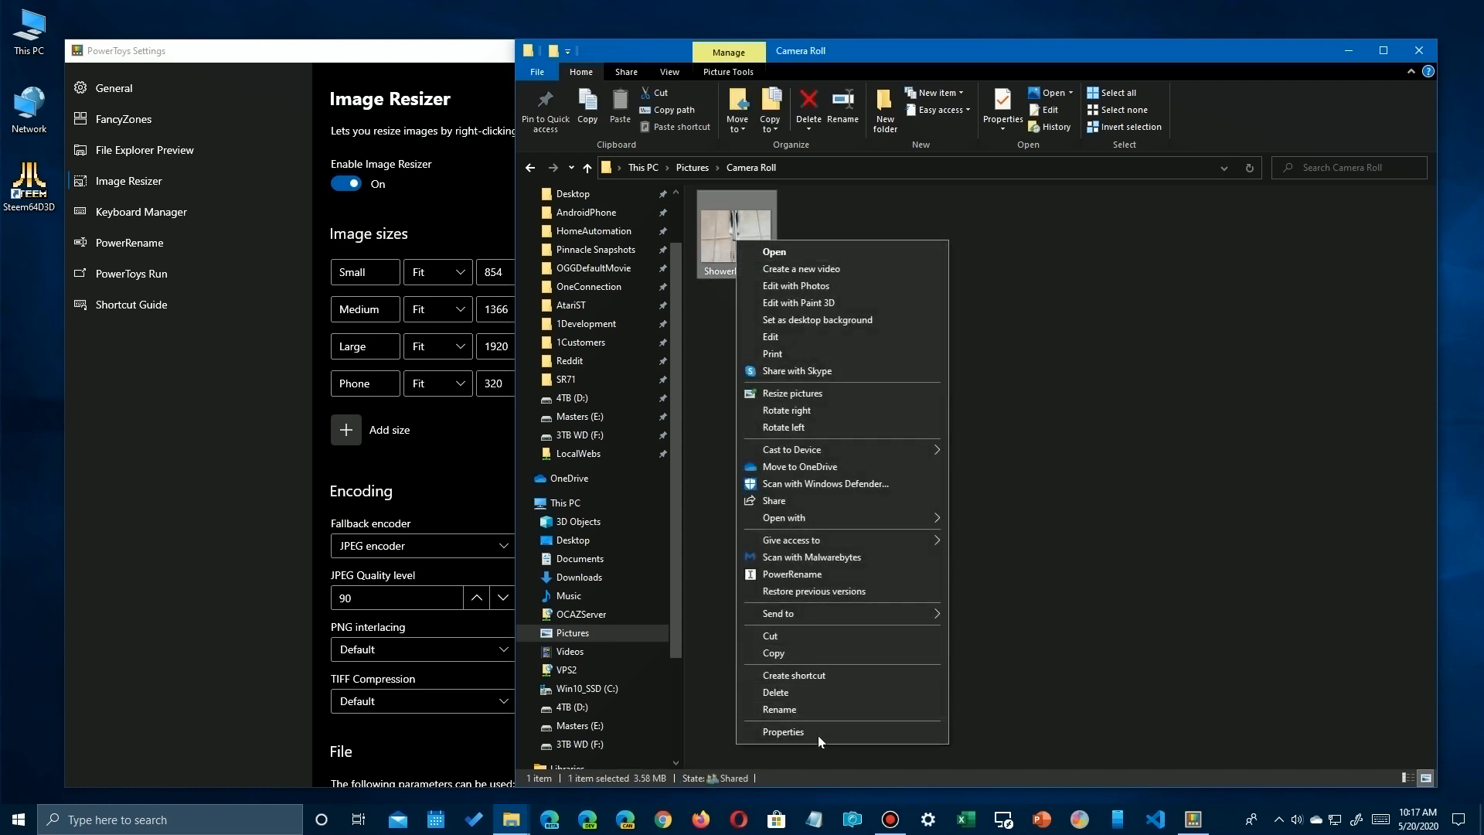
click(818, 733)
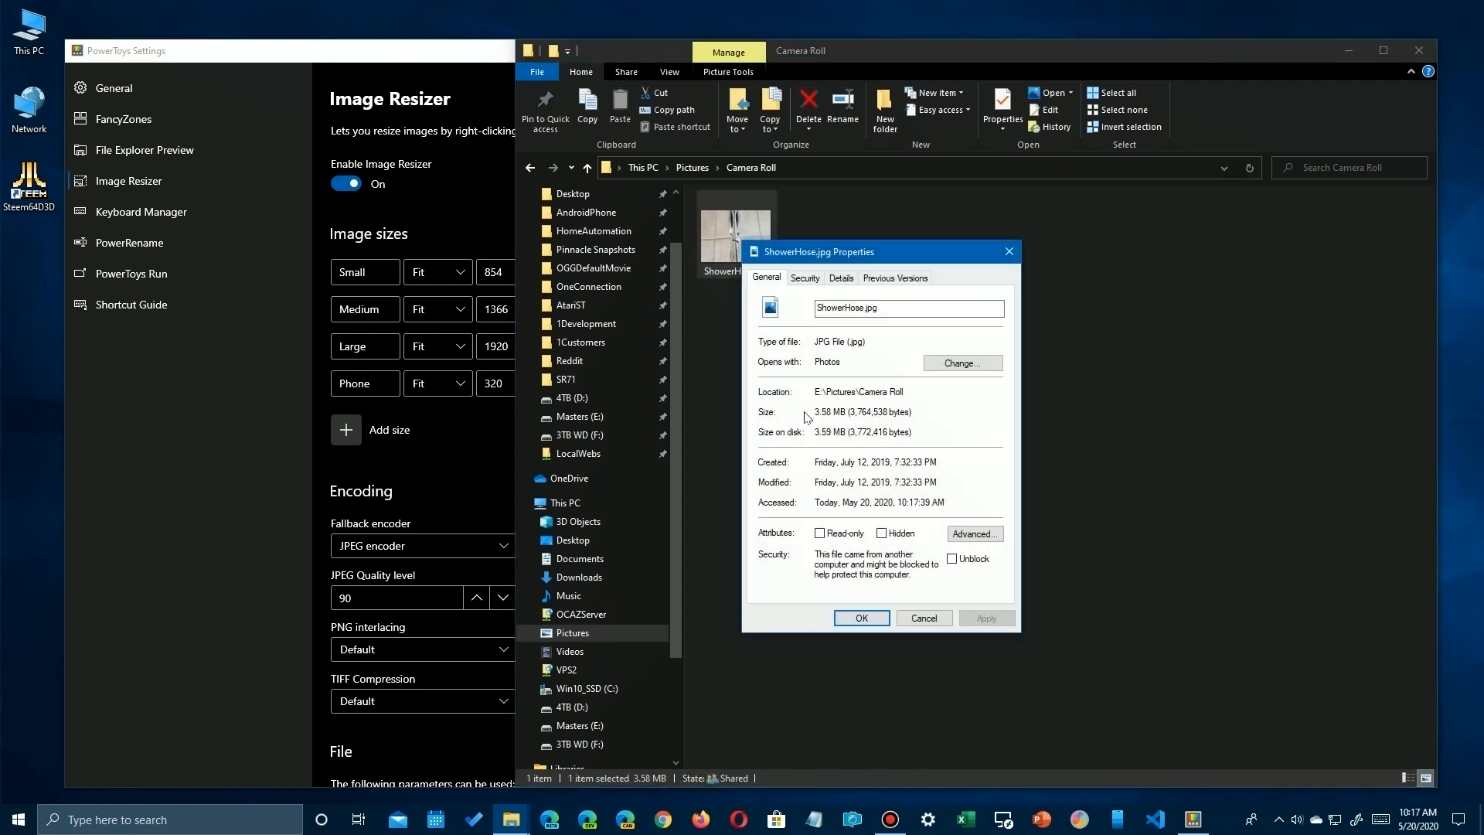
drag(907, 413, 796, 415)
drag(923, 437, 808, 435)
click(842, 277)
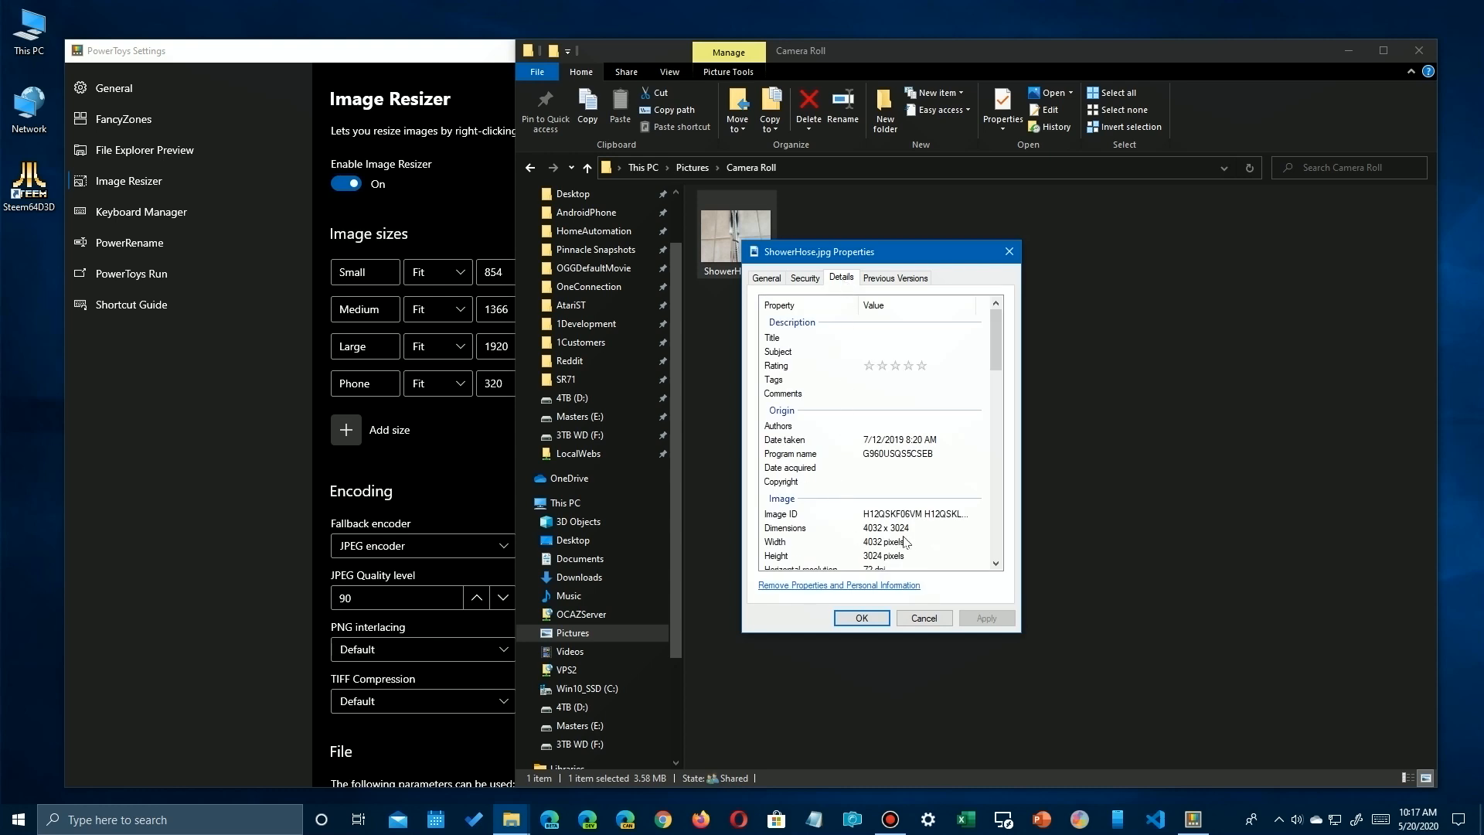
click(924, 618)
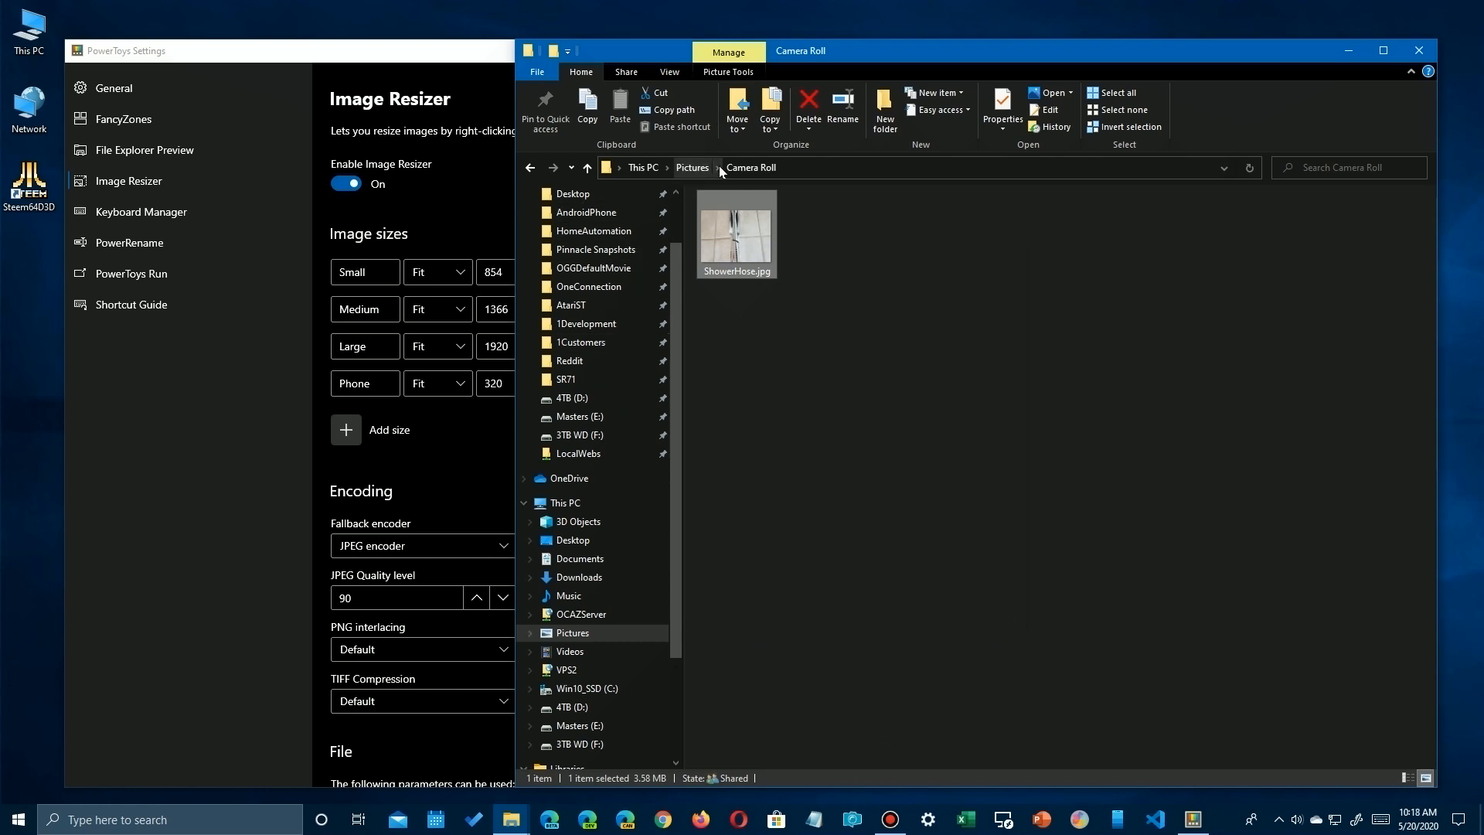
Create a resized copy of ShowerHose.jpg at the Medium size (fits within 1366 × 768 pixels), ignoring the orientation of pictures.
right_click(739, 221)
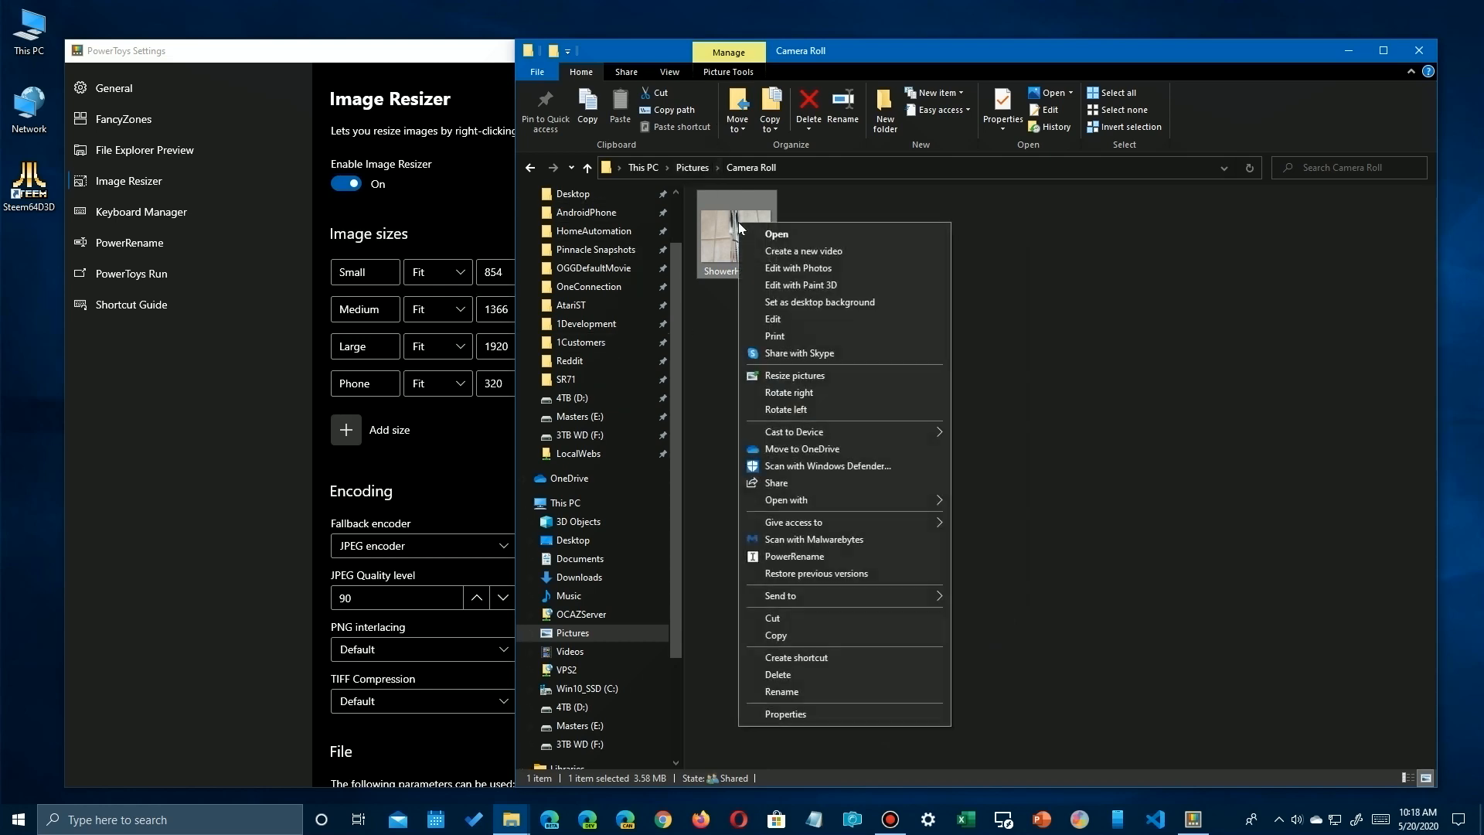
click(783, 376)
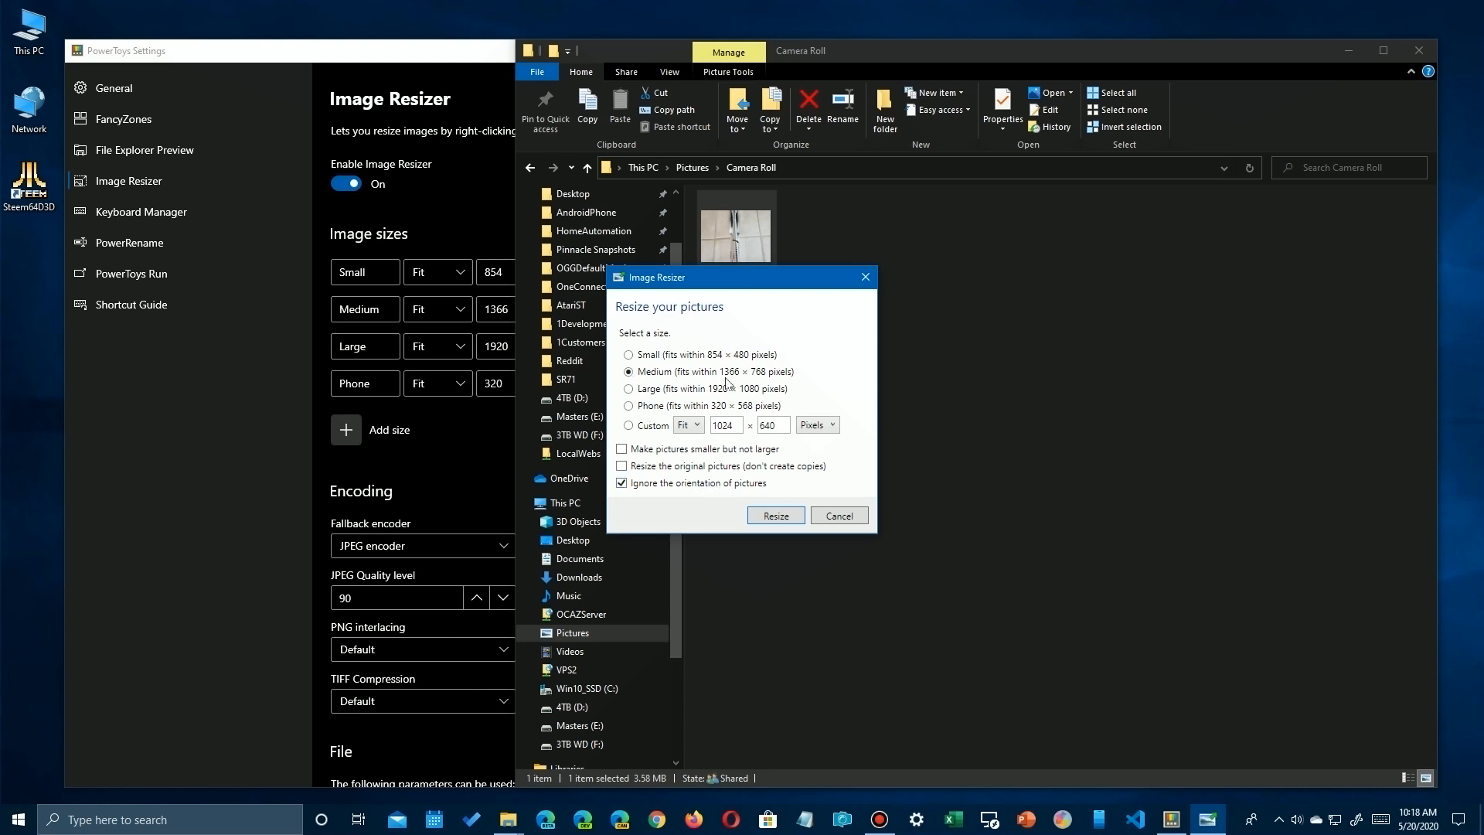
click(775, 515)
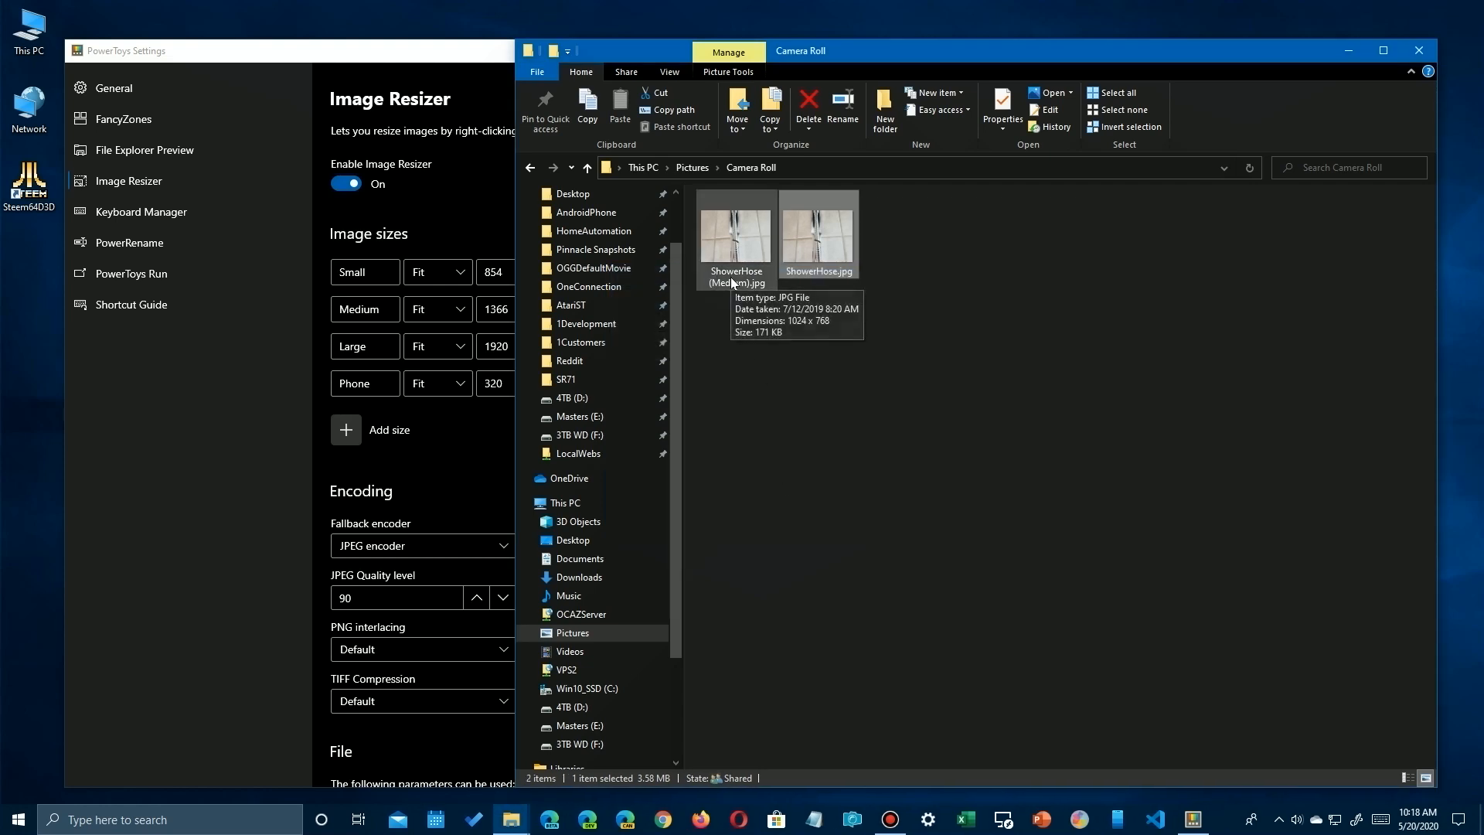
Show the properties of ShowerHose.jpg and ShowerHose (Medium).jpg side by side.
right_click(838, 239)
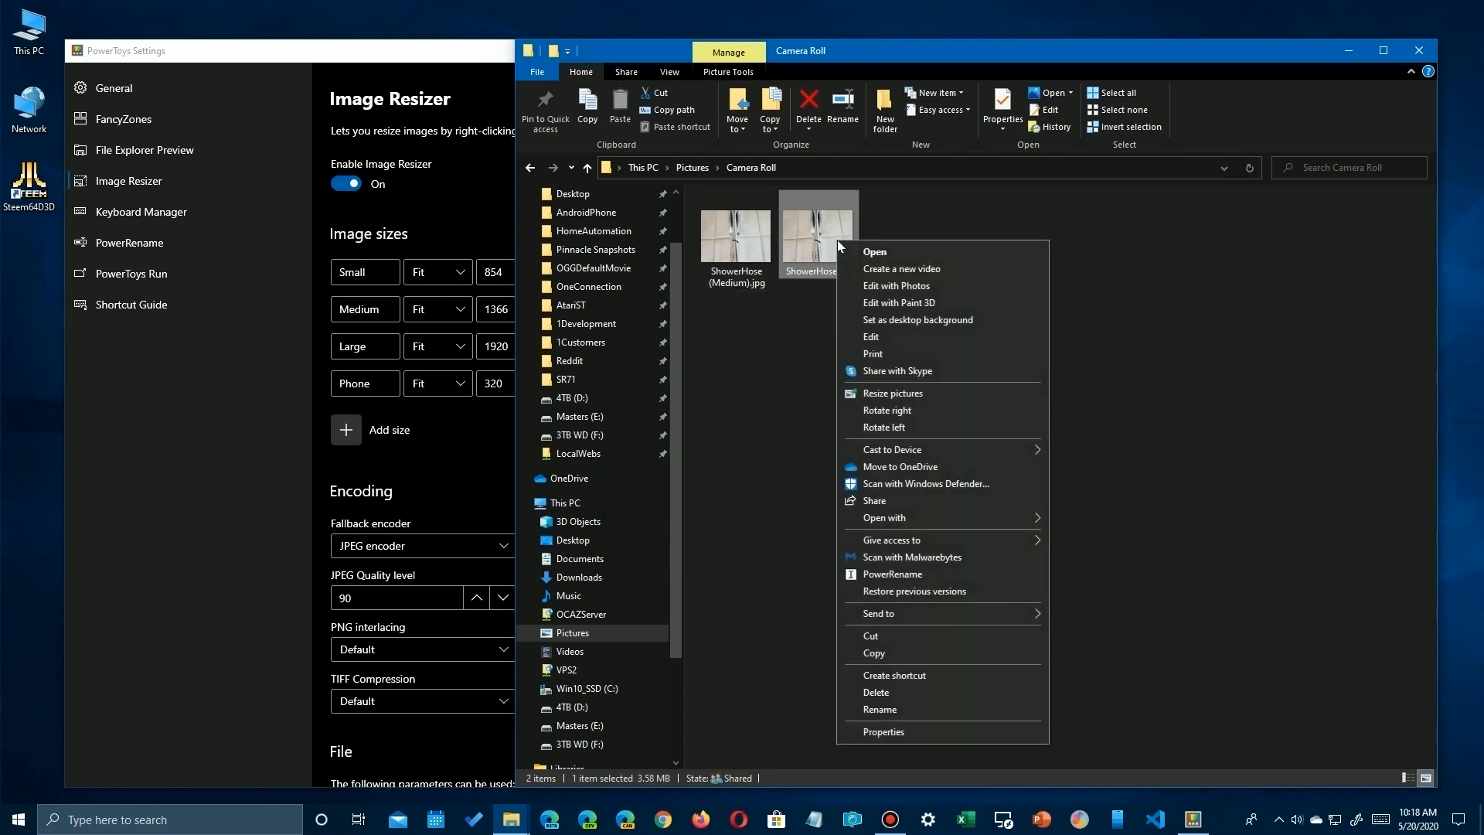
click(901, 731)
drag(970, 249, 1138, 203)
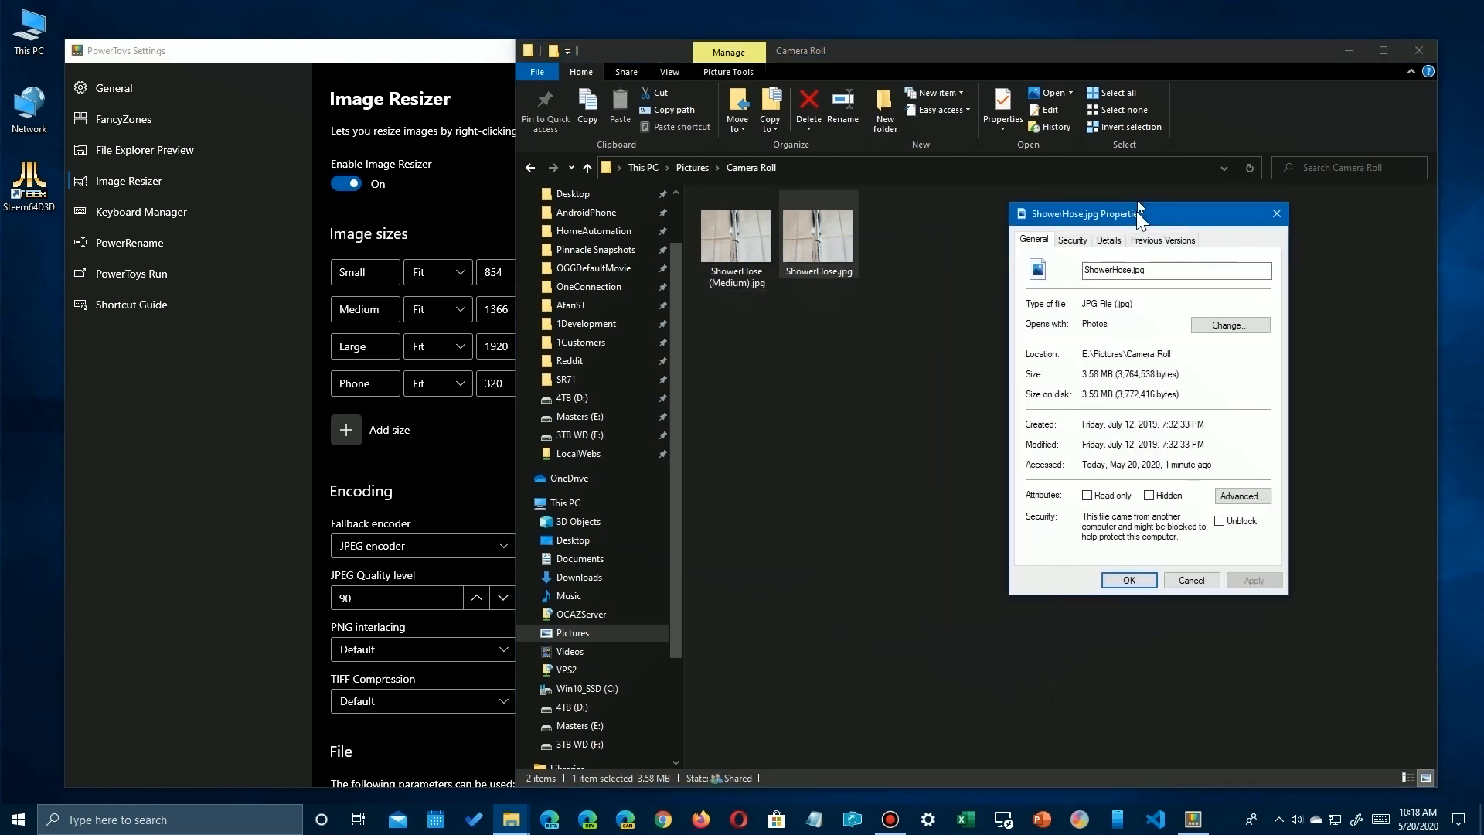
right_click(749, 235)
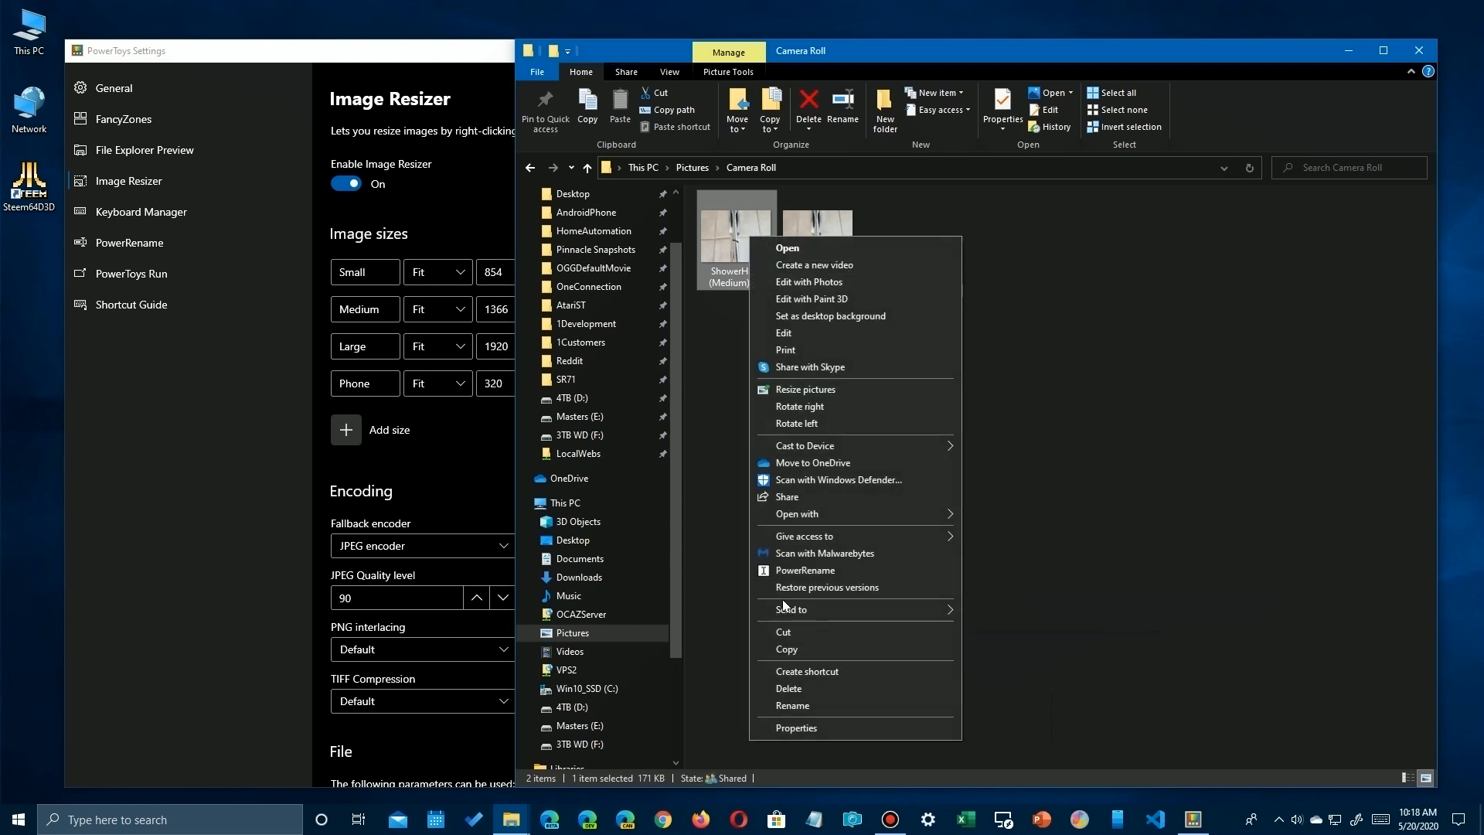
click(790, 727)
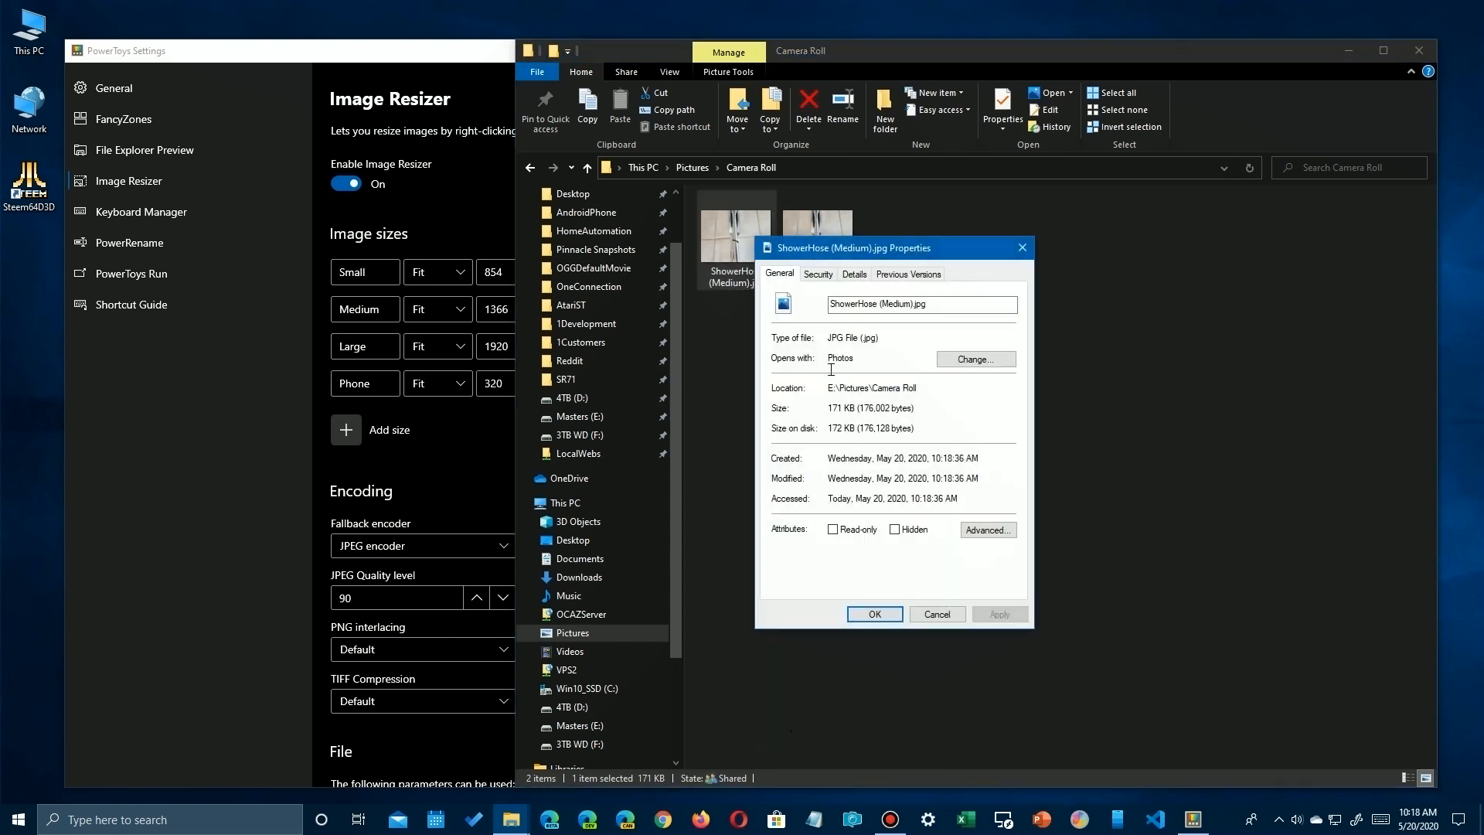
drag(893, 252, 913, 221)
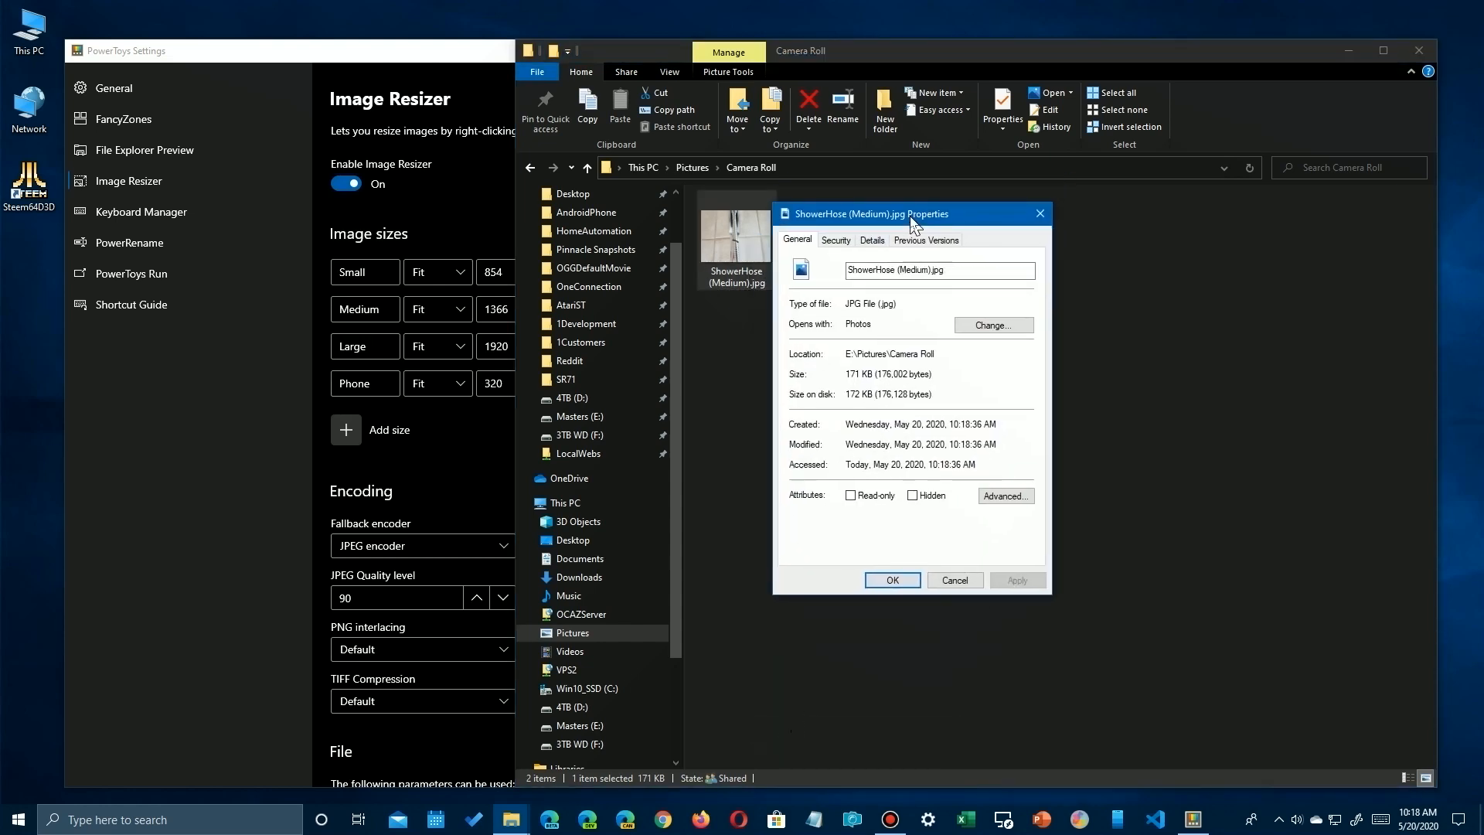
mouse_move(501, 821)
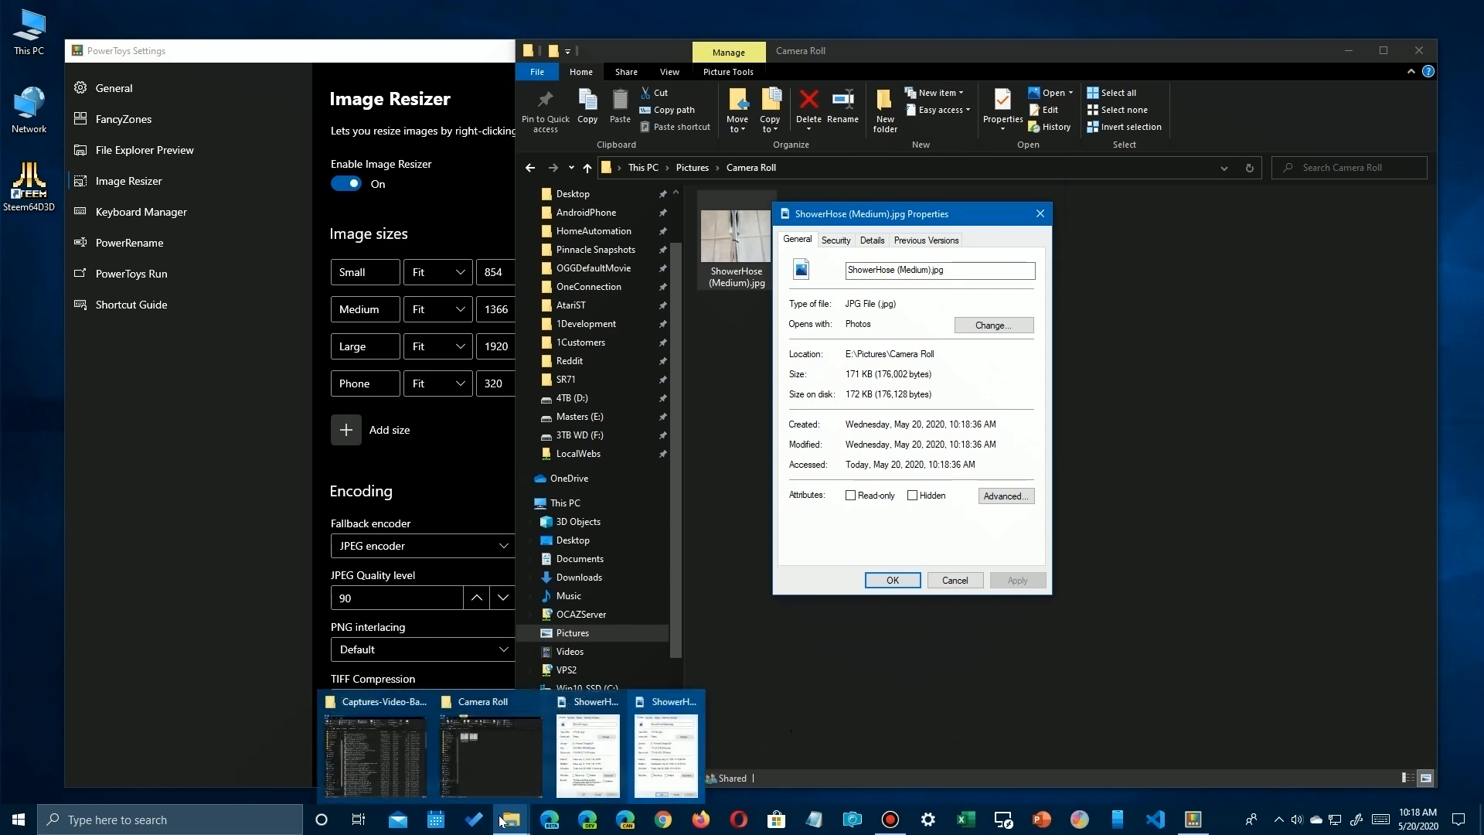
click(679, 772)
mouse_move(510, 827)
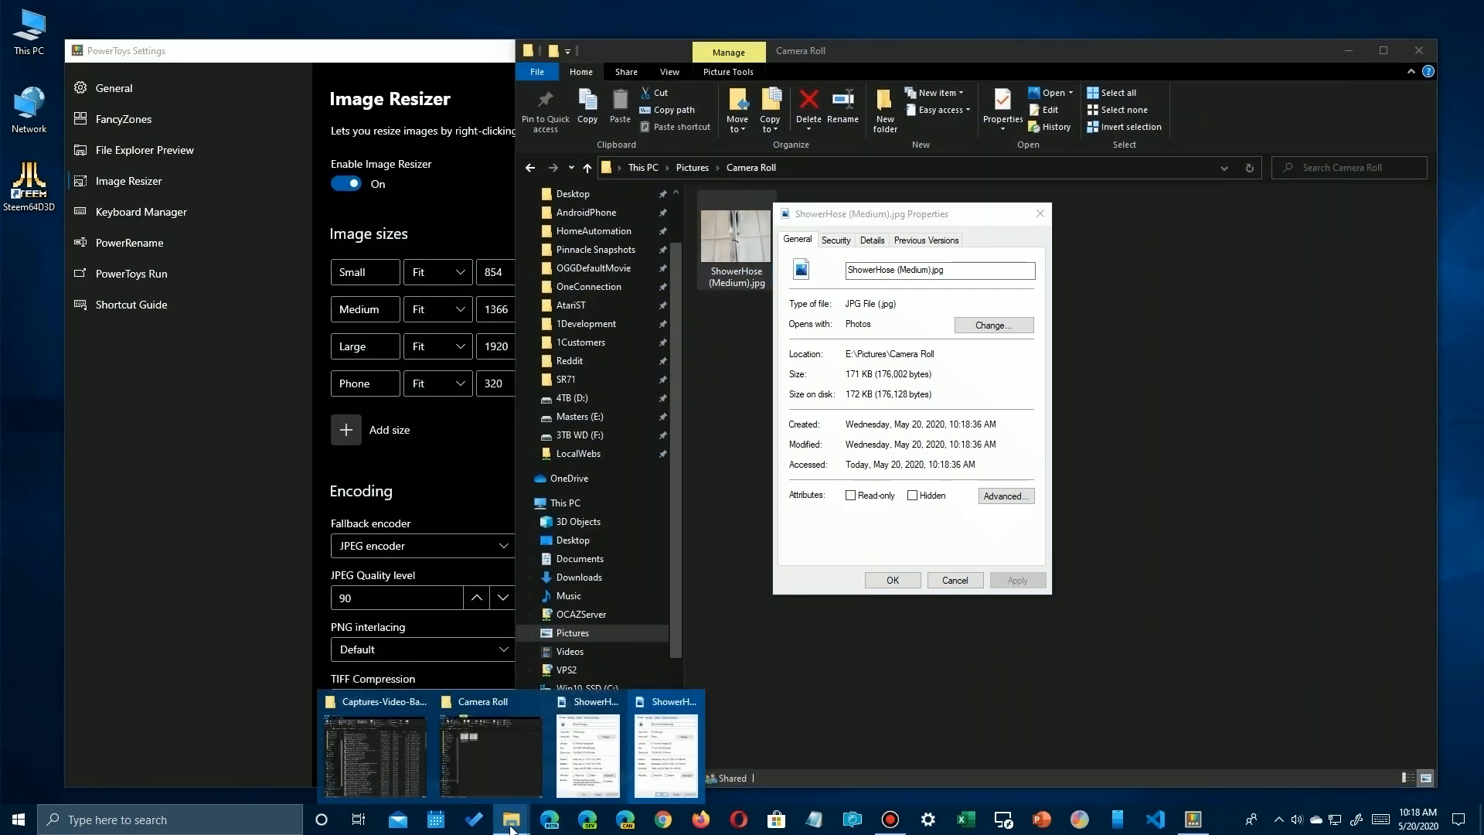
click(560, 755)
drag(1129, 206, 1184, 215)
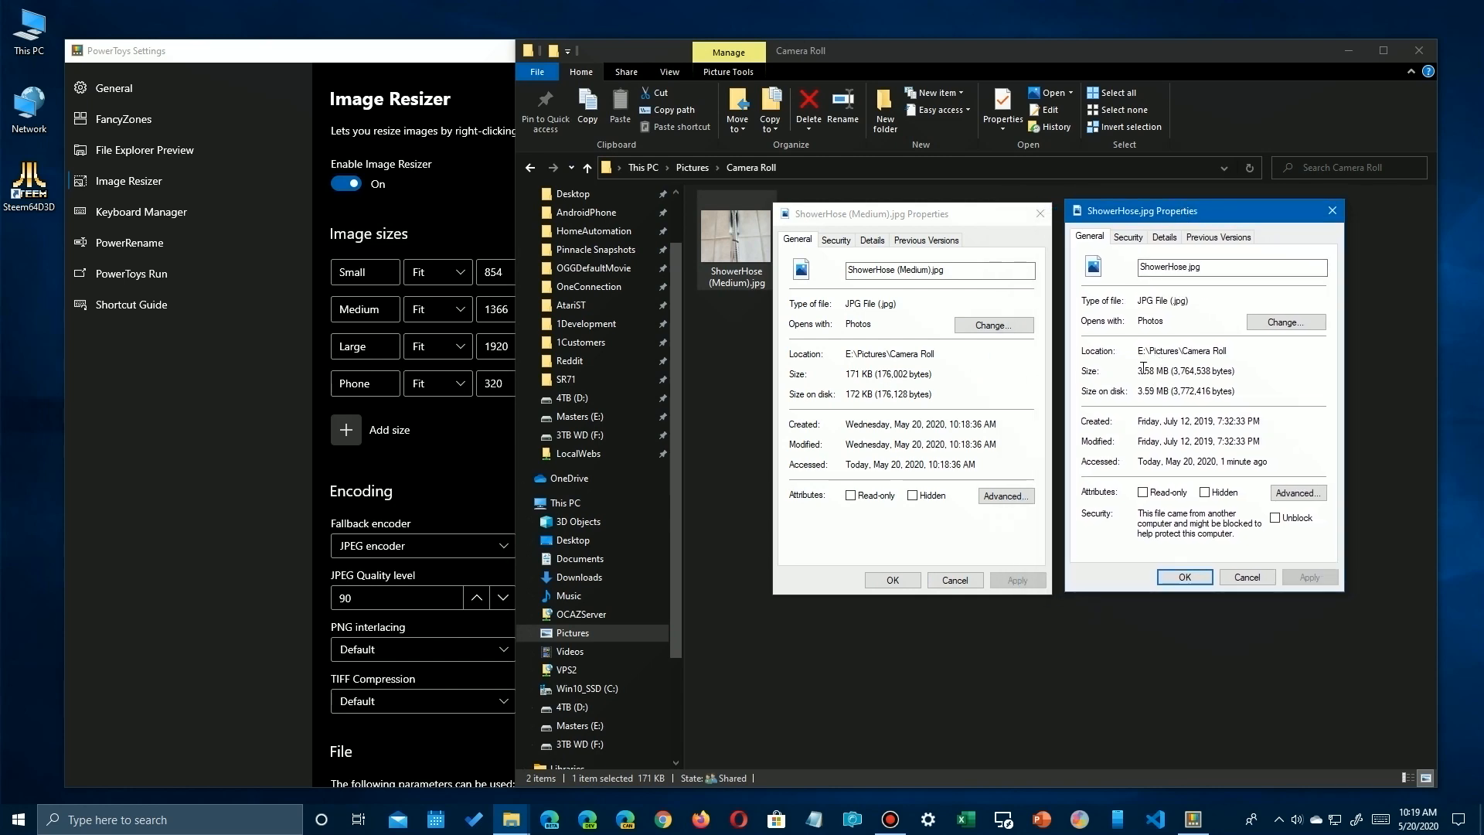
Compare the file sizes and image dimensions of ShowerHose.jpg and ShowerHose (Medium).jpg.
drag(1194, 381, 1129, 378)
drag(938, 375, 831, 375)
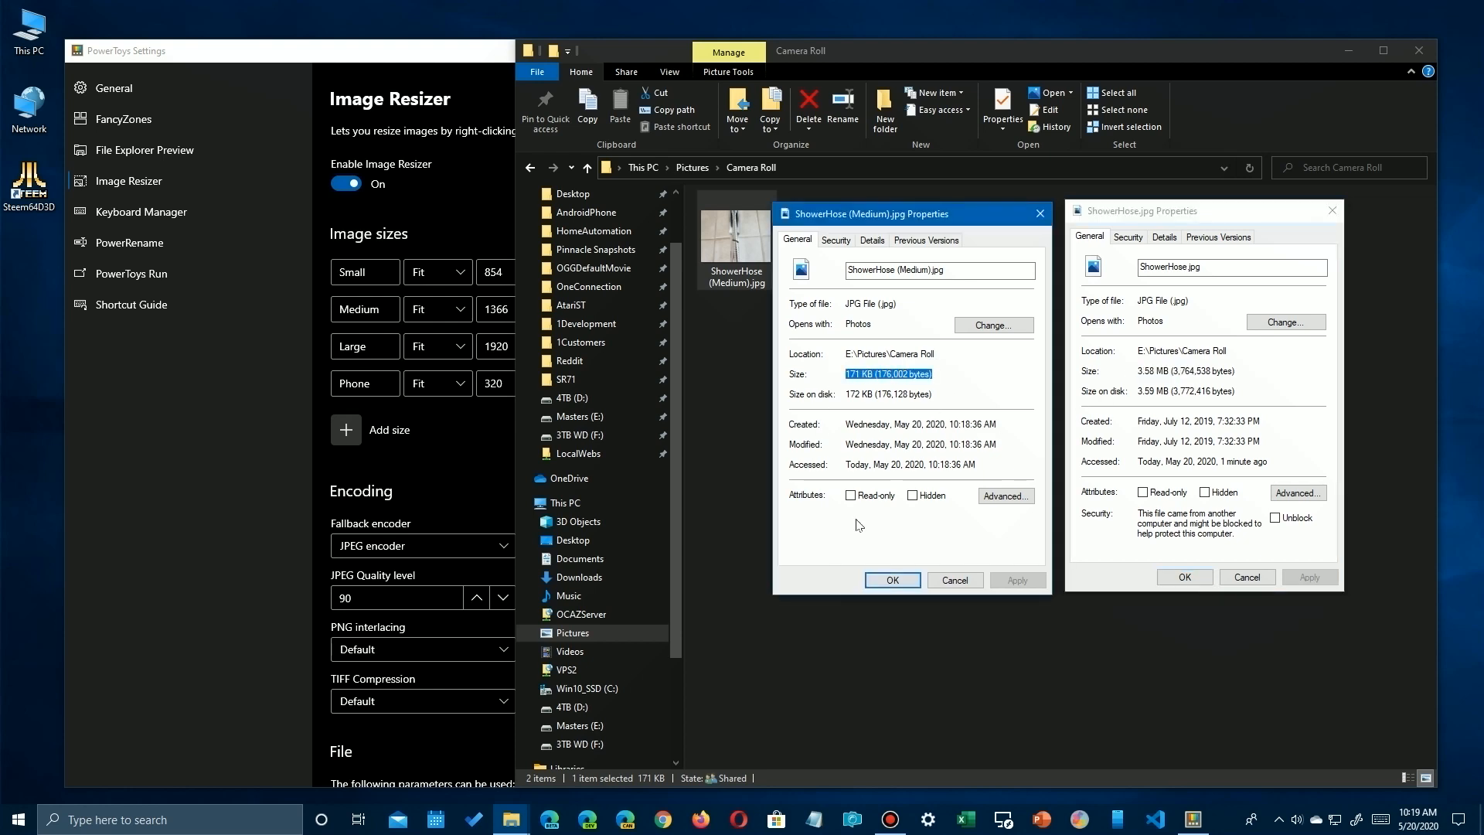
click(1165, 237)
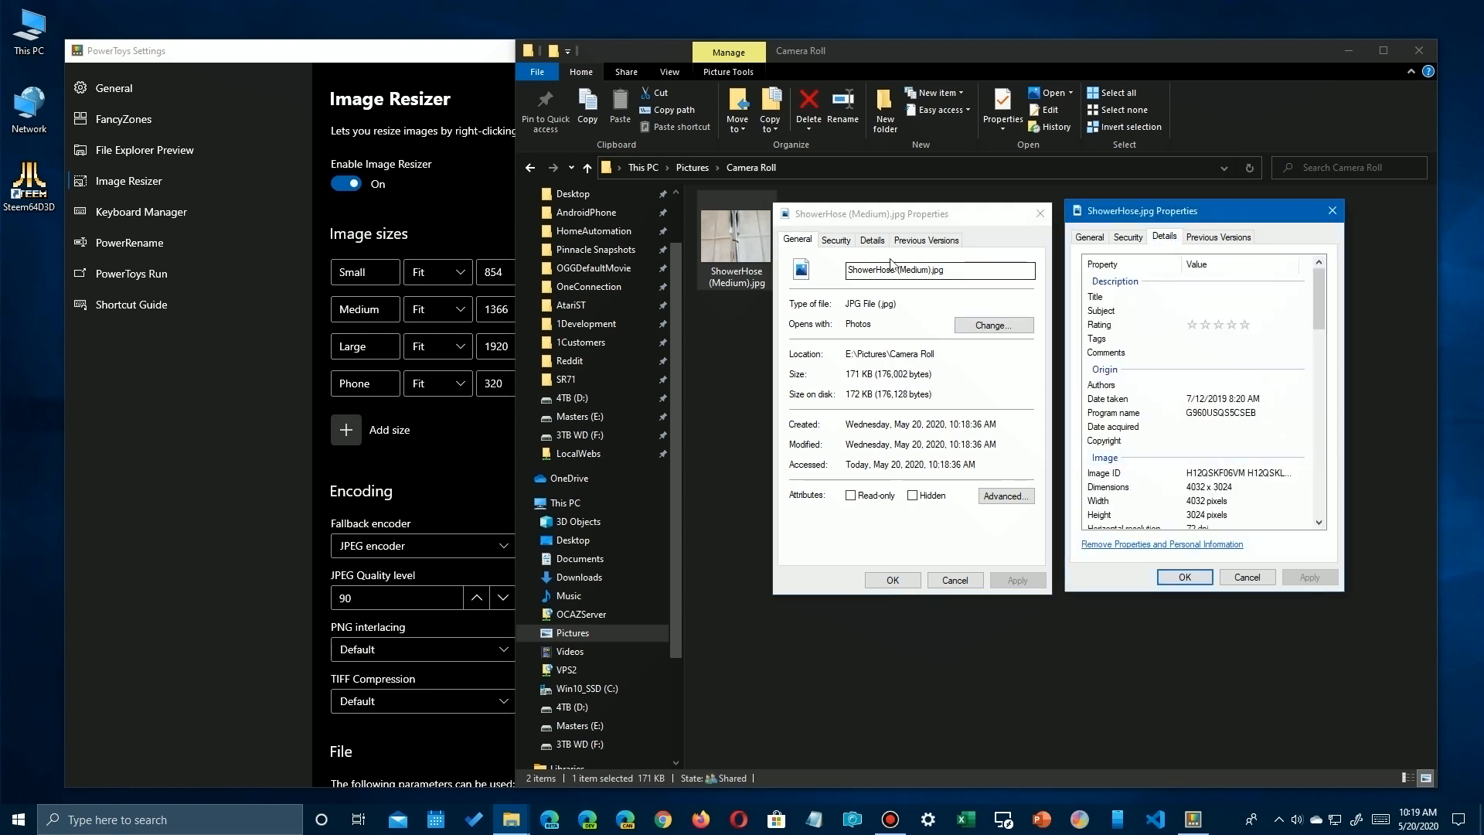
click(872, 241)
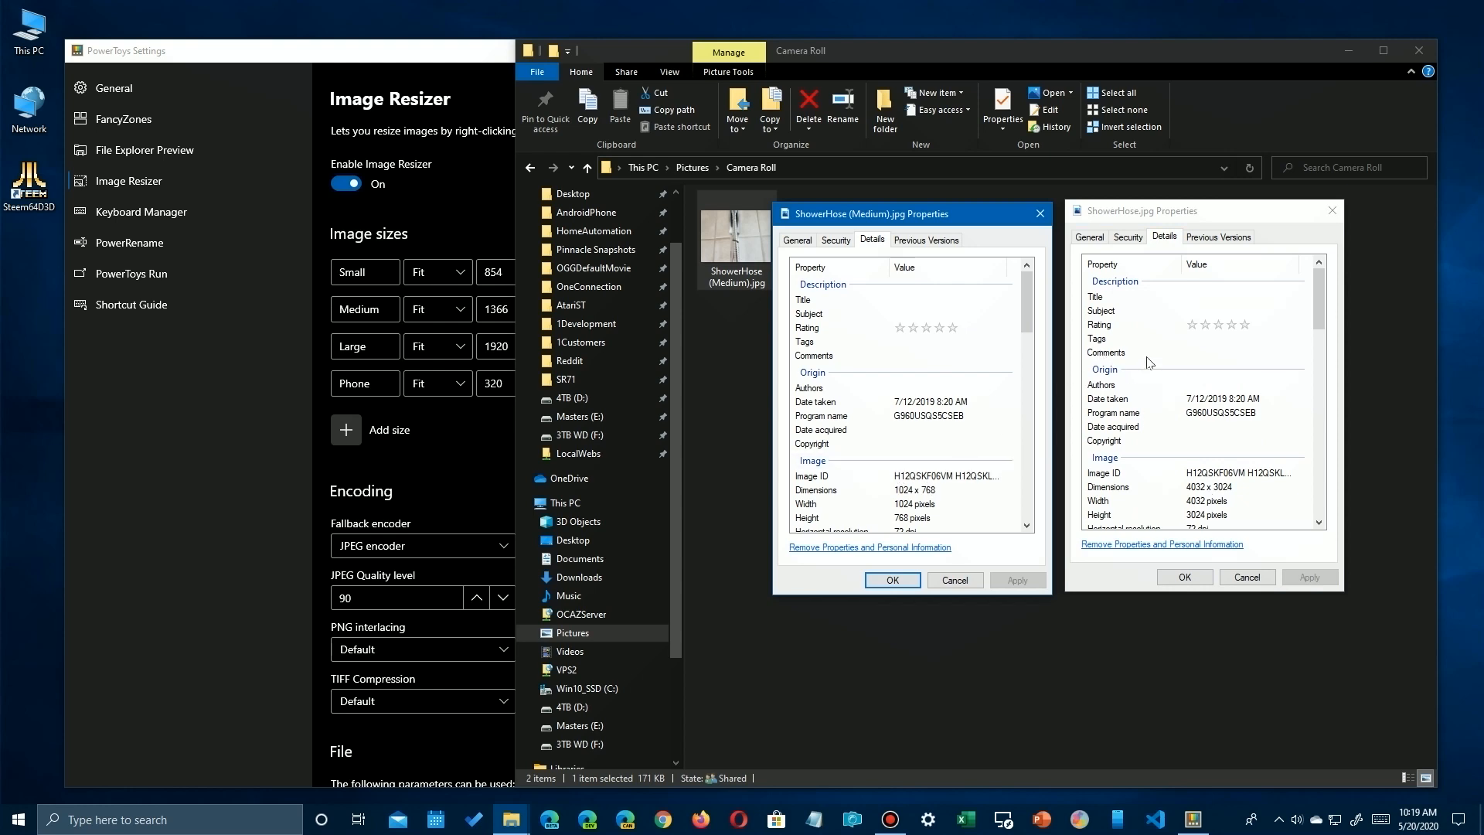
Compare the date taken and the created and modified dates of both ShowerHose images, and close their properties.
click(1090, 238)
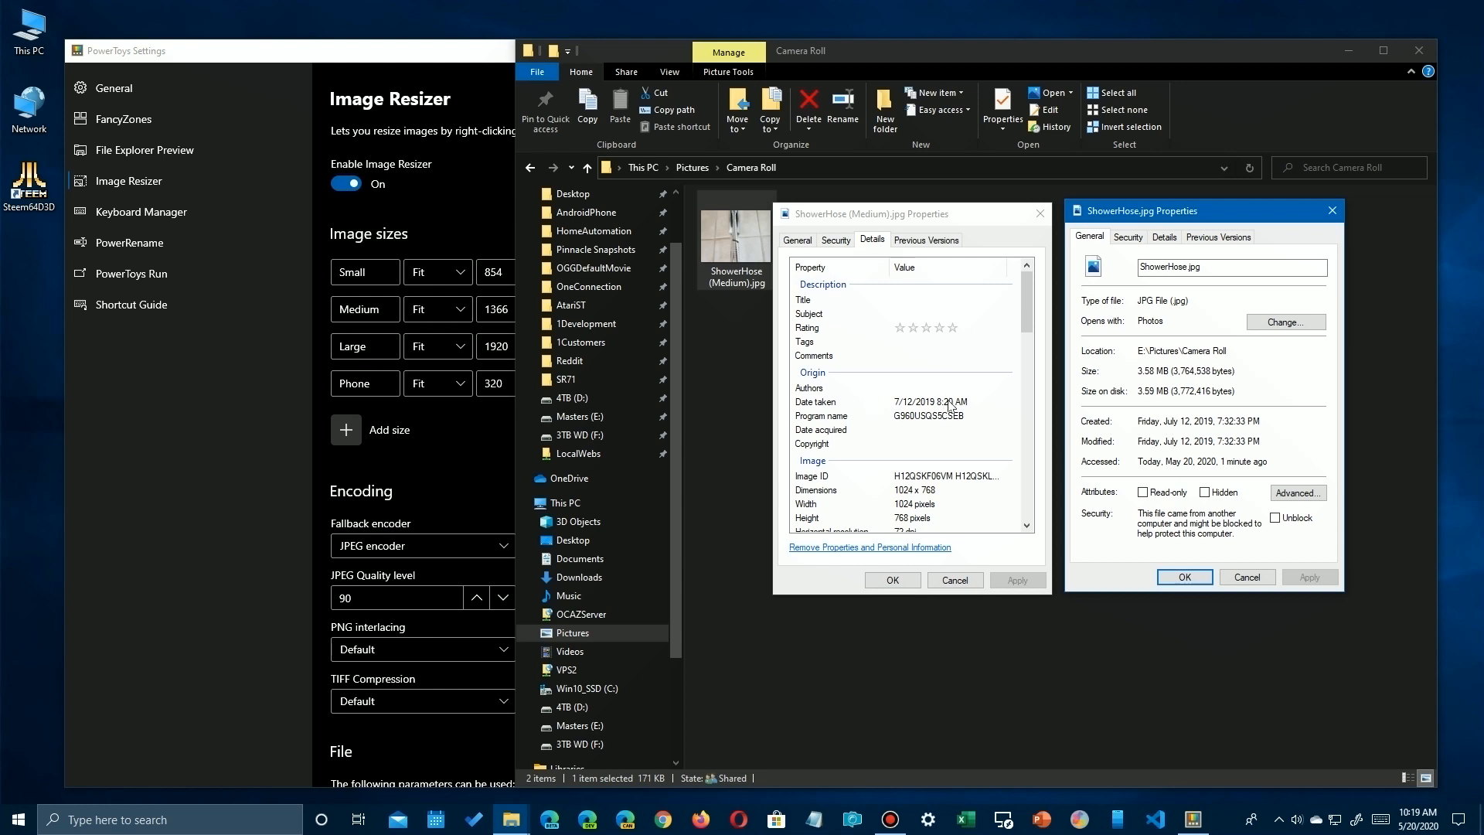
scroll(950, 404, down, 3)
scroll(951, 406, up, 3)
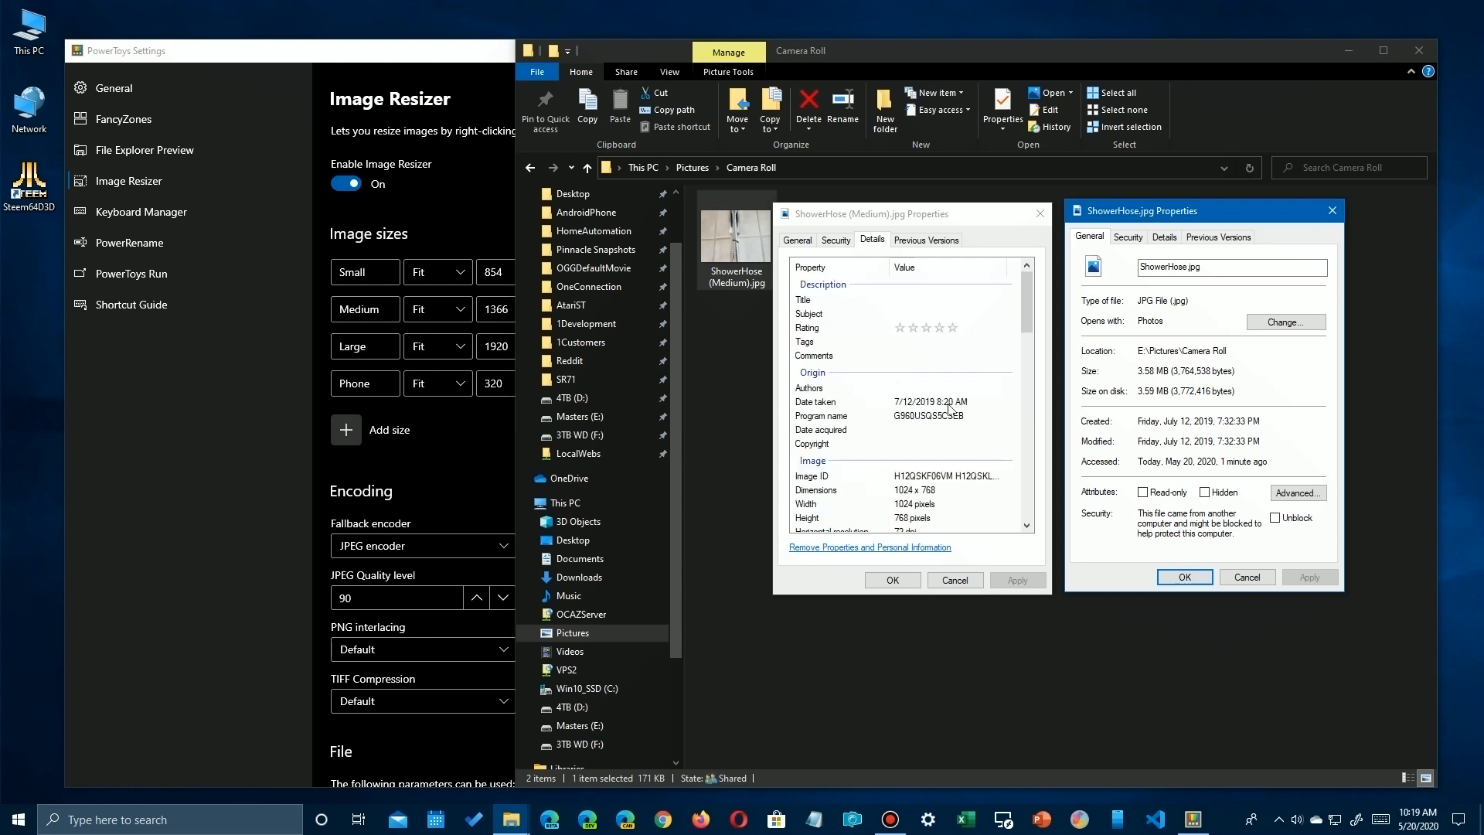
click(811, 242)
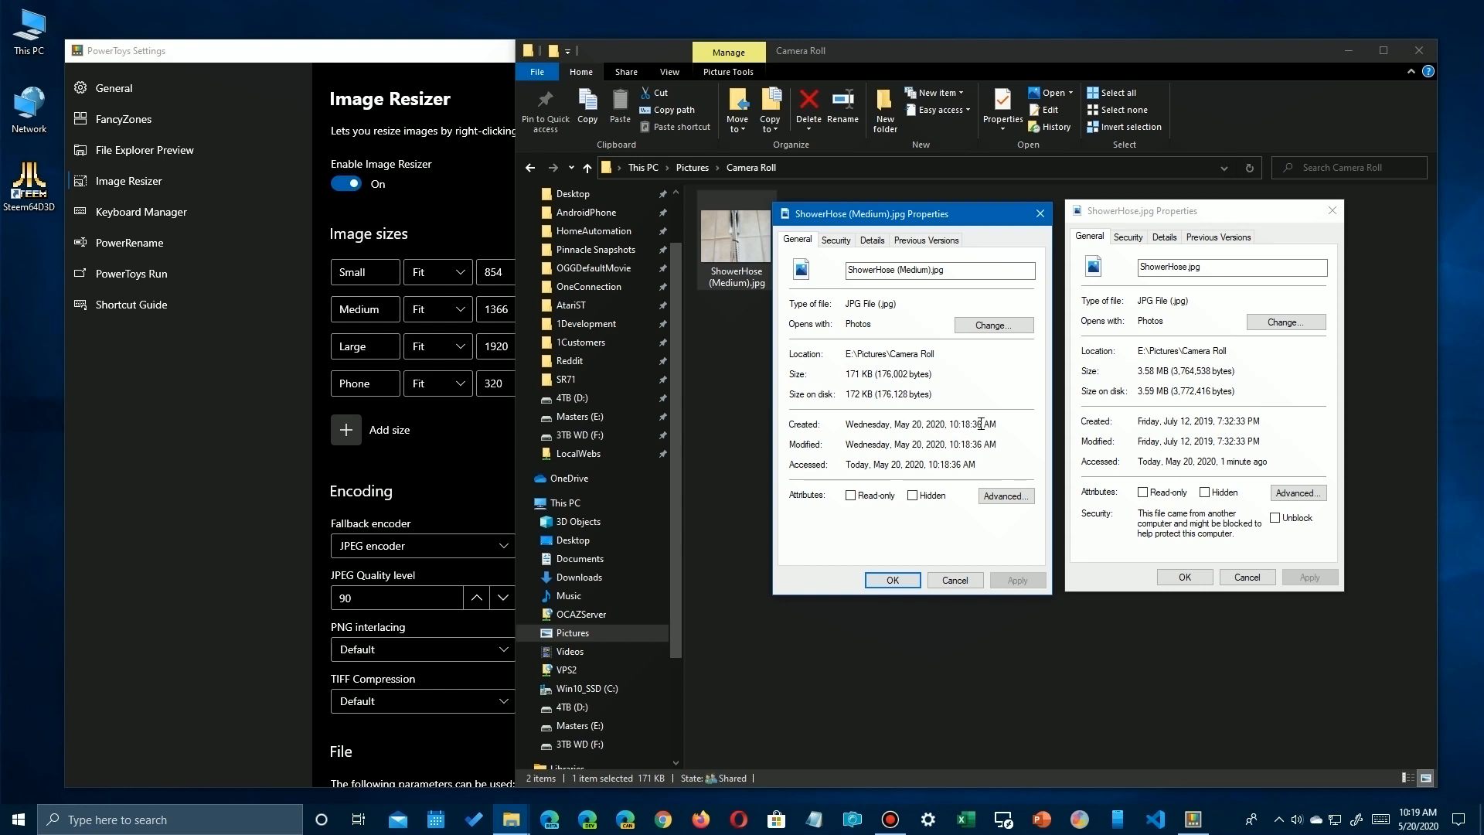
drag(986, 425, 847, 421)
drag(999, 447, 836, 448)
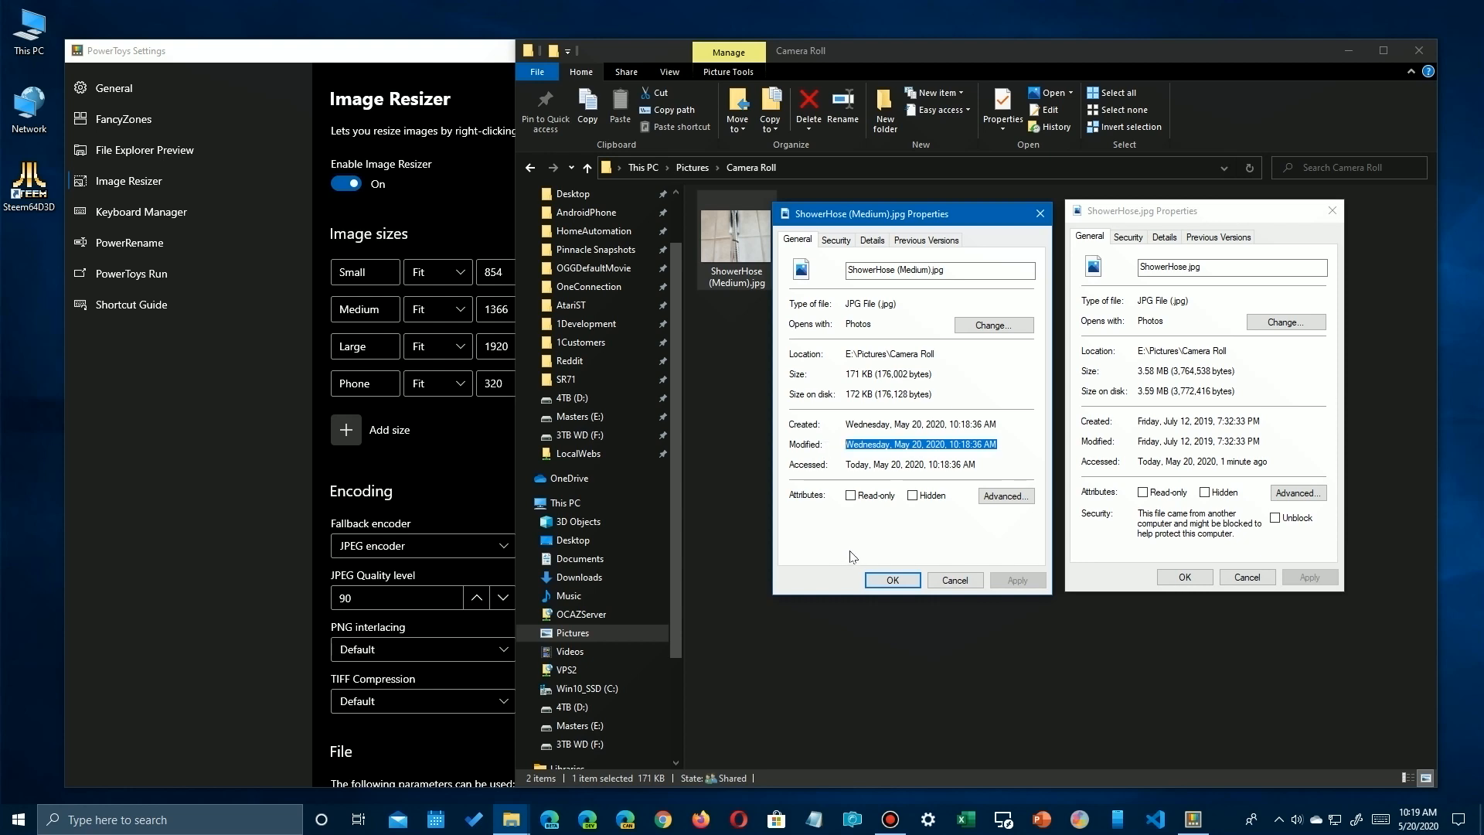
drag(1284, 421, 1121, 423)
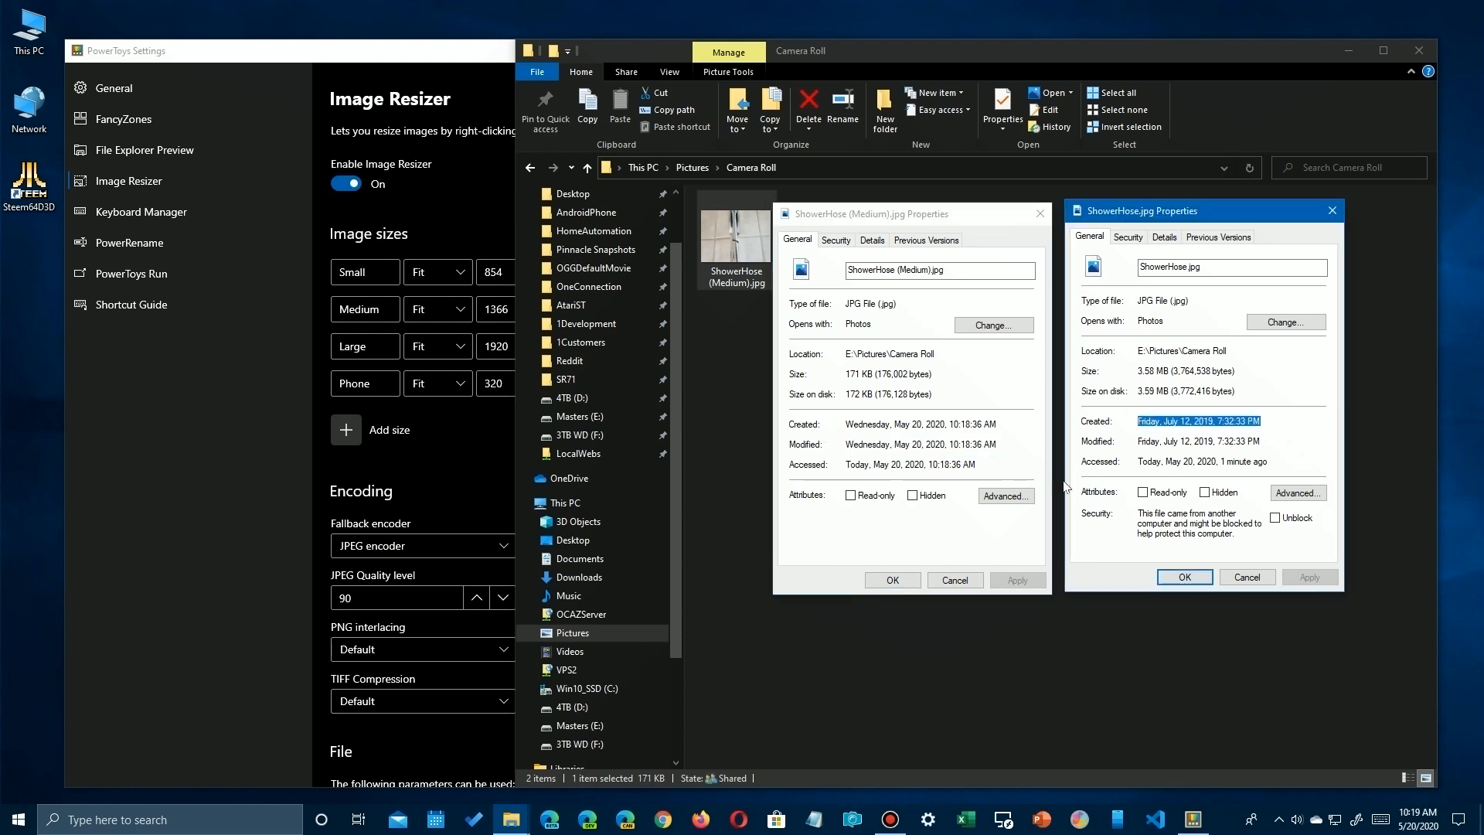
click(1040, 213)
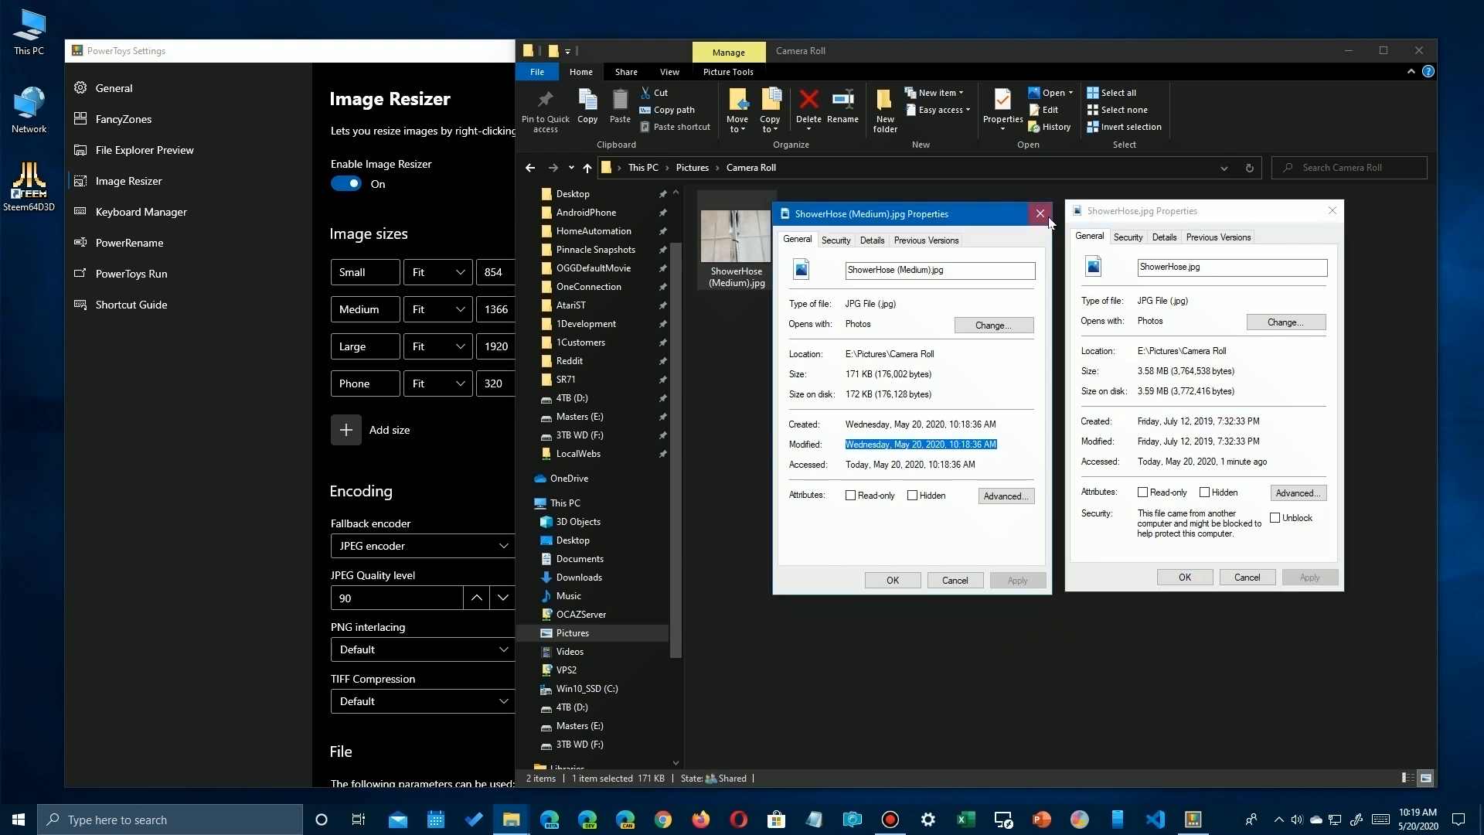
click(1337, 212)
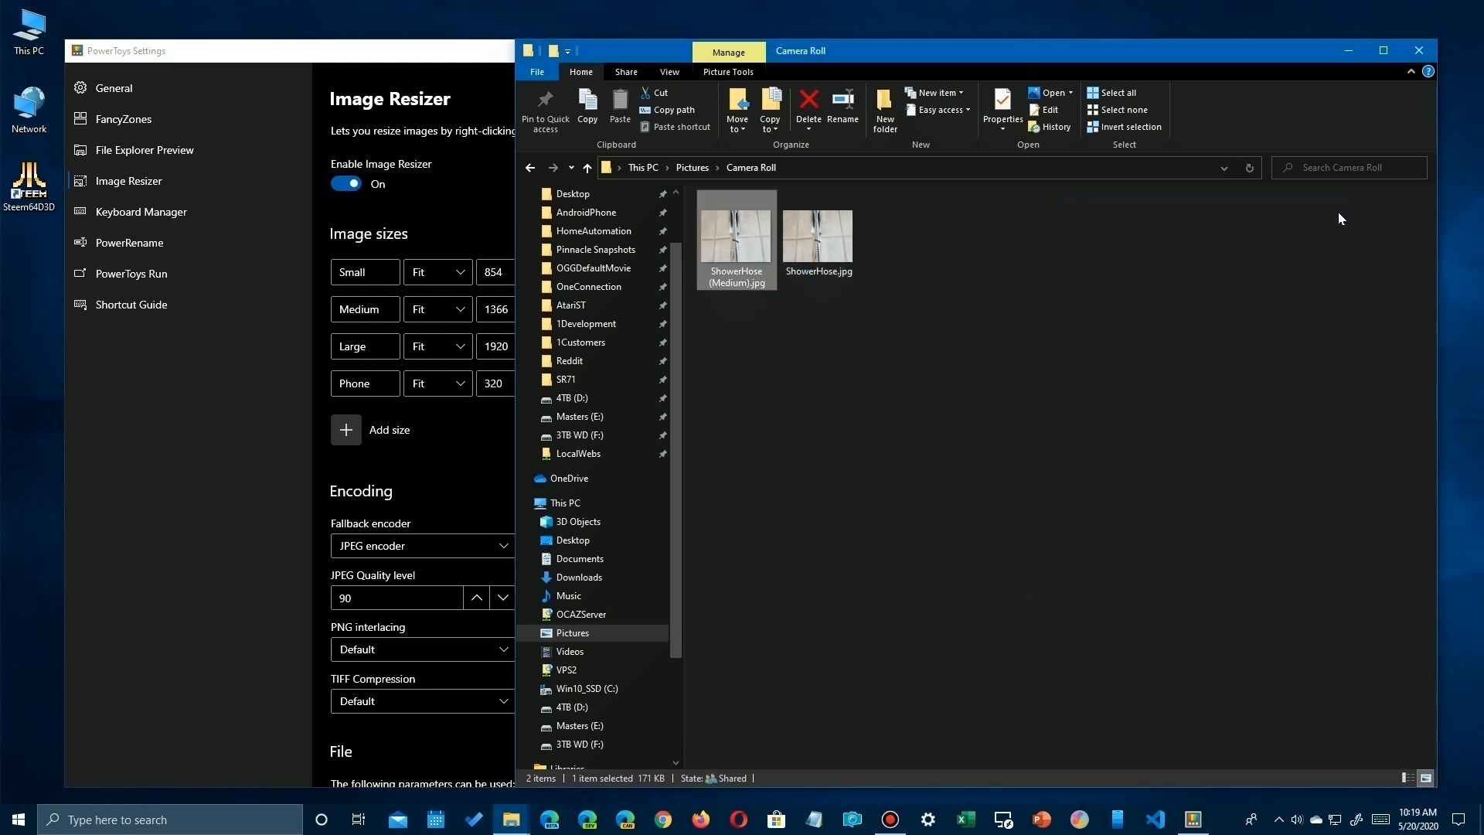
Return to PowerToys Settings and make Image Resizer use the original date modified for resized files.
click(462, 490)
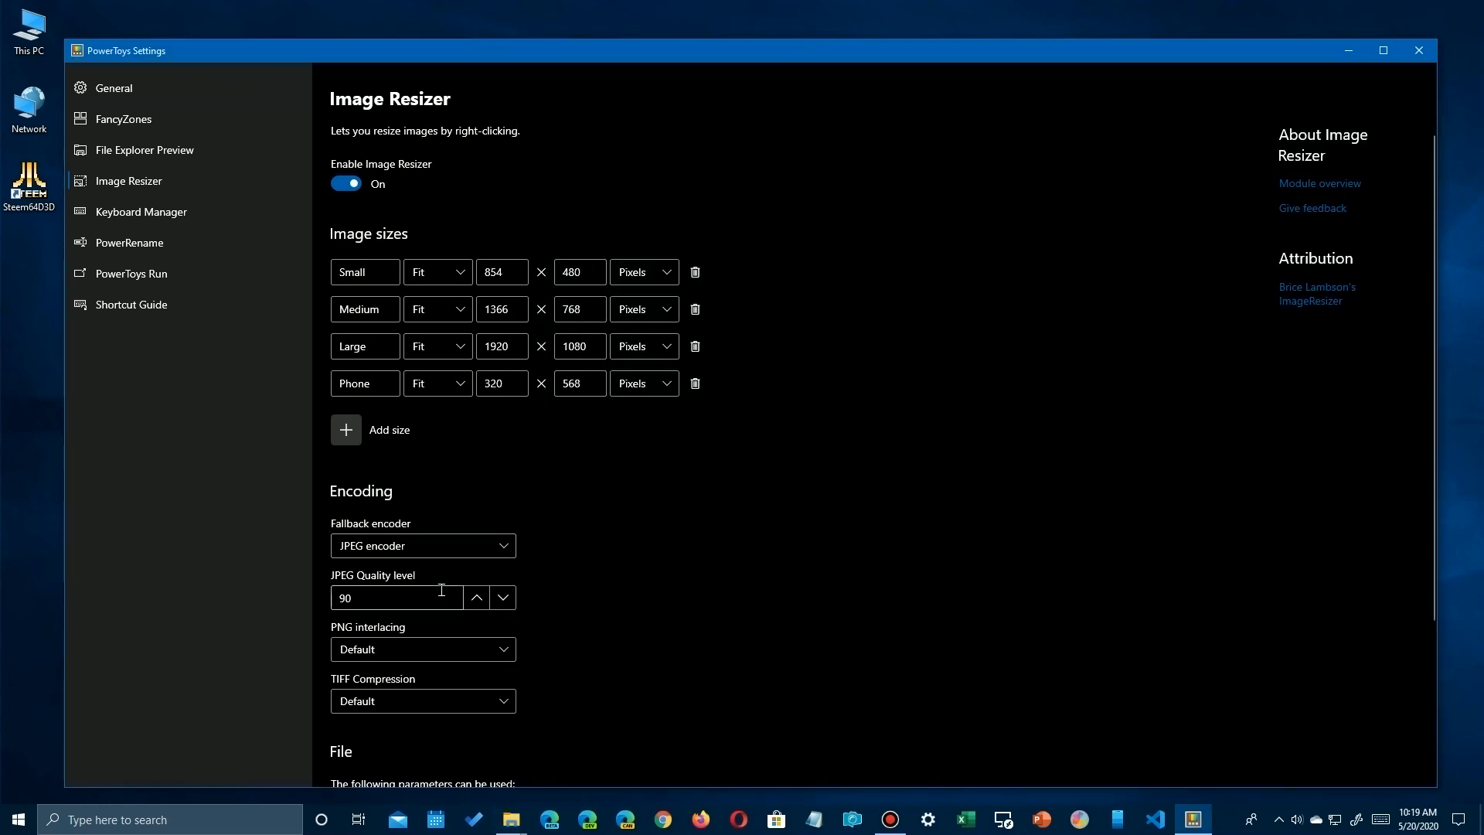
click(380, 657)
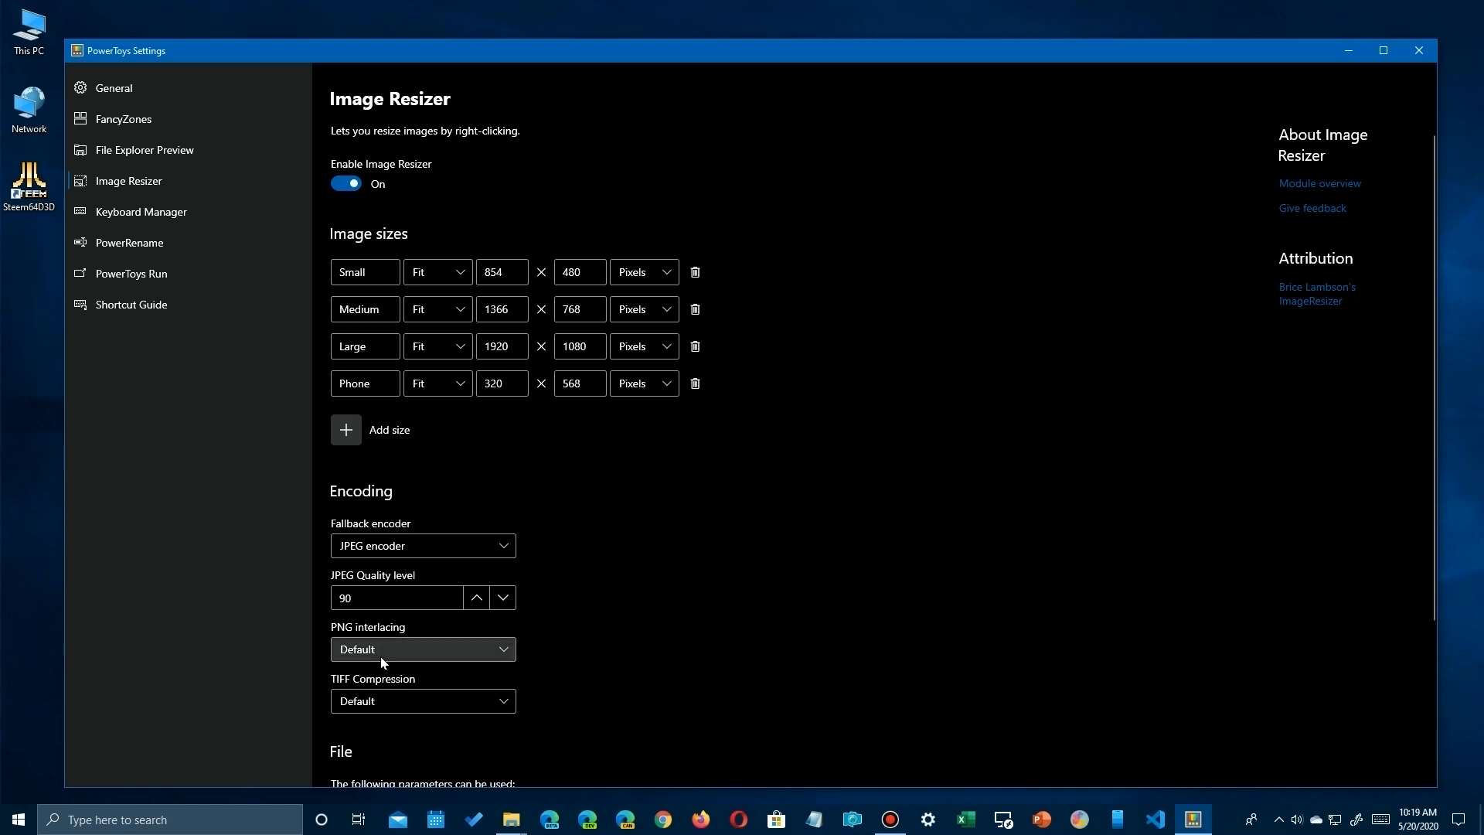
click(588, 630)
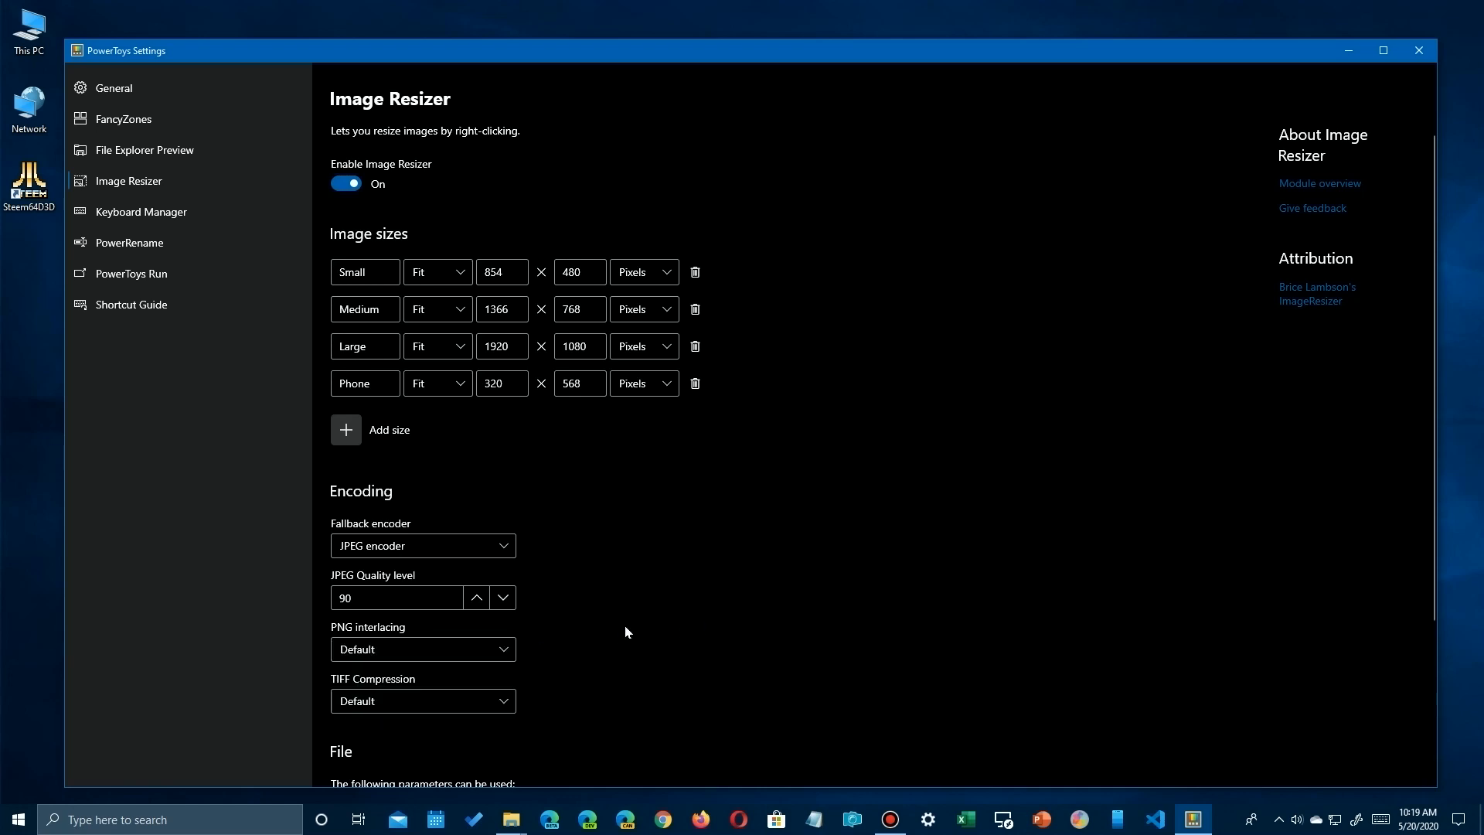
scroll(625, 625, down, 3)
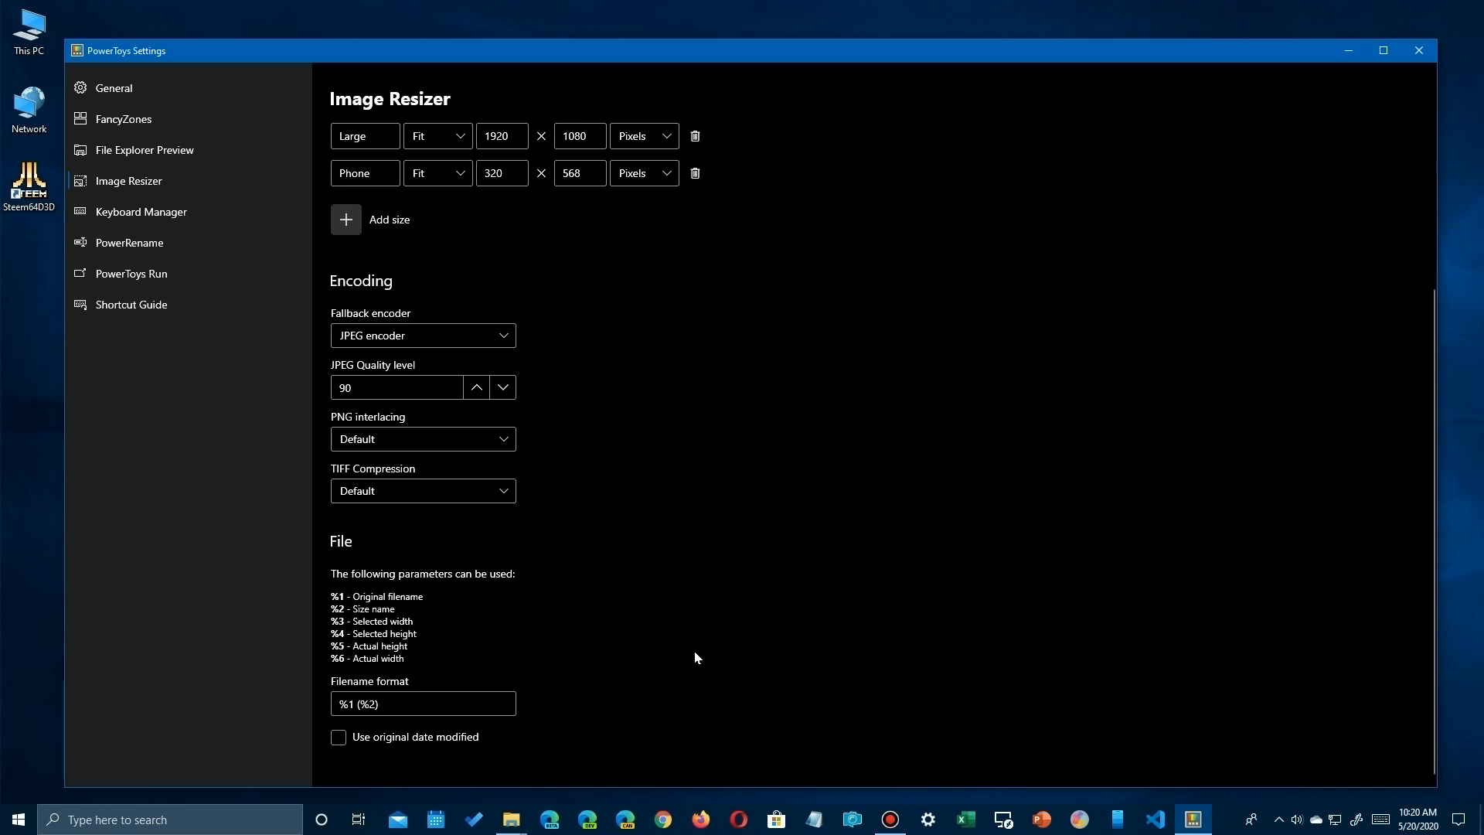
click(340, 738)
Create another Medium copy (fits within 1366 × 768 pixels) of ShowerHose.jpg in the Camera Roll folder under Pictures.
key(super+e)
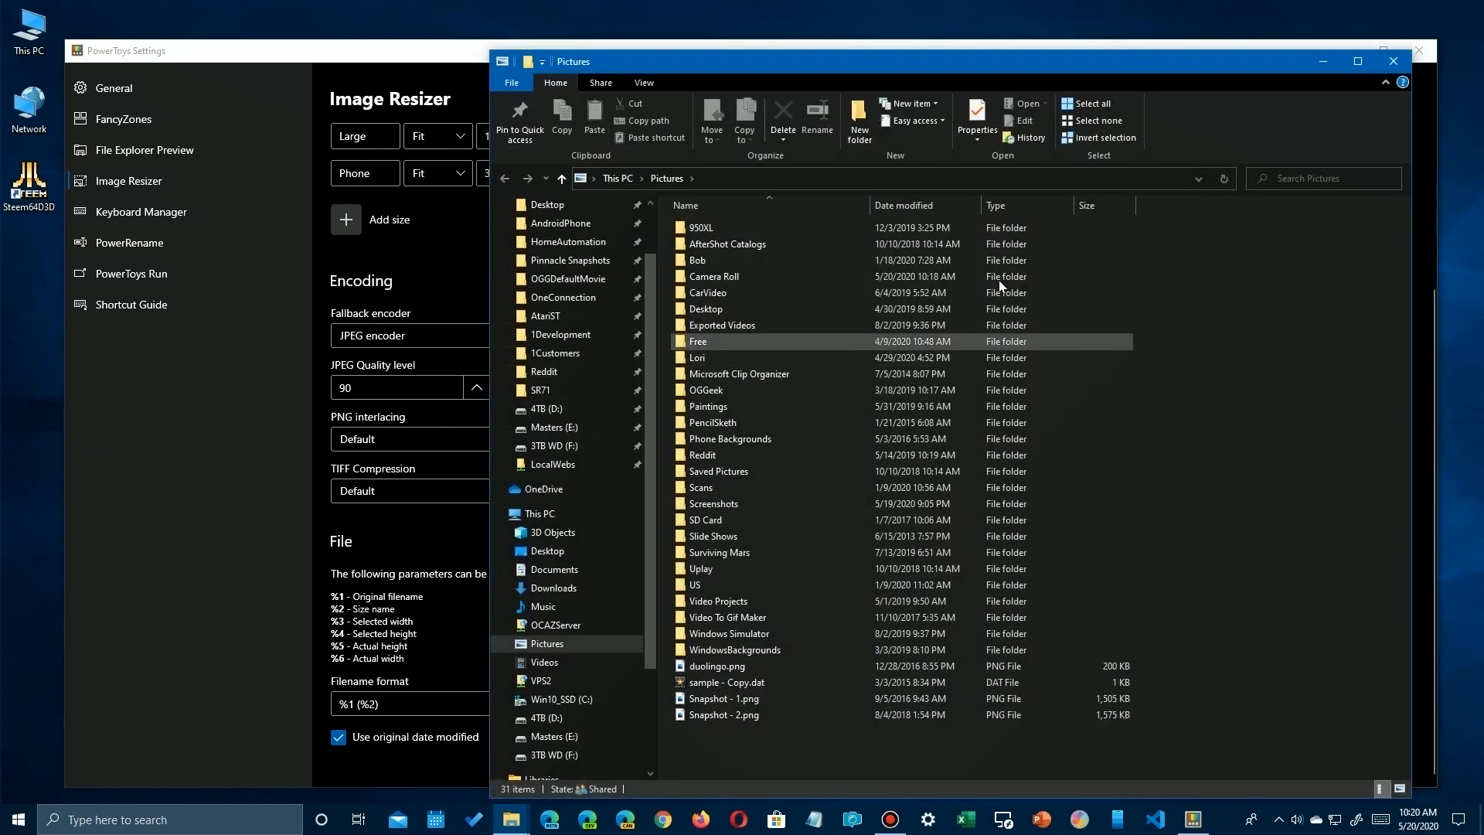
double_click(716, 278)
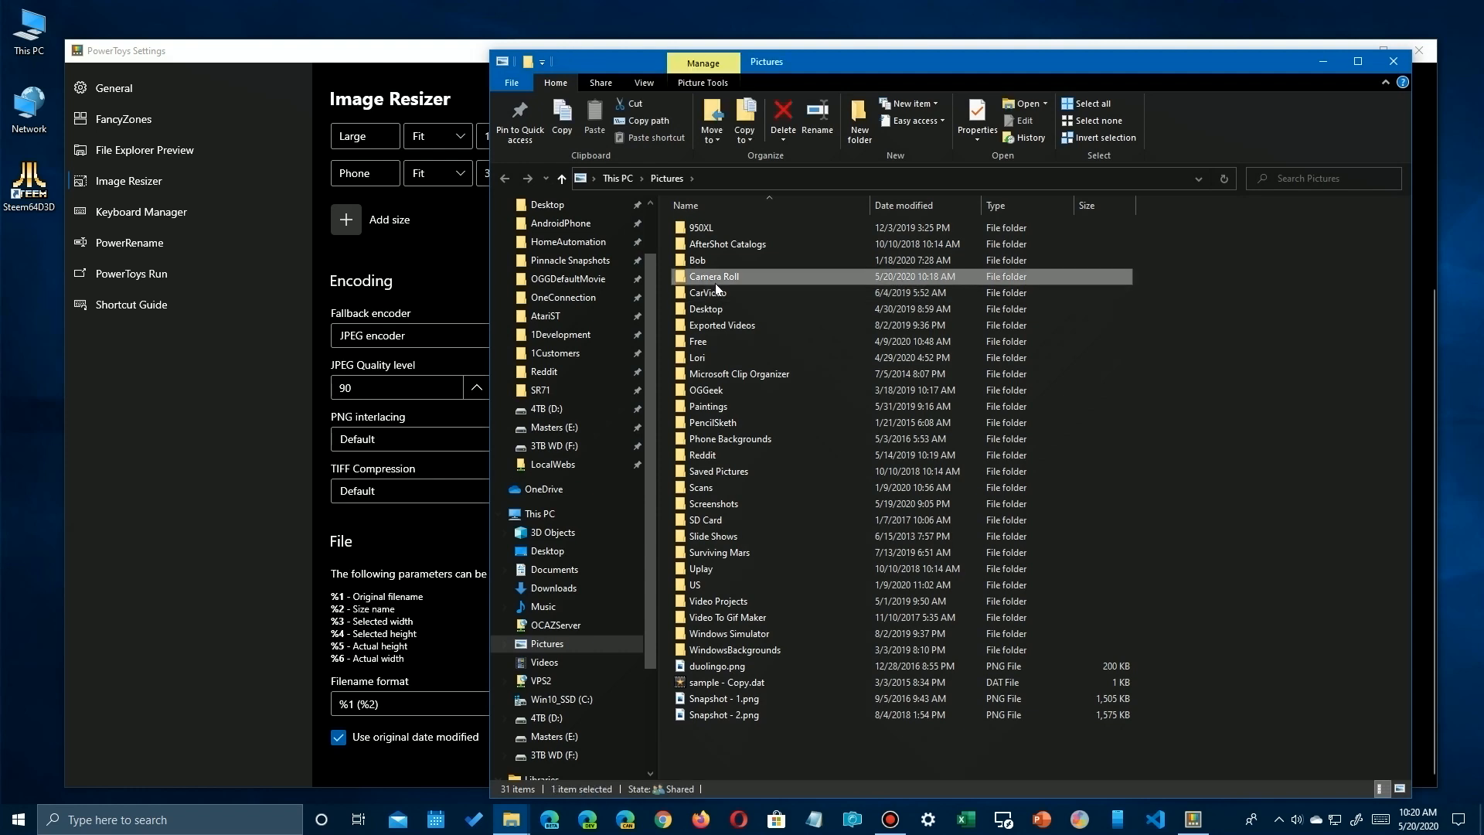
drag(902, 67, 978, 68)
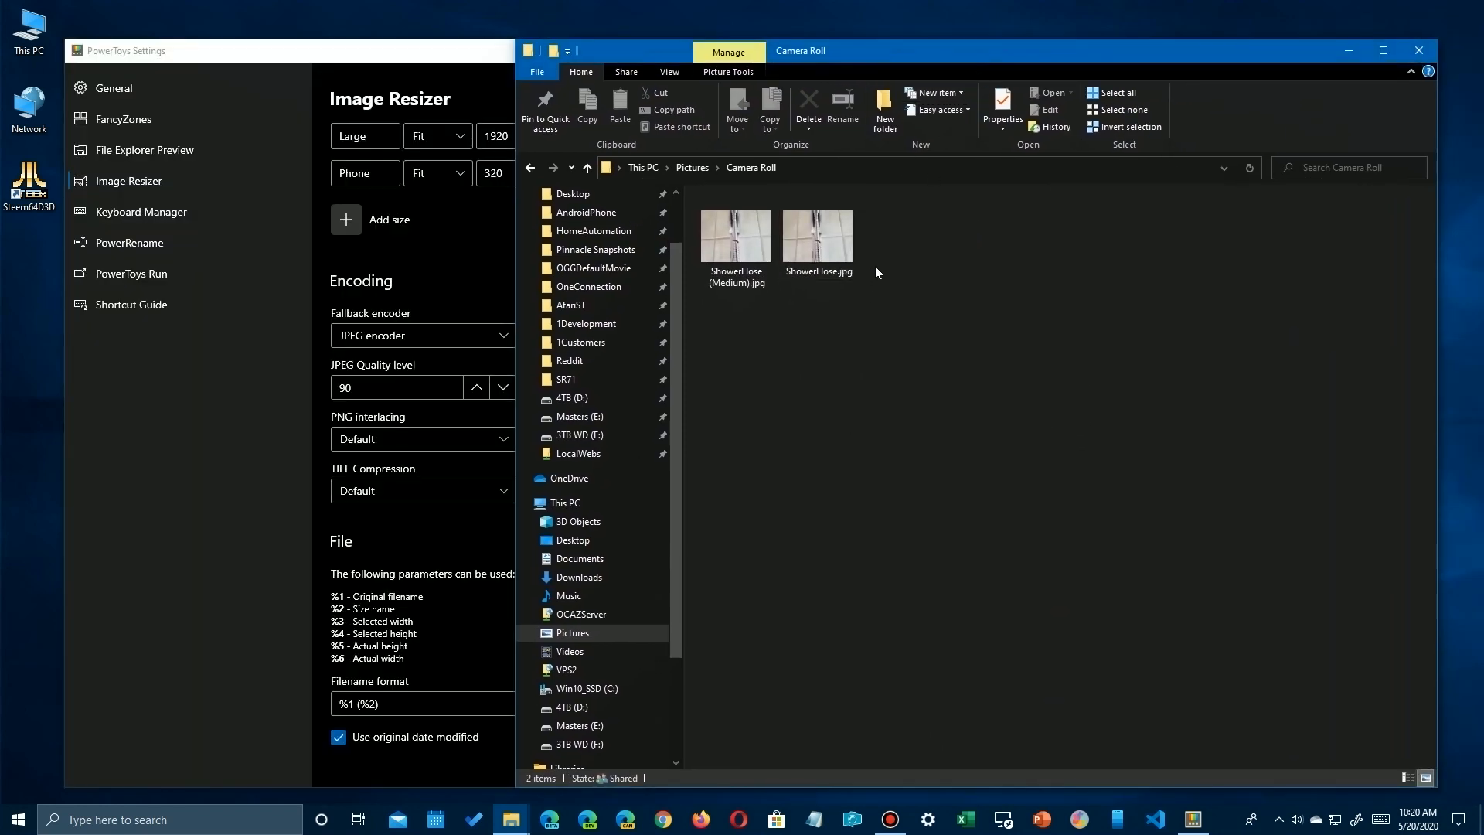
right_click(826, 254)
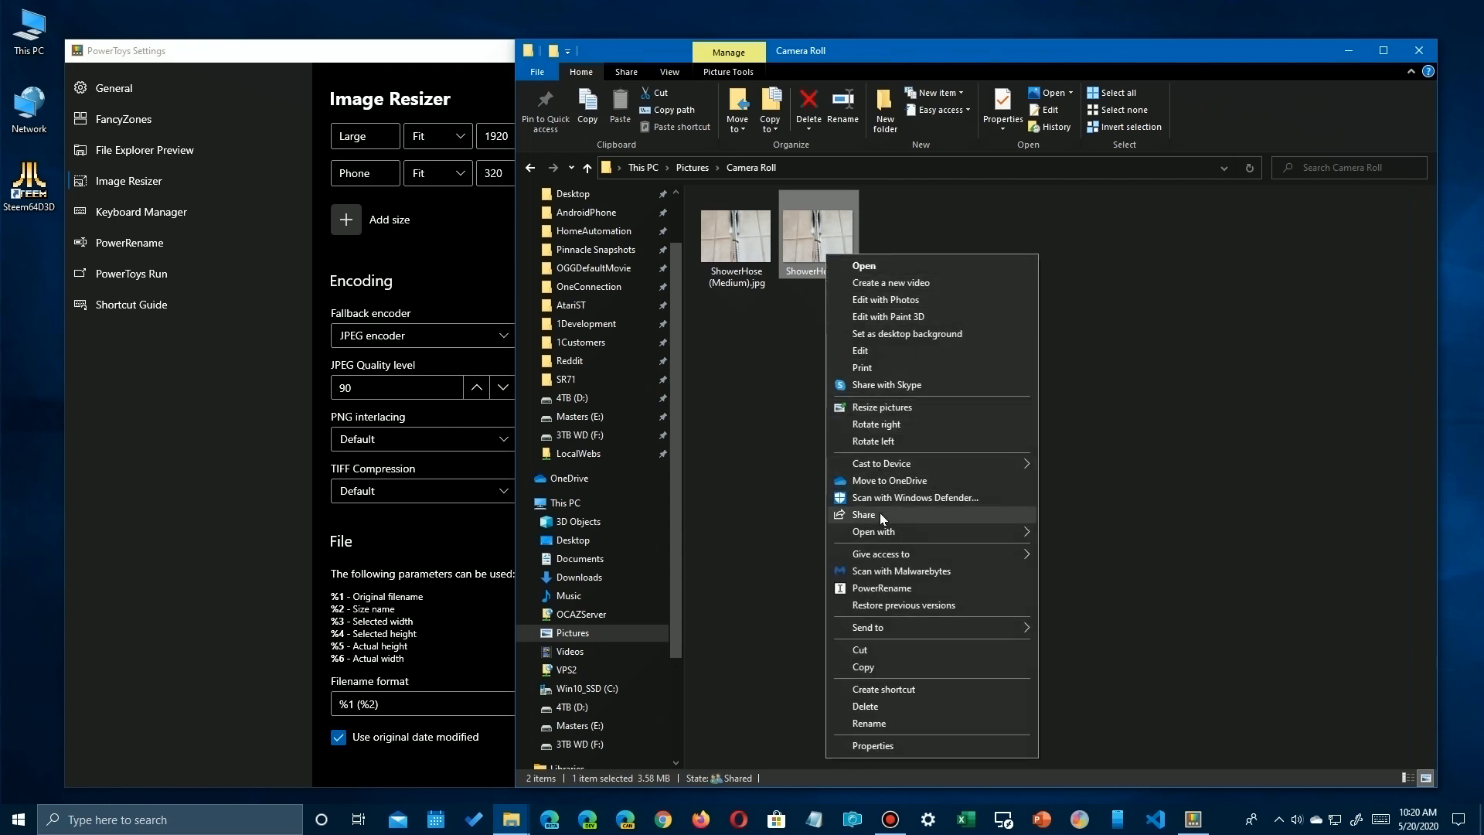
click(873, 408)
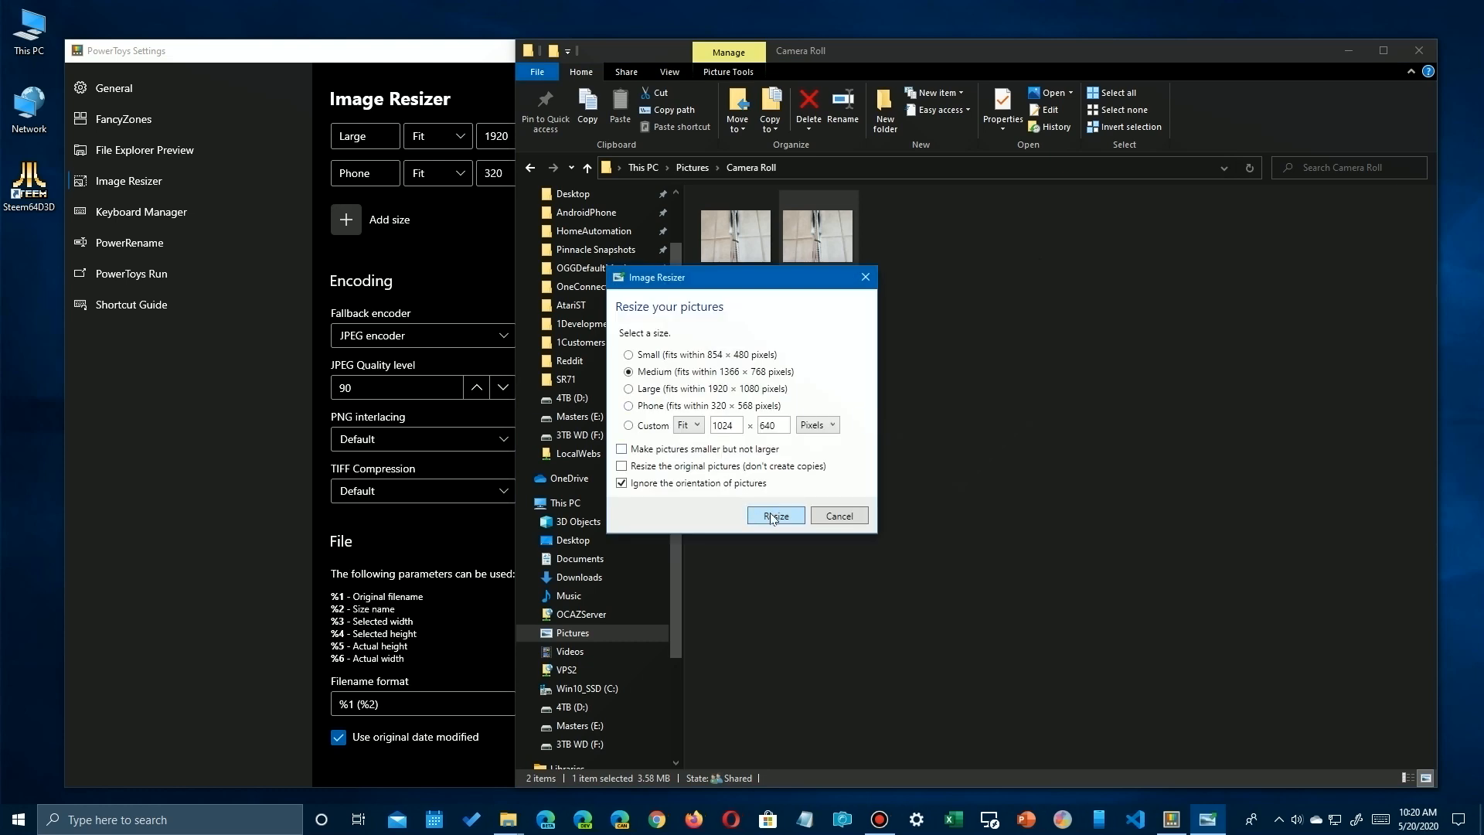
click(773, 516)
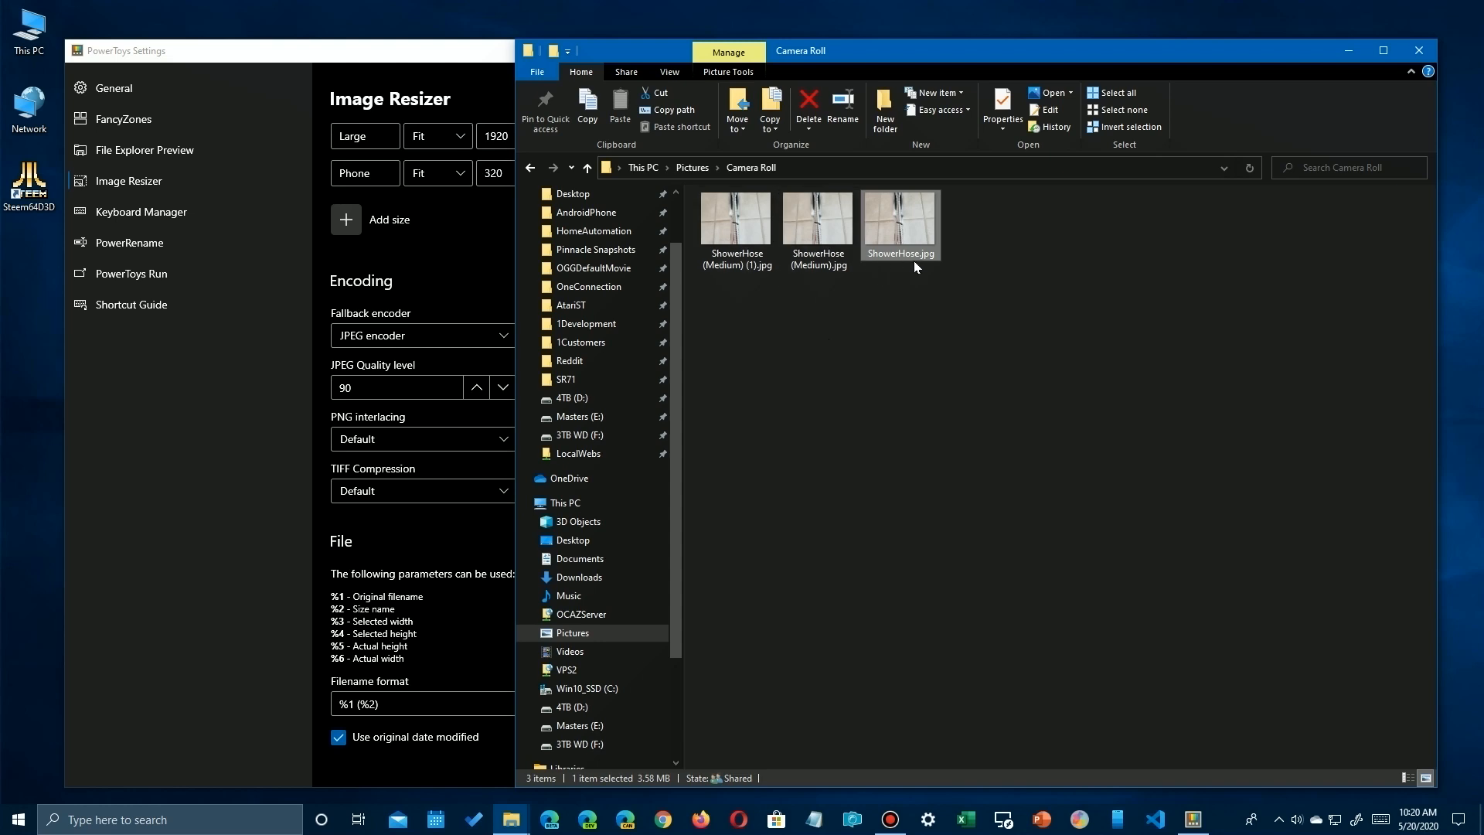
Check the modified date and image details in the properties of ShowerHose (Medium) (1).jpg, and close the properties and the folder.
mouse_move(732, 265)
right_click(731, 265)
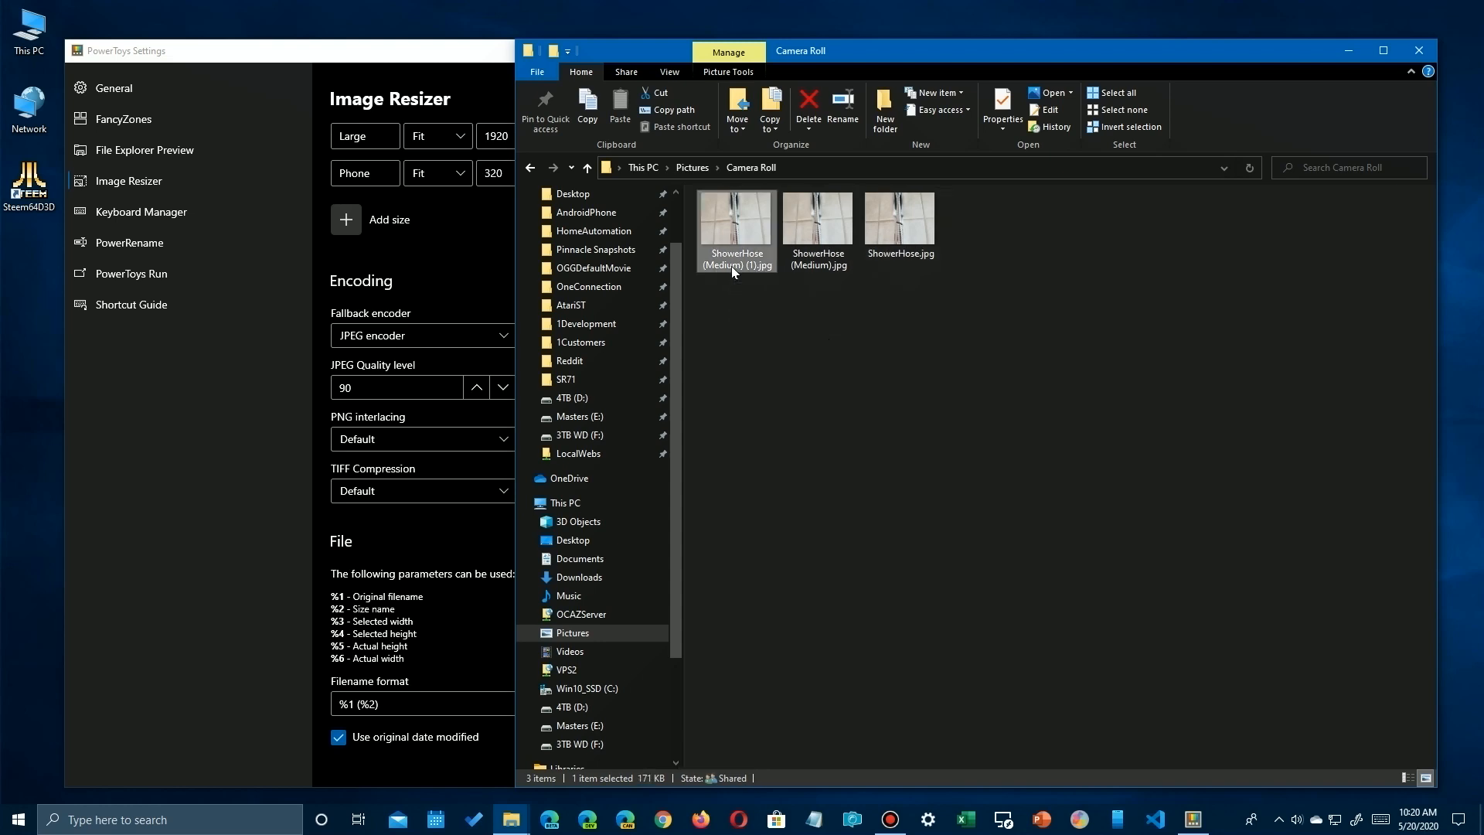
click(796, 758)
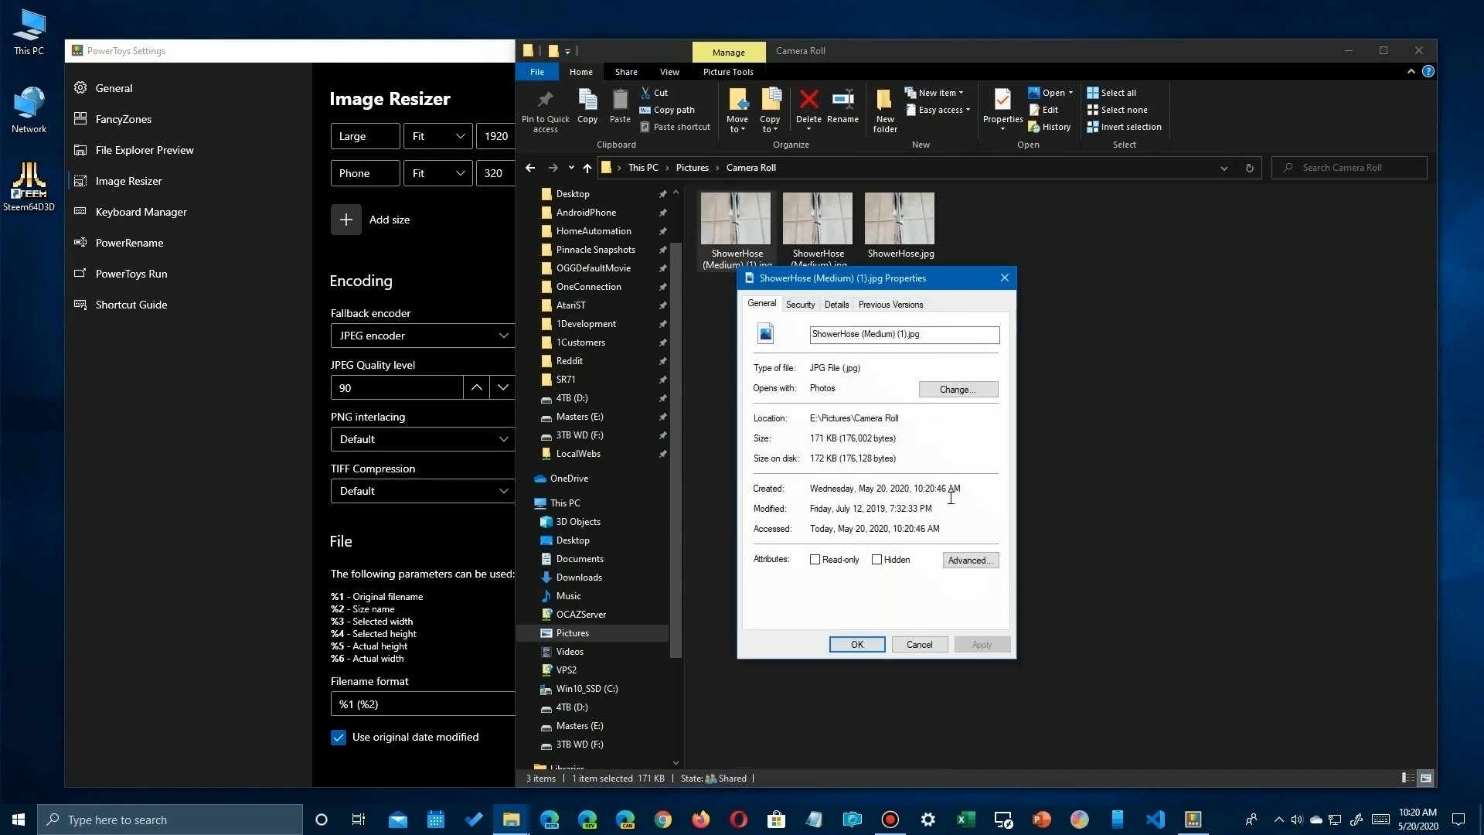
drag(933, 509, 787, 510)
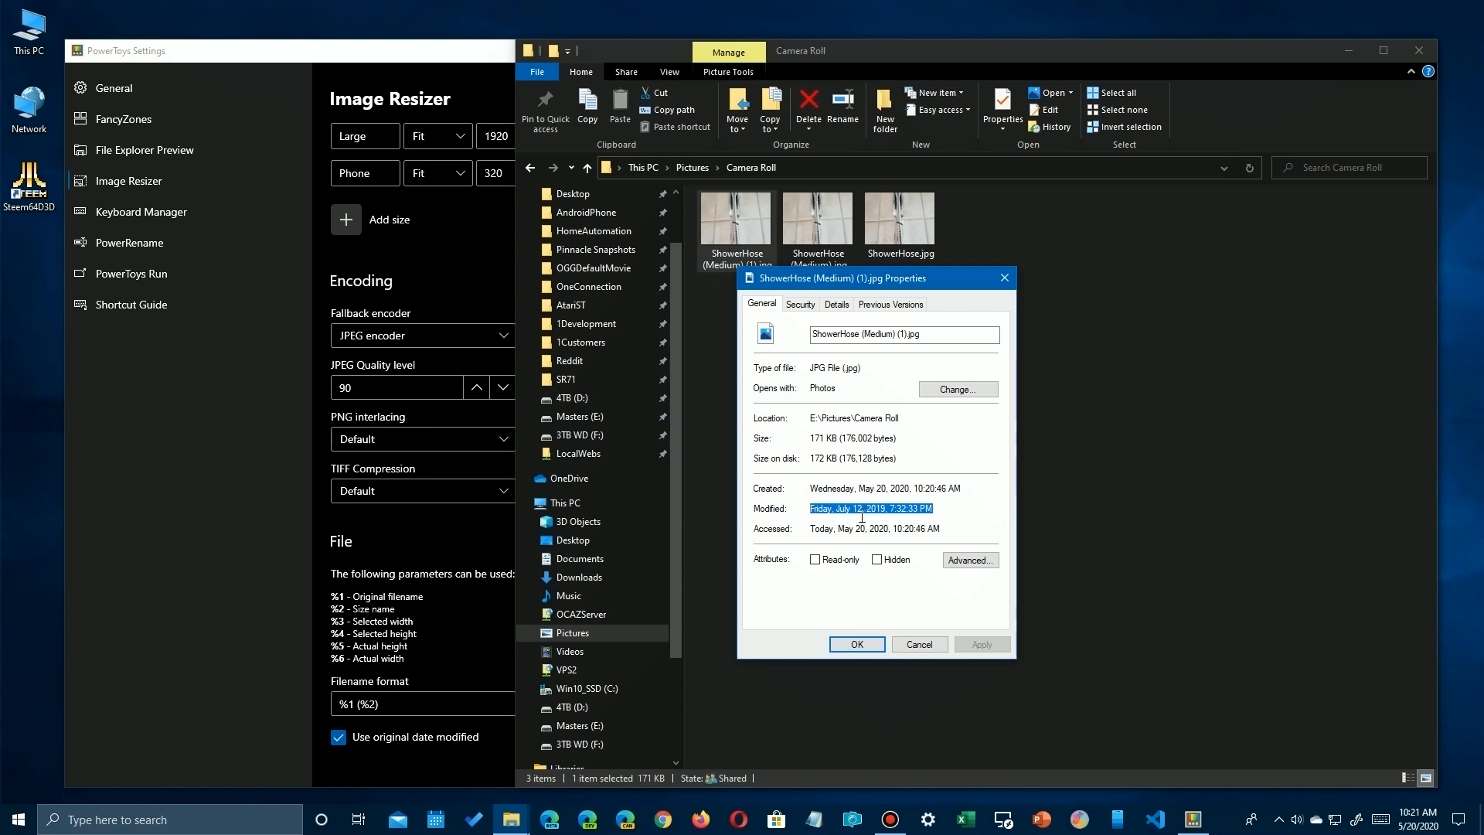
click(837, 304)
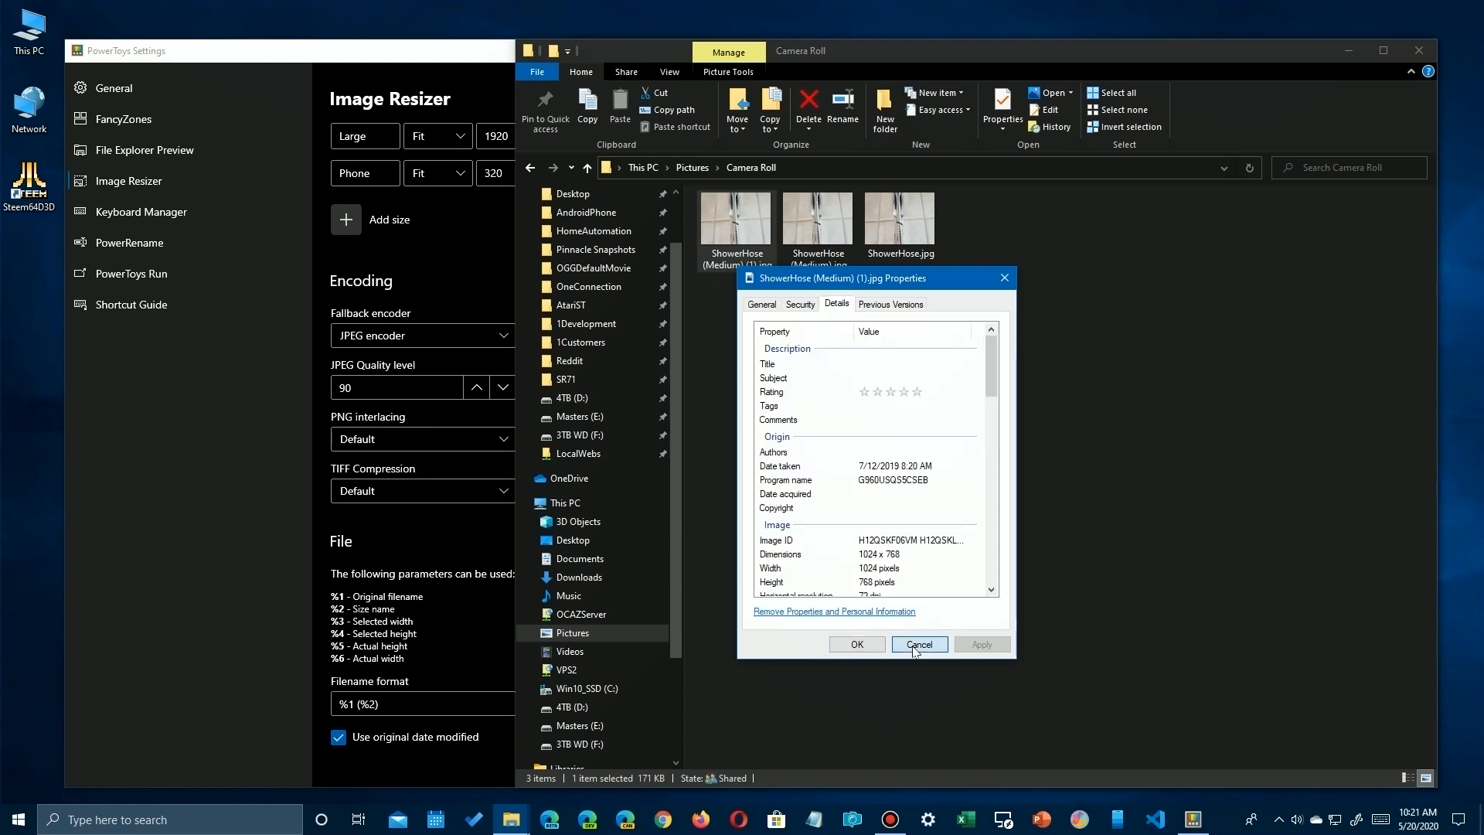
click(857, 644)
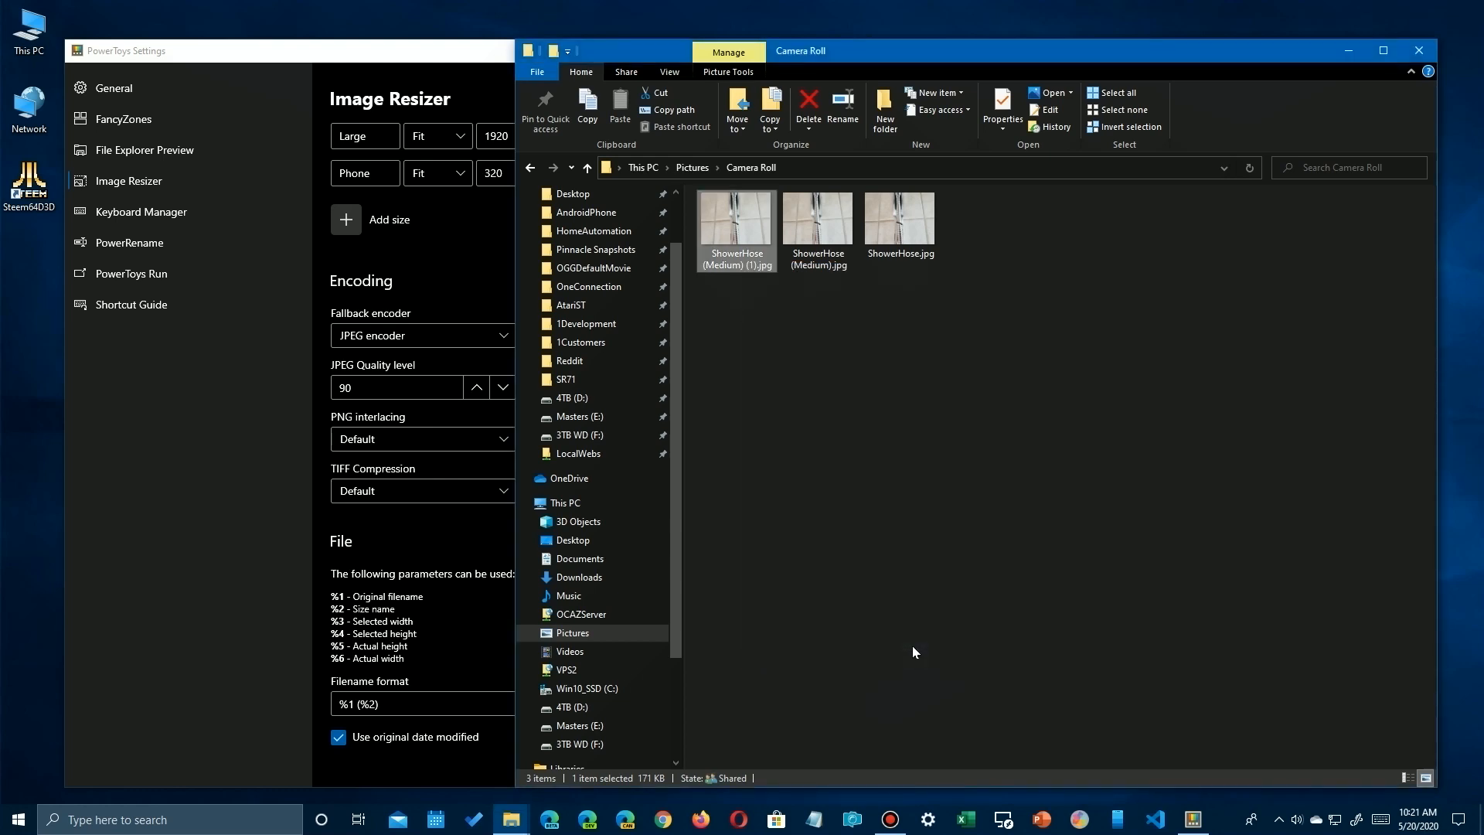
click(1419, 51)
Add a new blank image size entry below the Phone size in the Image Resizer settings.
scroll(711, 541, up, 3)
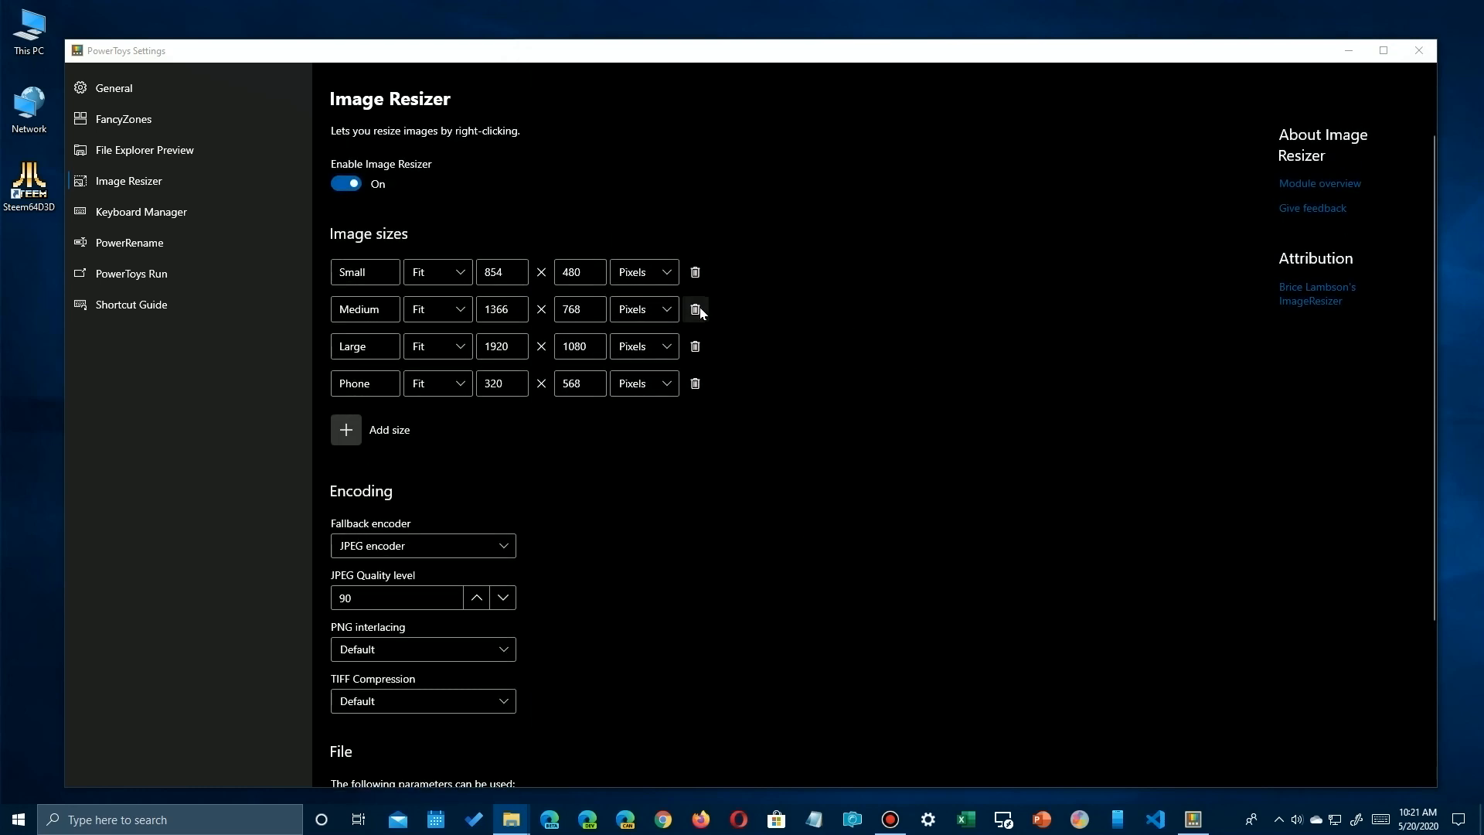
click(345, 429)
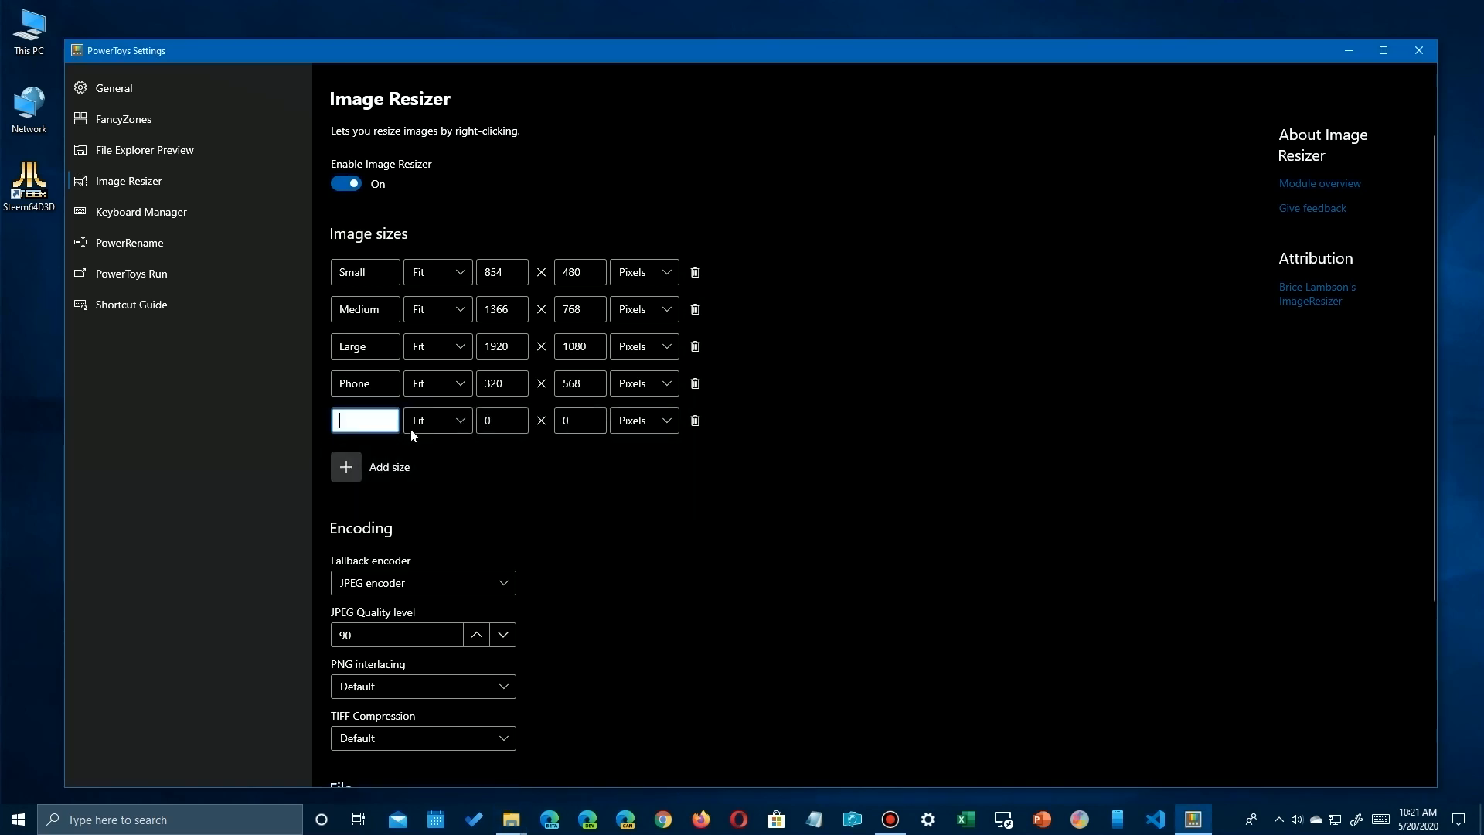
click(377, 390)
click(388, 396)
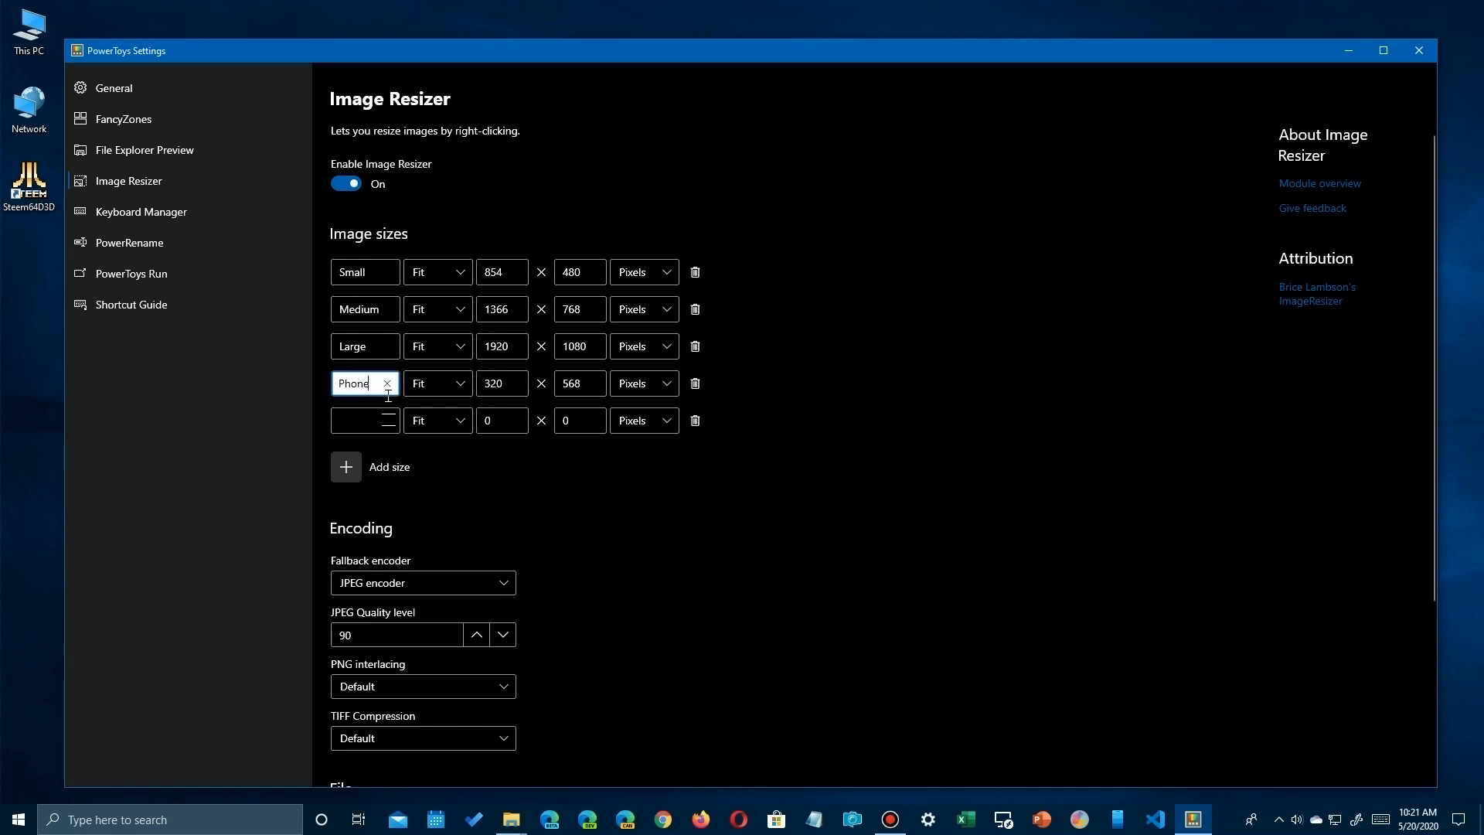
click(386, 417)
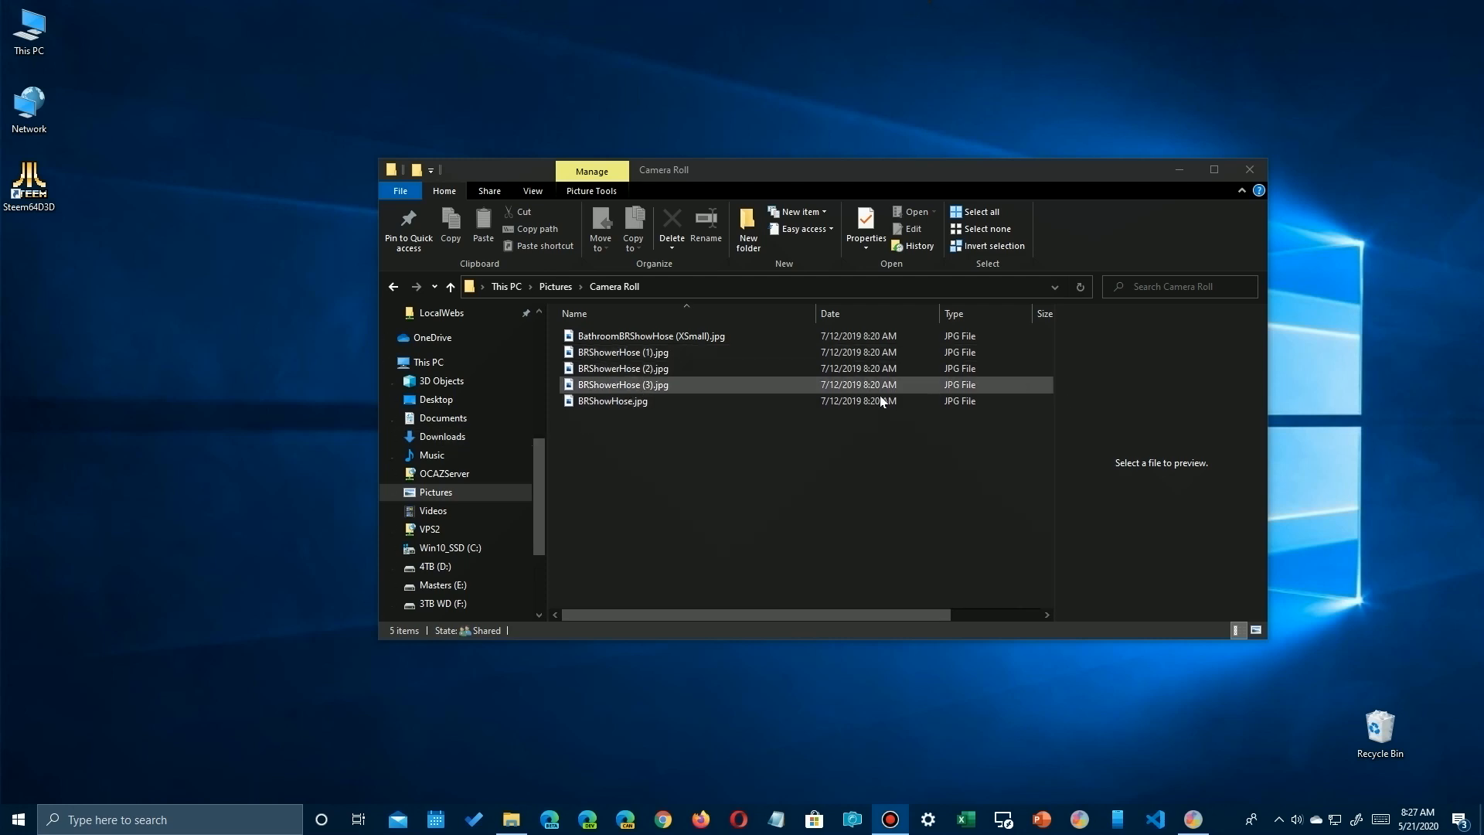
Create Medium copies of BathroomBRShowHose (XSmall).jpg and BRShowerHose (1), (2) and (3).jpg from the thumbnail view, and return the folder to details view.
click(643, 339)
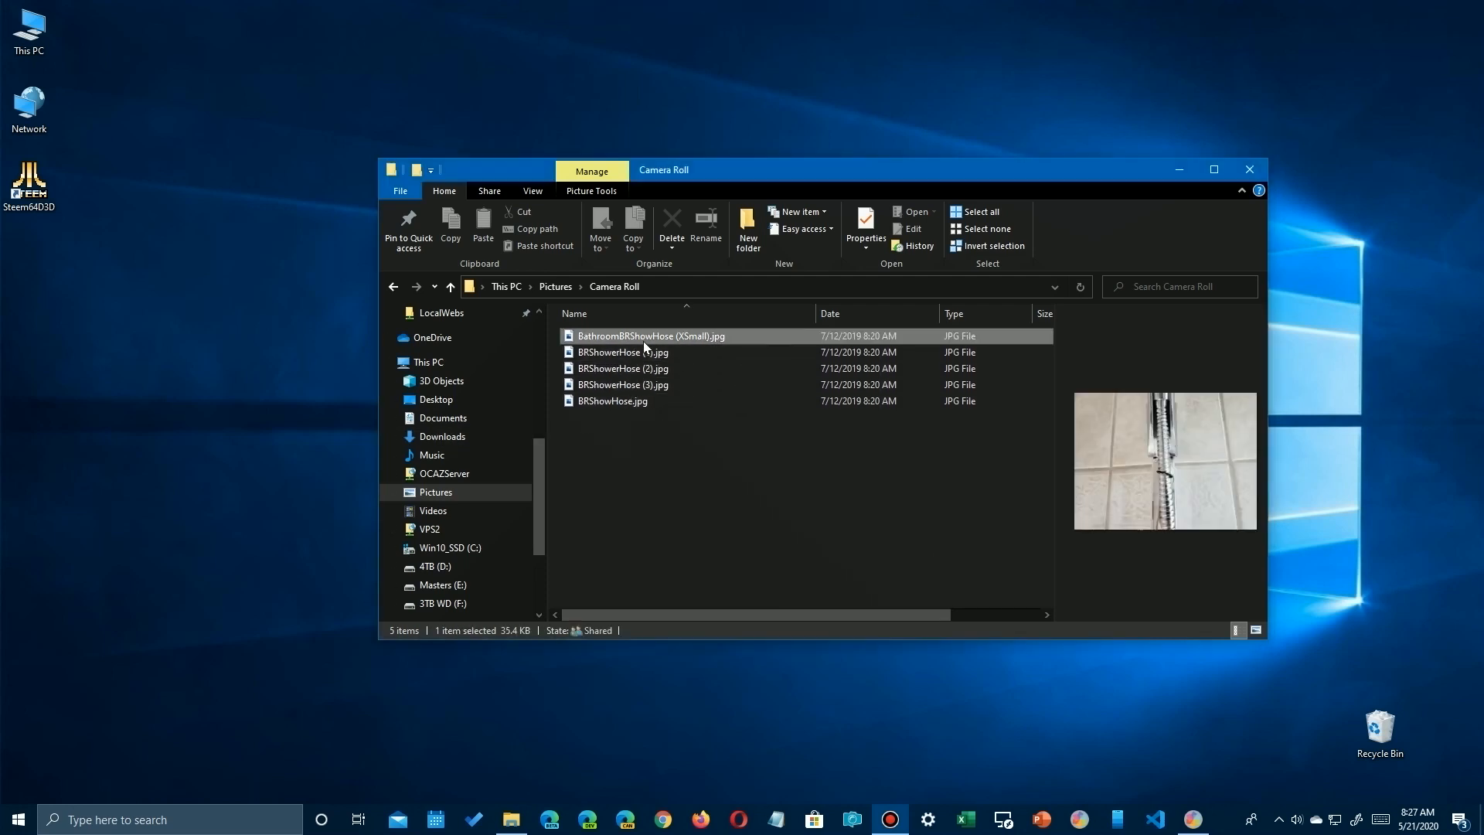
shift+click(619, 386)
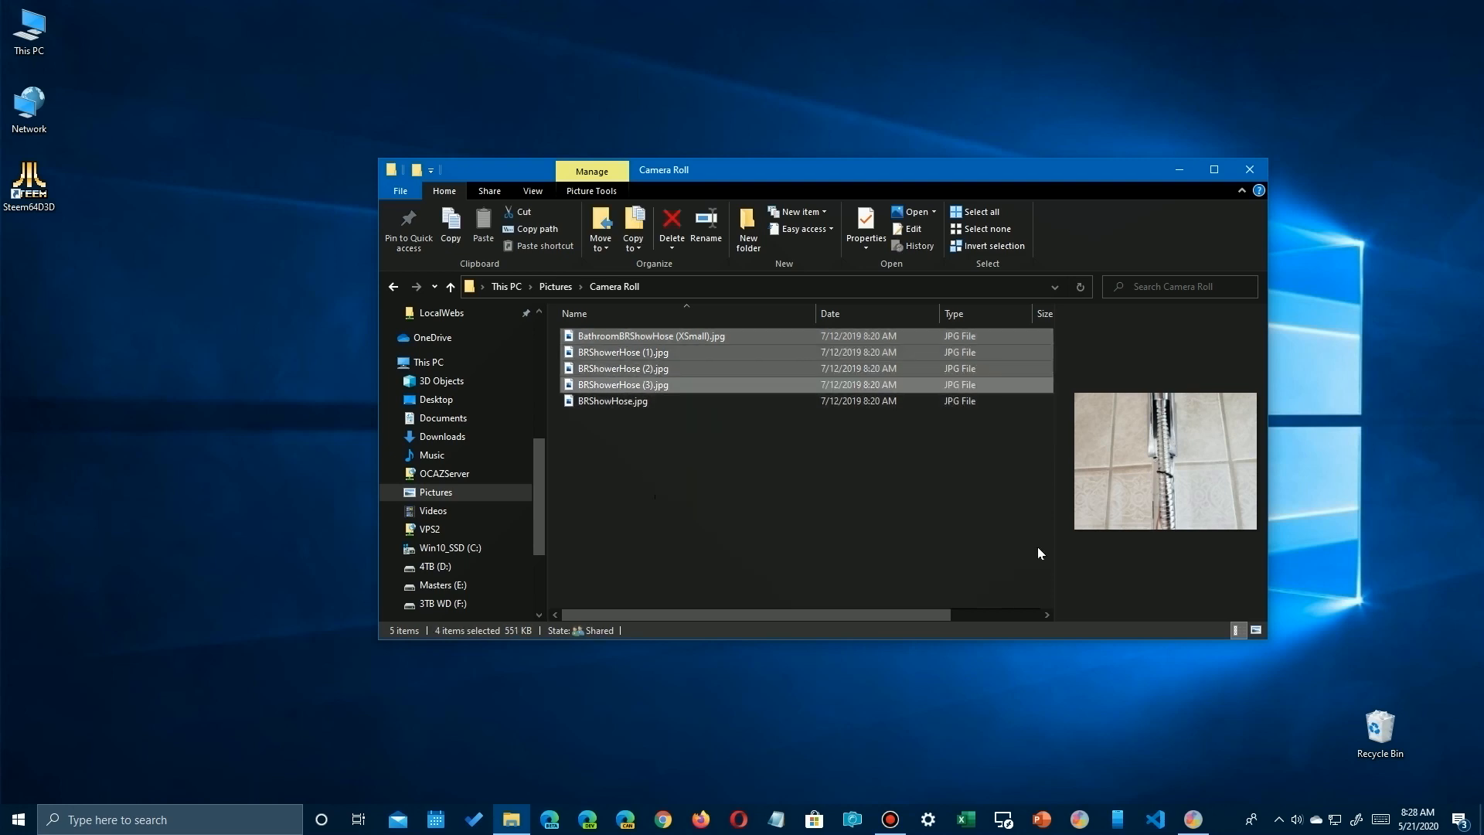
click(1256, 630)
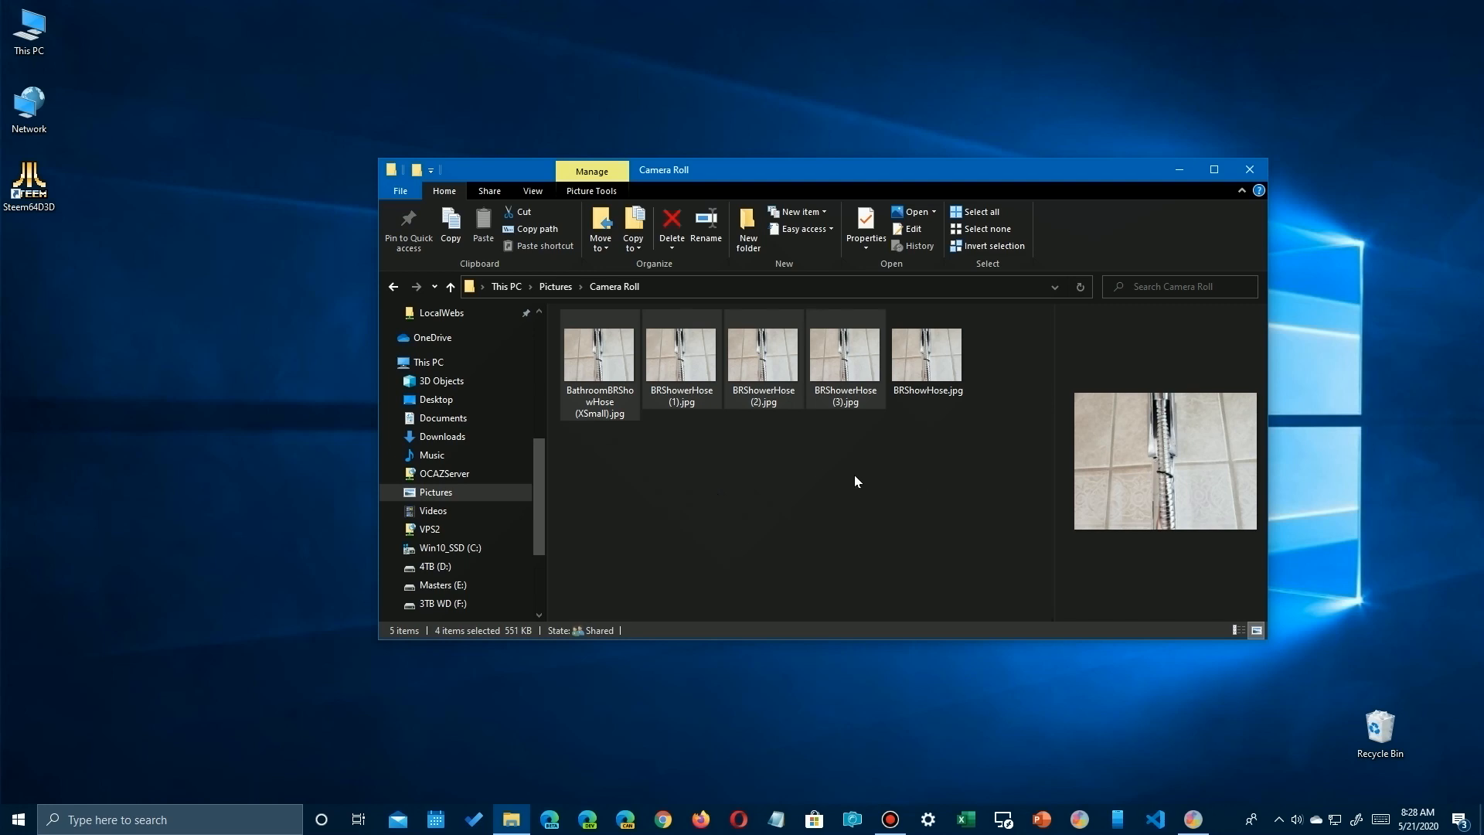
click(846, 473)
drag(848, 457, 587, 342)
right_click(587, 342)
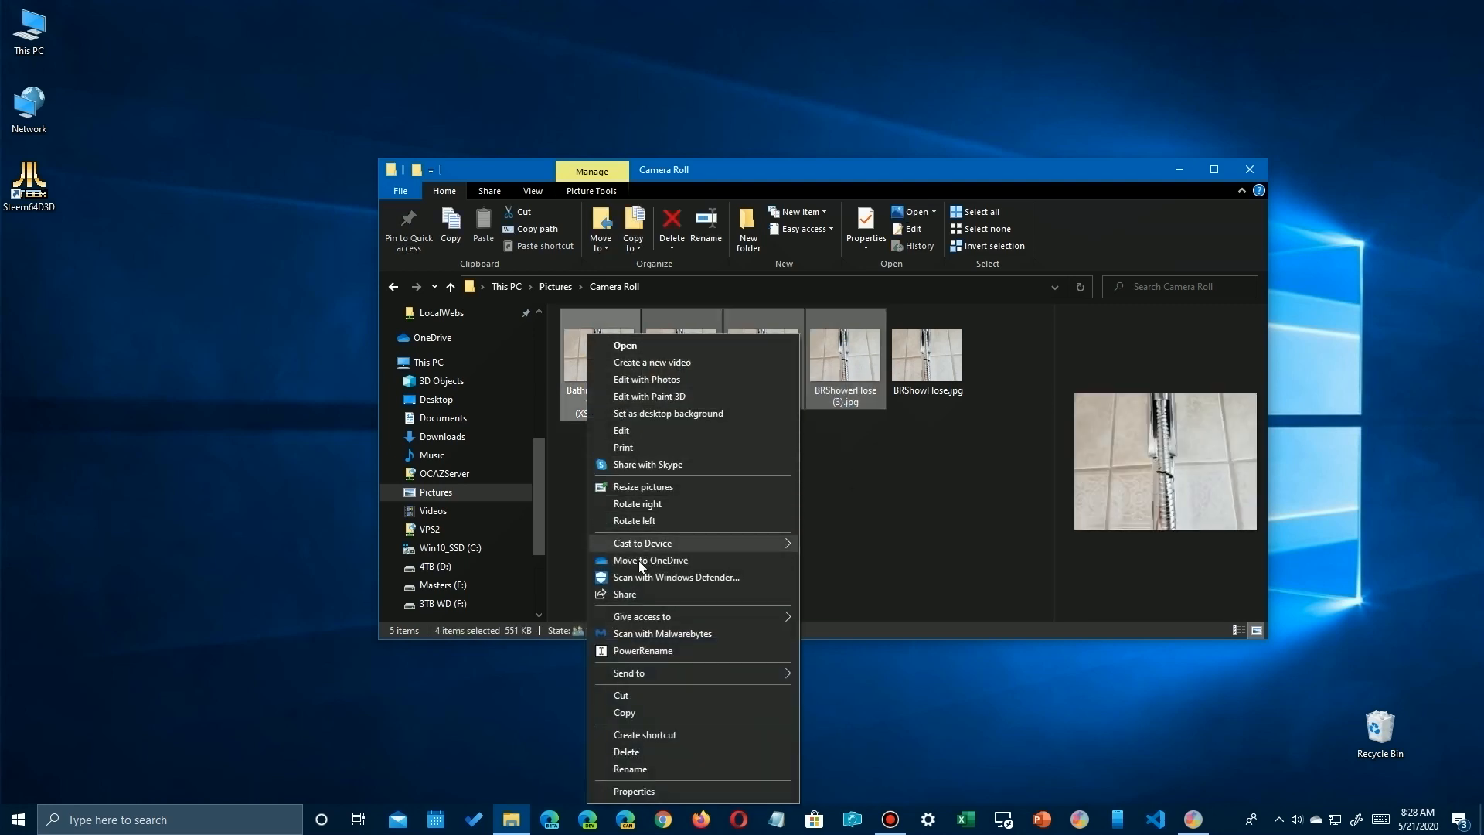
click(637, 486)
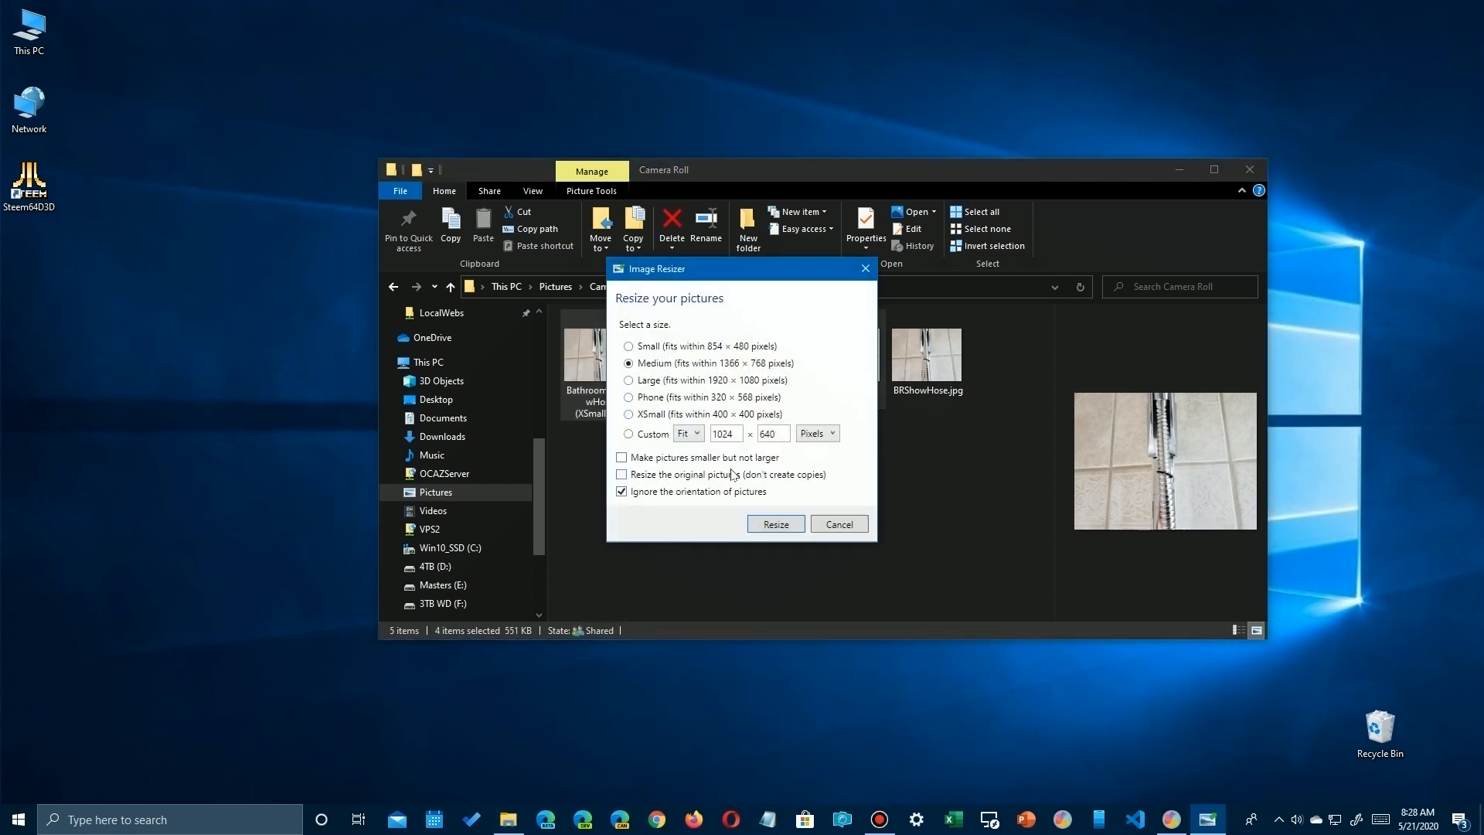
click(775, 524)
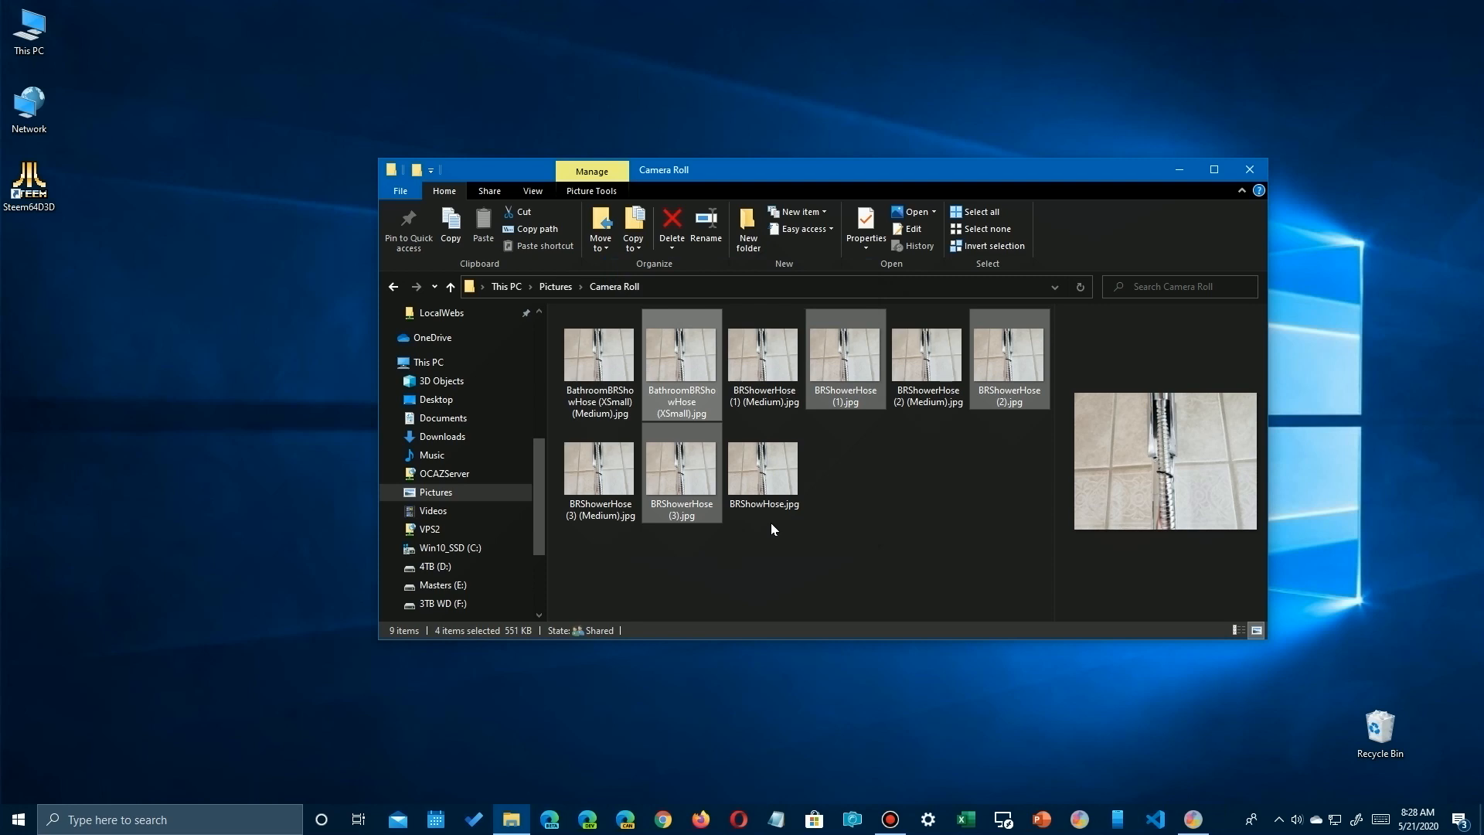
click(771, 526)
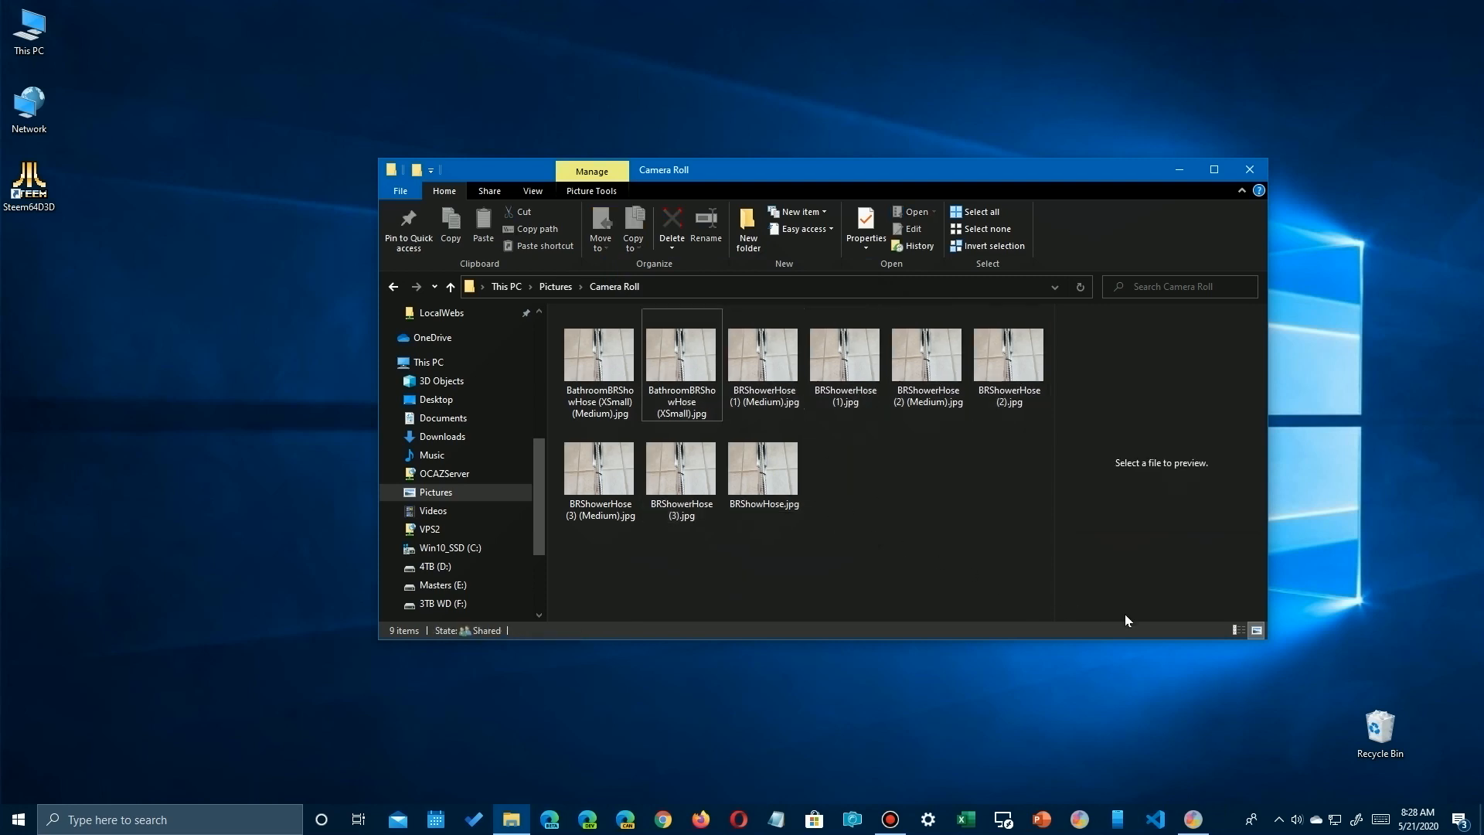
click(1237, 630)
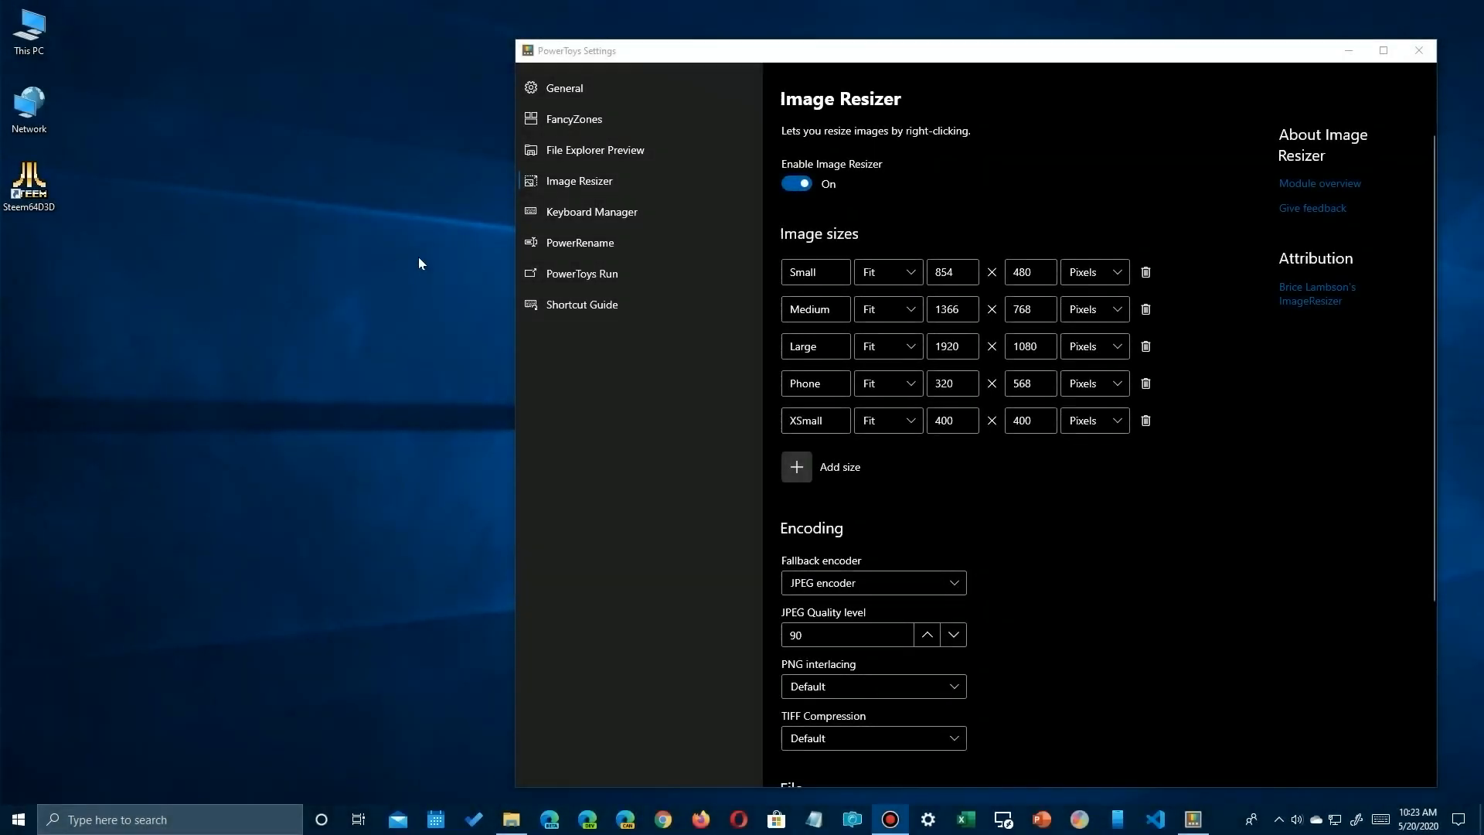
Open the single-key remapping window of Keyboard Manager and add a new remapping row.
click(597, 216)
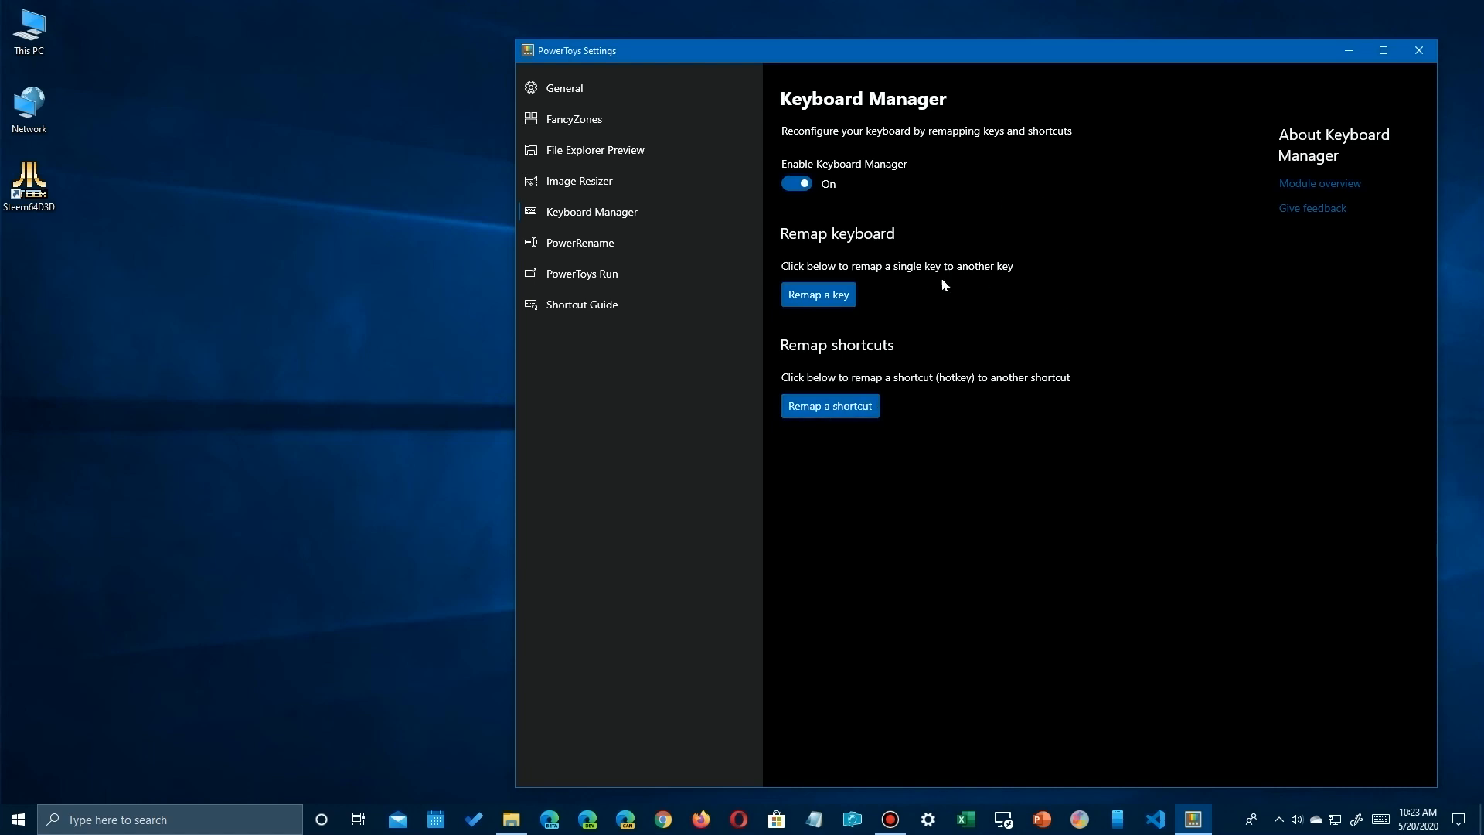
click(812, 296)
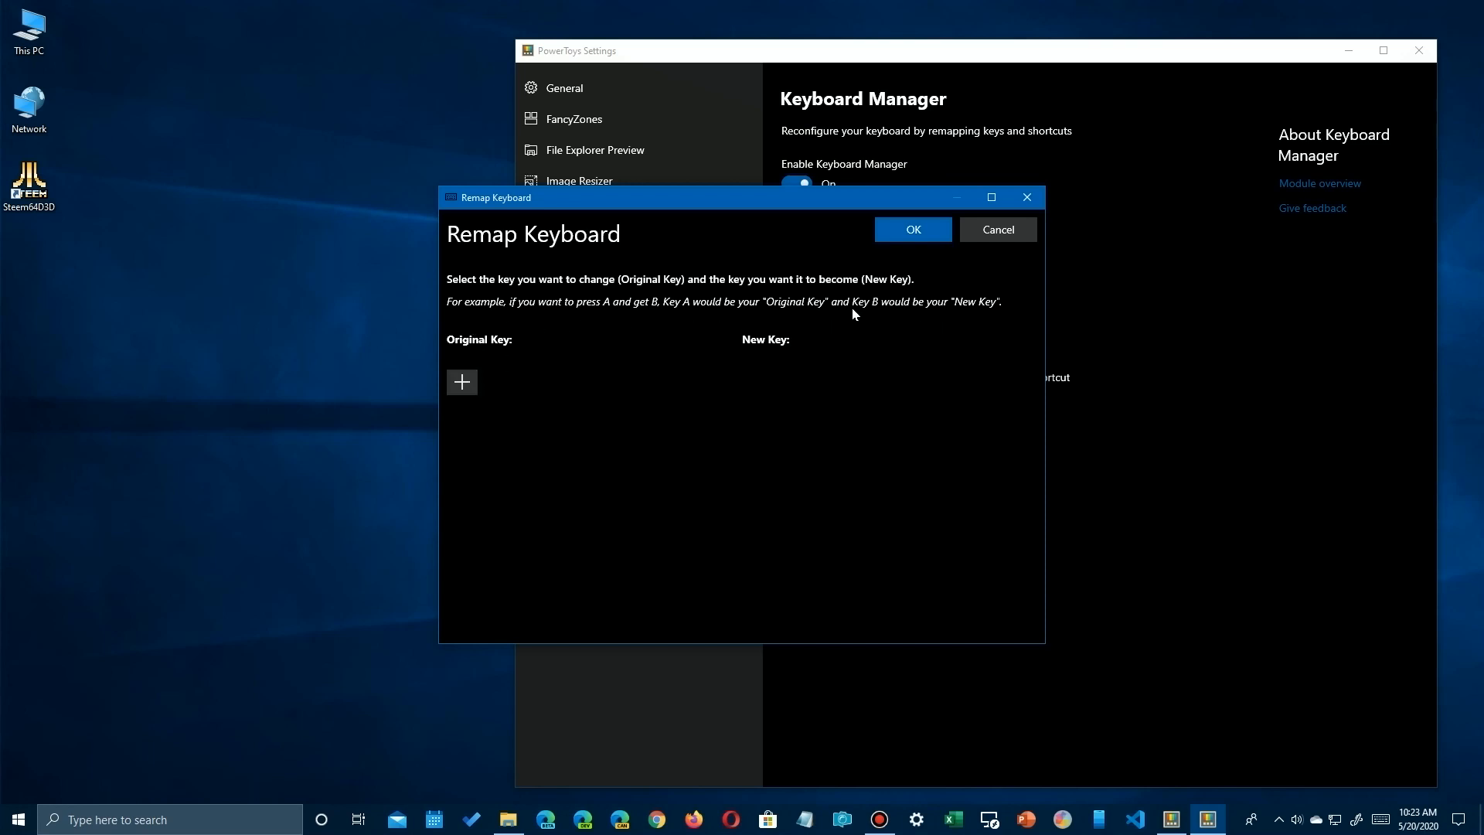
click(461, 382)
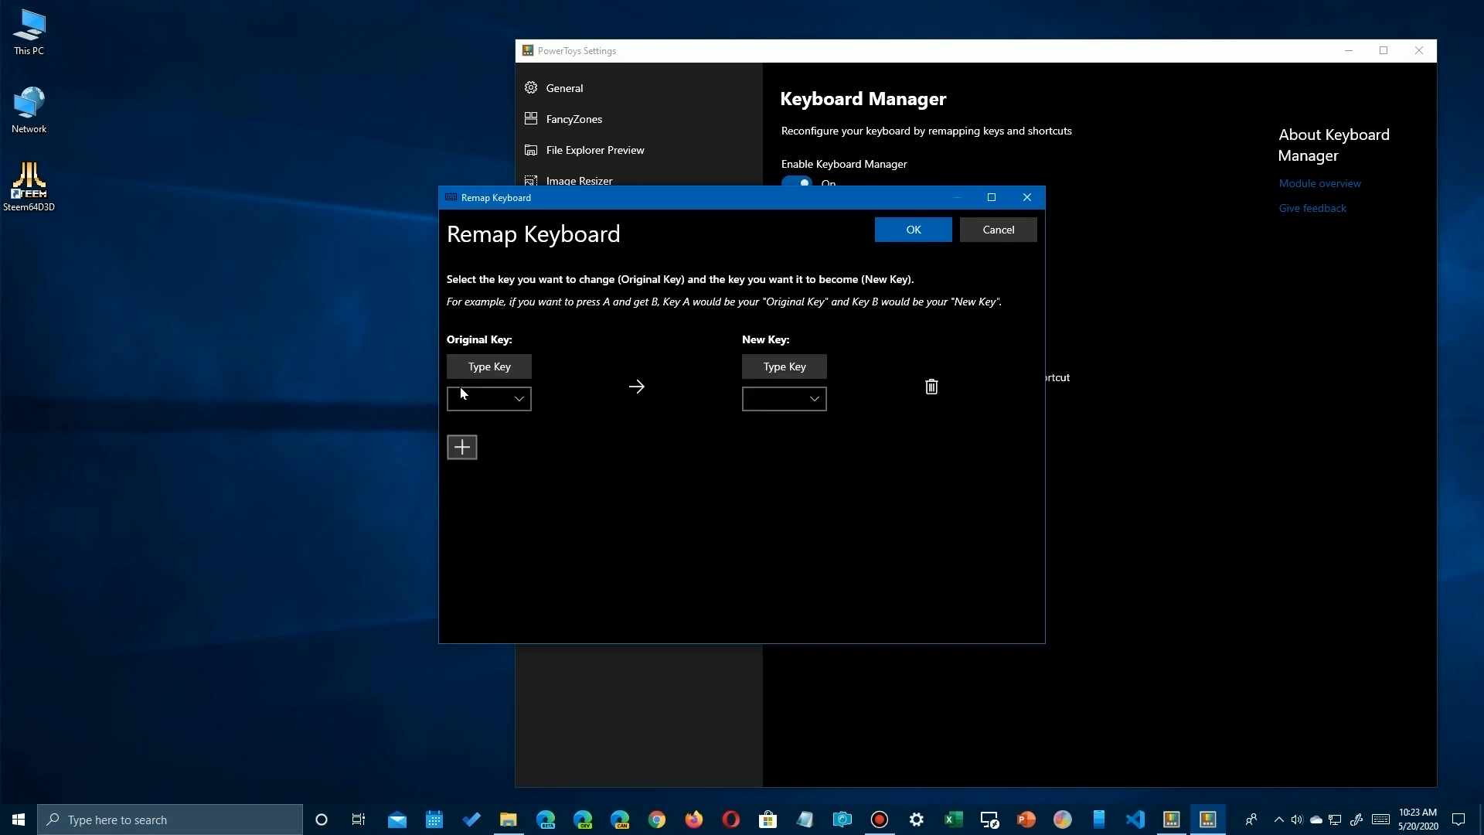
Set the original key of the new remapping to Ctrl (Right).
click(520, 400)
scroll(484, 433, up, 3)
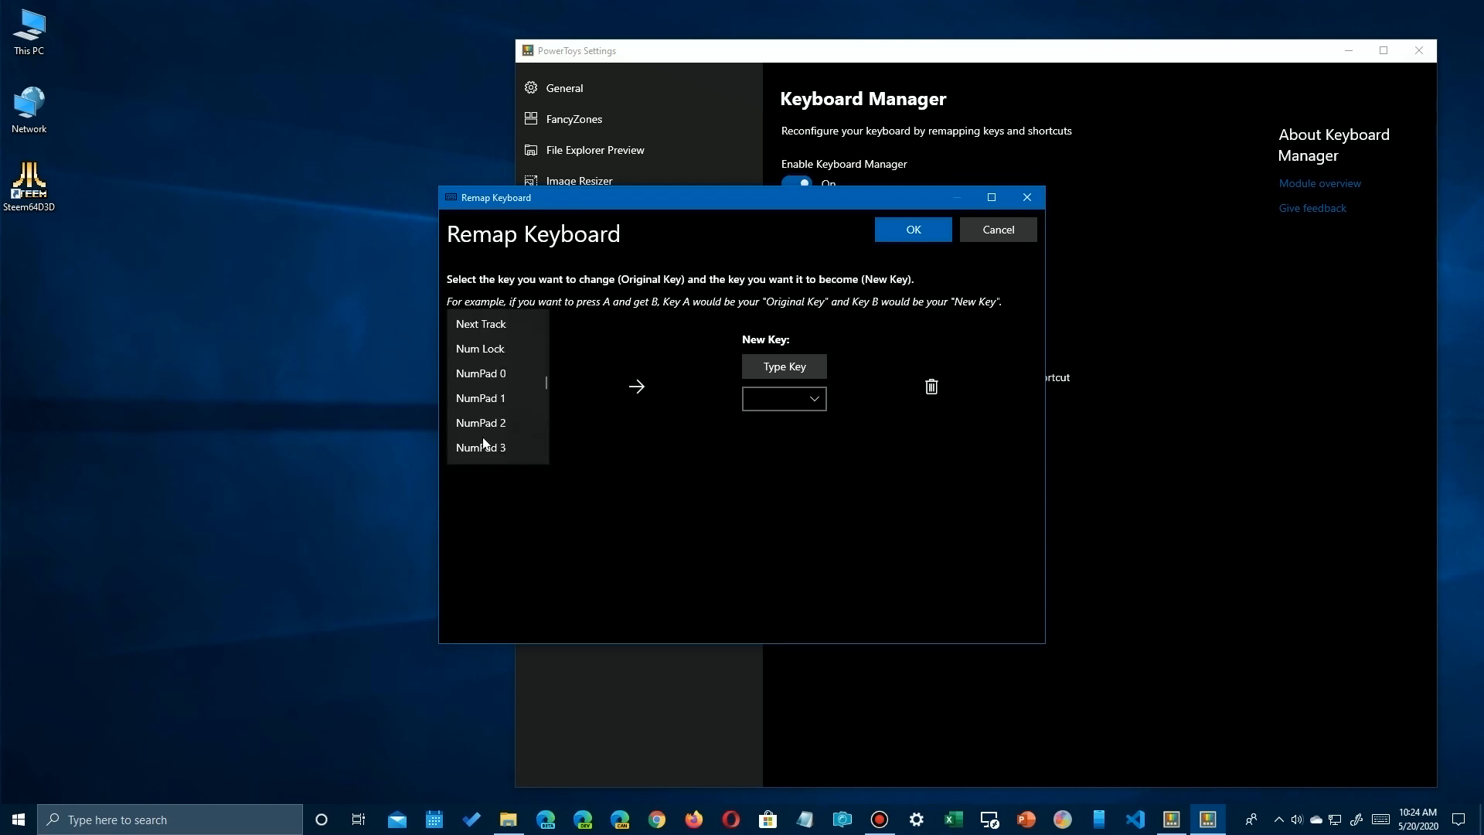
scroll(484, 445, up, 15)
scroll(486, 452, up, 5)
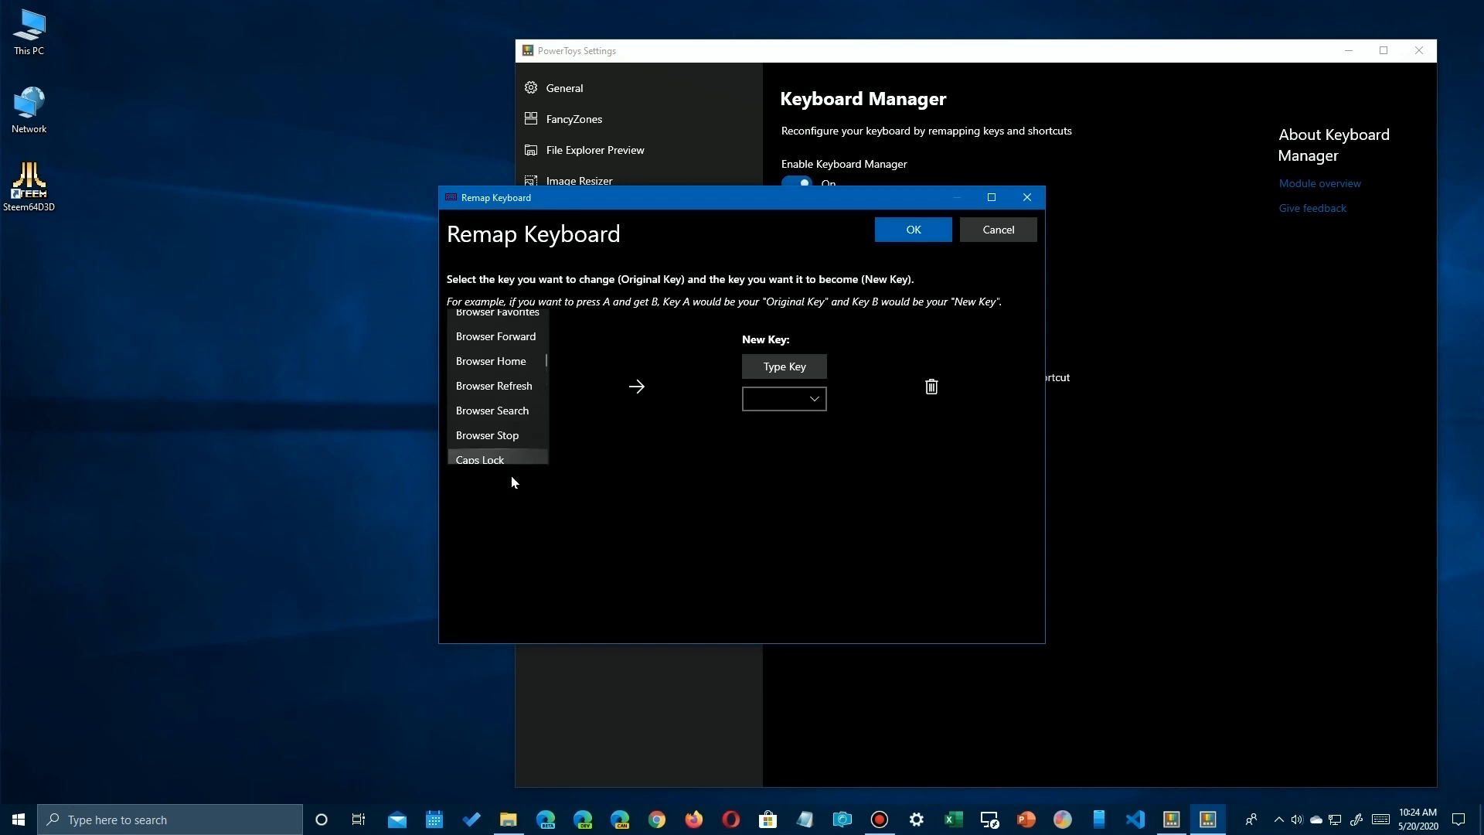
scroll(493, 425, up, 4)
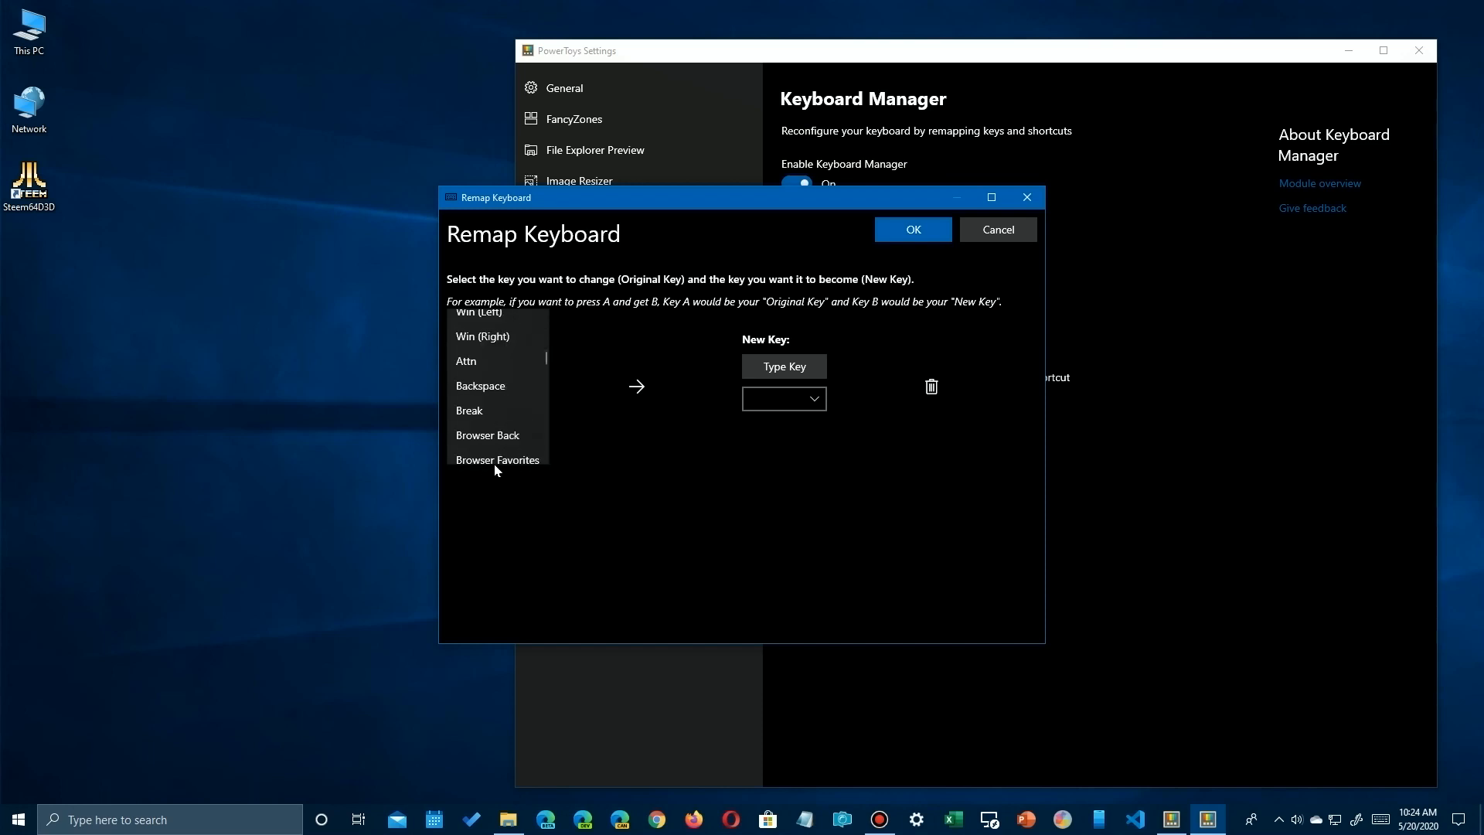
scroll(497, 388, up, 2)
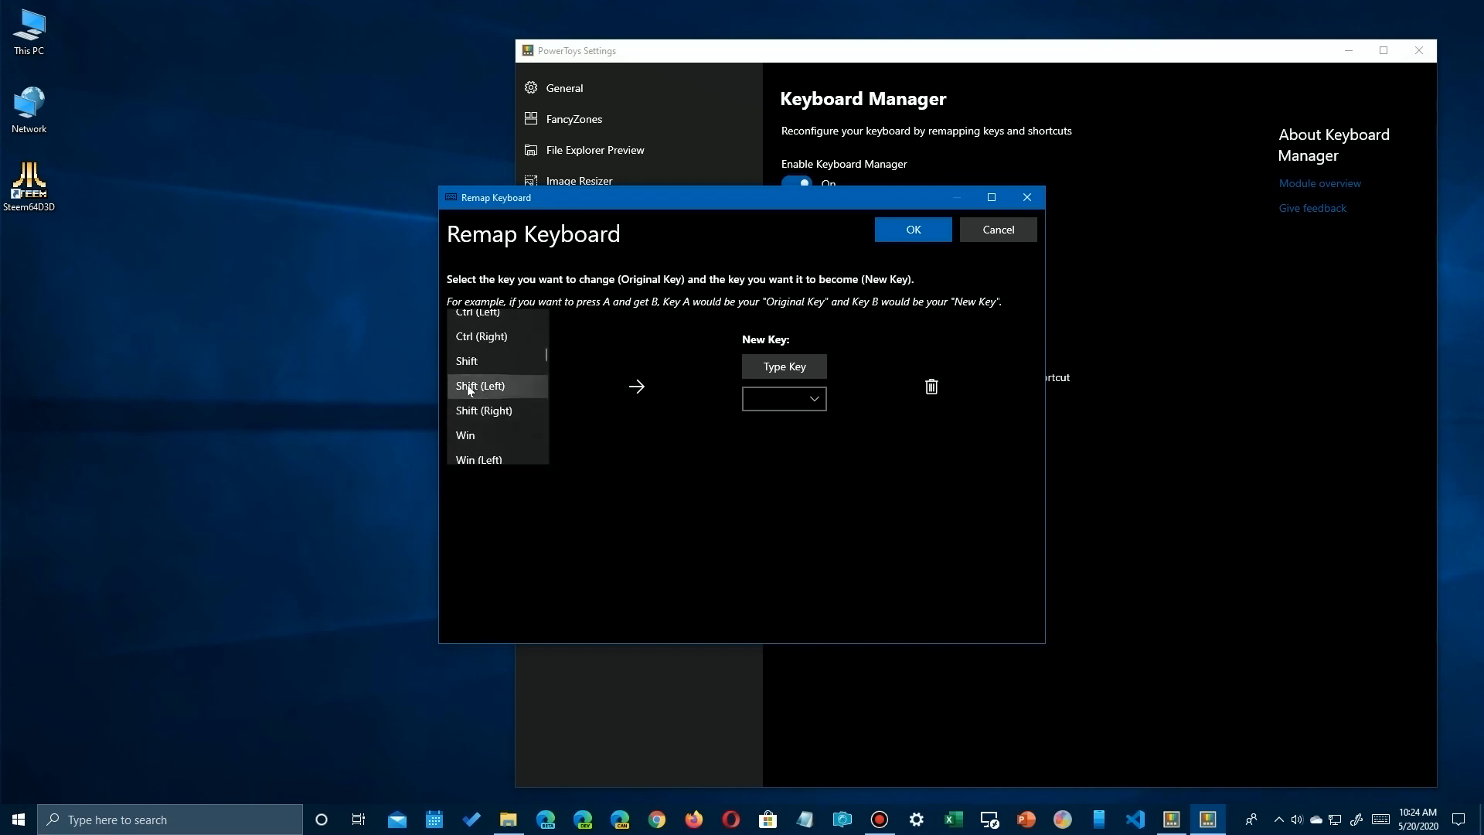
click(487, 336)
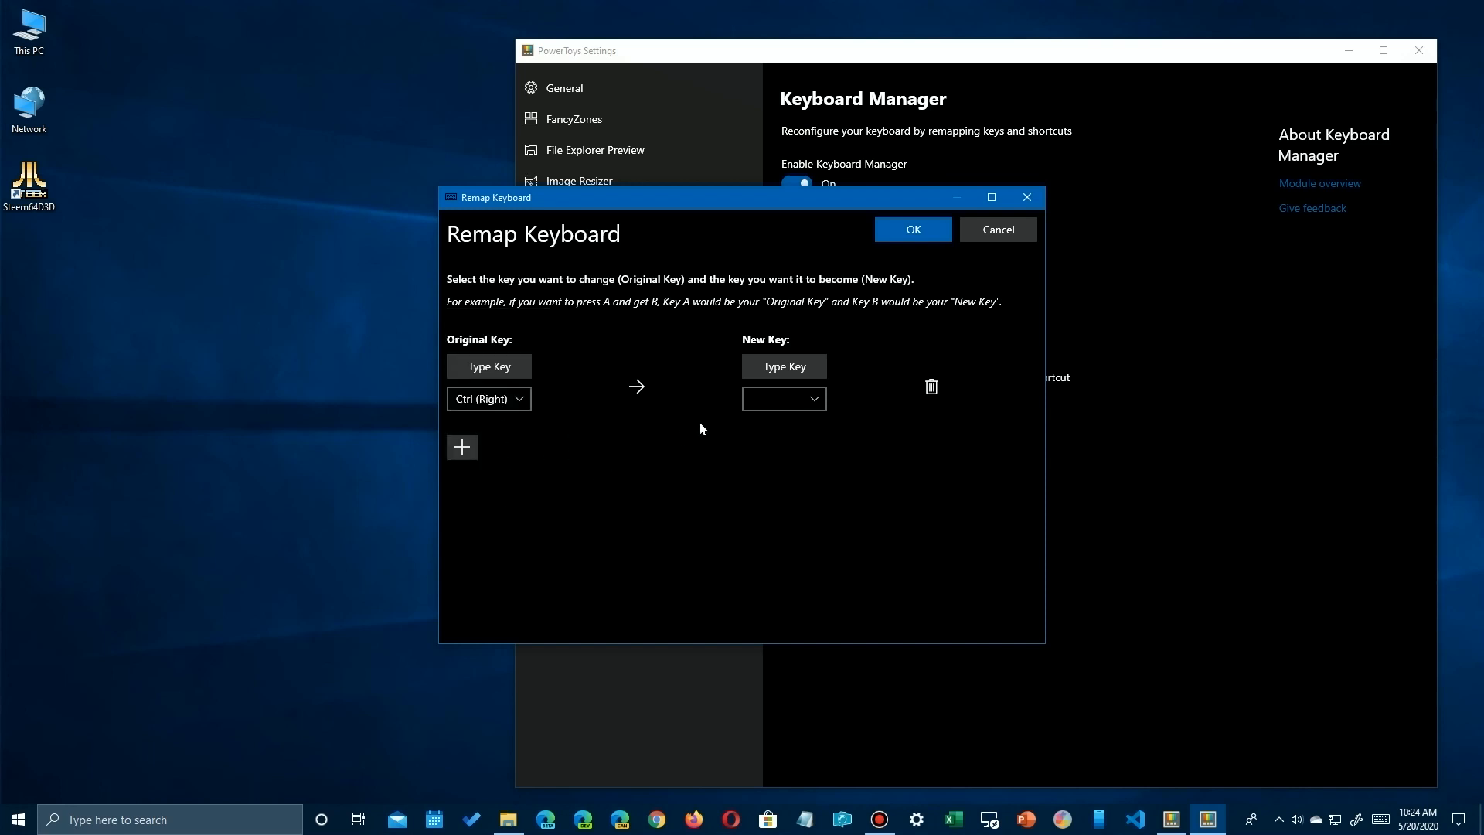
Set the new key of the Ctrl (Right) remapping to S by capturing it from the keyboard.
click(817, 401)
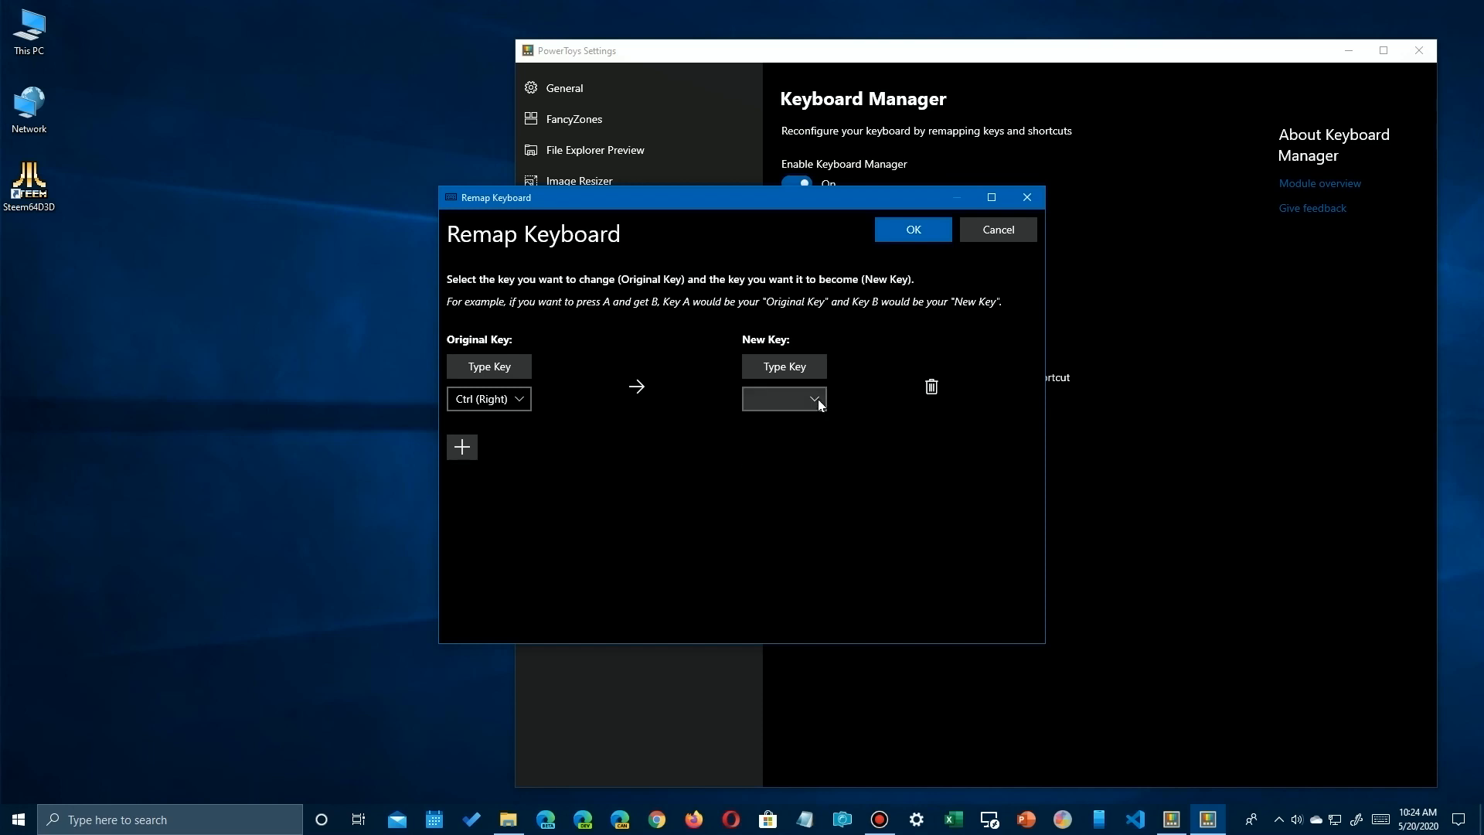
click(677, 493)
click(781, 372)
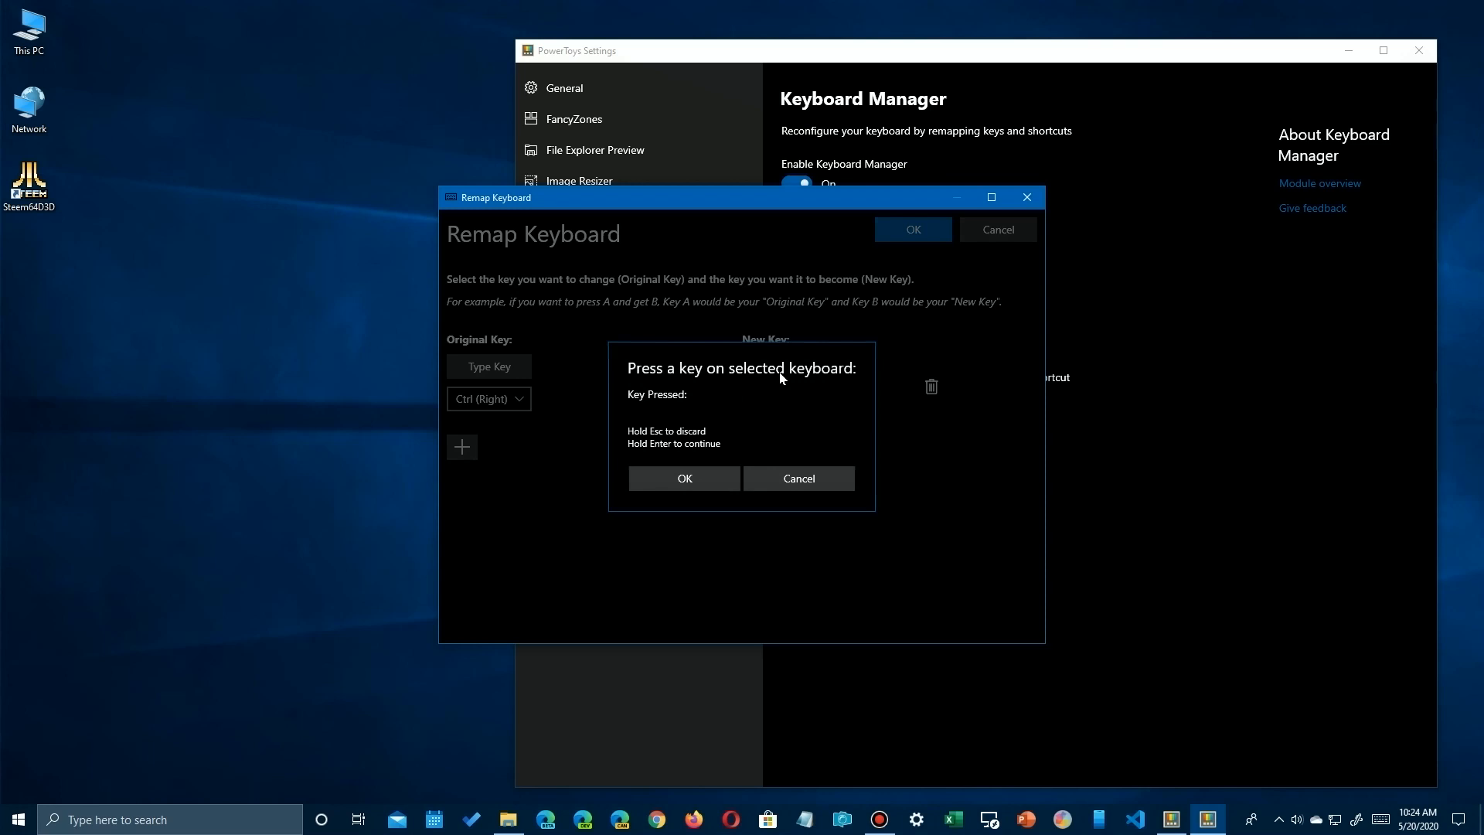
key(s)
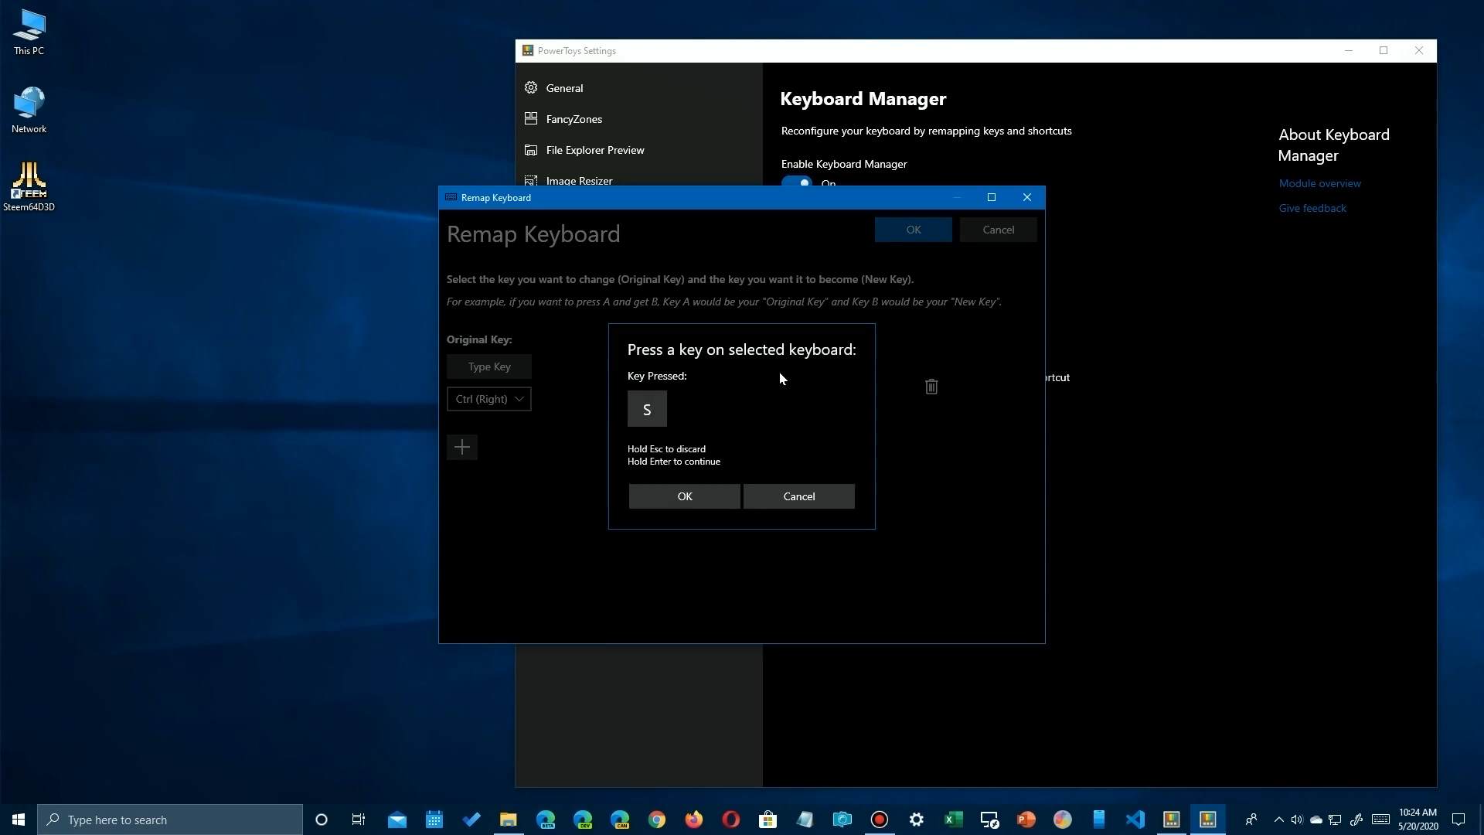
click(702, 503)
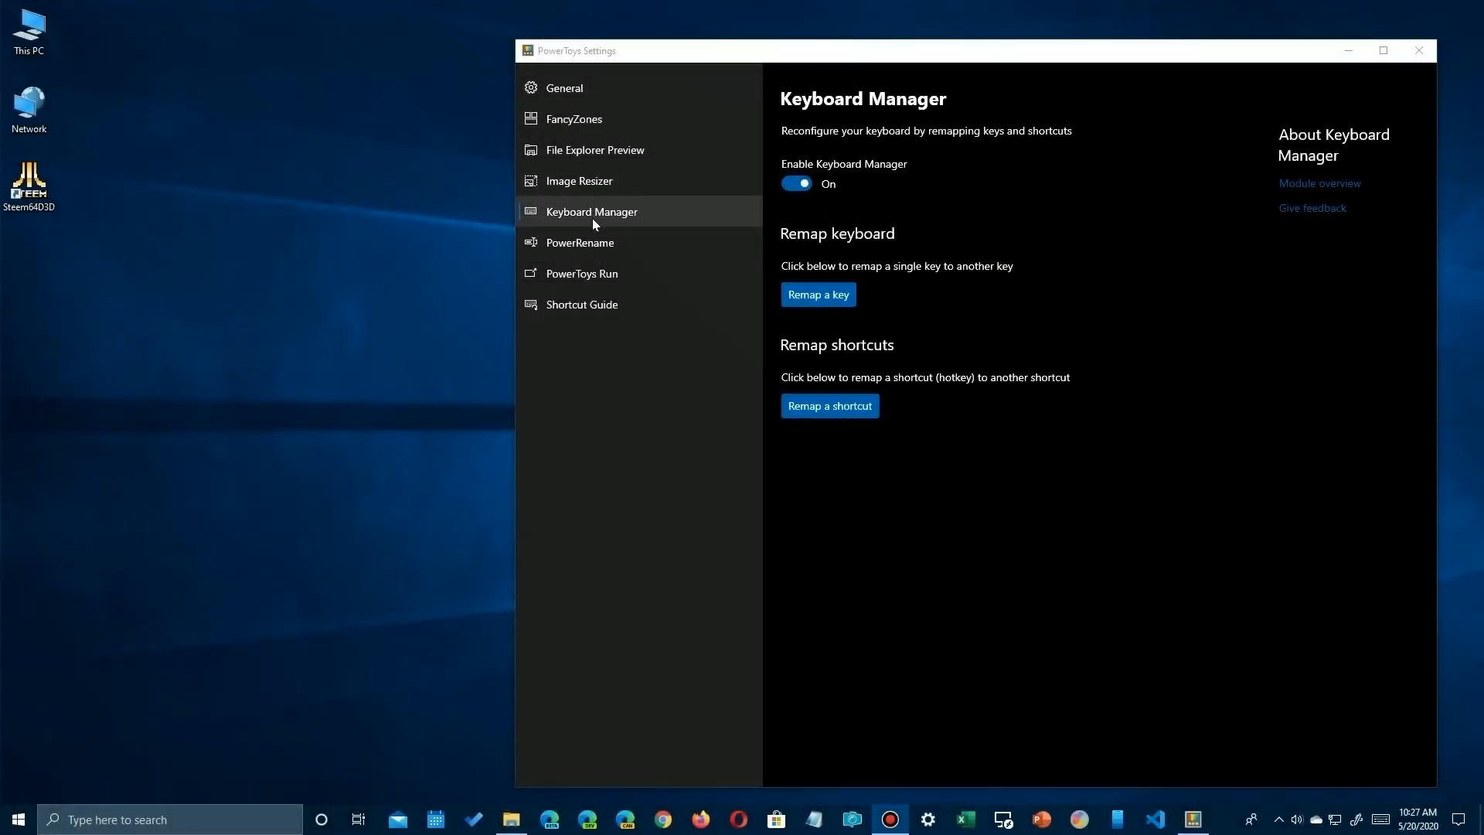
Show the PowerRename settings, then switch to File Explorer and open the Camera Roll folder in Pictures.
click(584, 244)
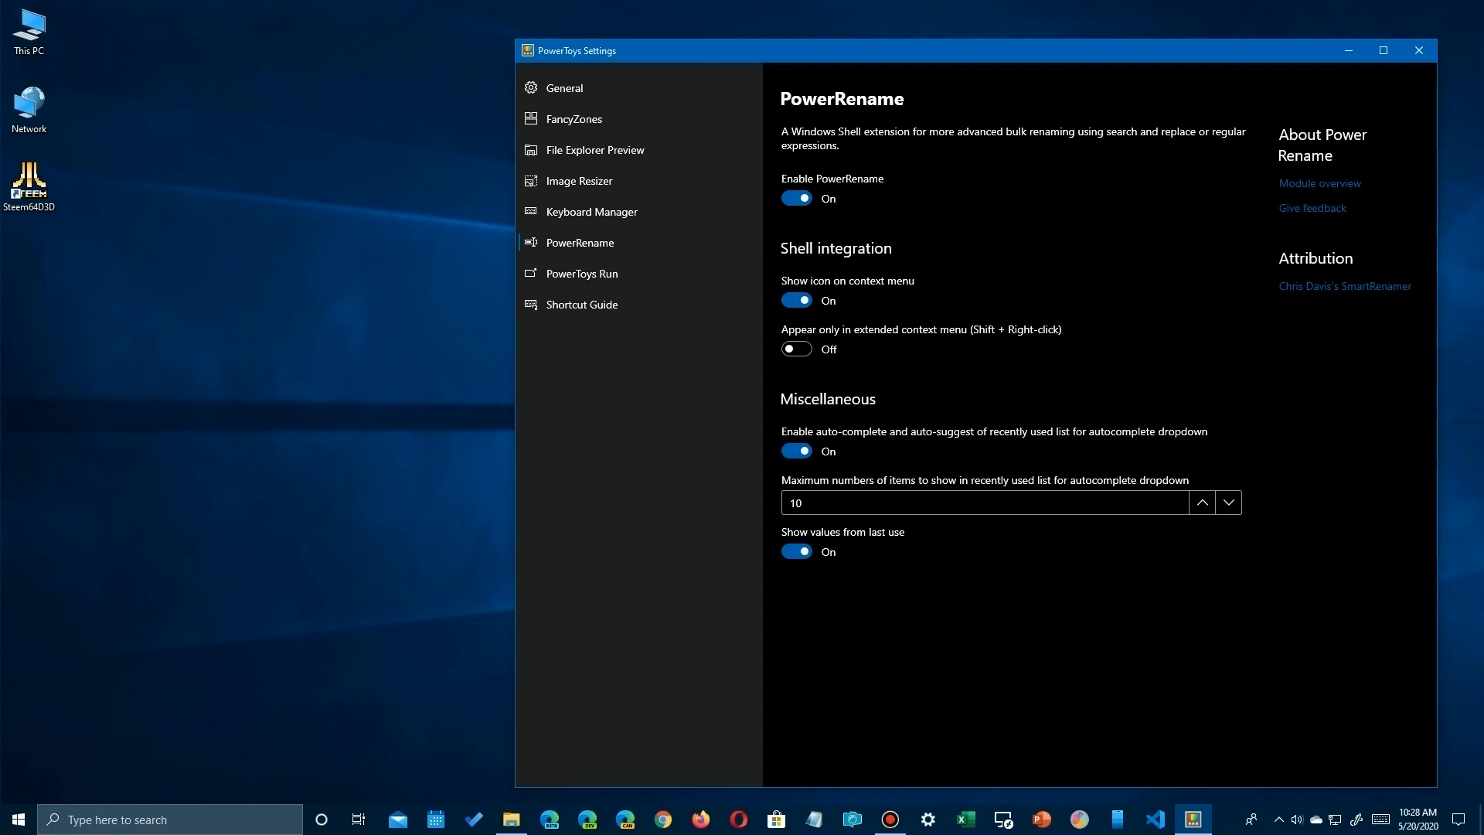
key(alt+Tab)
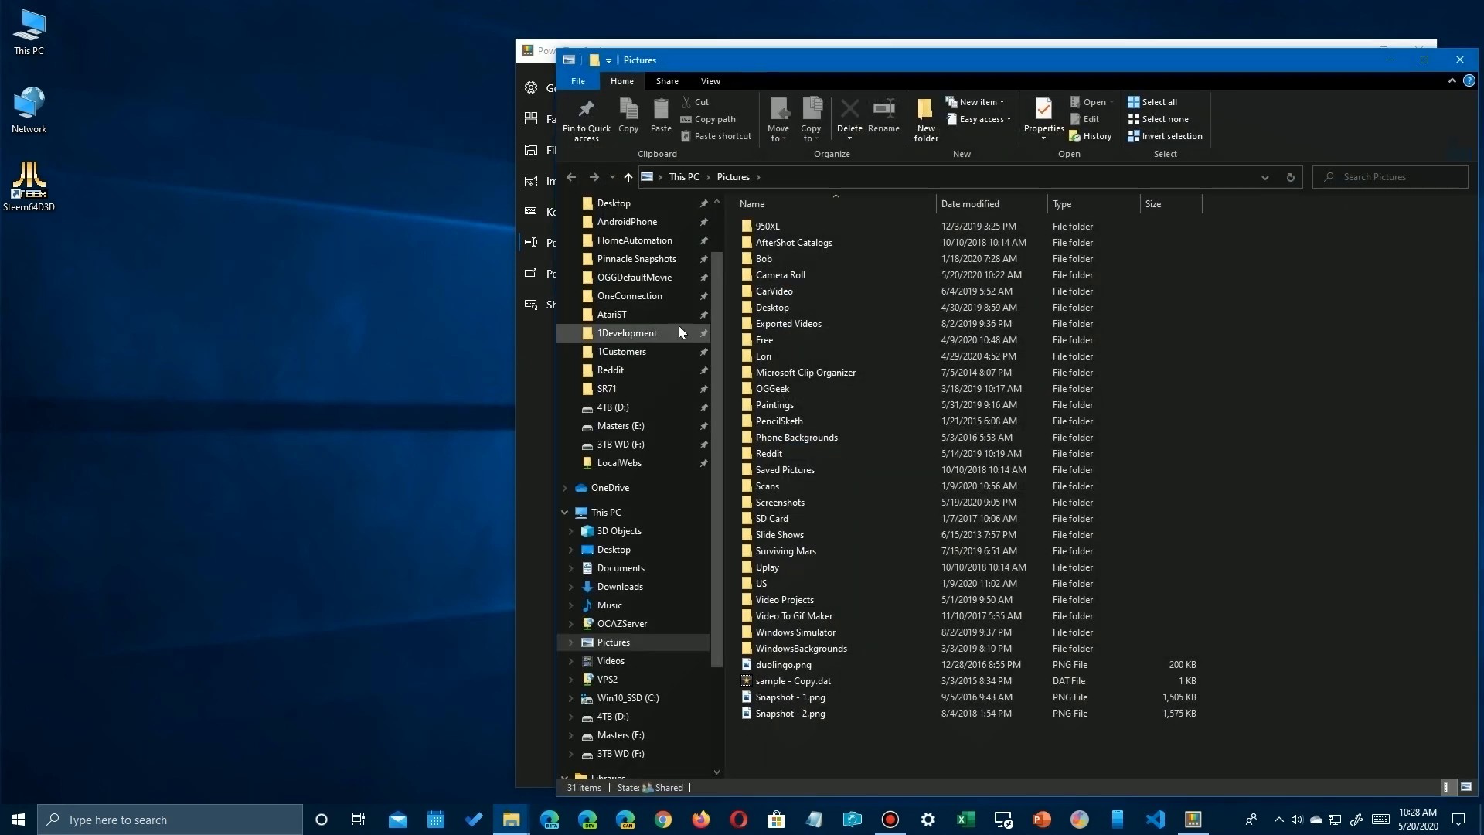
click(792, 276)
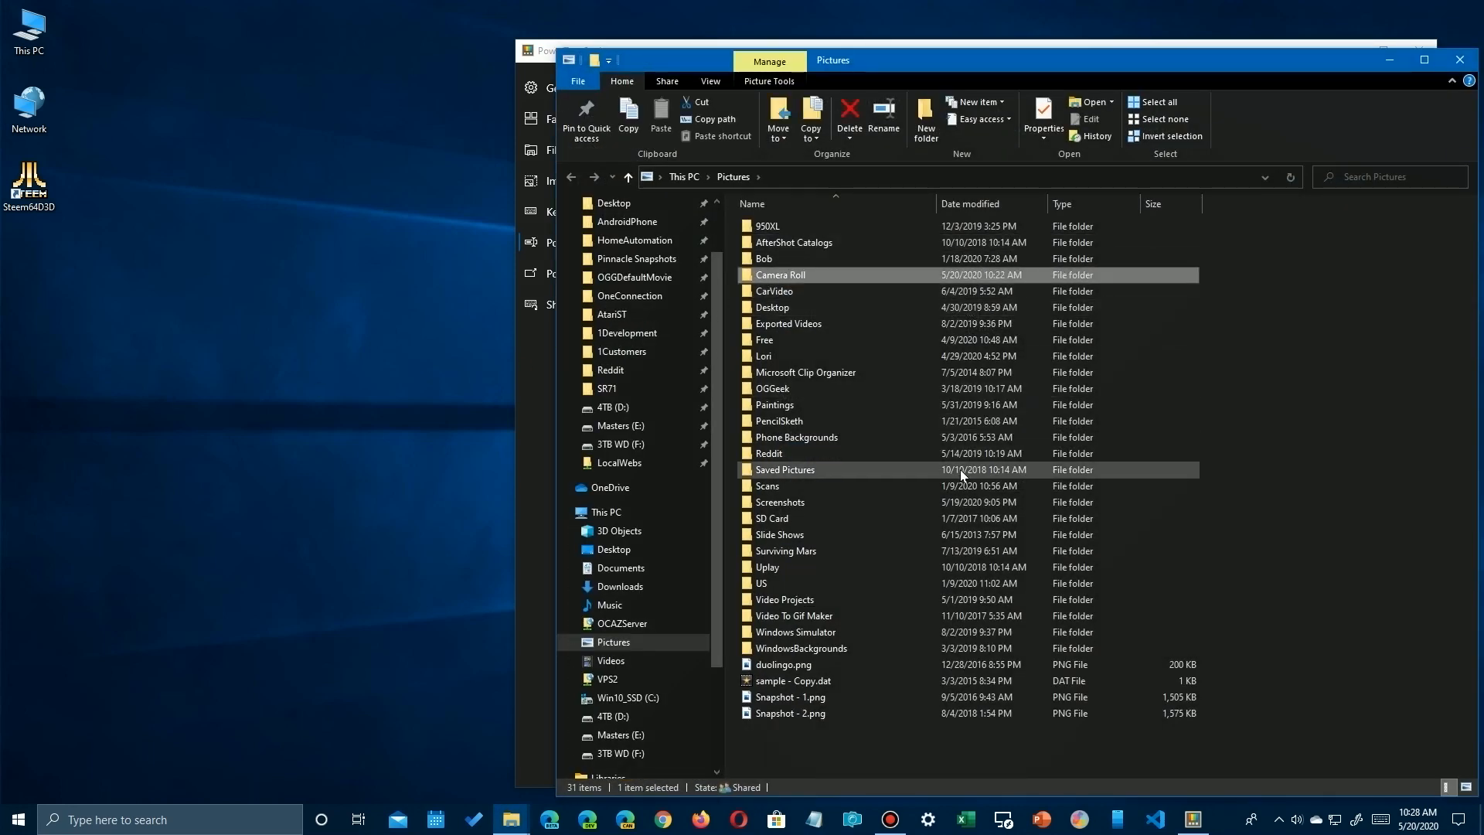
double_click(782, 275)
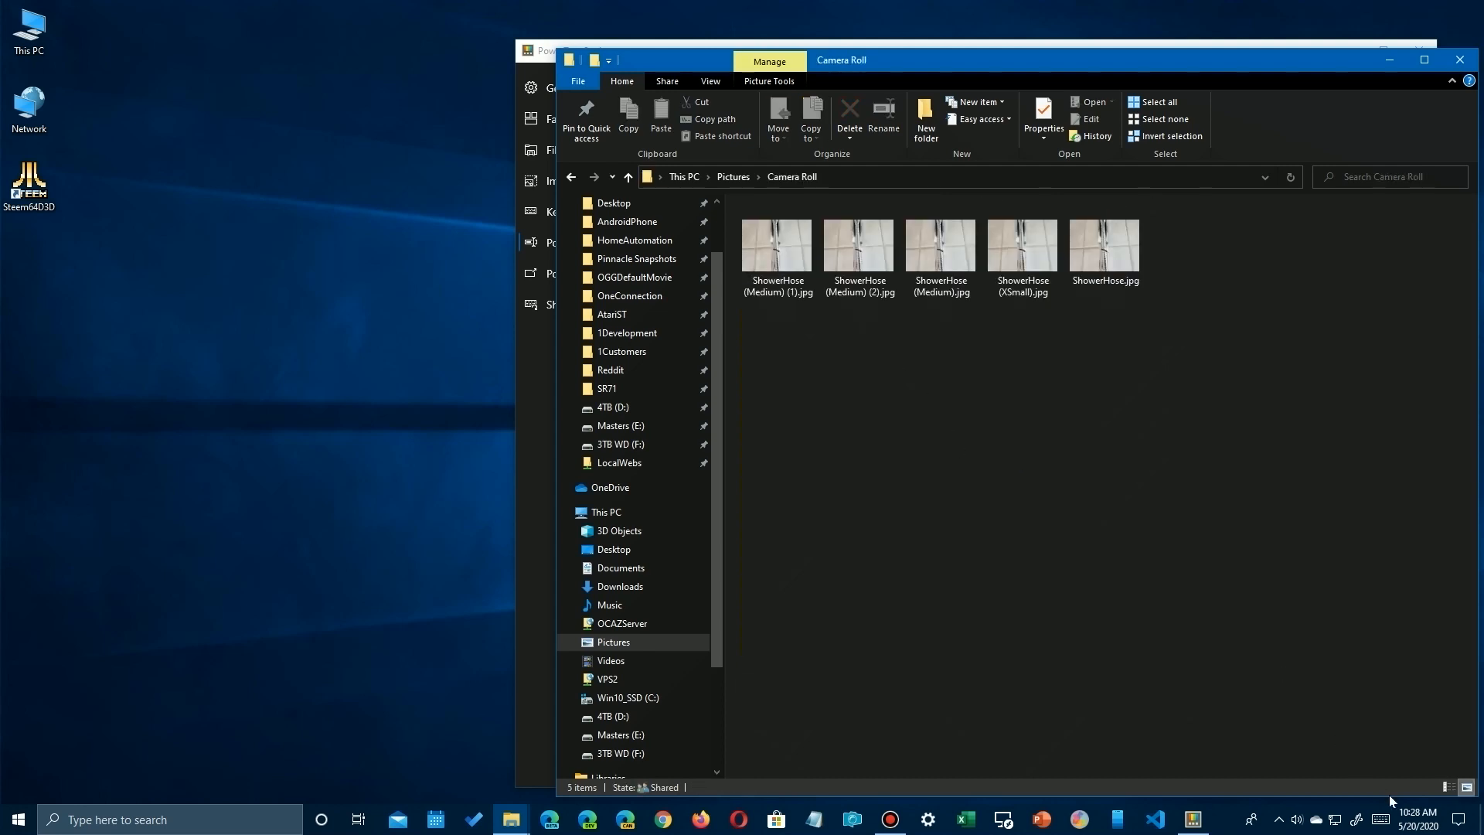
Show the Camera Roll folder in details view and widen the Name column to fit the full file names.
click(1445, 787)
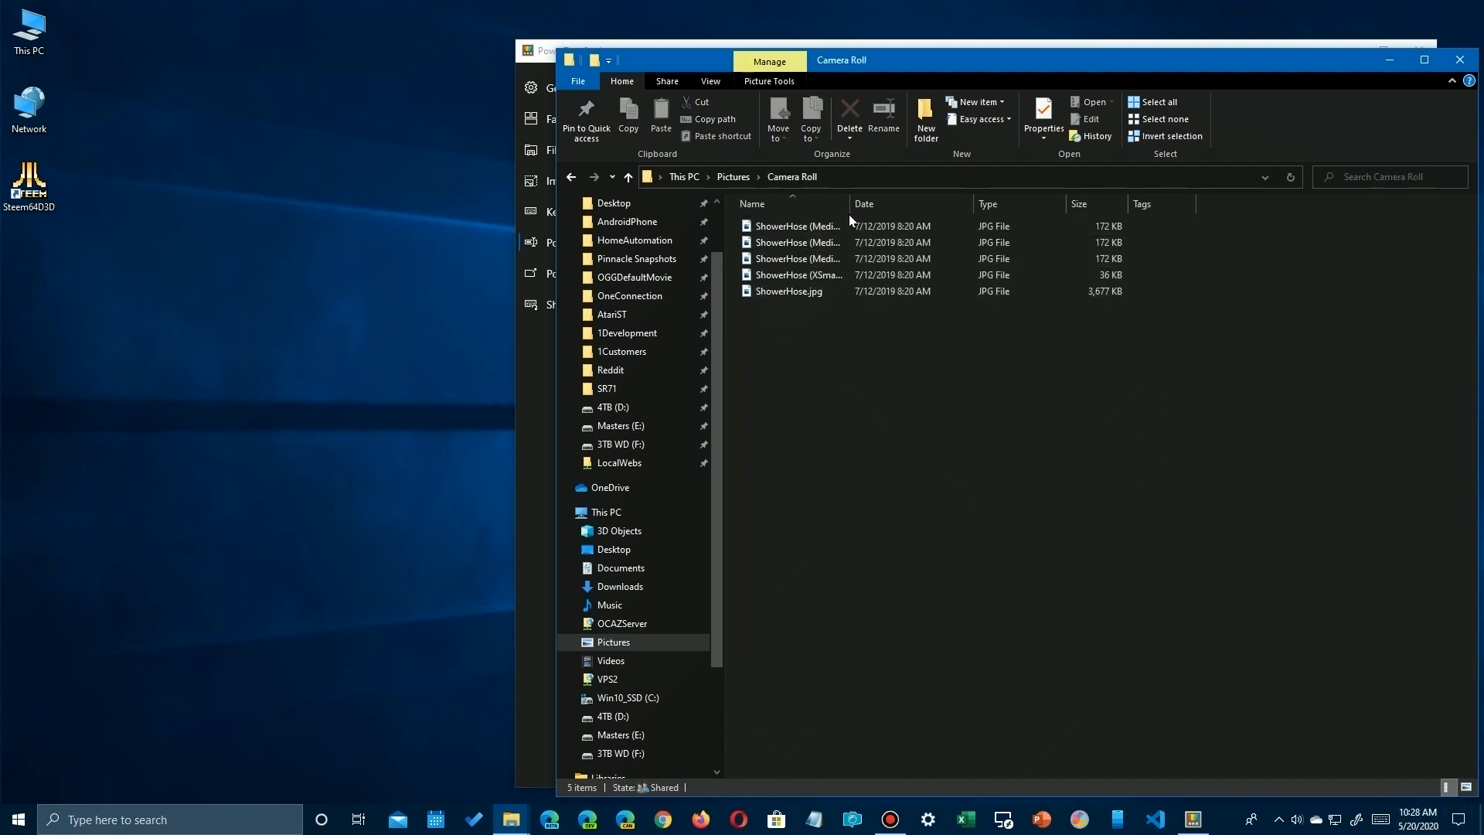
drag(849, 211, 995, 207)
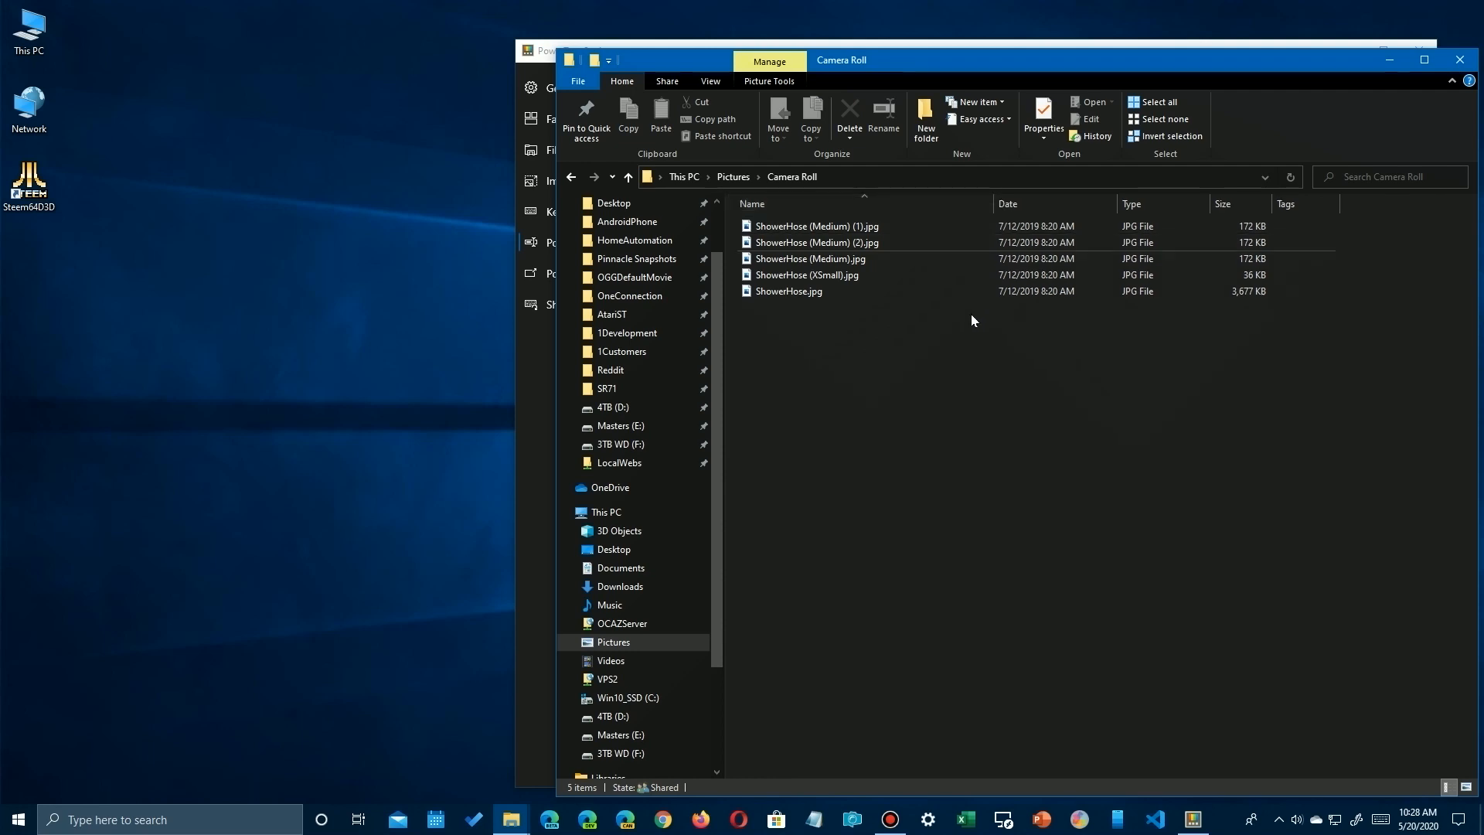
drag(944, 76, 980, 77)
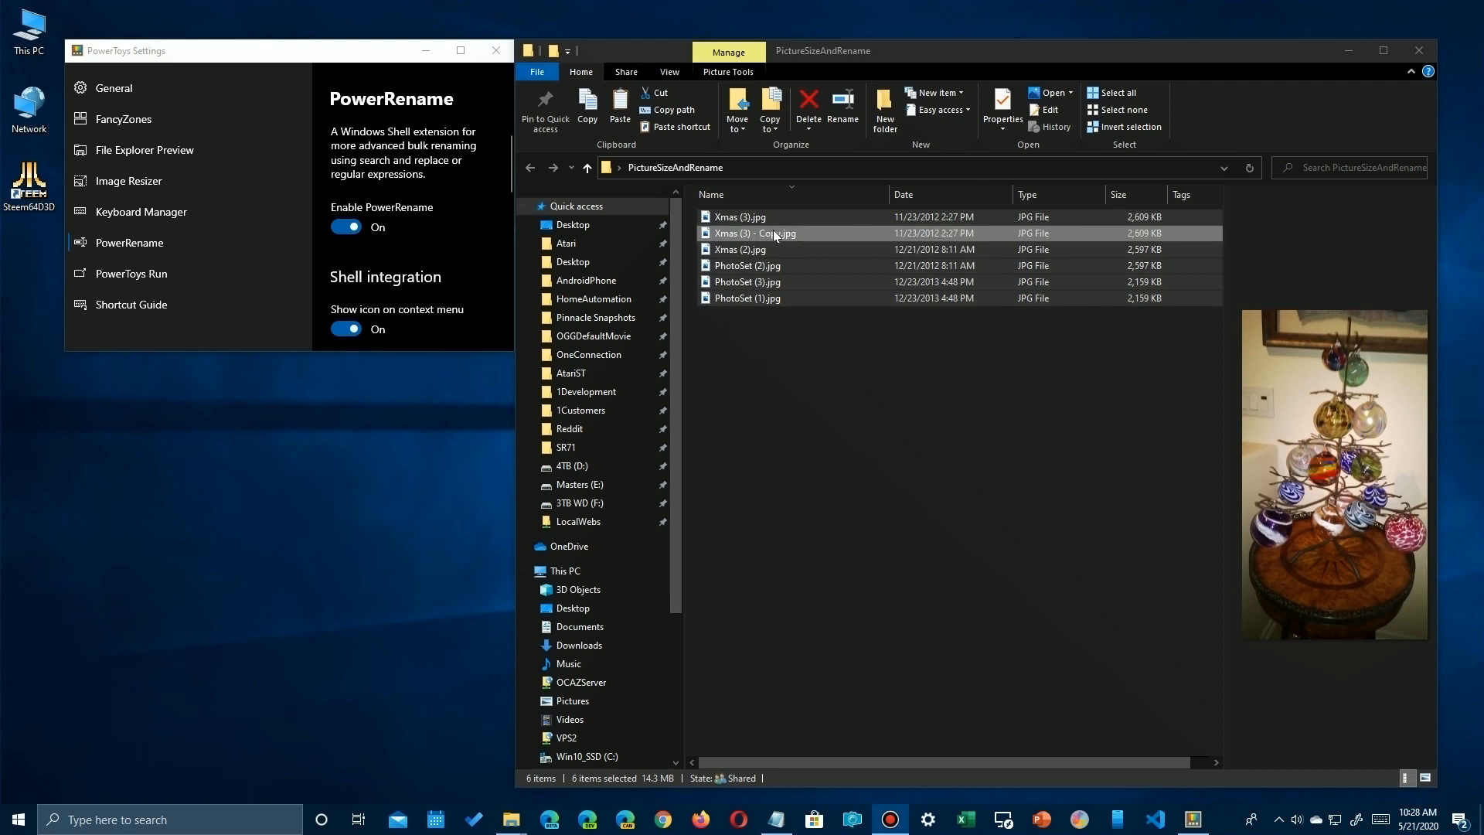
Open PowerRename for all six pictures in the PictureSizeAndRename folder and set the search text to PhotoSet.
drag(799, 336, 733, 224)
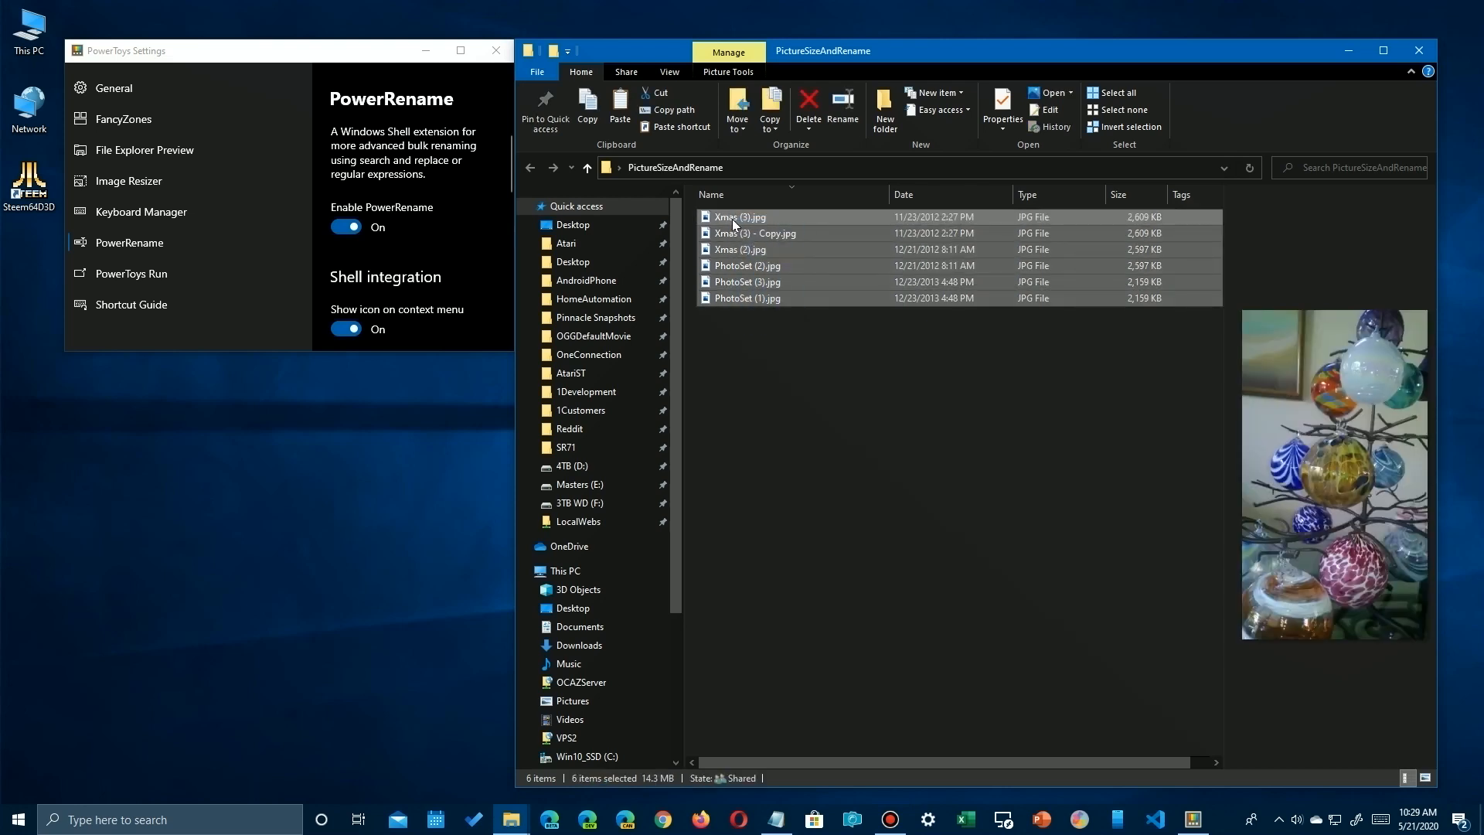
right_click(733, 224)
click(810, 534)
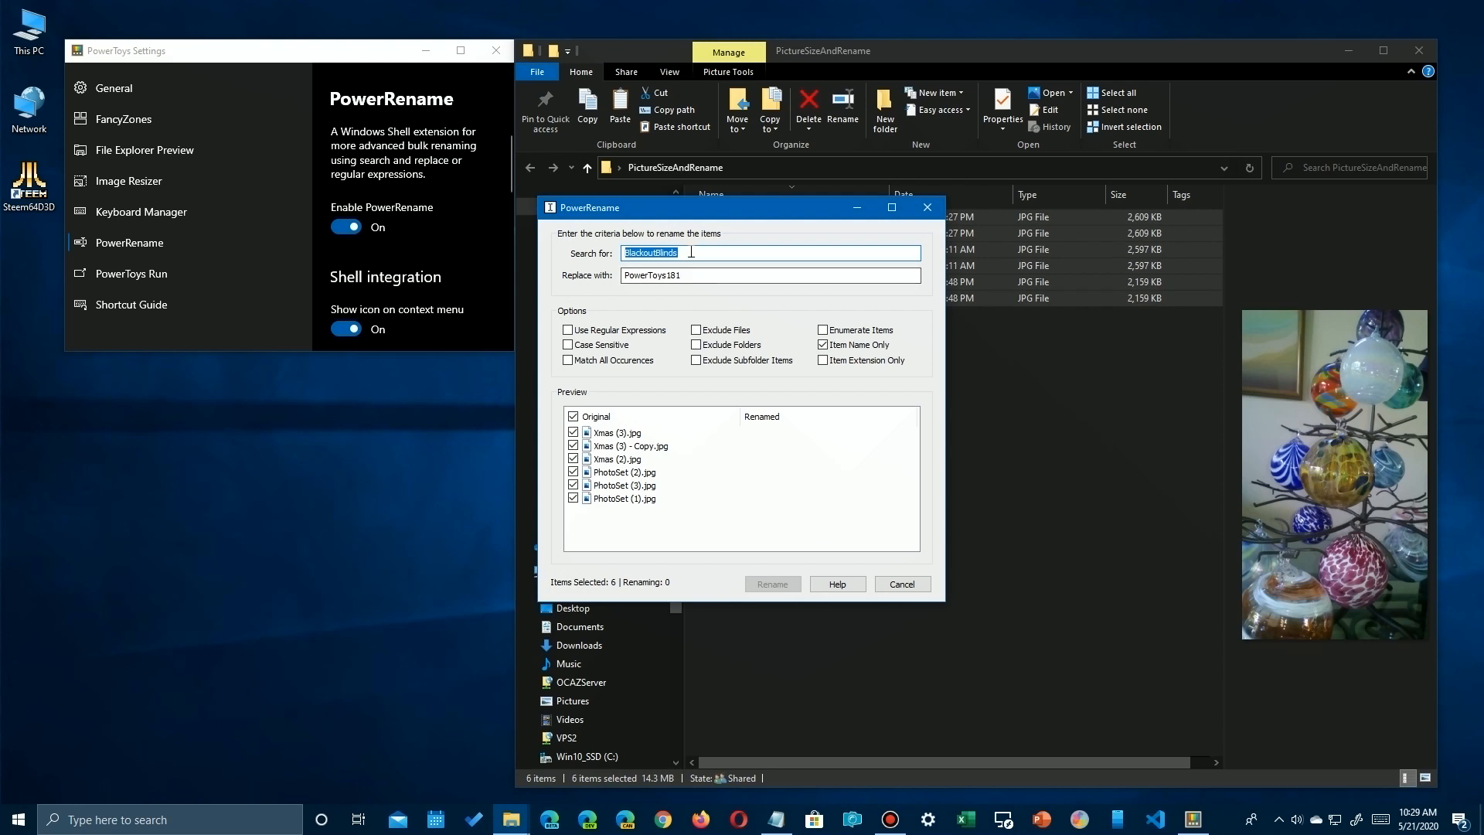
text(Phto)
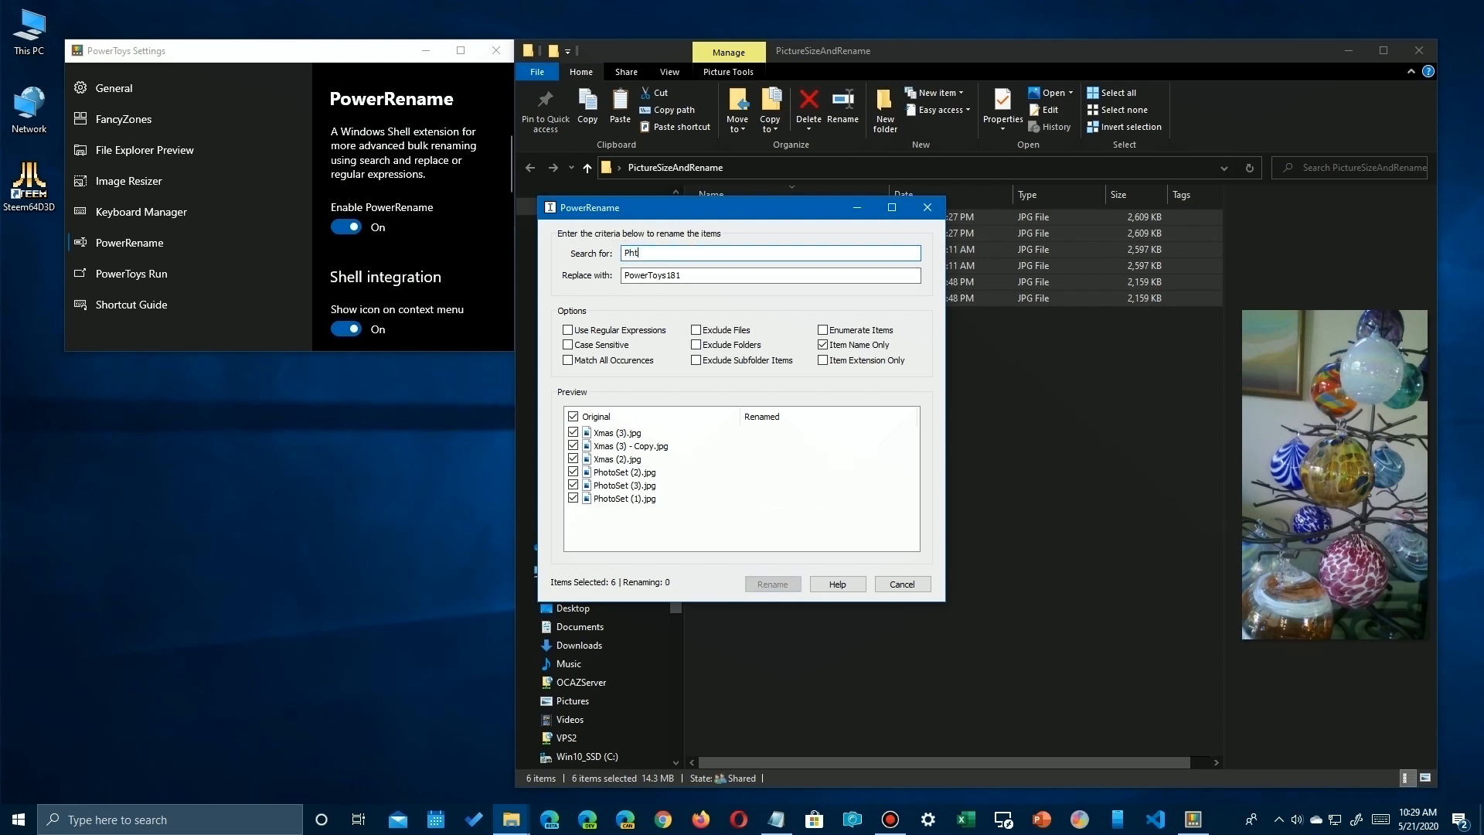
key(BackSpace)
text(otoSet)
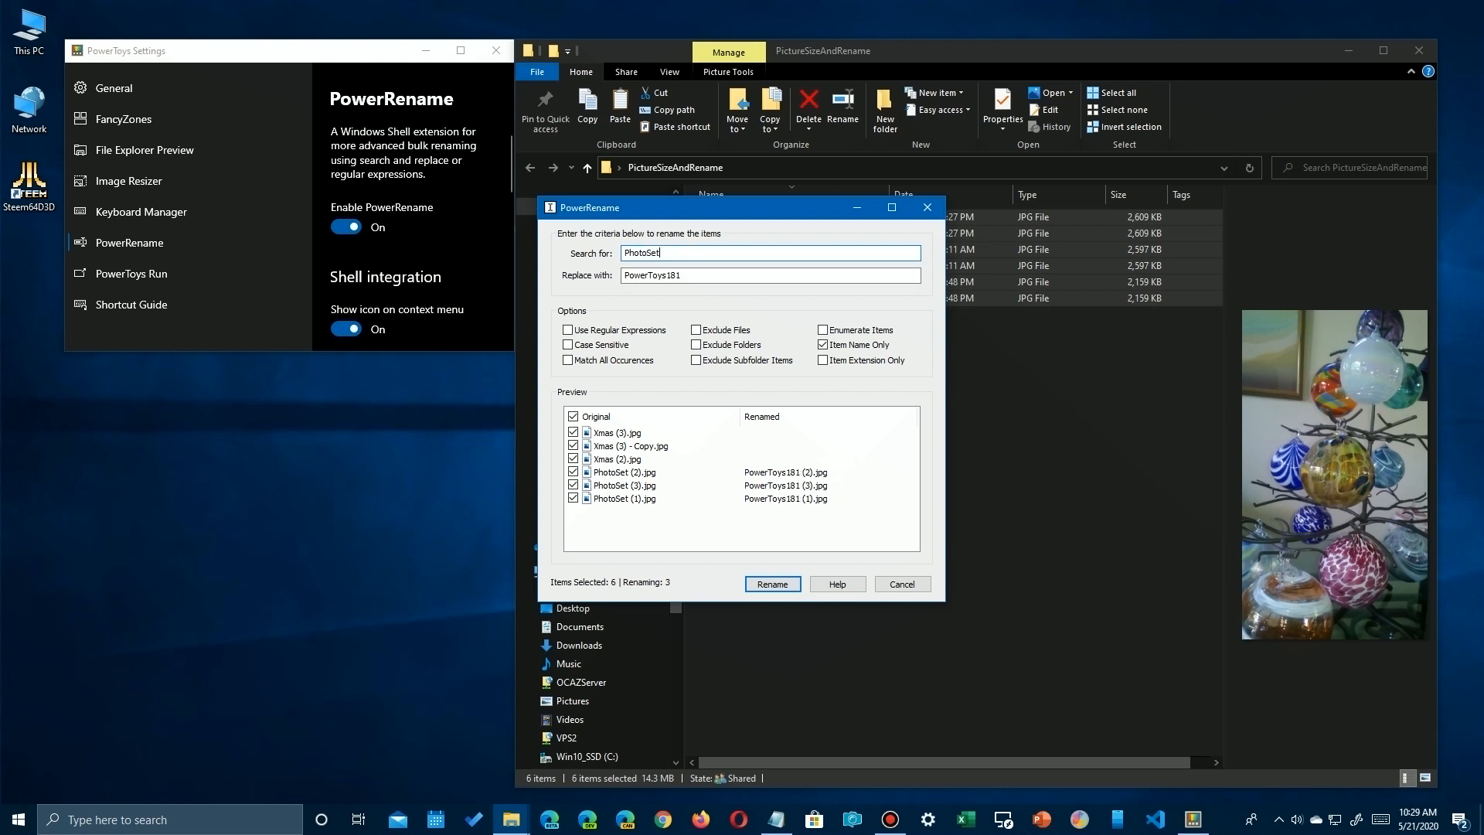
Set the PowerRename replacement text to Xmas2013 and rename the matching PhotoSet files.
key(Tab)
text(Xmas203)
key(BackSpace)
text(13)
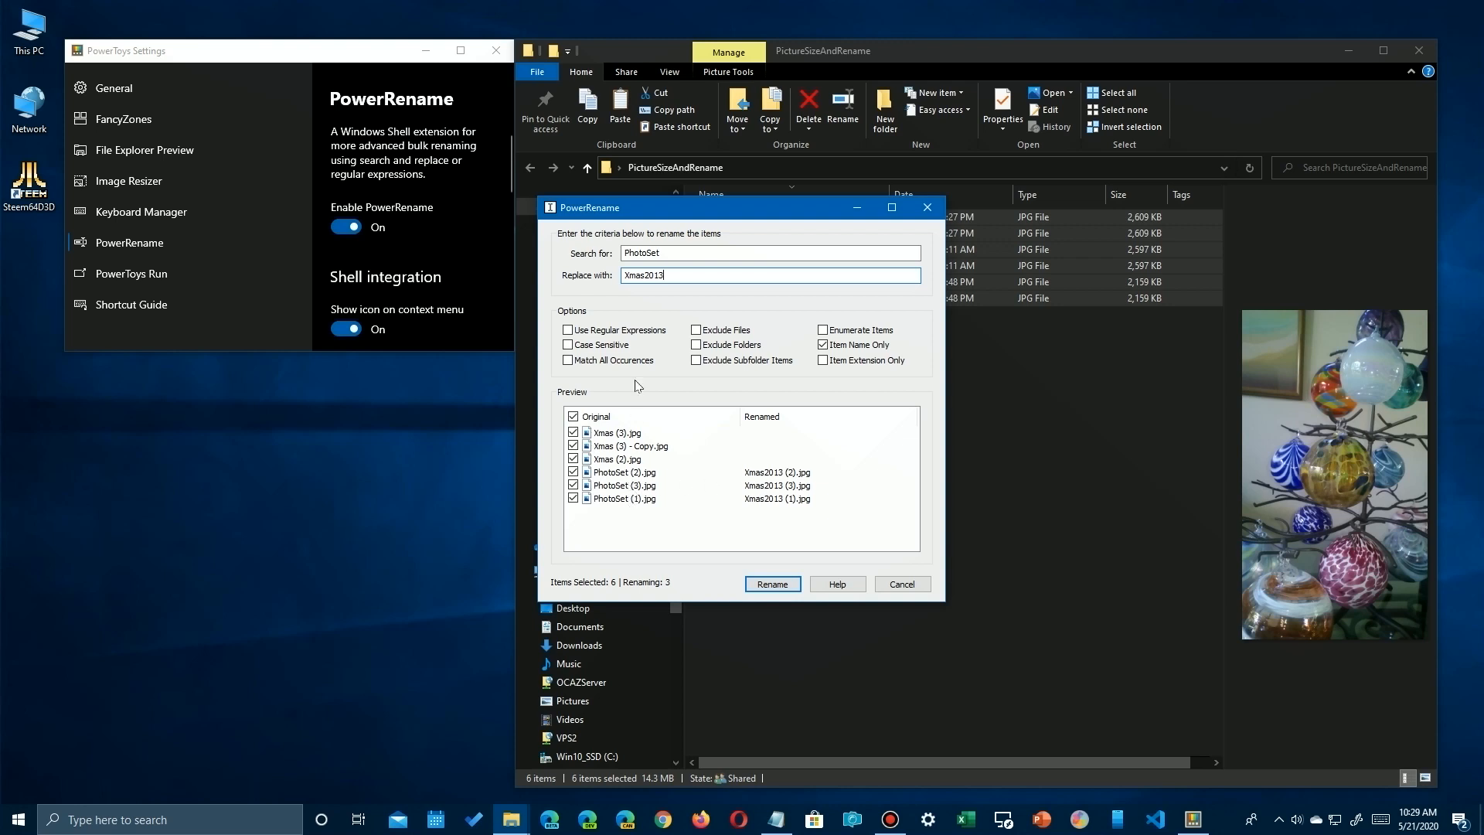
drag(673, 253, 605, 246)
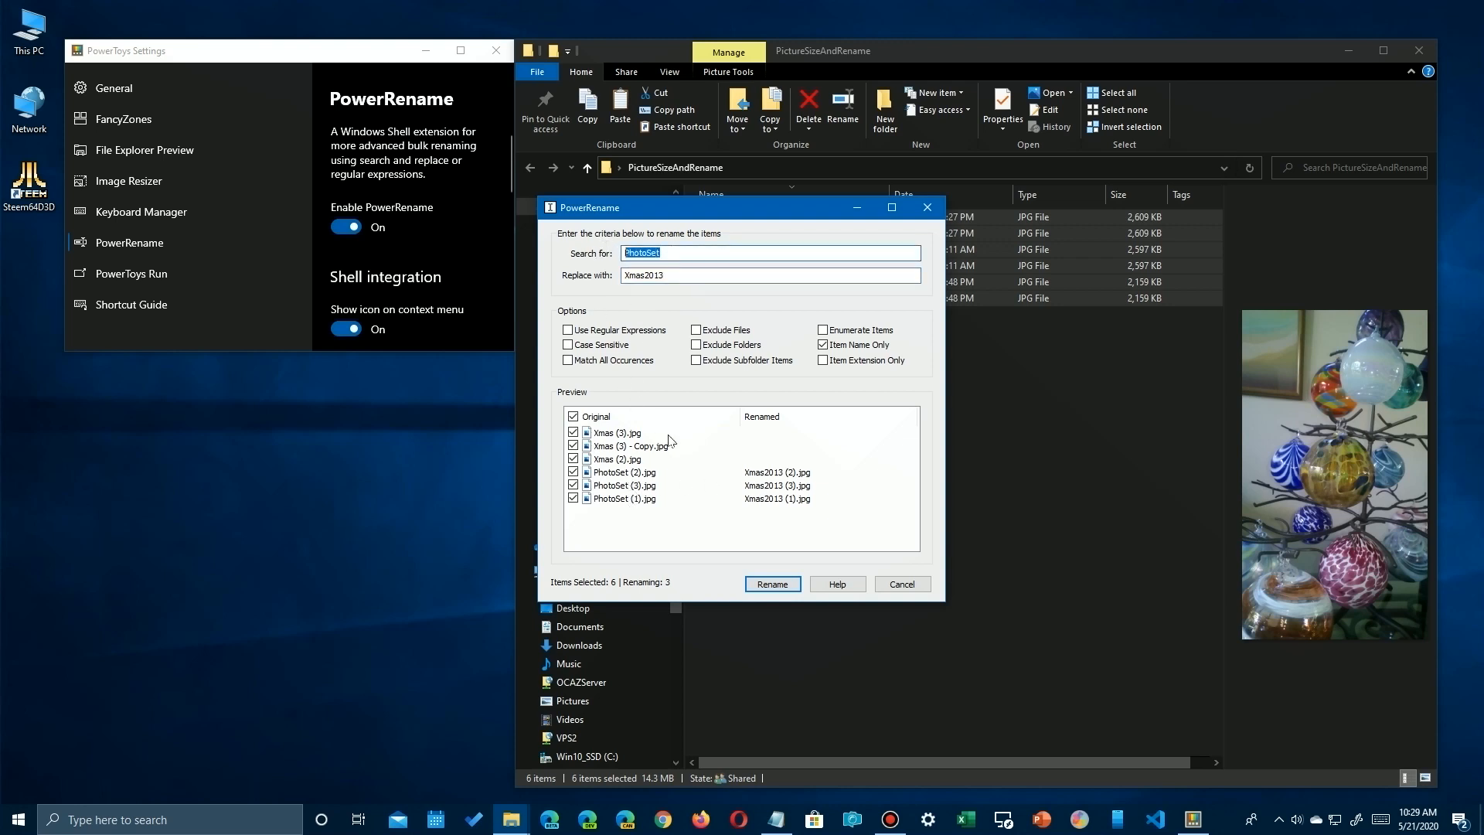
click(772, 585)
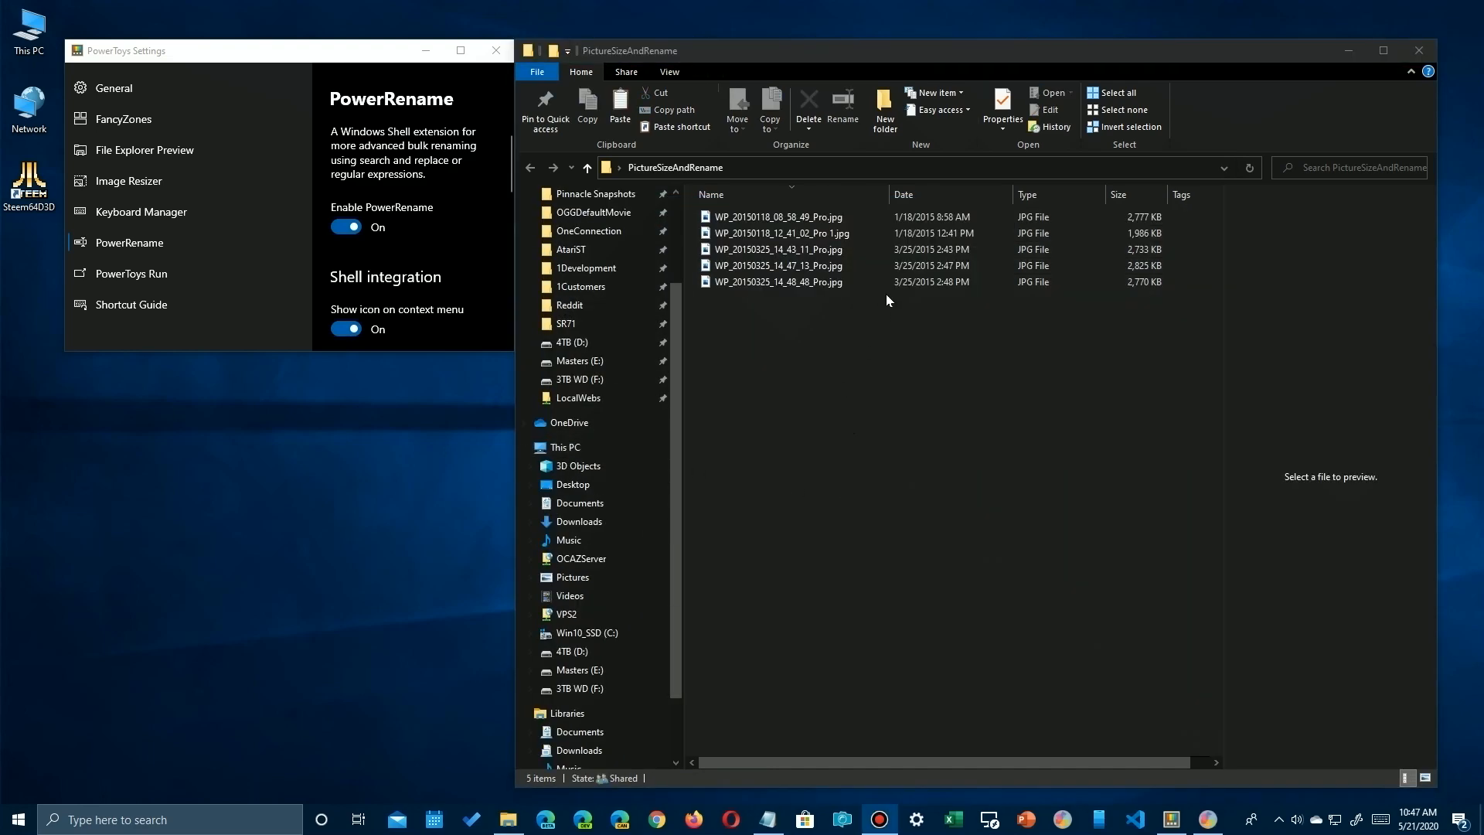
Preview the WP pictures in the folder and delete WP_20150118_12_41_02_Pro 1.jpg.
click(813, 267)
click(815, 256)
click(818, 235)
click(822, 220)
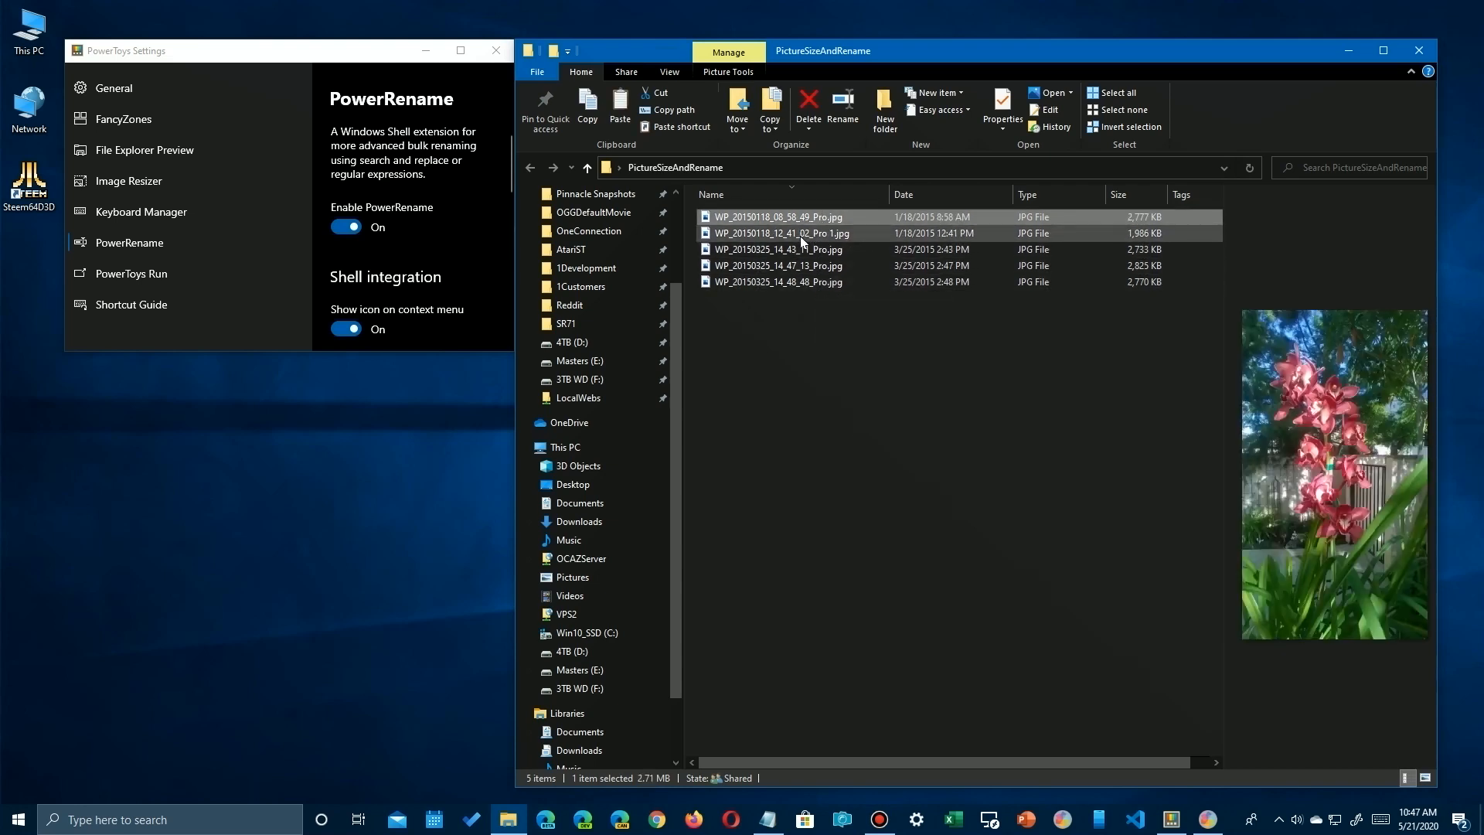
right_click(801, 234)
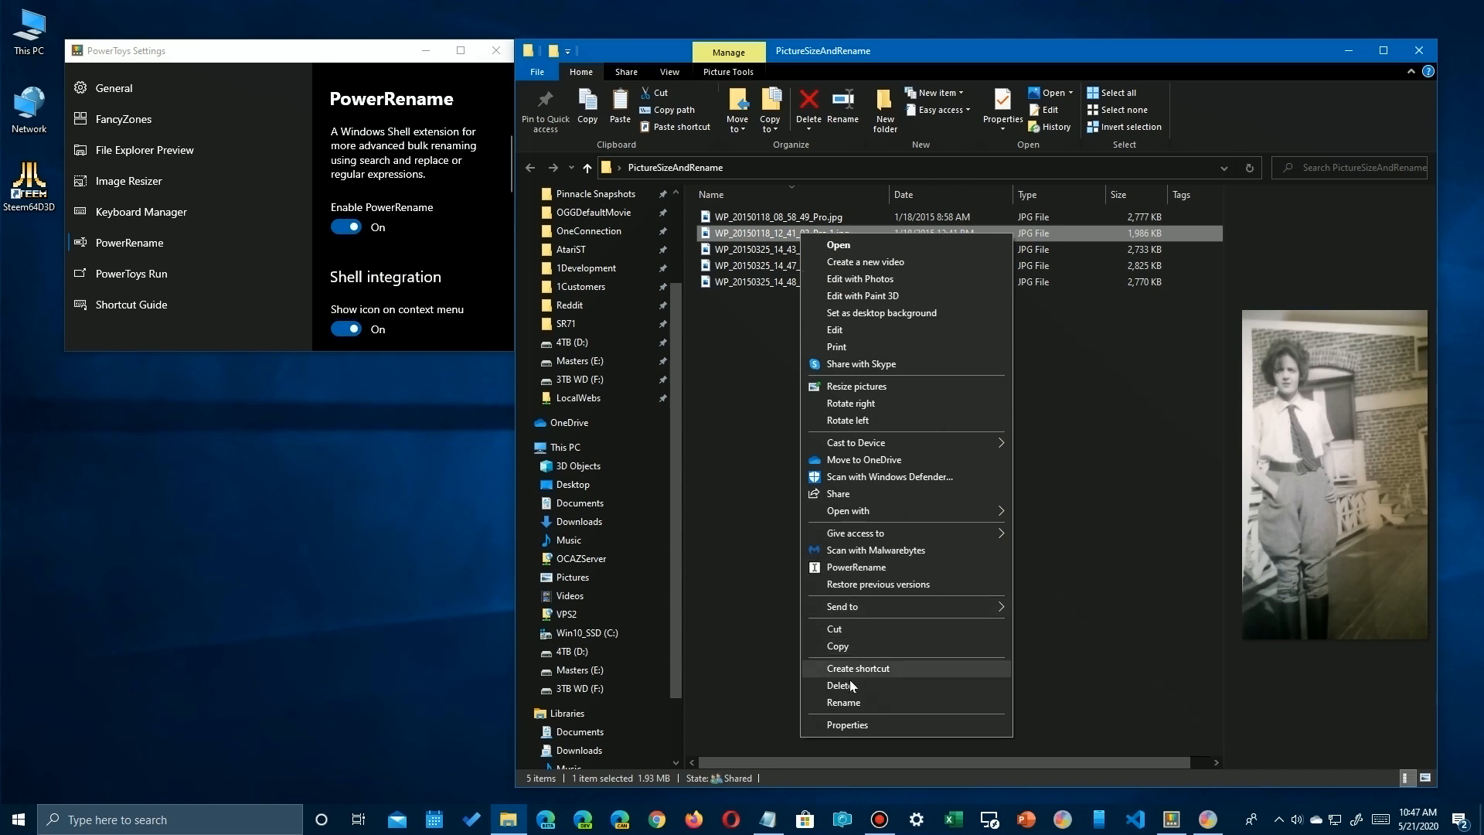
click(839, 685)
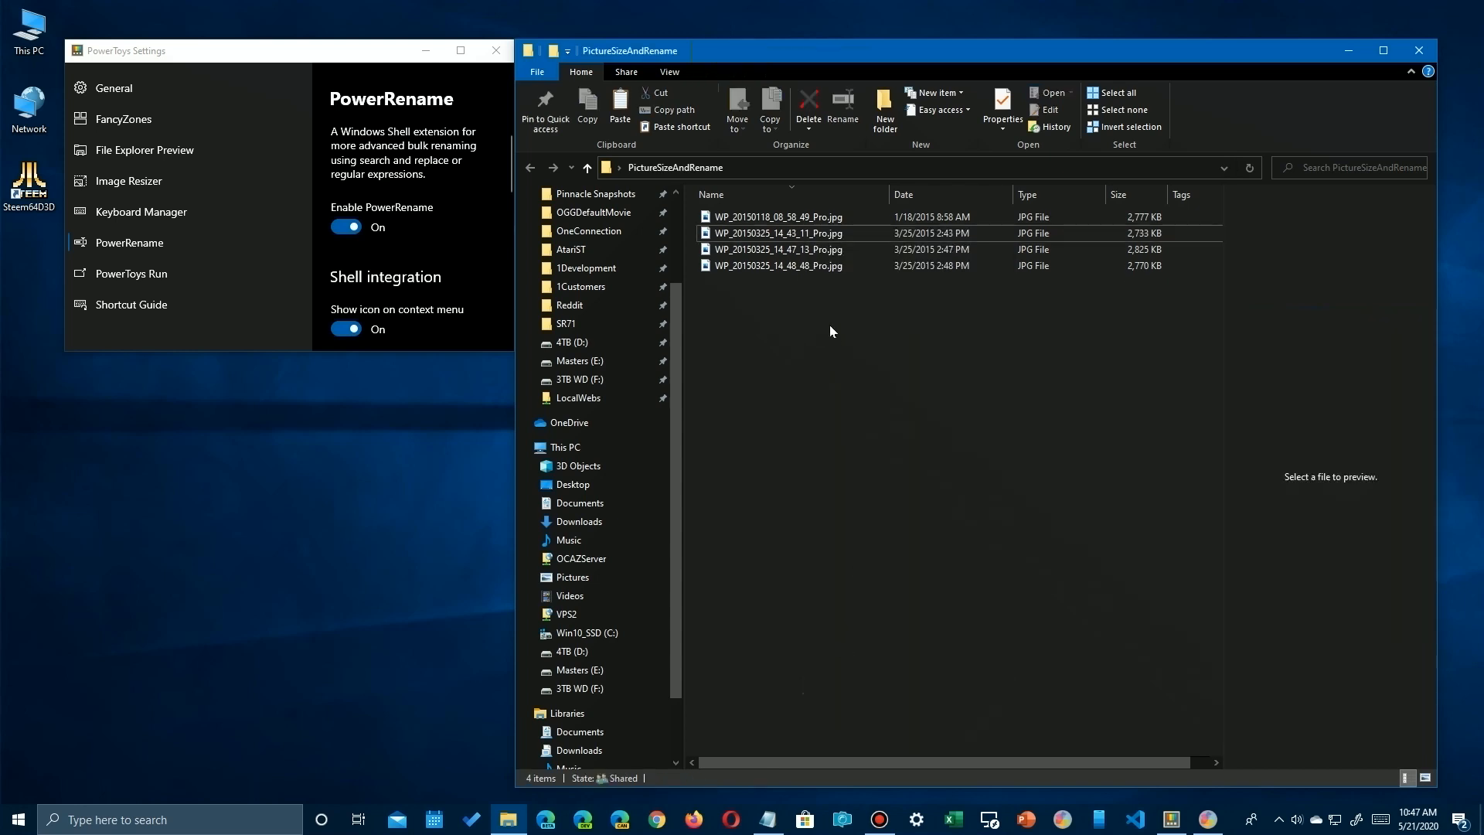
Preview the remaining flower pictures, reverse the sort order of the file list and clear the selection.
click(805, 269)
click(812, 220)
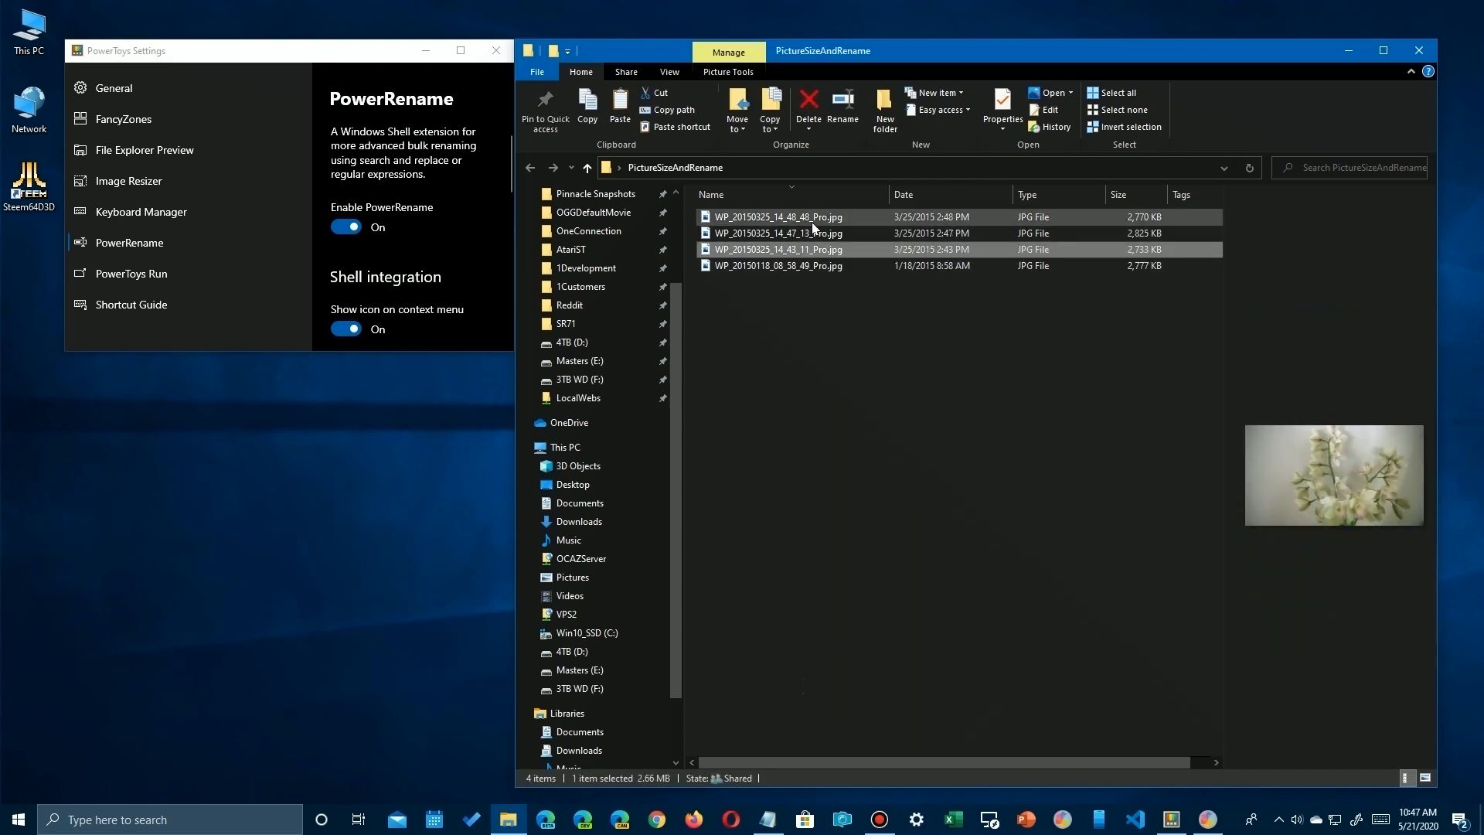
click(823, 319)
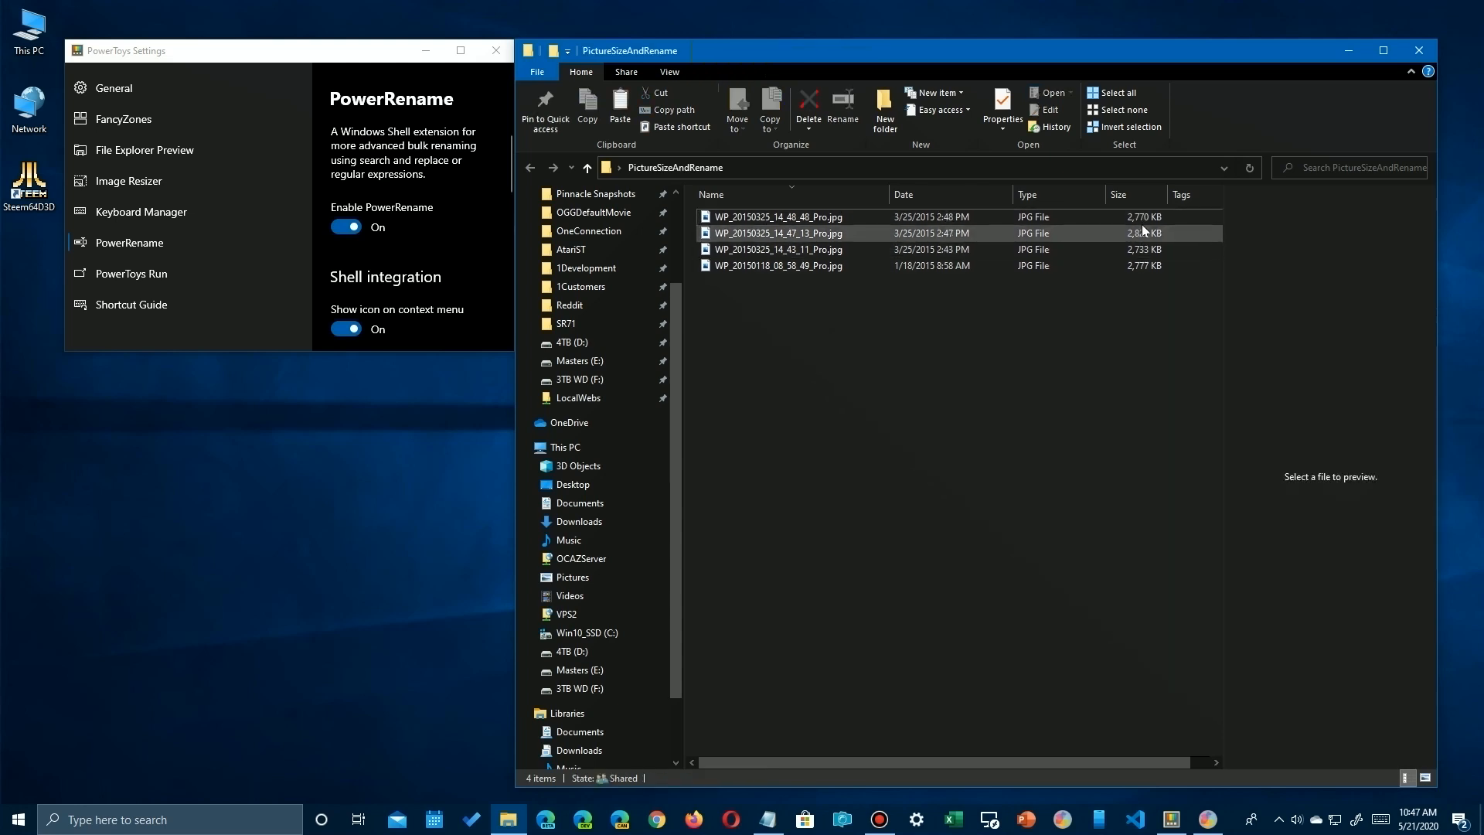
Resize the four WP pictures to Medium with Image Resizer, changing the originals instead of creating copies.
drag(858, 323, 765, 208)
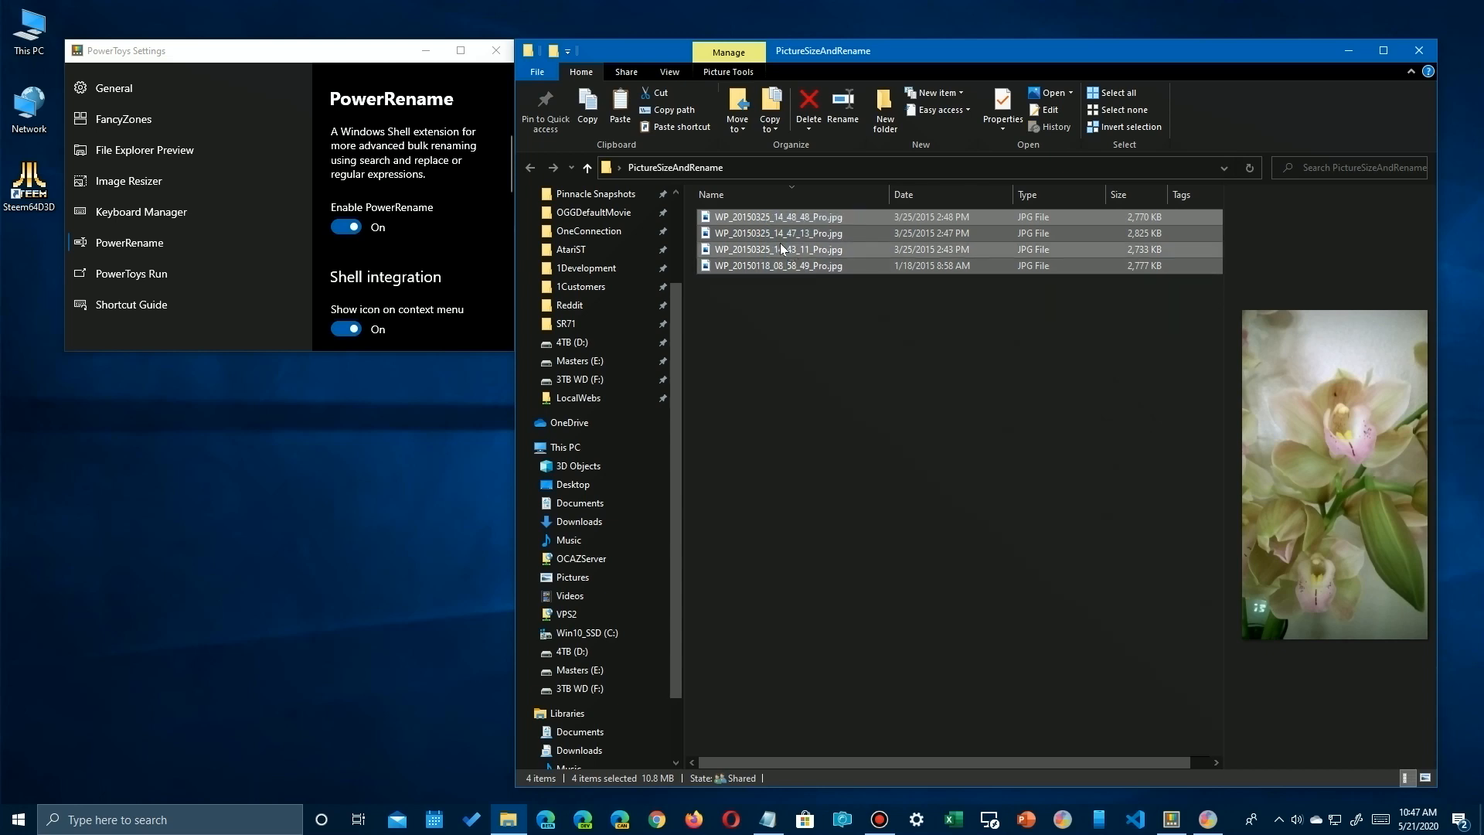
right_click(772, 235)
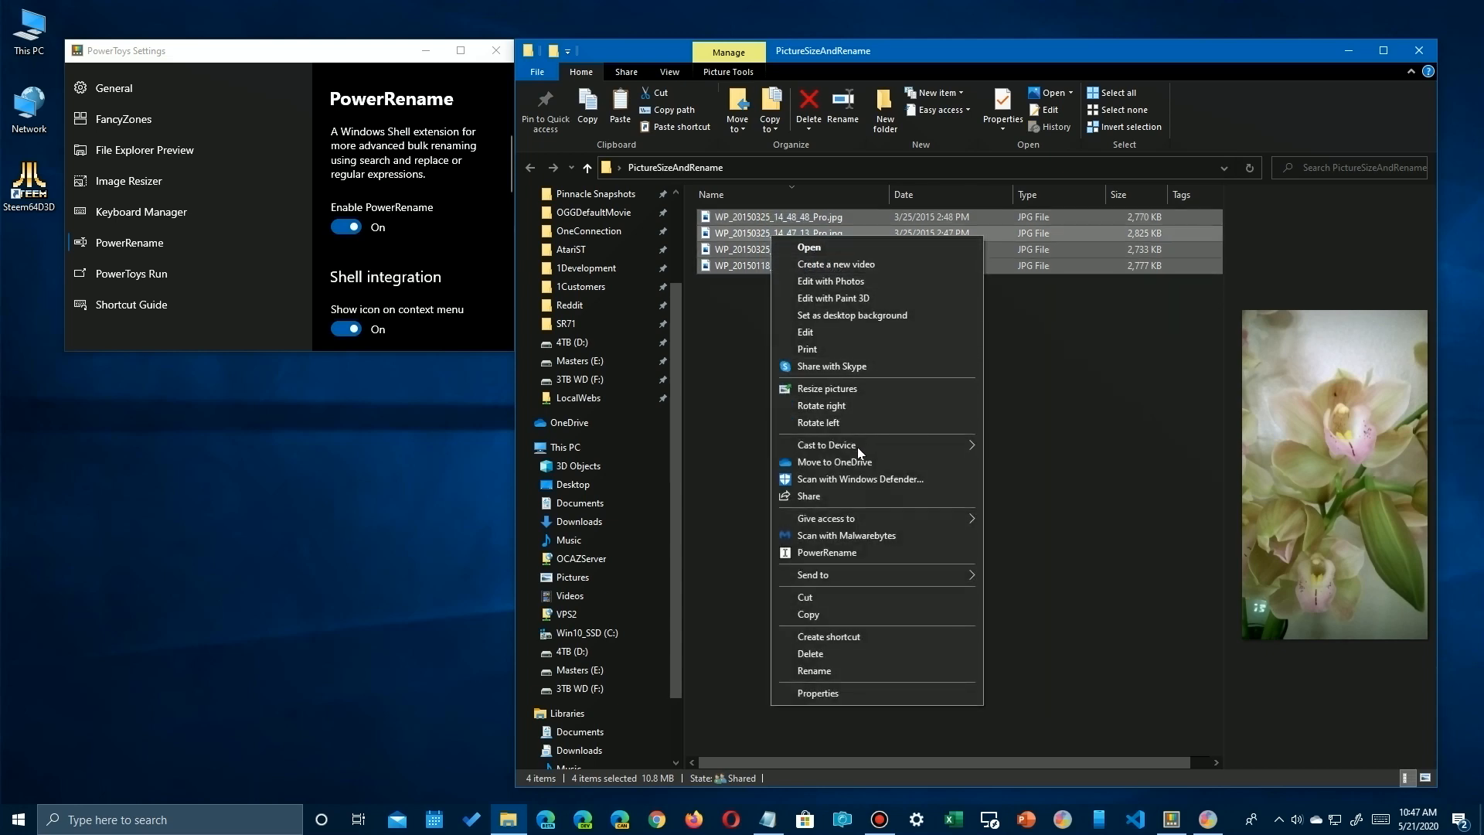
click(821, 388)
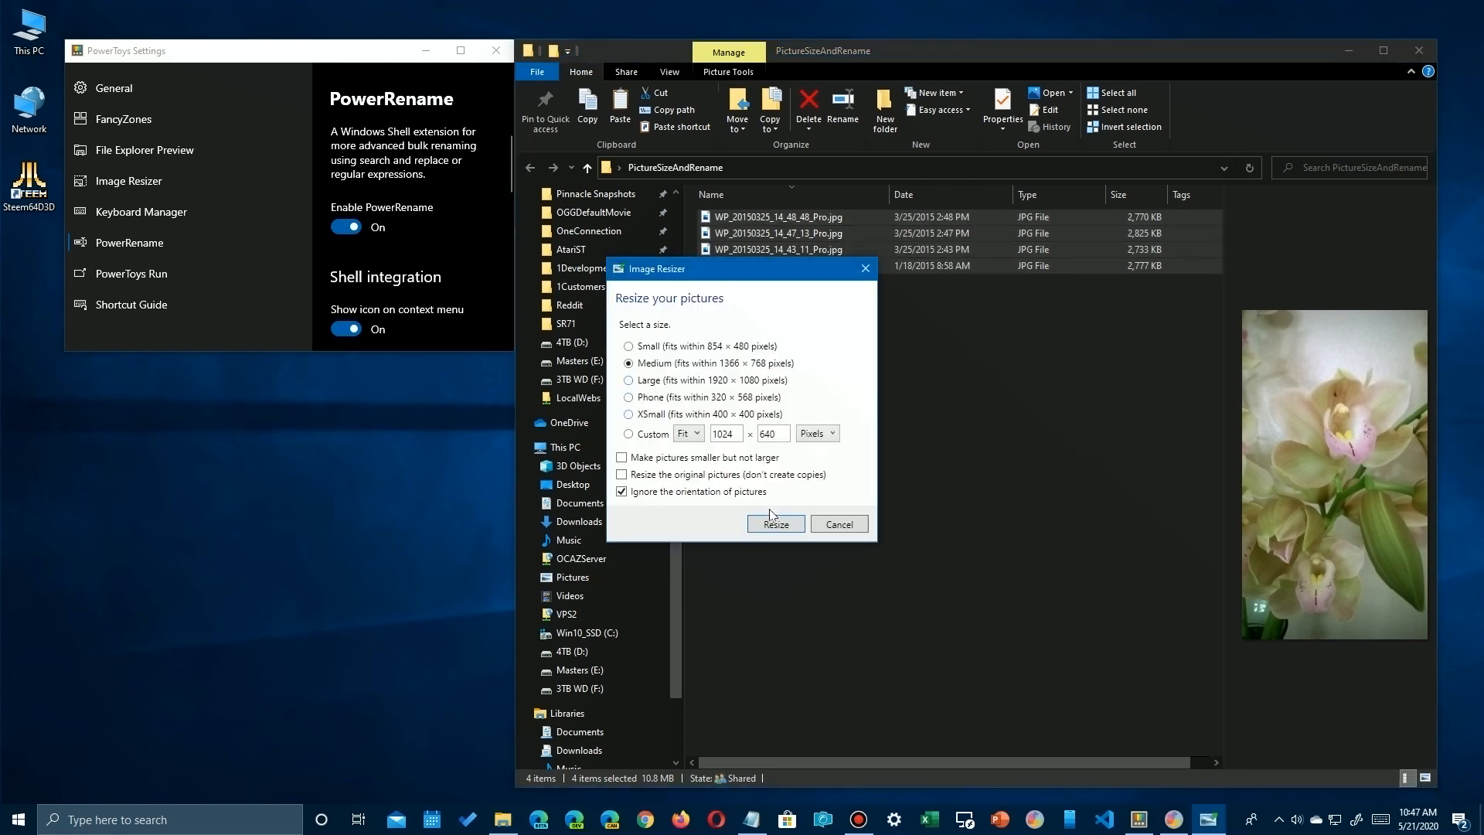
click(628, 477)
click(775, 519)
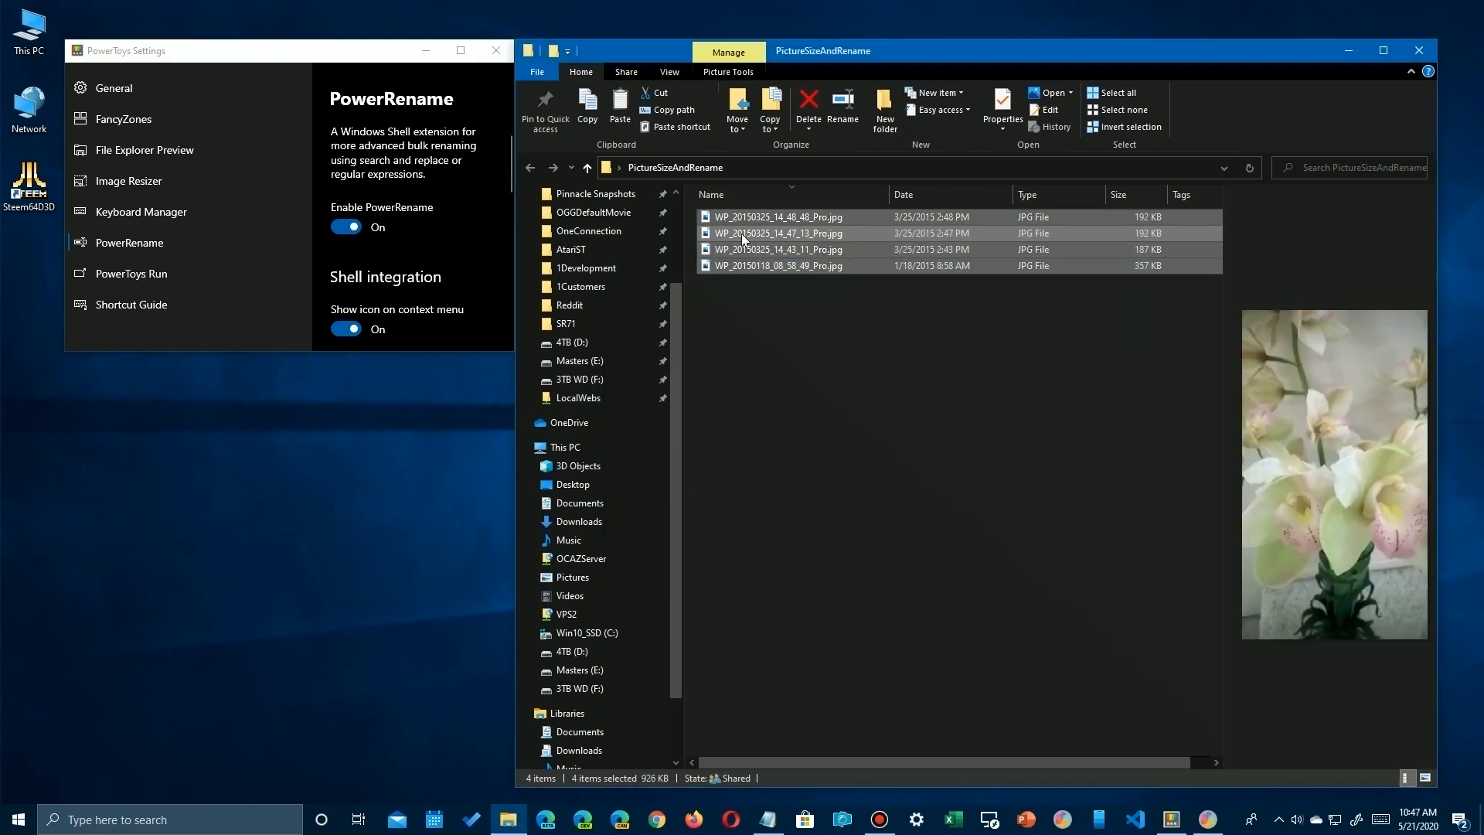
Try replacing wp with Flower in the four picture names using PowerRename, and cancel the rename.
right_click(769, 252)
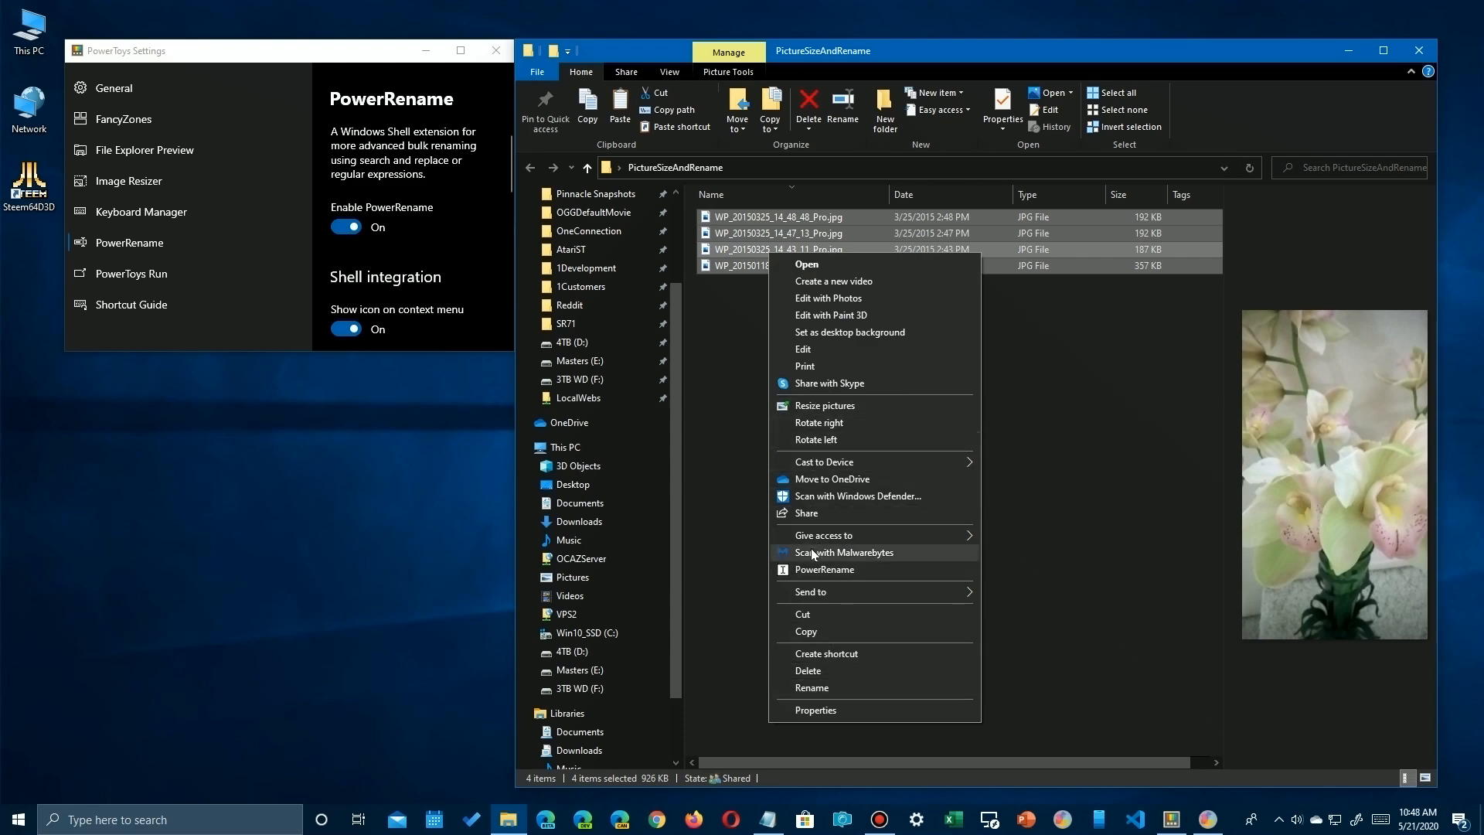
click(812, 570)
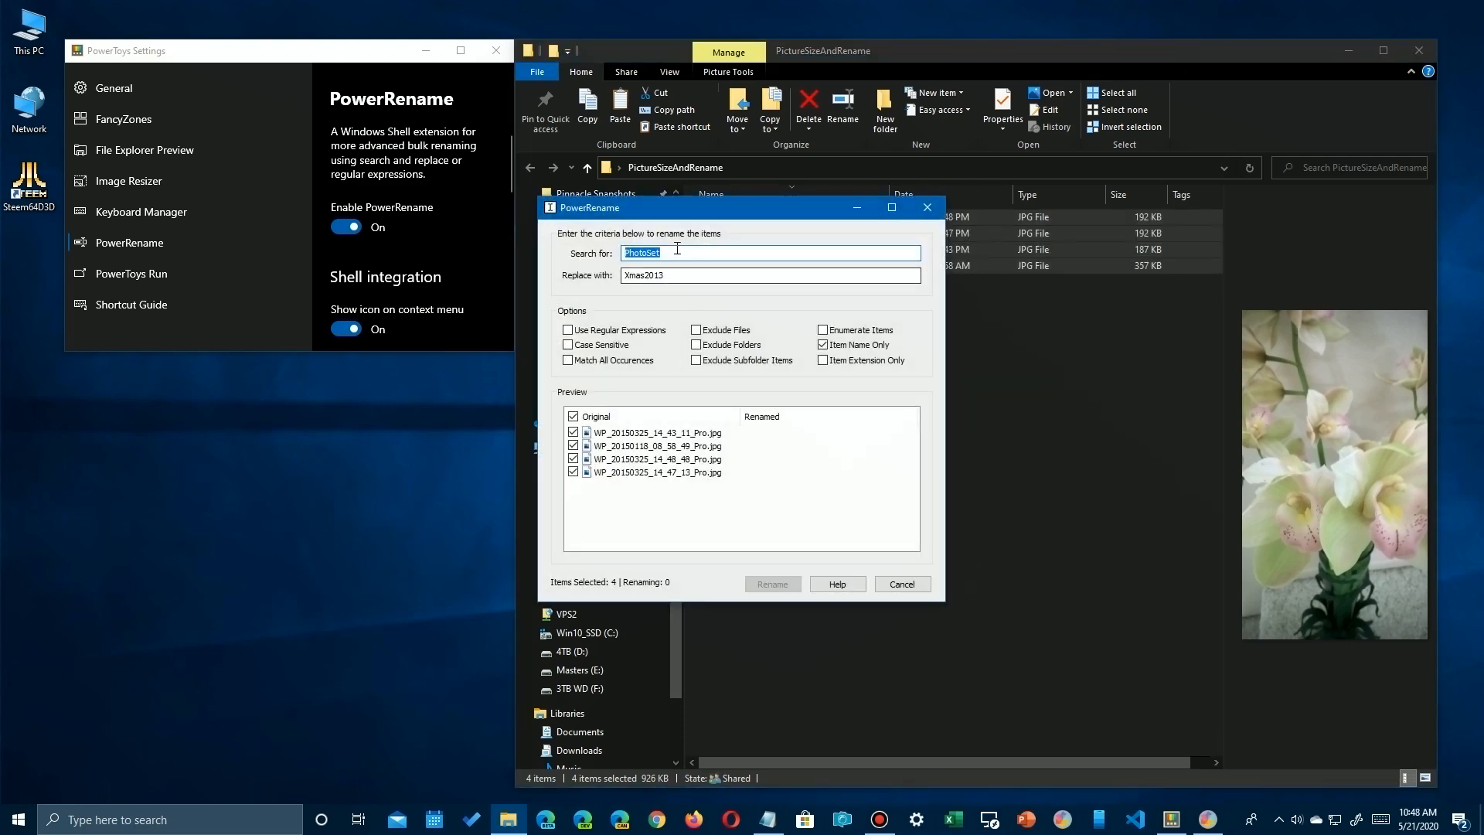
text(wp)
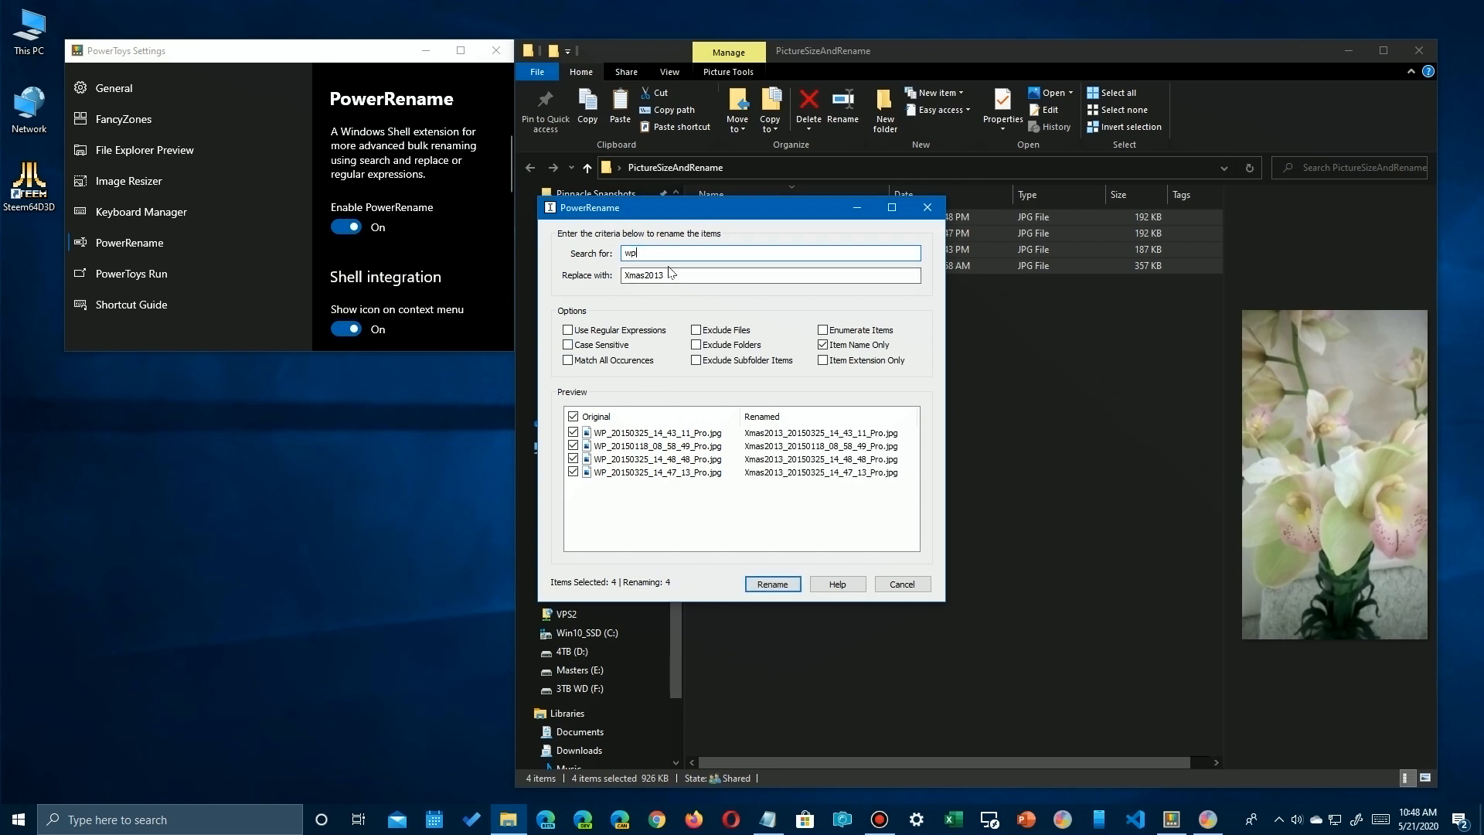
drag(669, 274, 568, 274)
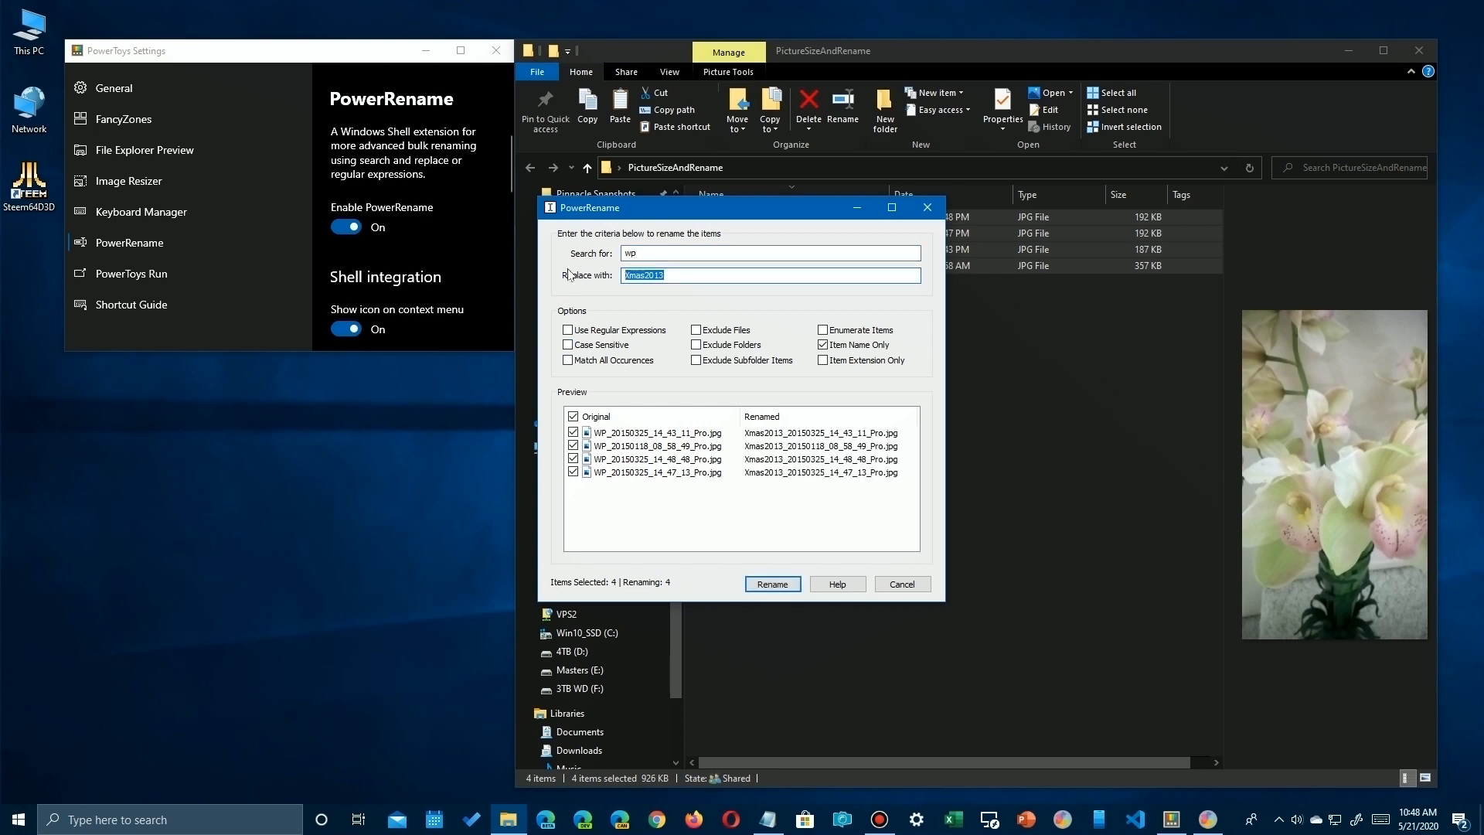
text(Flower)
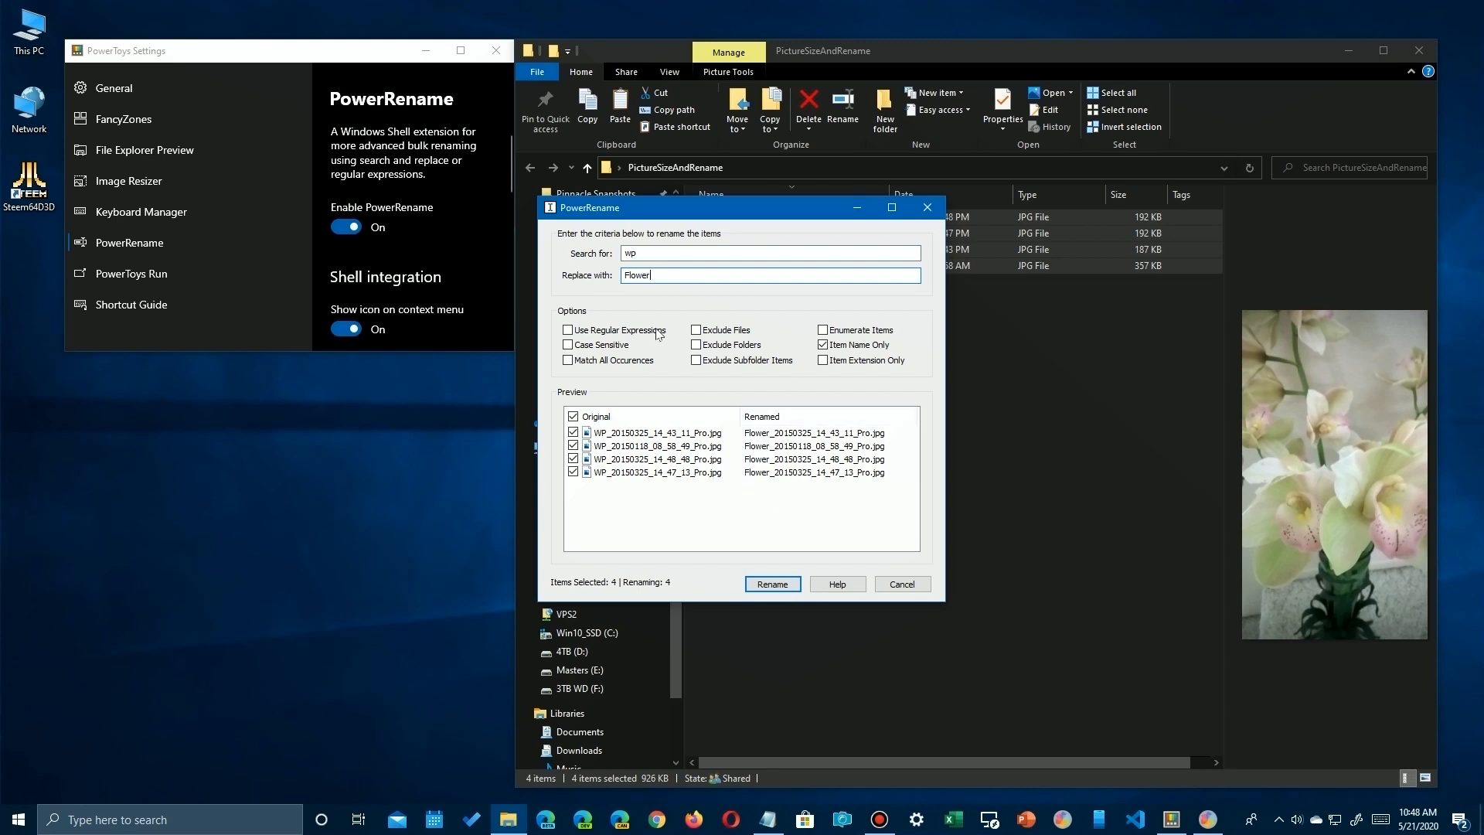
click(898, 585)
Rename the four selected pictures together as WhiteOrchid using File Explorer's own Rename command.
right_click(779, 267)
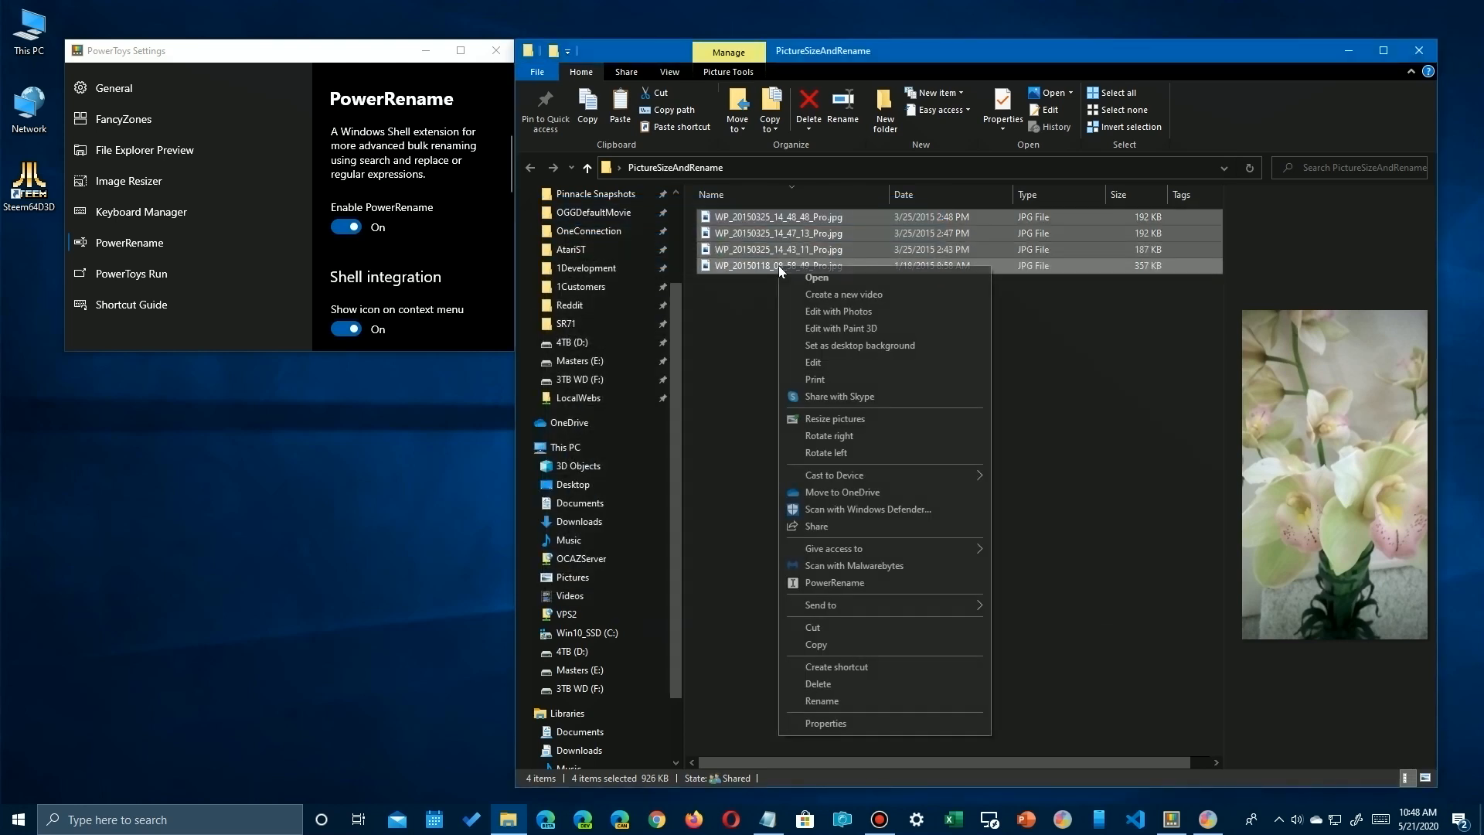
click(823, 701)
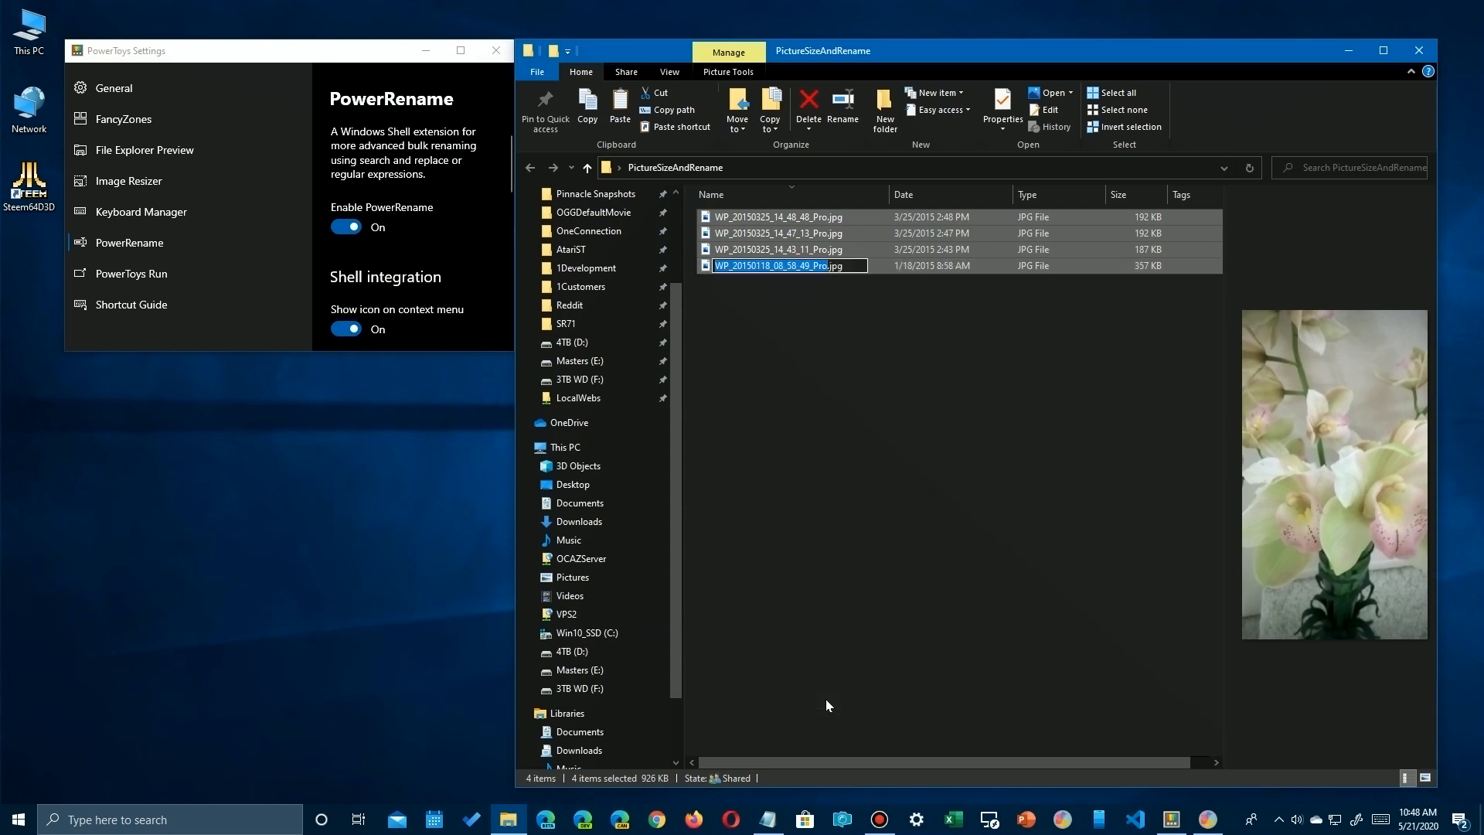
text(Orchid)
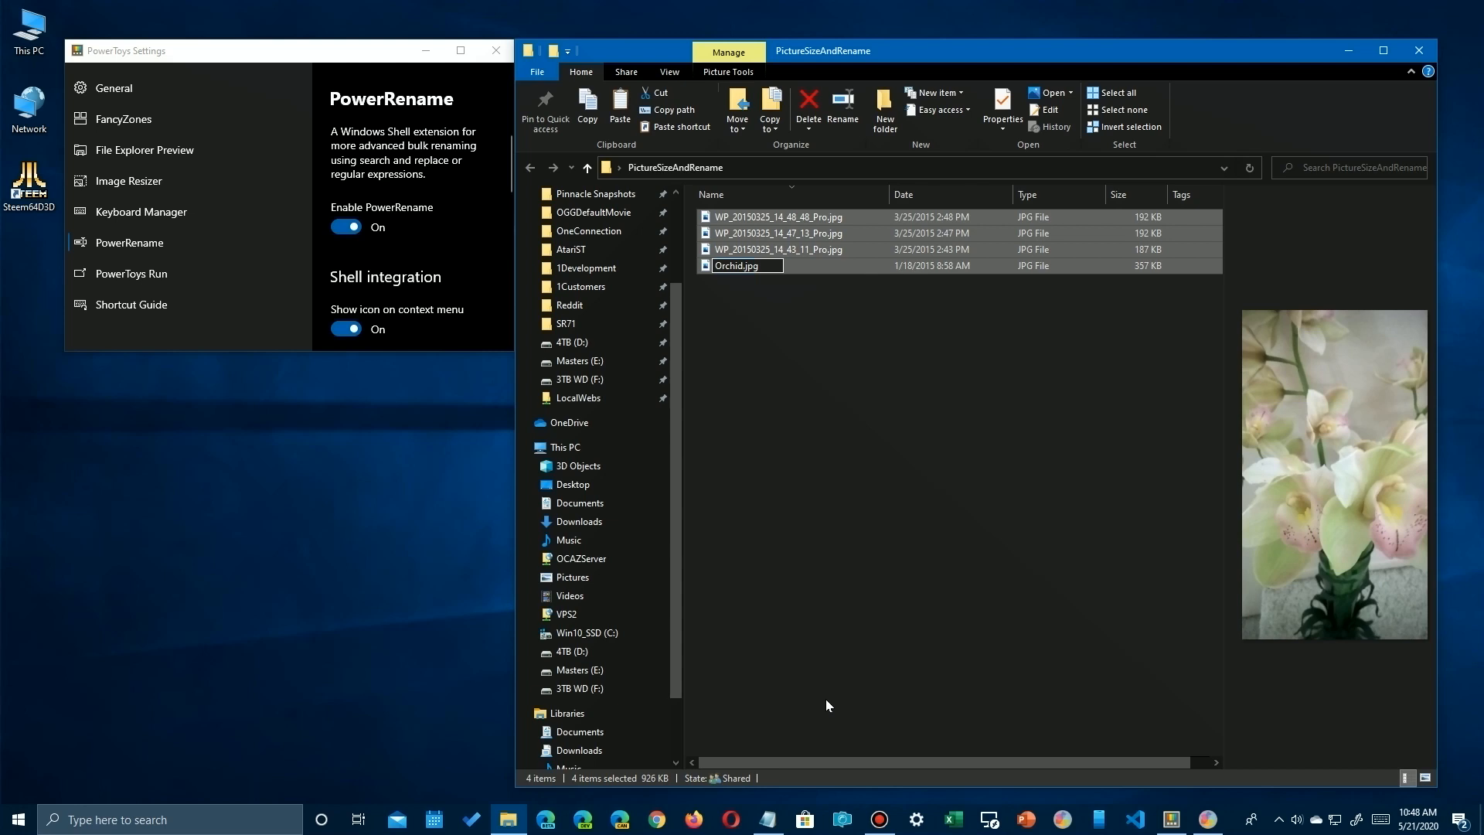
text(White)
key(Return)
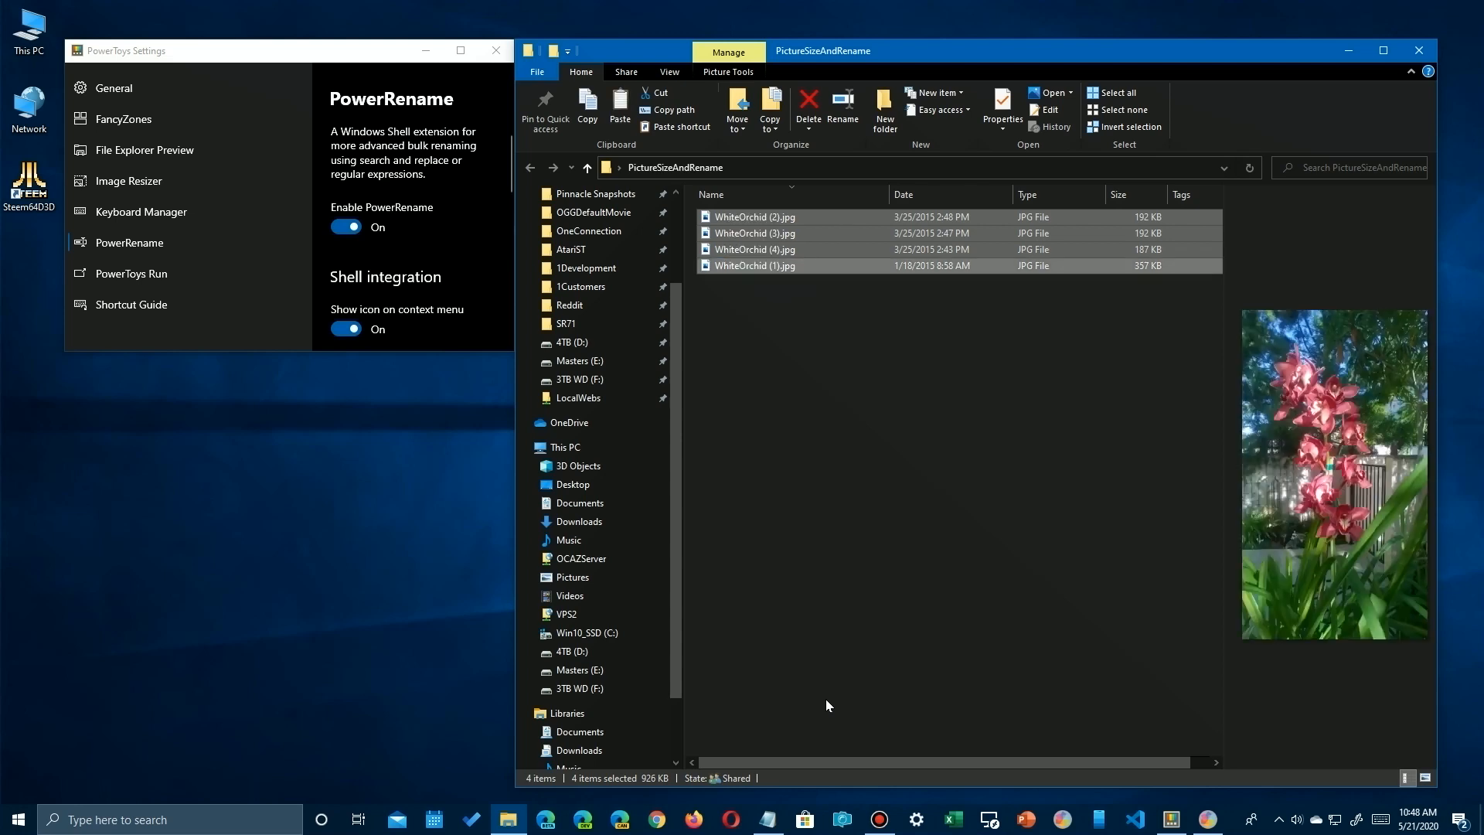
Preview each of the four renamed WhiteOrchid pictures in turn.
click(847, 266)
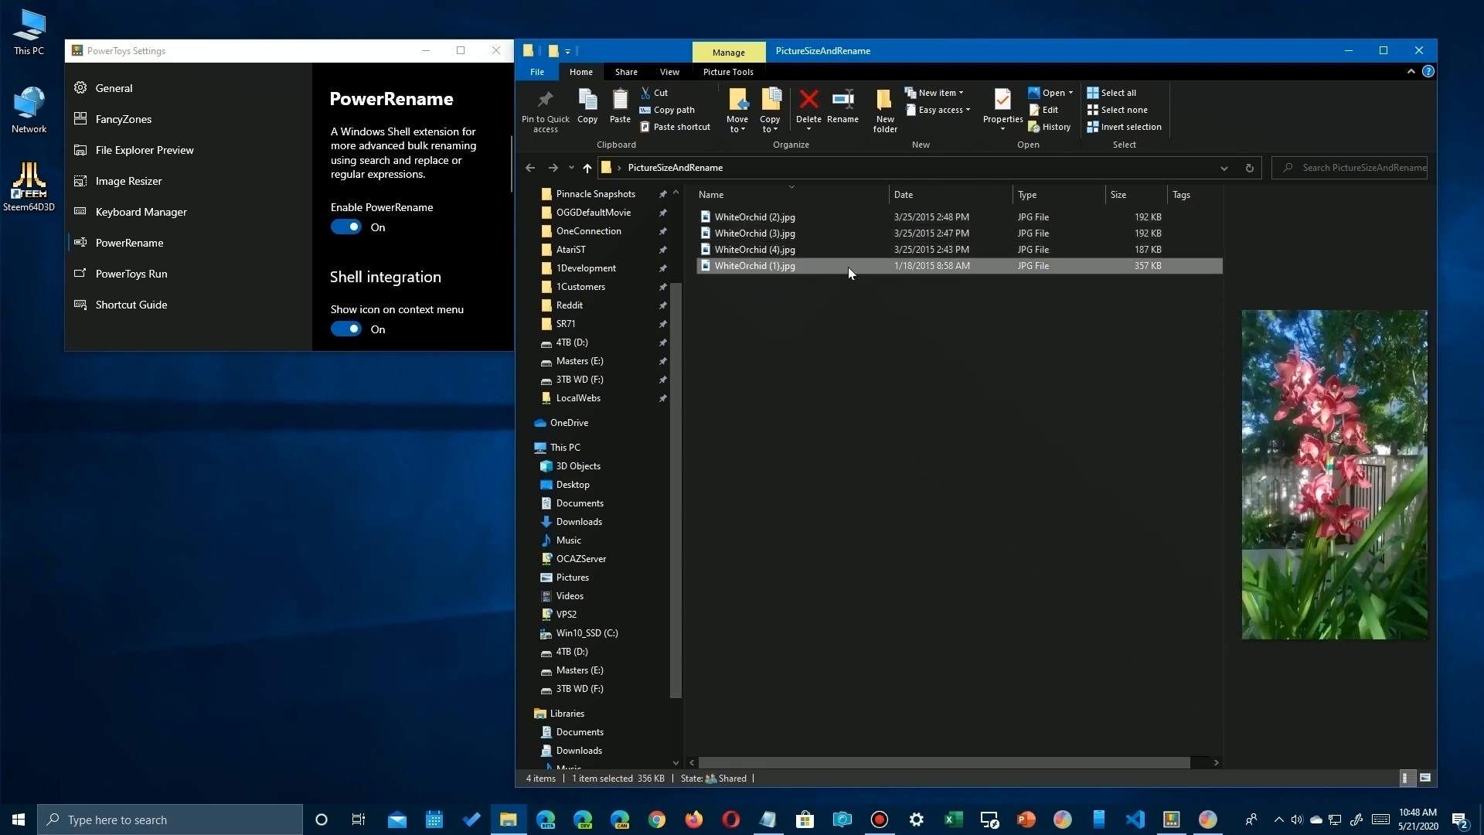
click(824, 249)
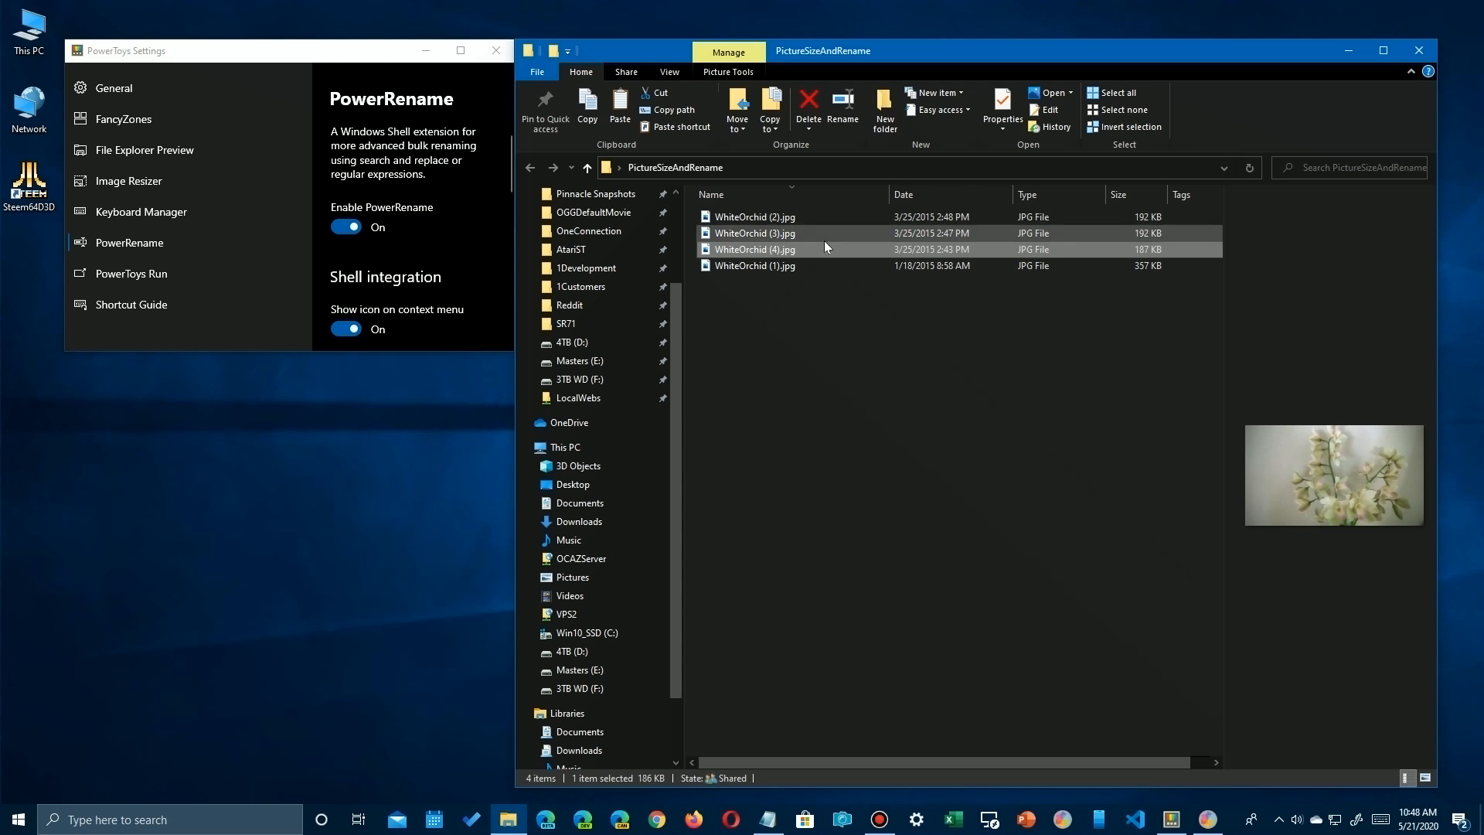
click(823, 236)
click(811, 216)
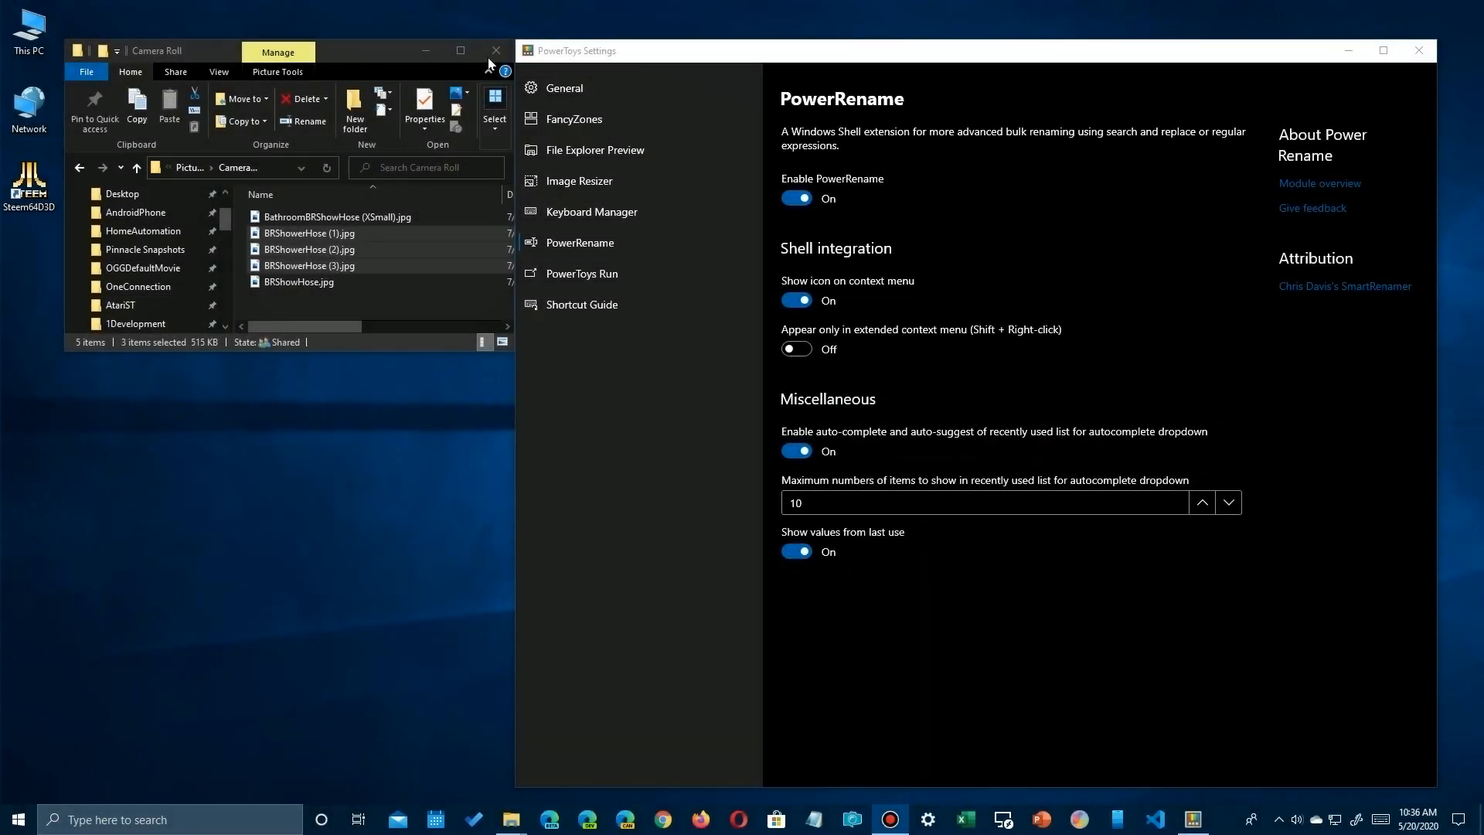
Close the Camera Roll folder window and show the PowerToys Run settings.
click(494, 49)
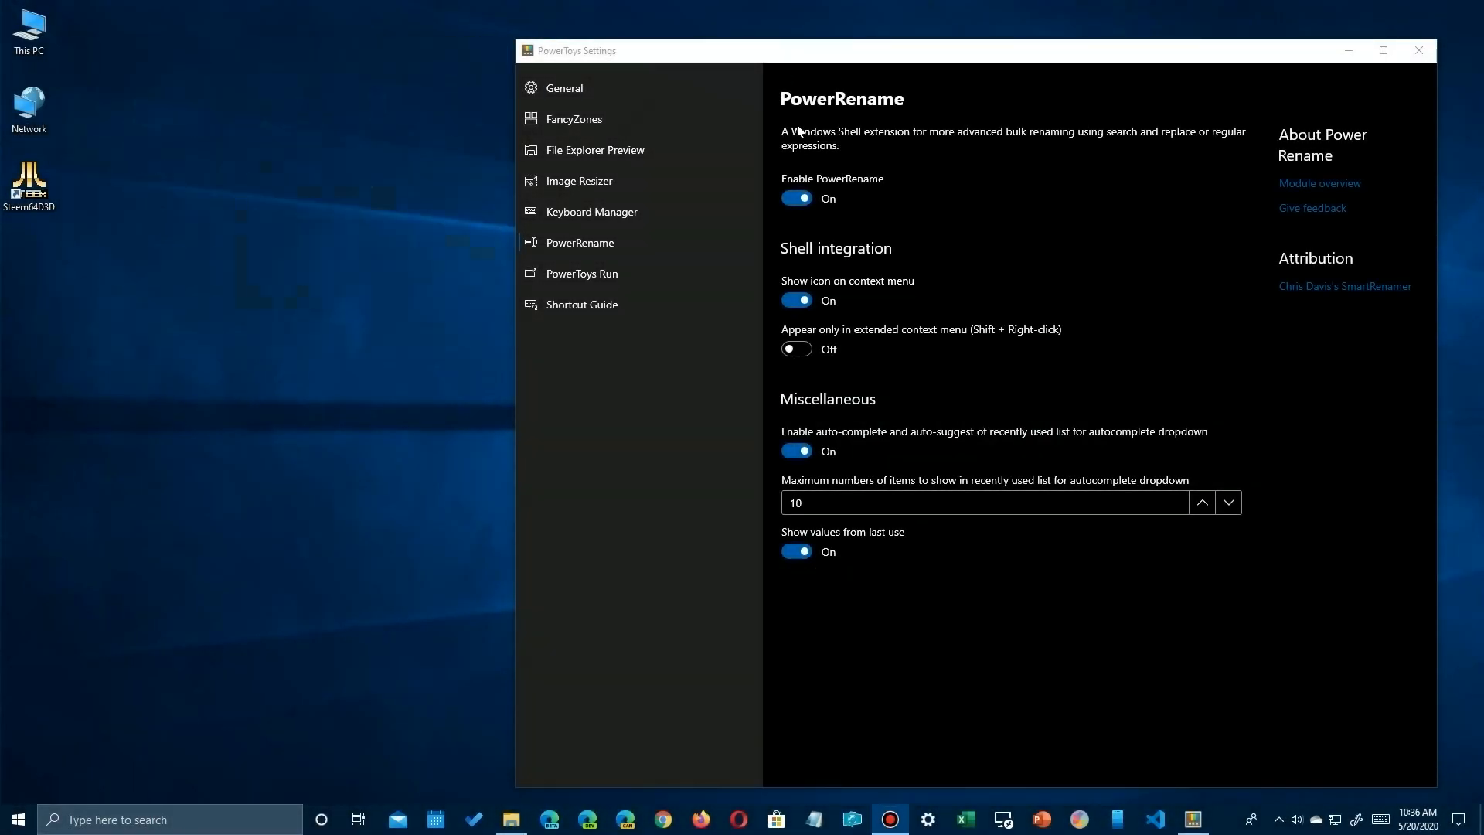
click(568, 271)
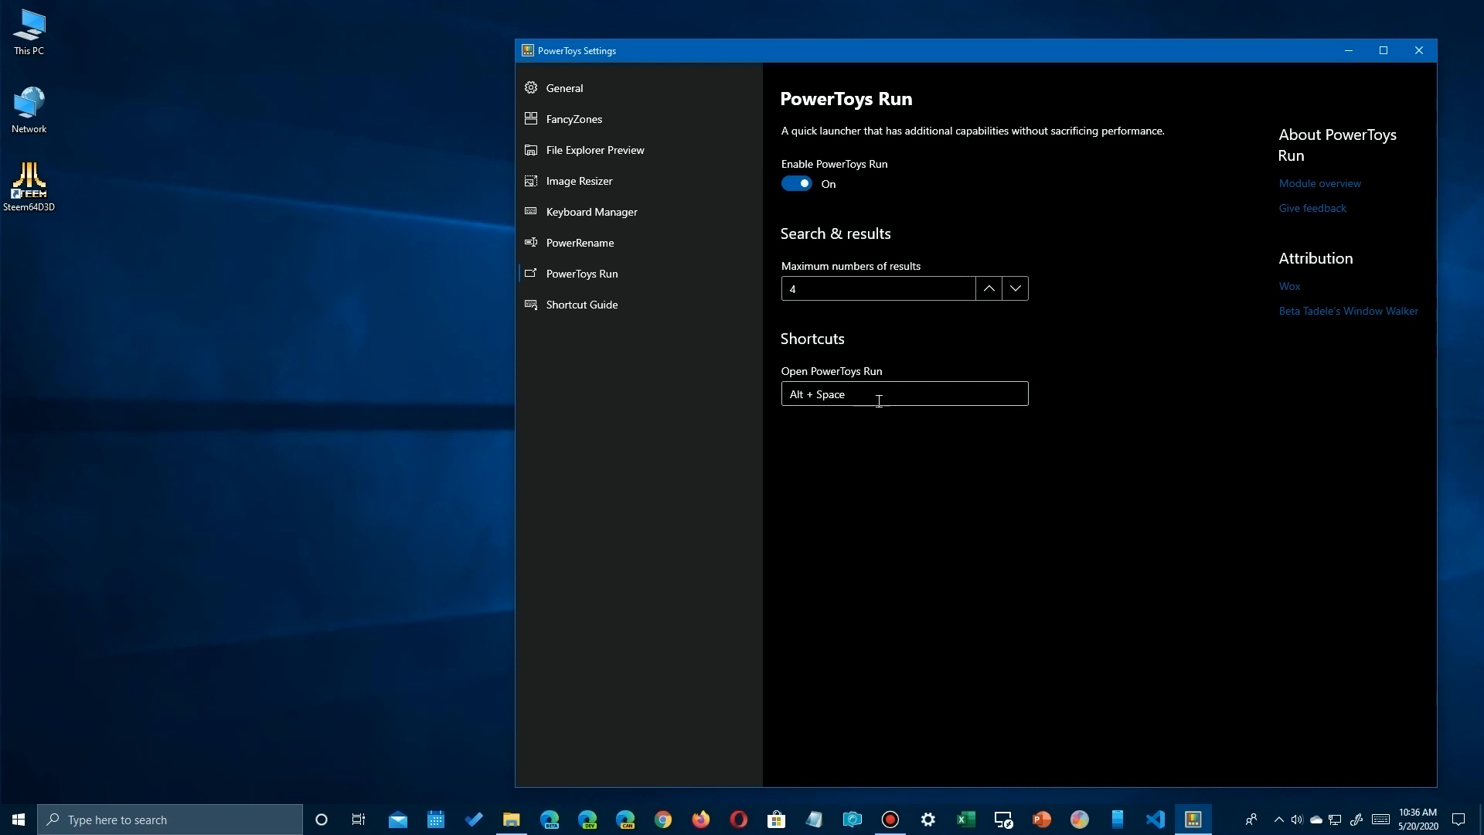
Search for power with the Windows search box and dismiss the results.
click(178, 818)
text(power)
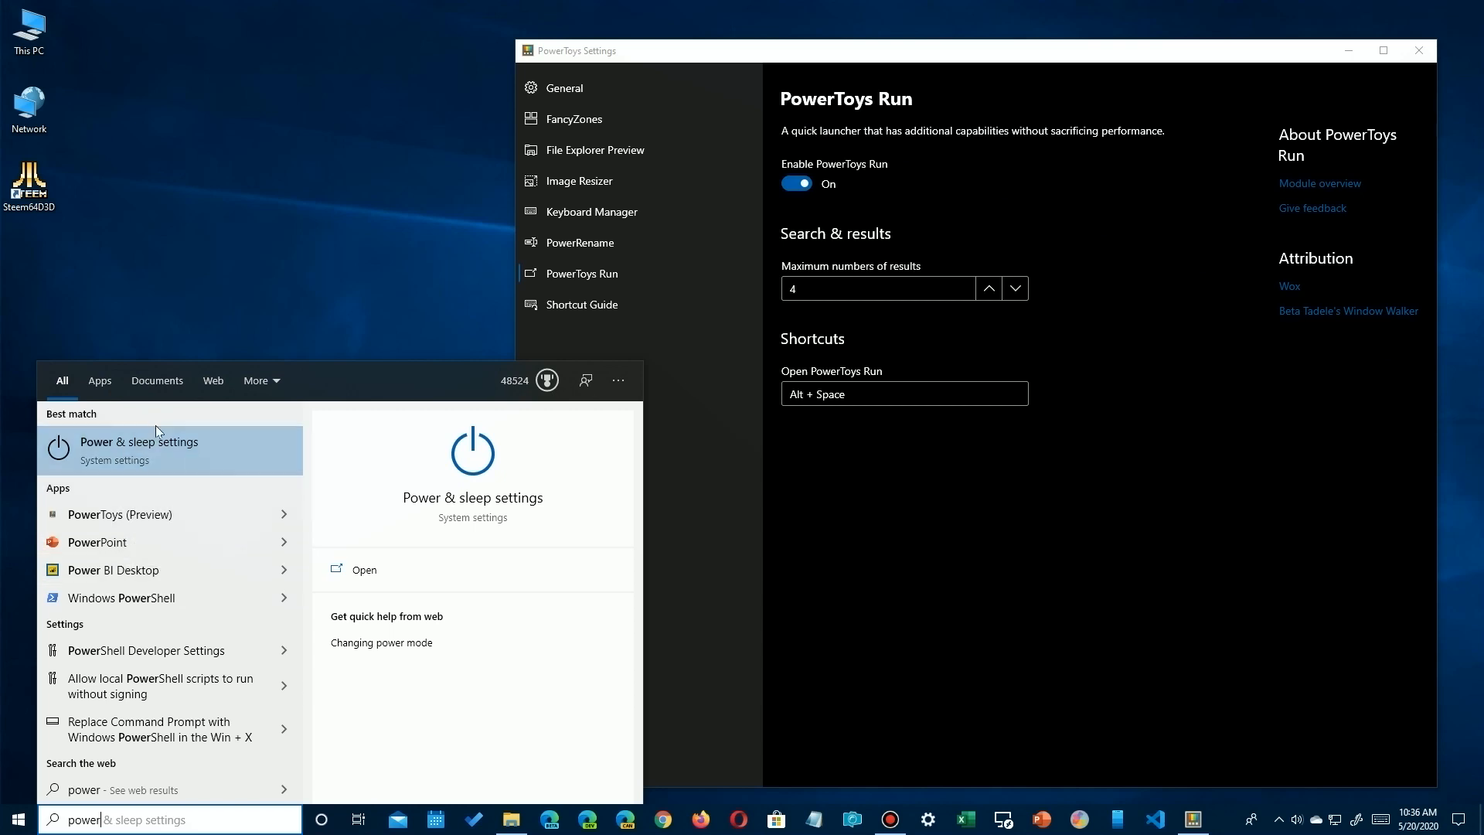
click(304, 216)
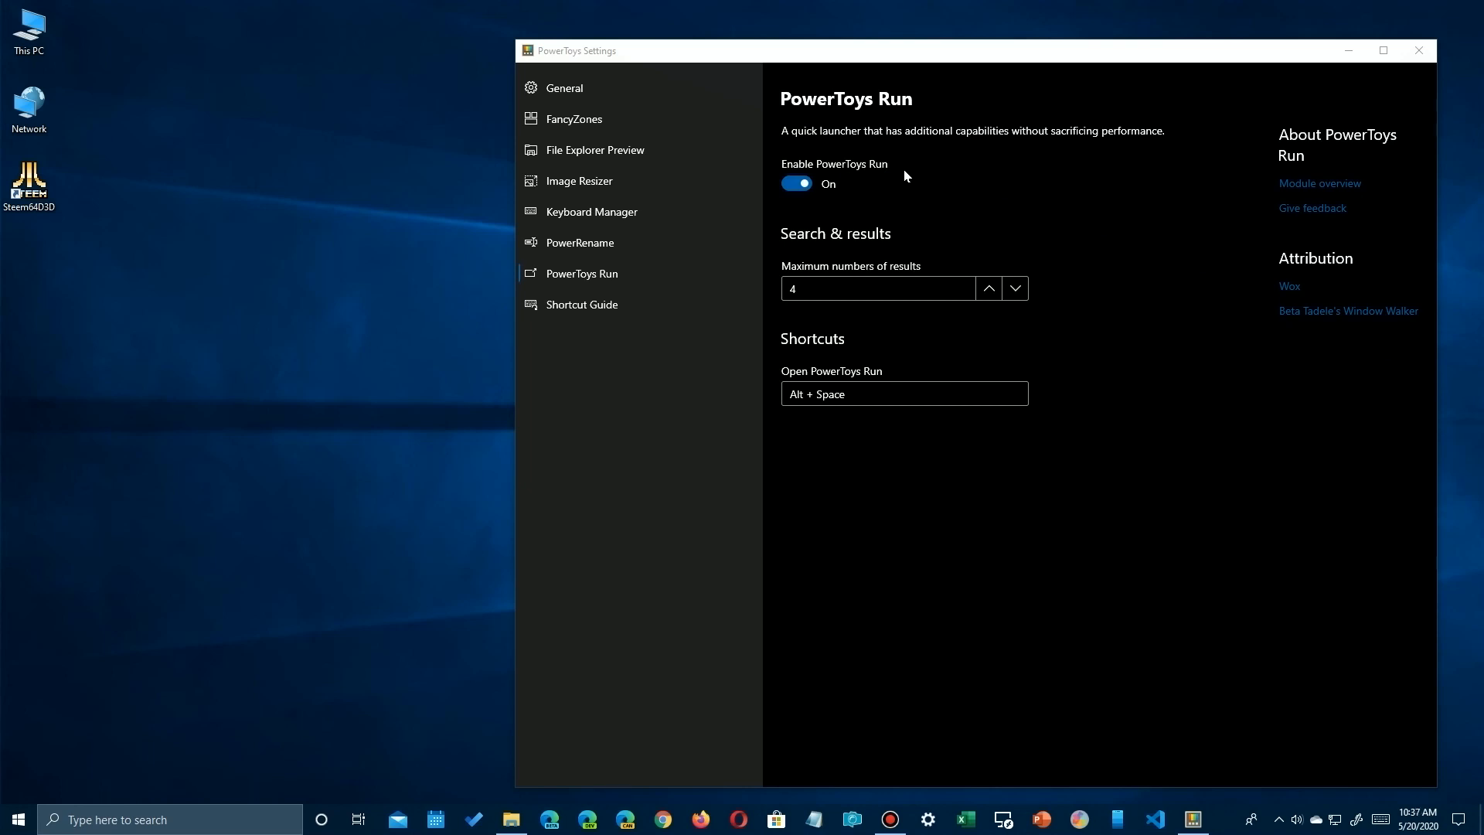
Open the PowerToys Run launcher, search for power and clear the query.
key(alt+space)
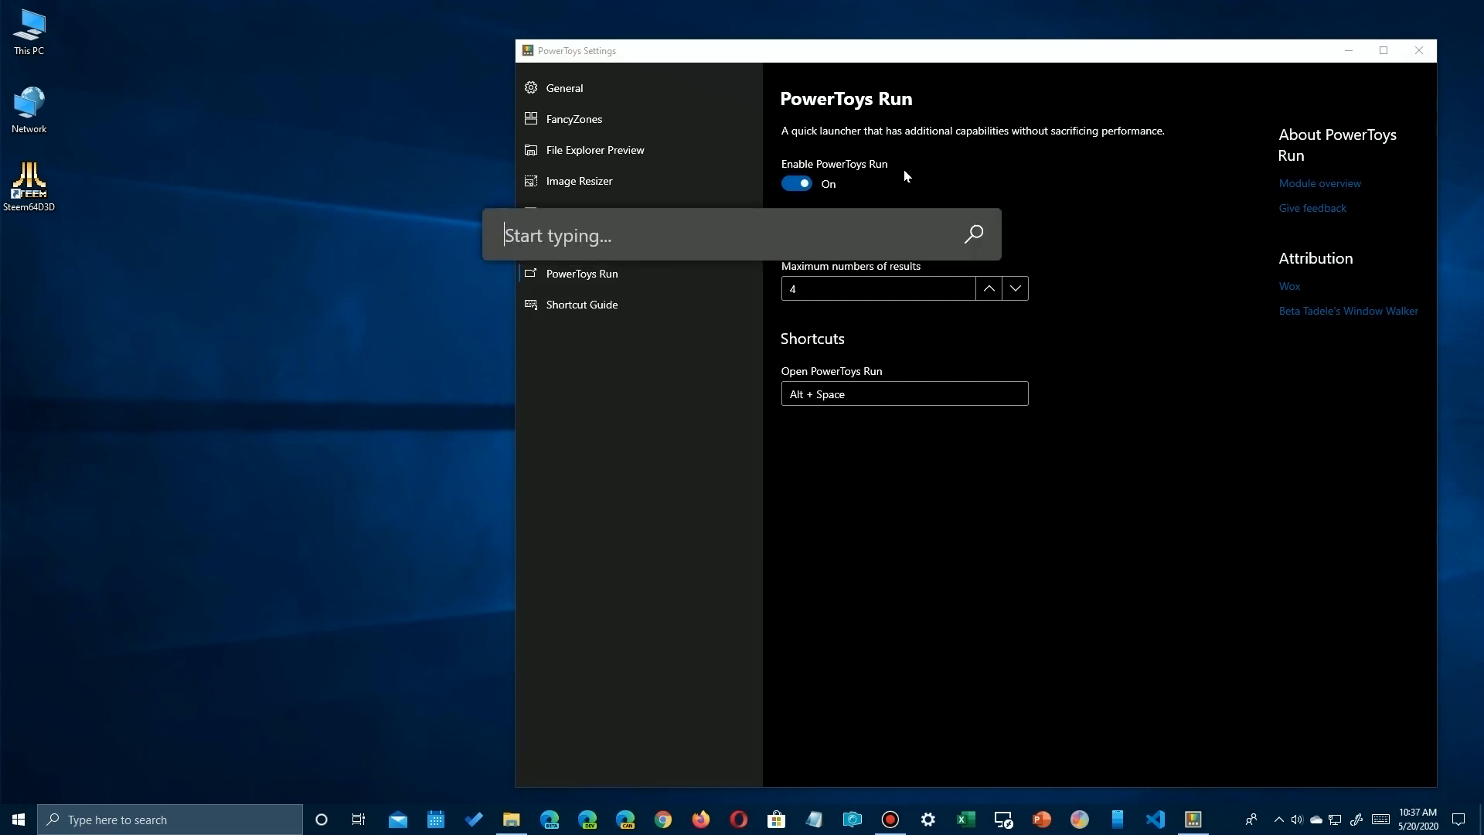
text(p)
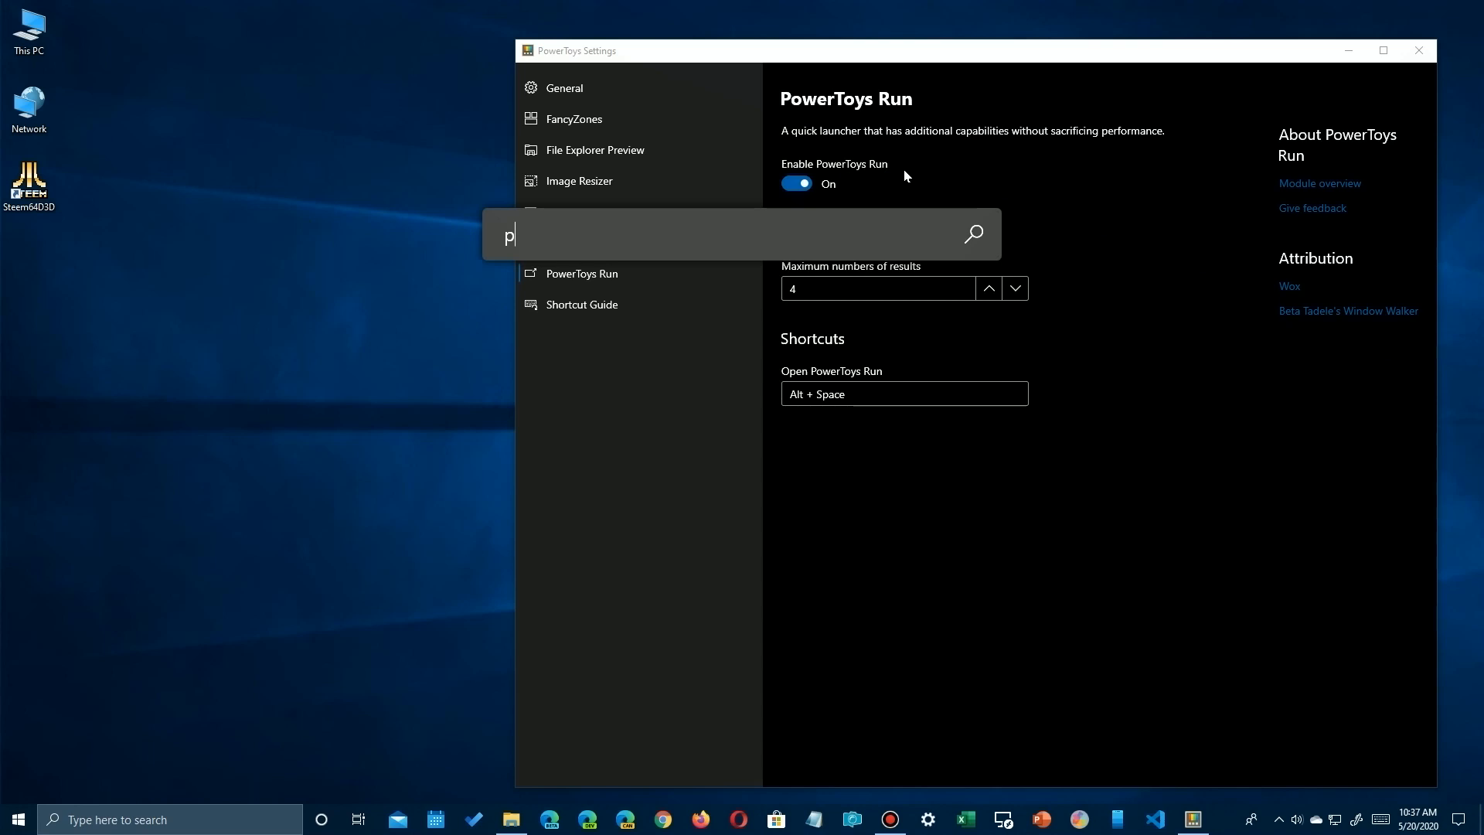
text(ower)
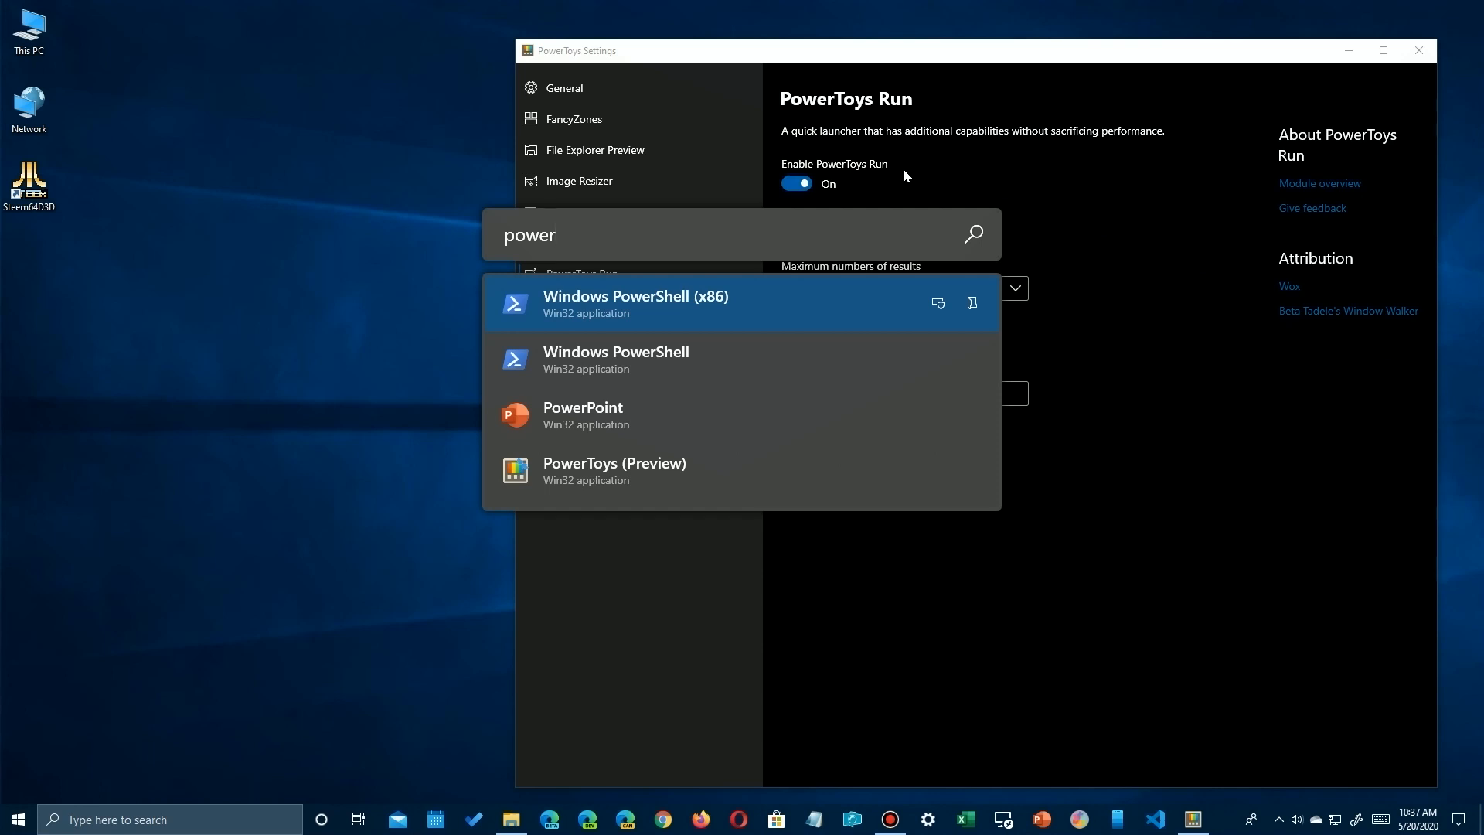
key(BackSpace)
key(BackSpace)
key(BackSpace)
key(BackSpace)
key(BackSpace)
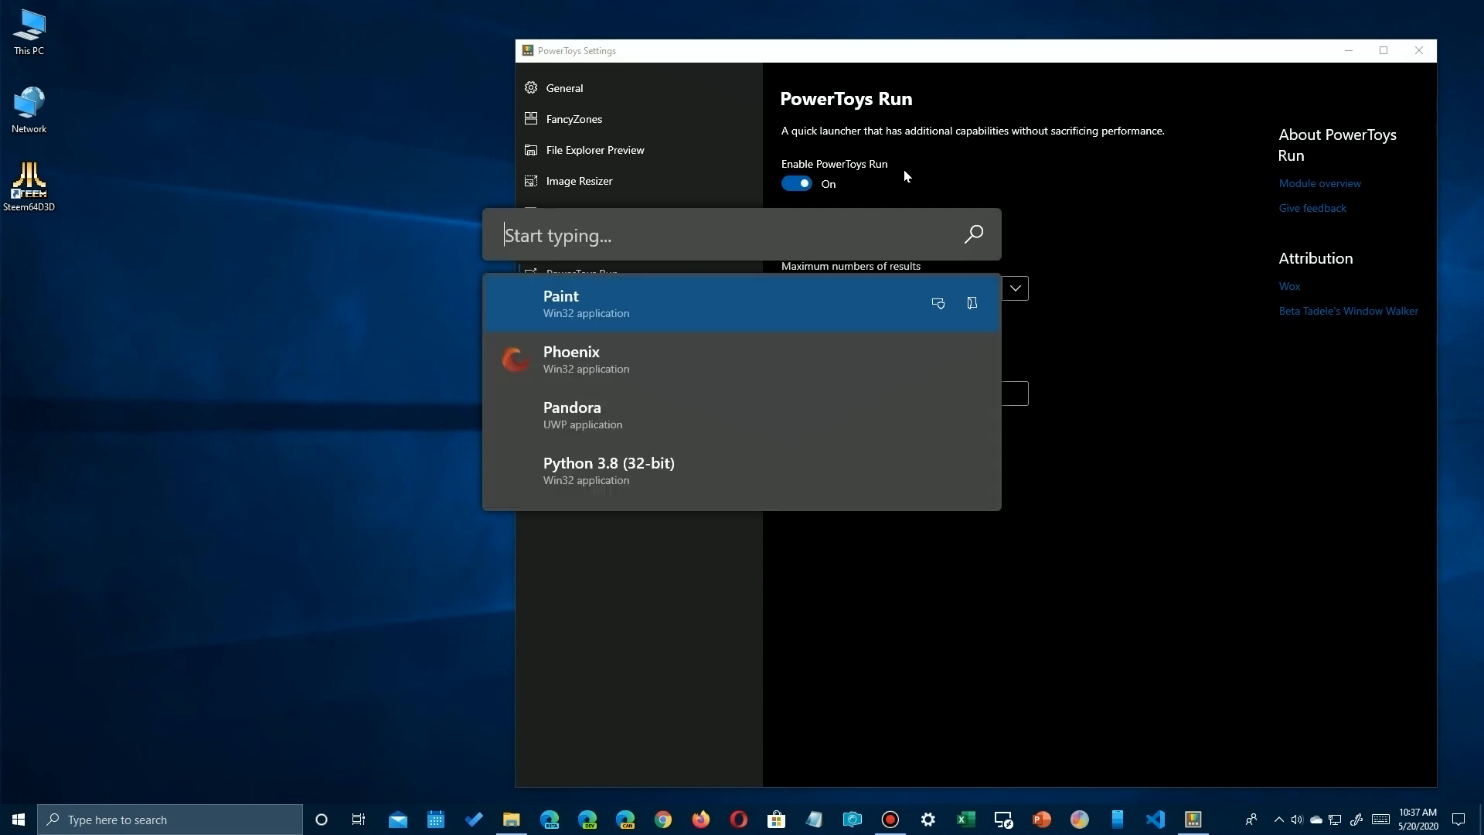
Search PowerToys Run for word and clear the query.
text(word)
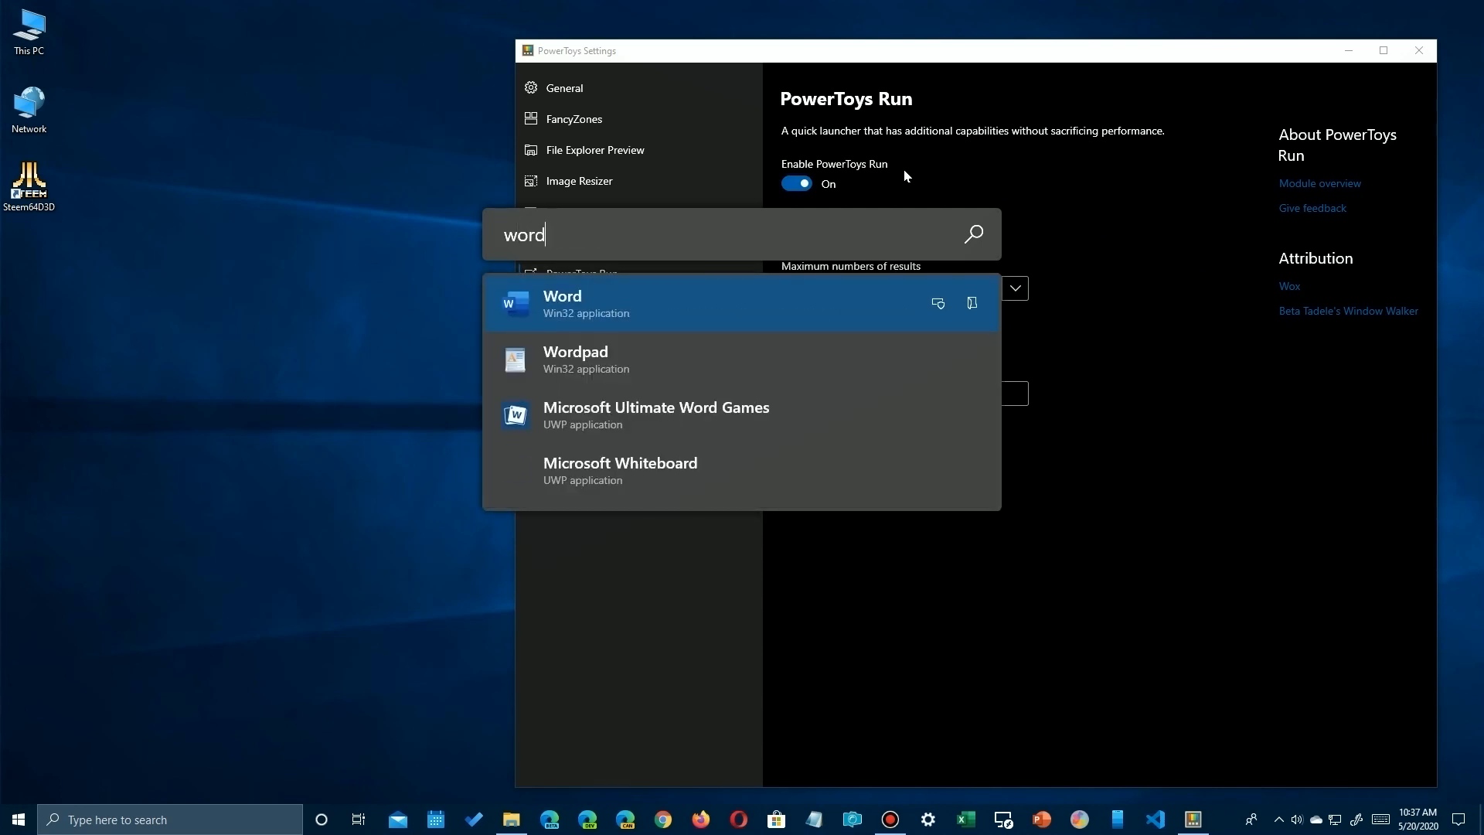
key(BackSpace)
key(BackSpace)
key(BackSpace)
key(BackSpace)
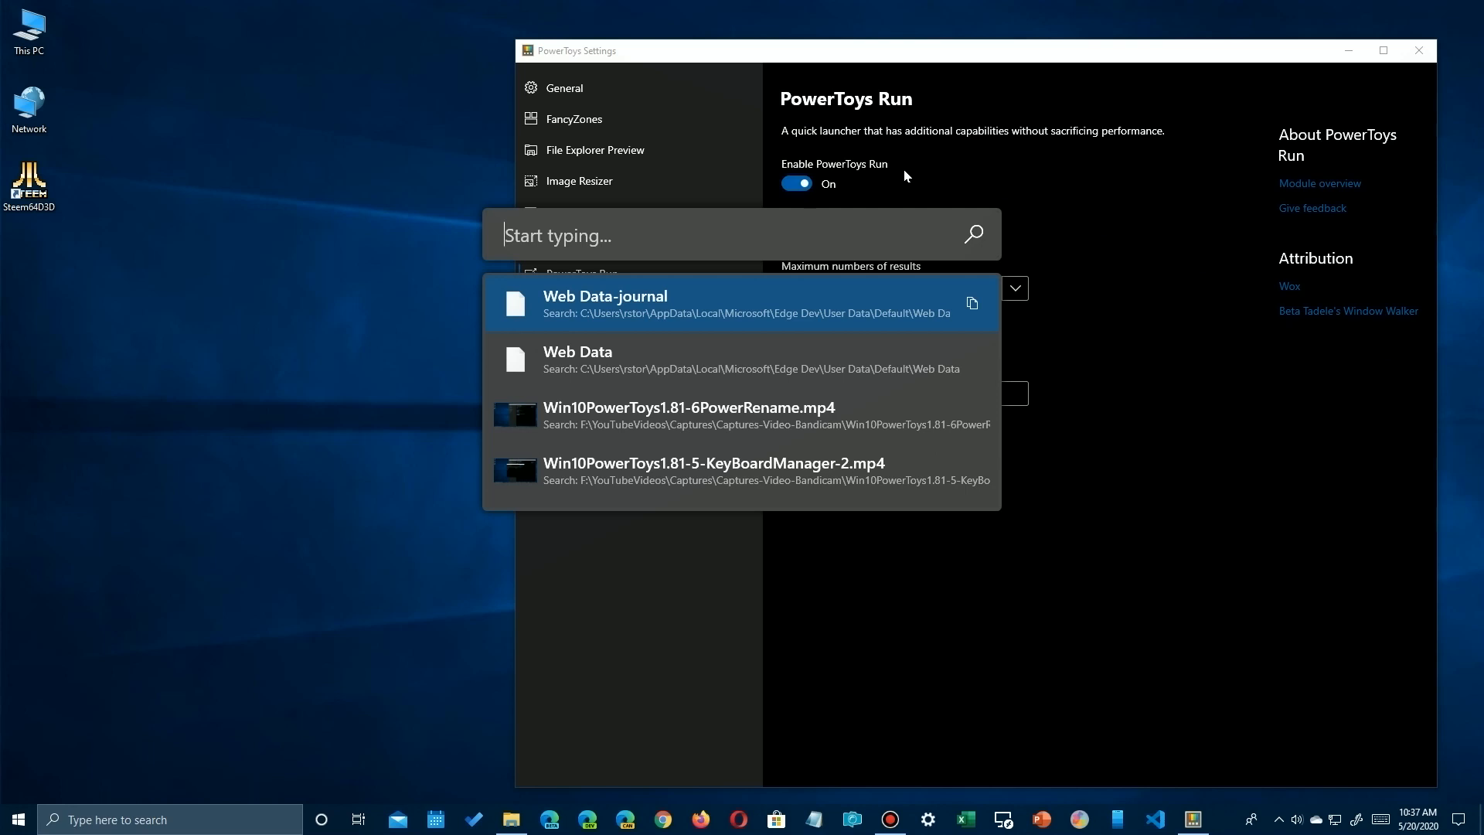
Search PowerToys Run for po and for pinn, clearing the query after each search.
text(po)
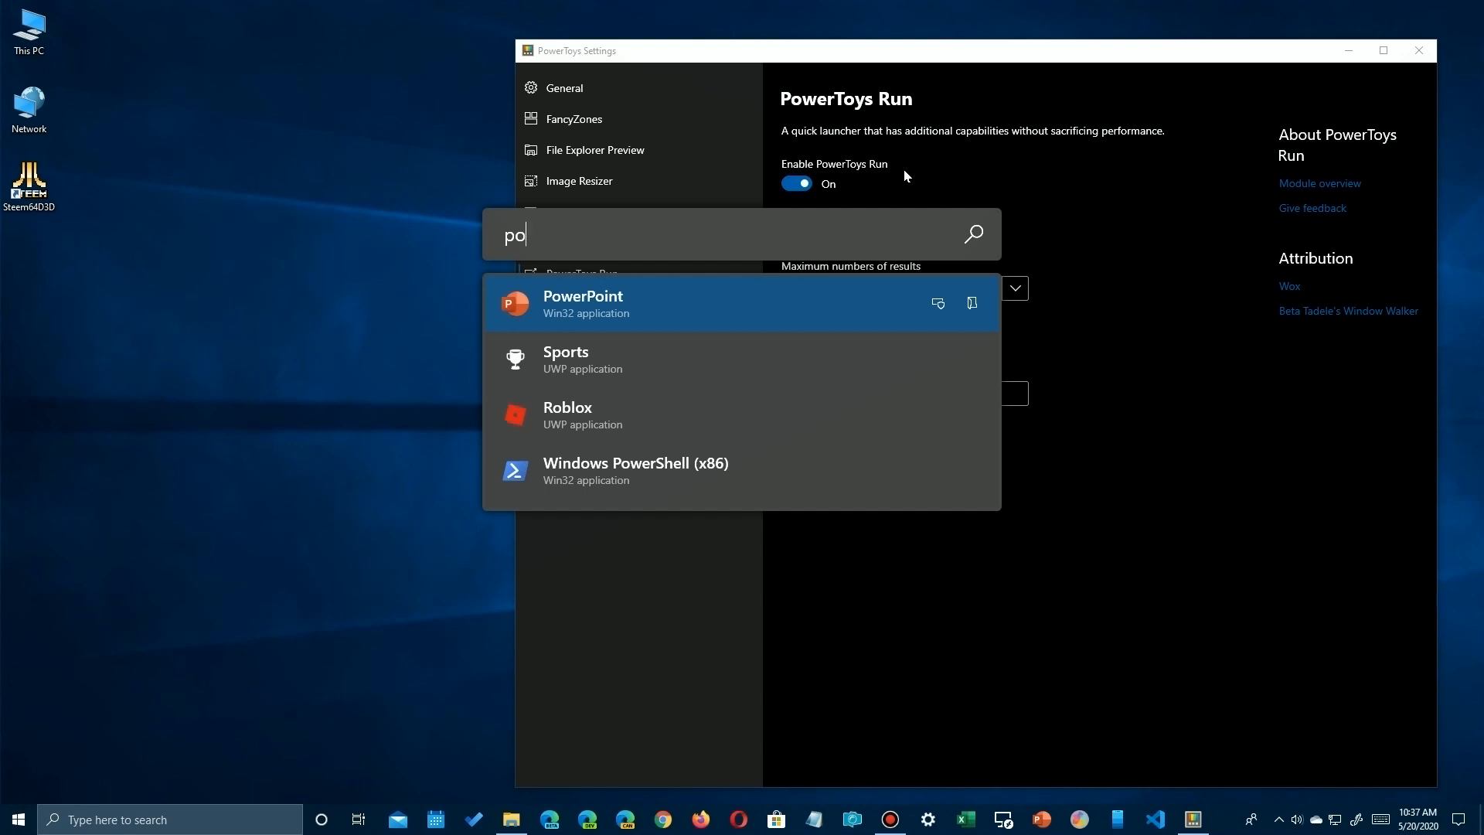
key(BackSpace)
key(BackSpace)
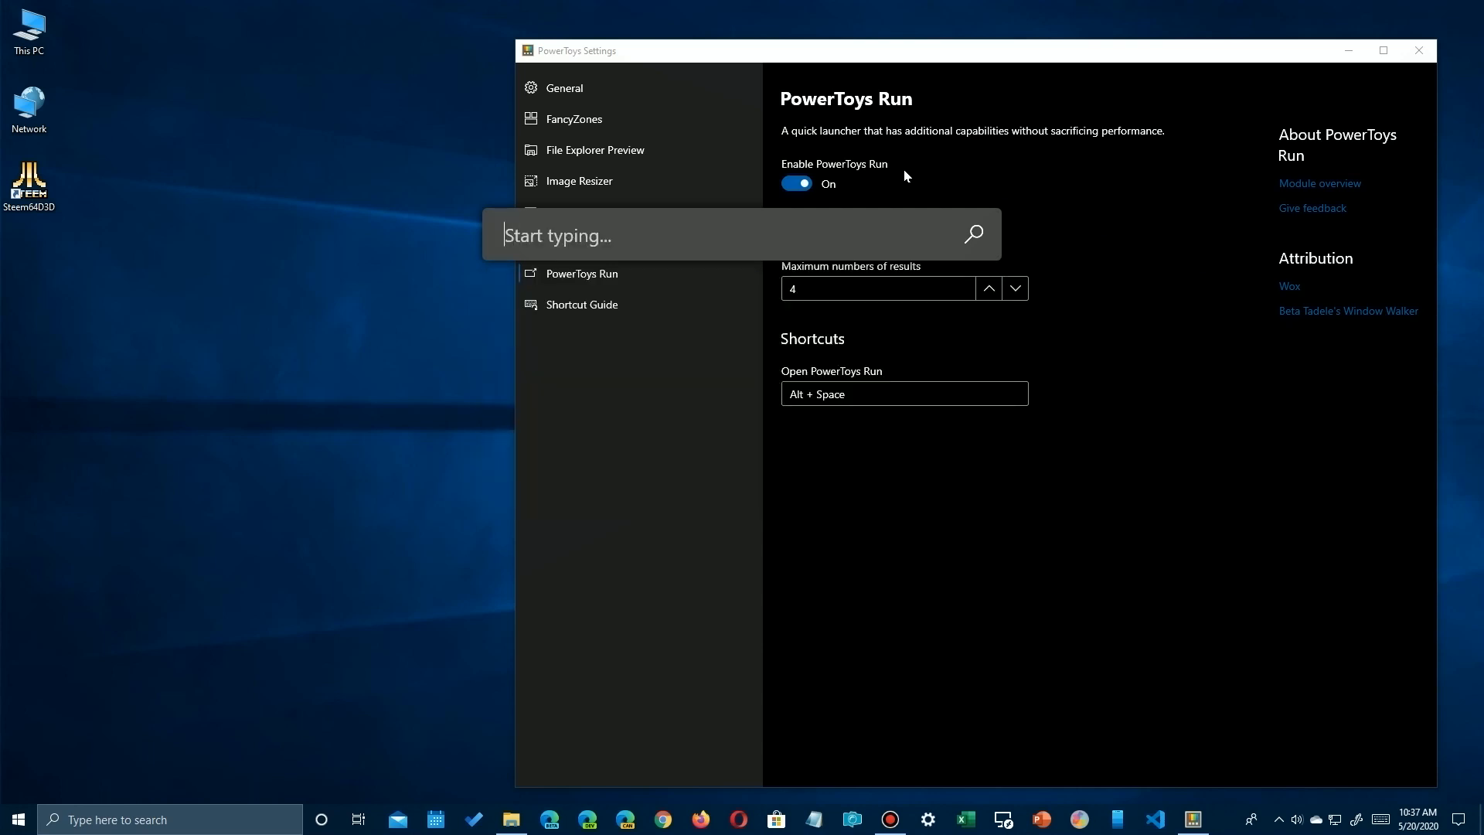
text(pinn)
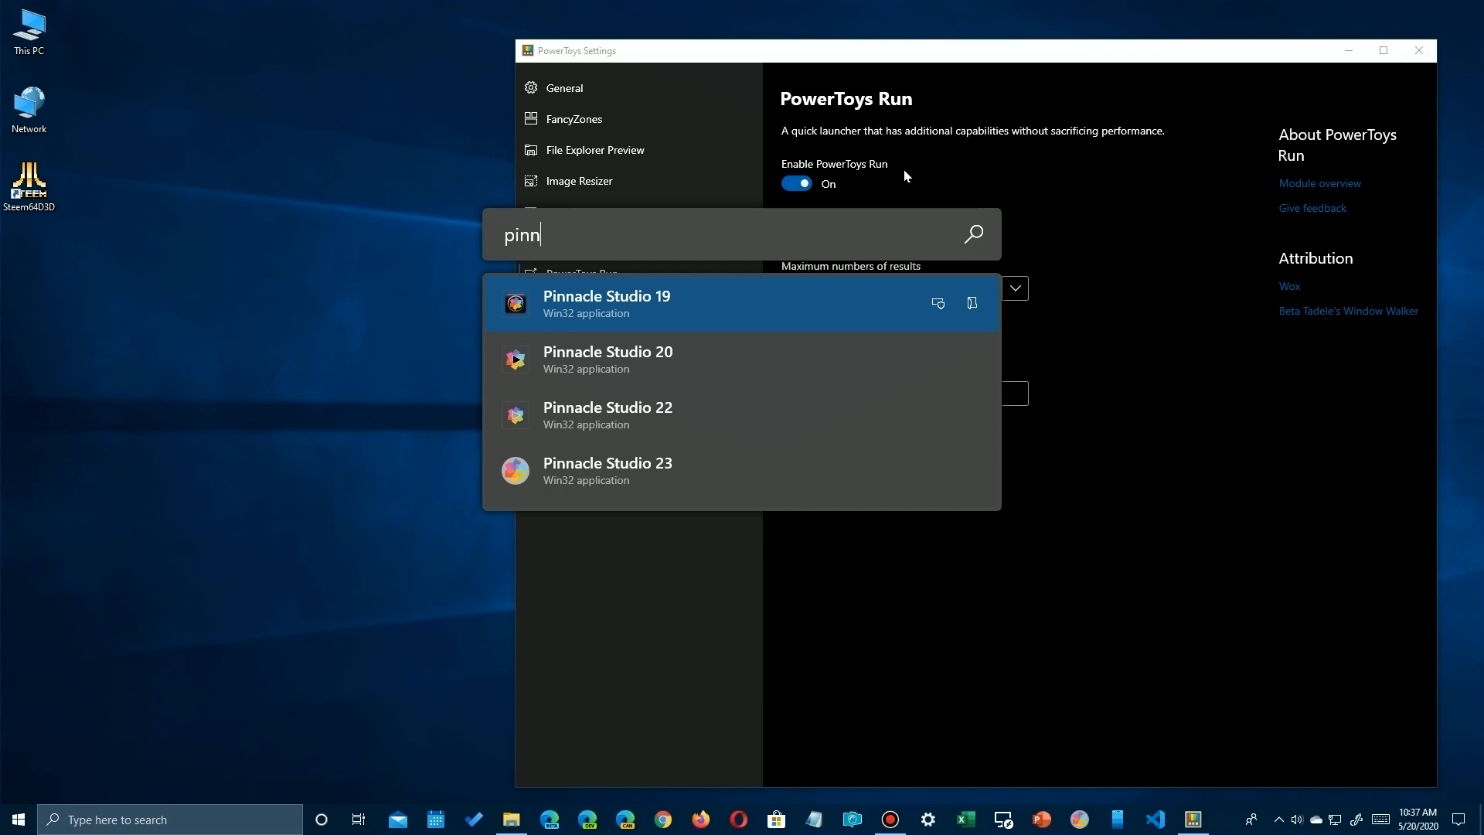
key(BackSpace)
key(BackSpace)
key(BackSpace)
key(BackSpace)
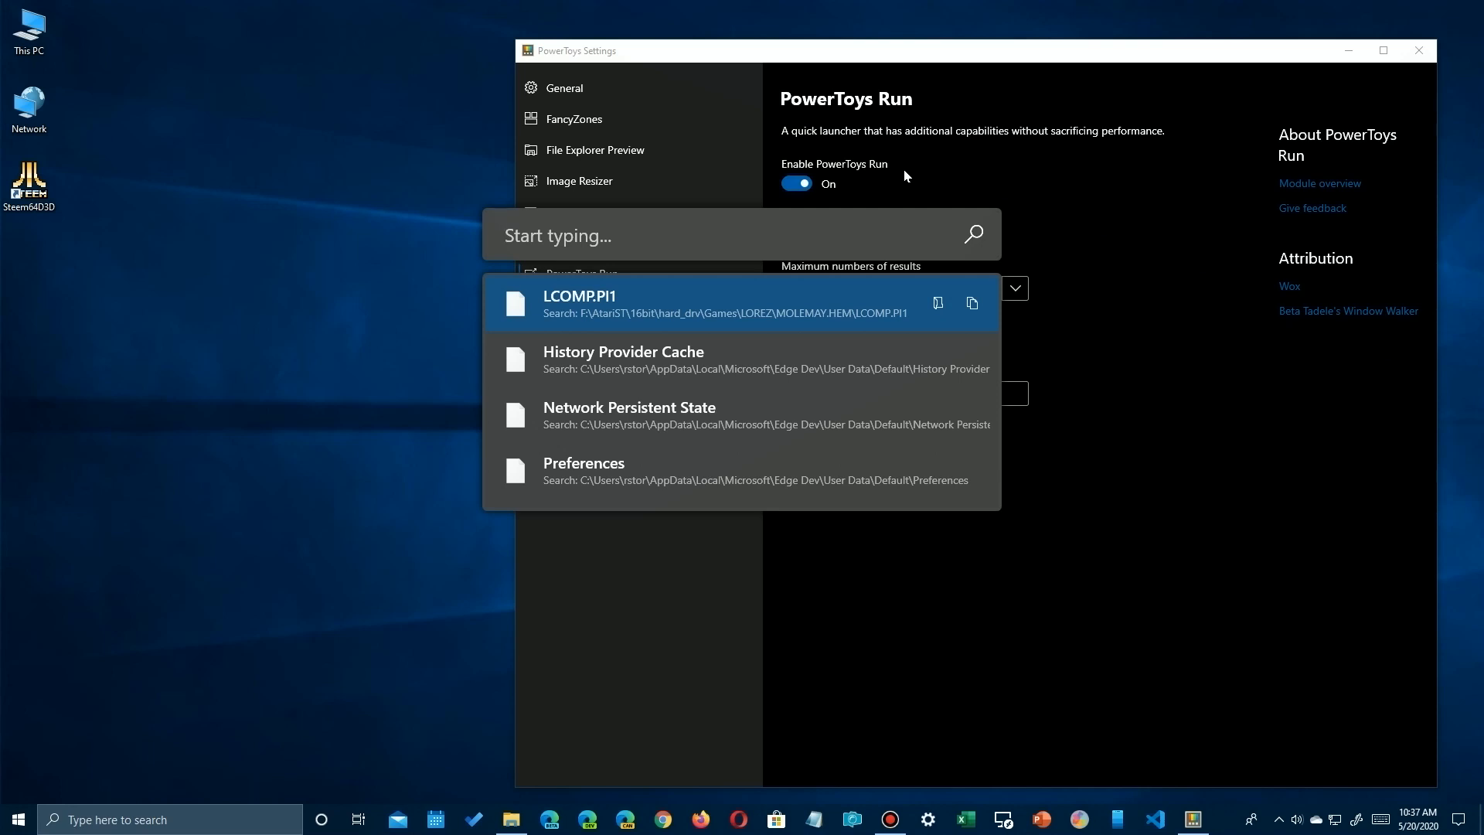
Search PowerToys Run for lode and for t, clearing the query after each search.
text(lode)
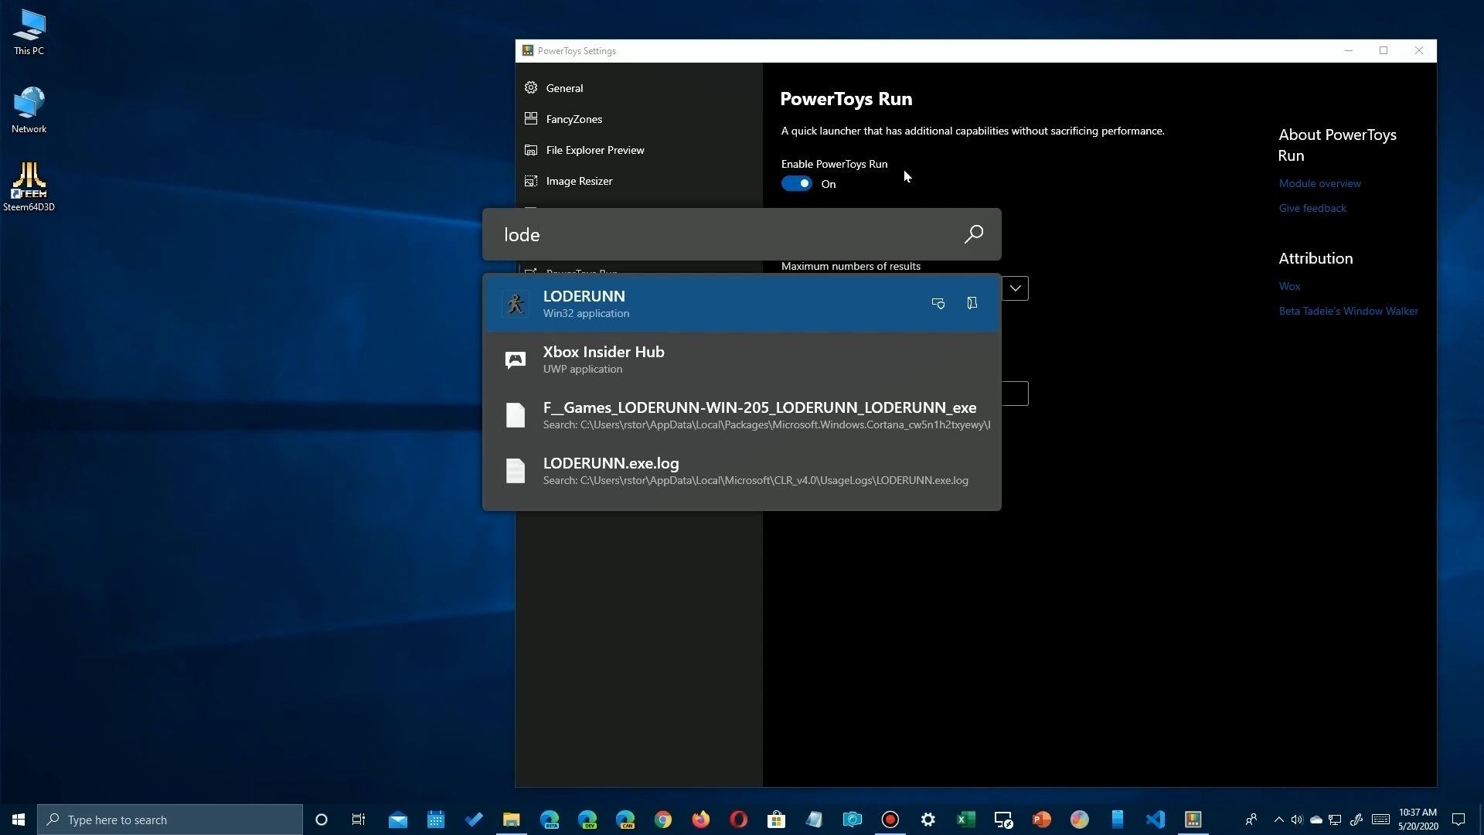
key(BackSpace)
key(BackSpace)
key(BackSpace)
key(BackSpace)
text(t)
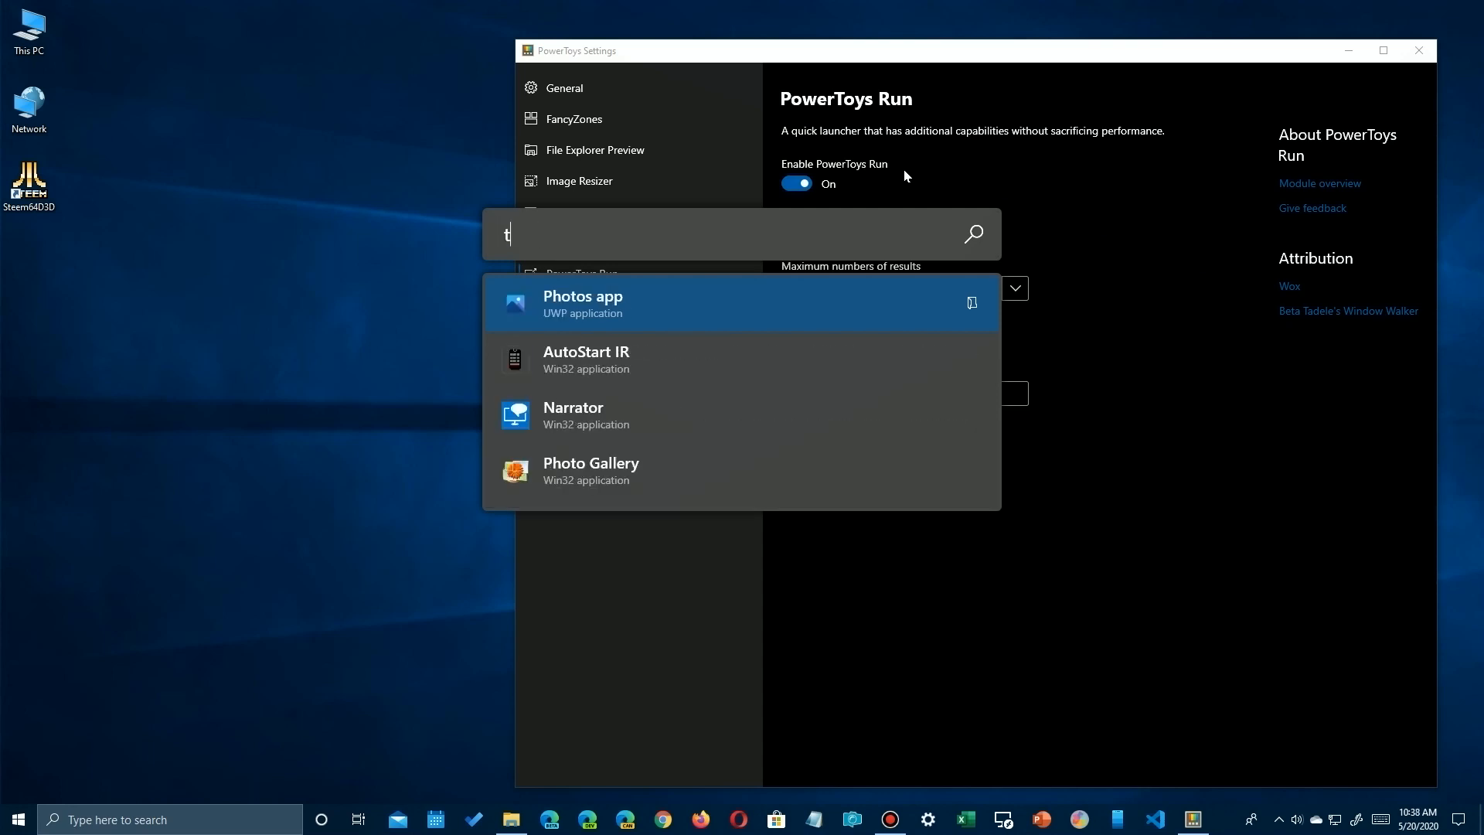
key(BackSpace)
Search PowerToys Run for microsoft, clear the query and search for oldguy.
text(m)
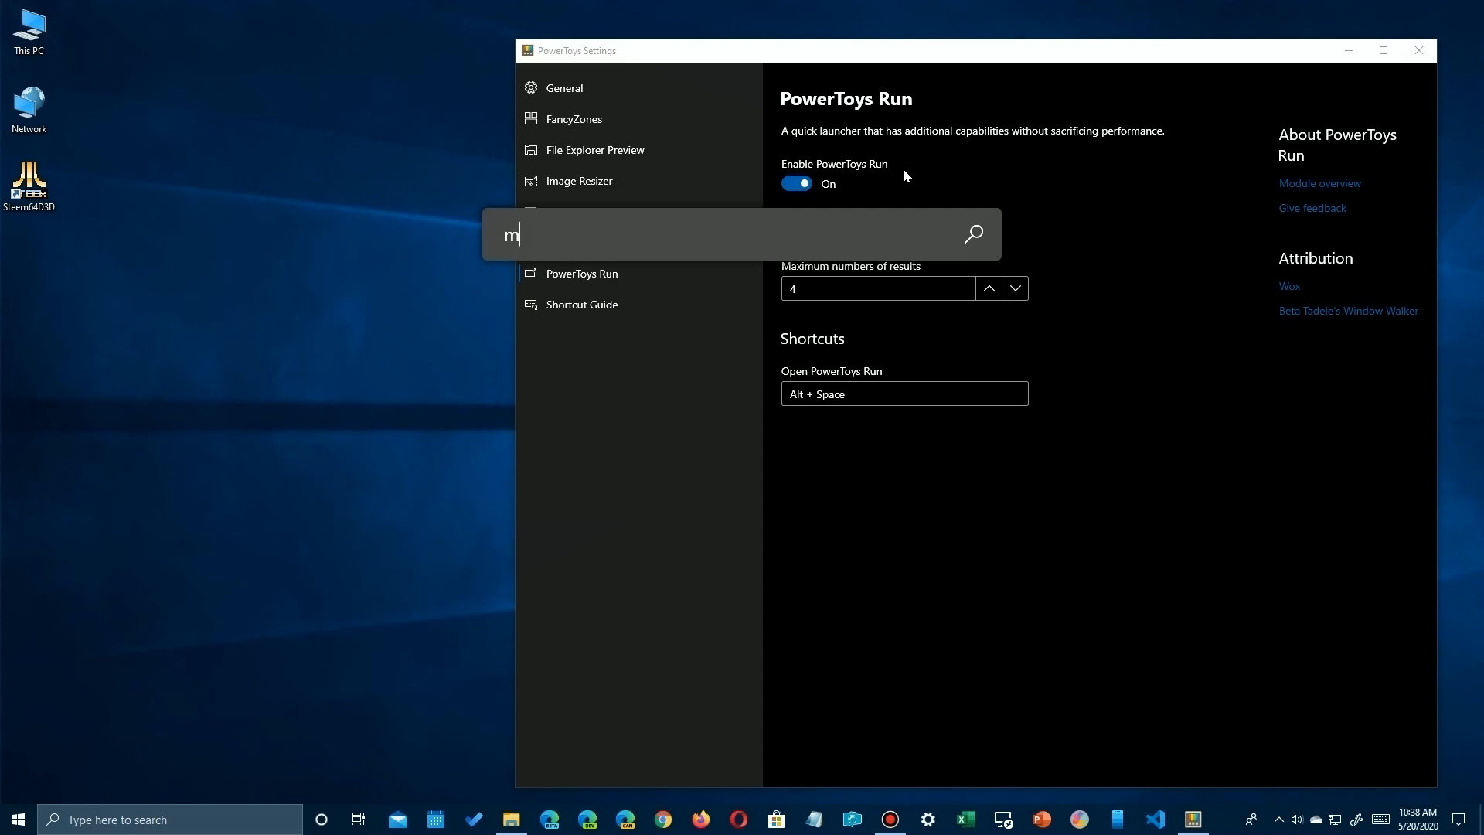
text(icrosoft)
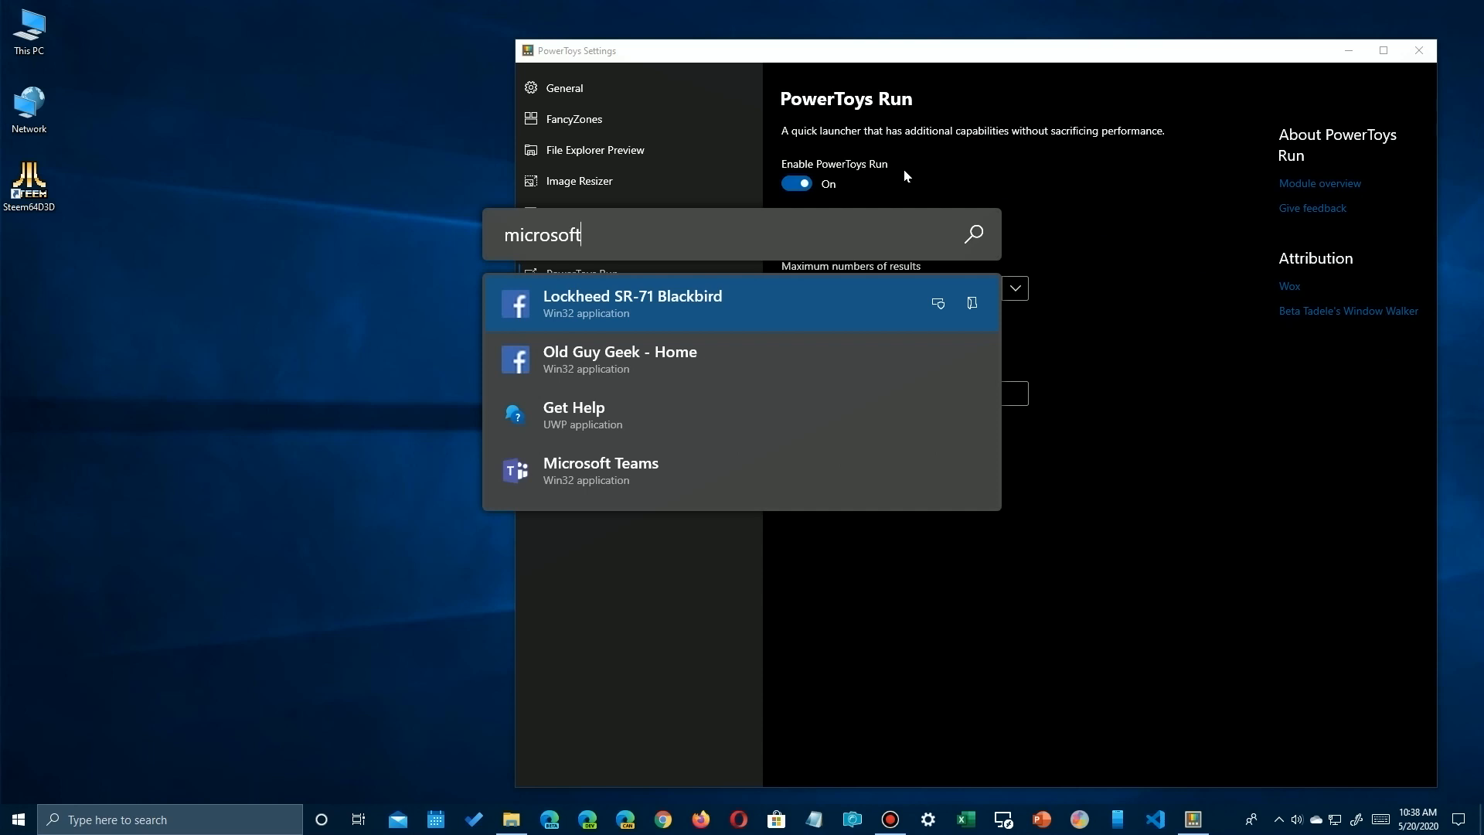
key(BackSpace)
key(BackSpace)
key(BackSpace)
key(BackSpace)
key(BackSpace)
key(BackSpace)
key(BackSpace)
key(BackSpace)
key(BackSpace)
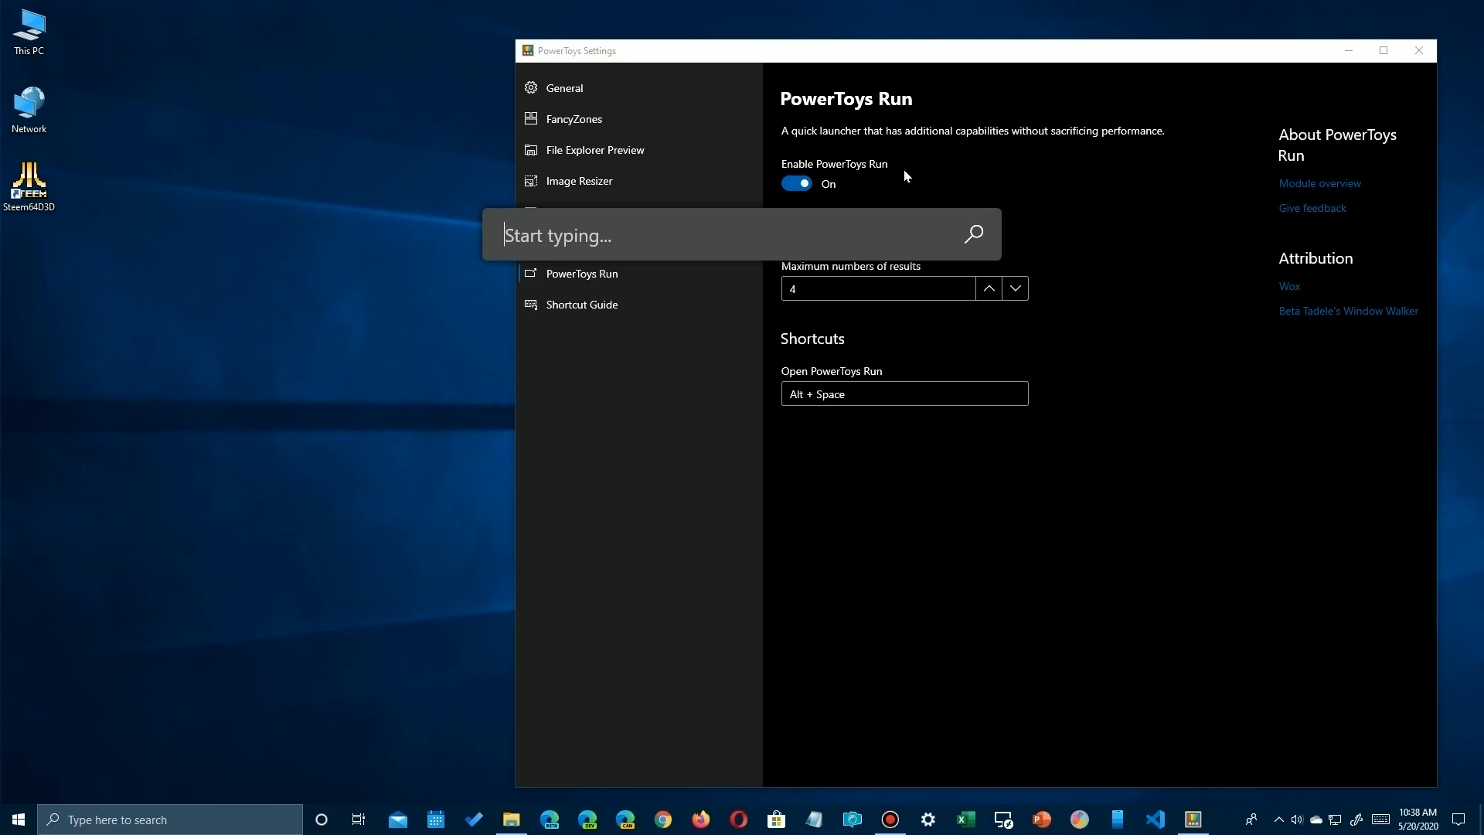
text(oldguy)
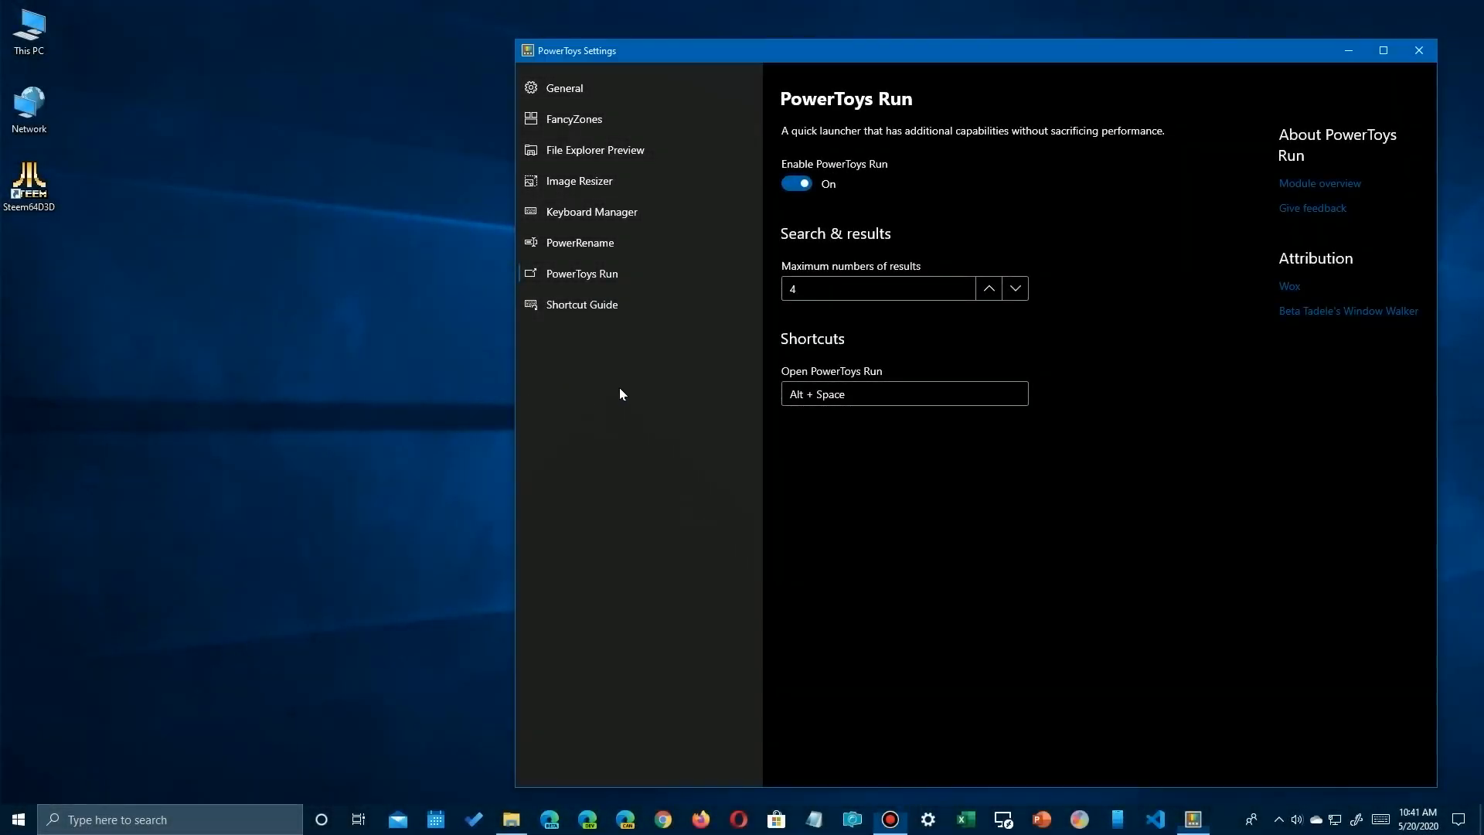
Show the Shortcut Guide settings and try the overlay's Open Settings shortcut, closing the Windows Settings window it opens.
click(577, 306)
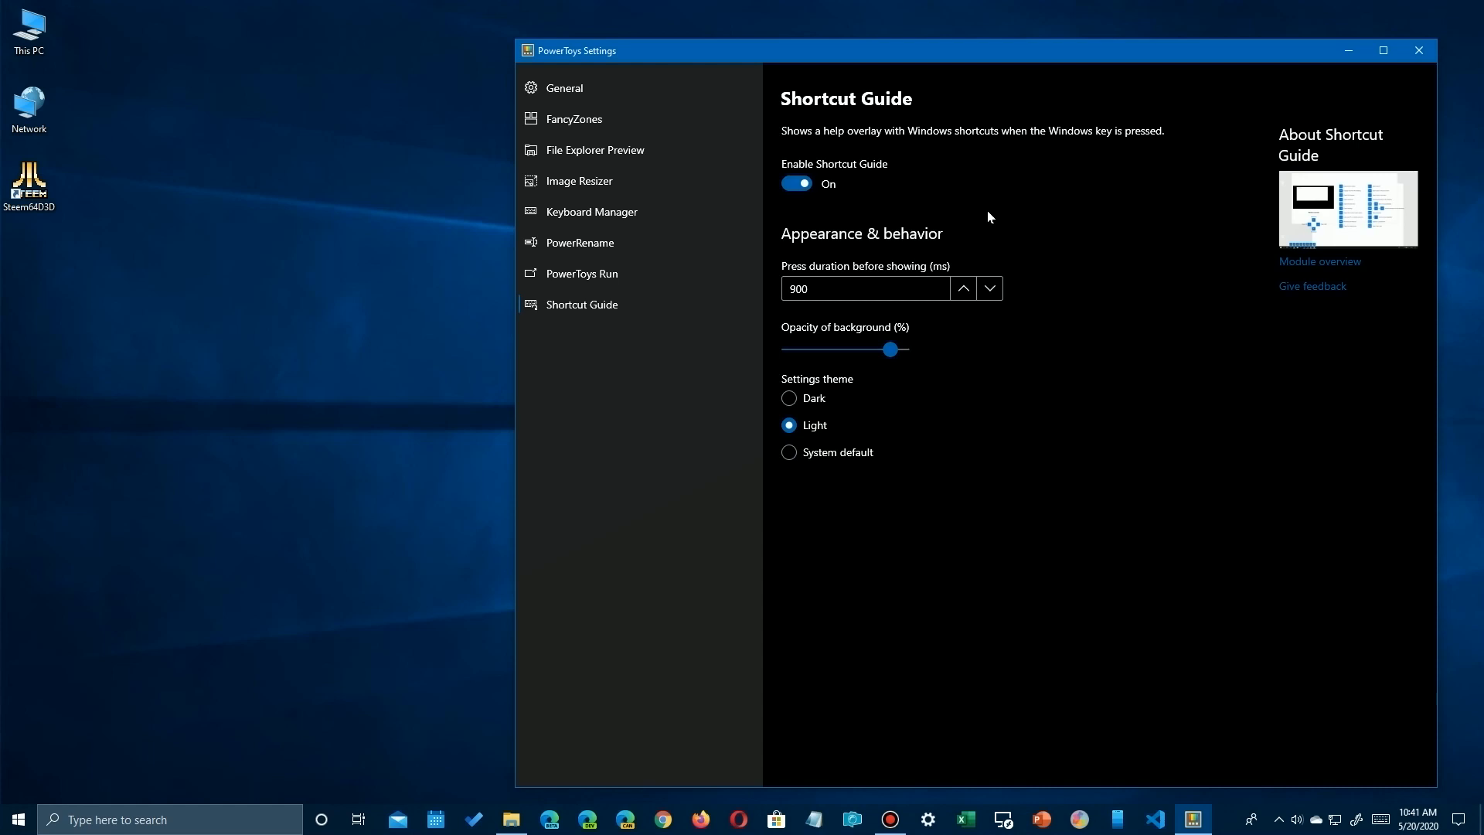
key(super)
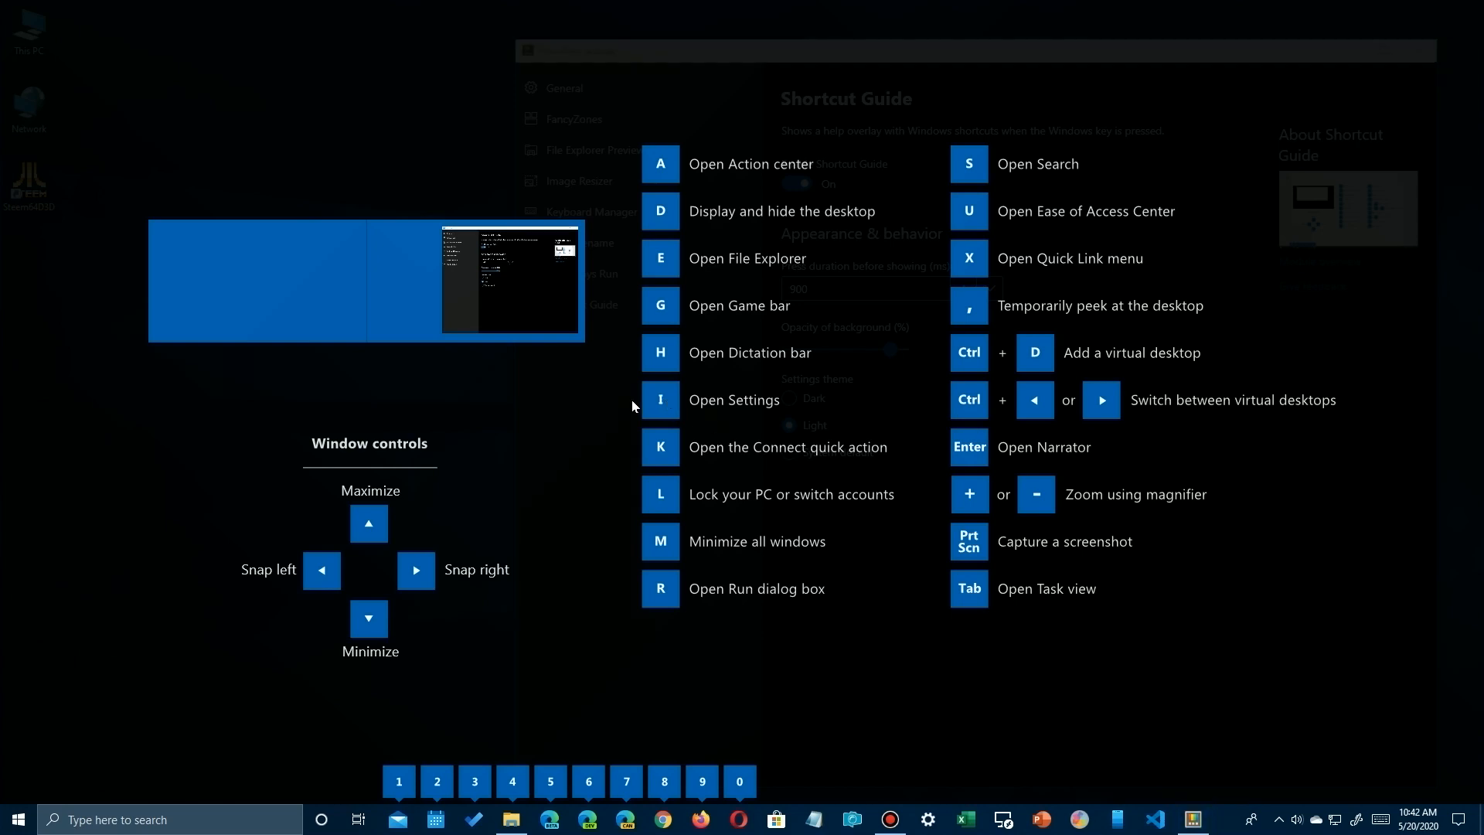
key(super+i)
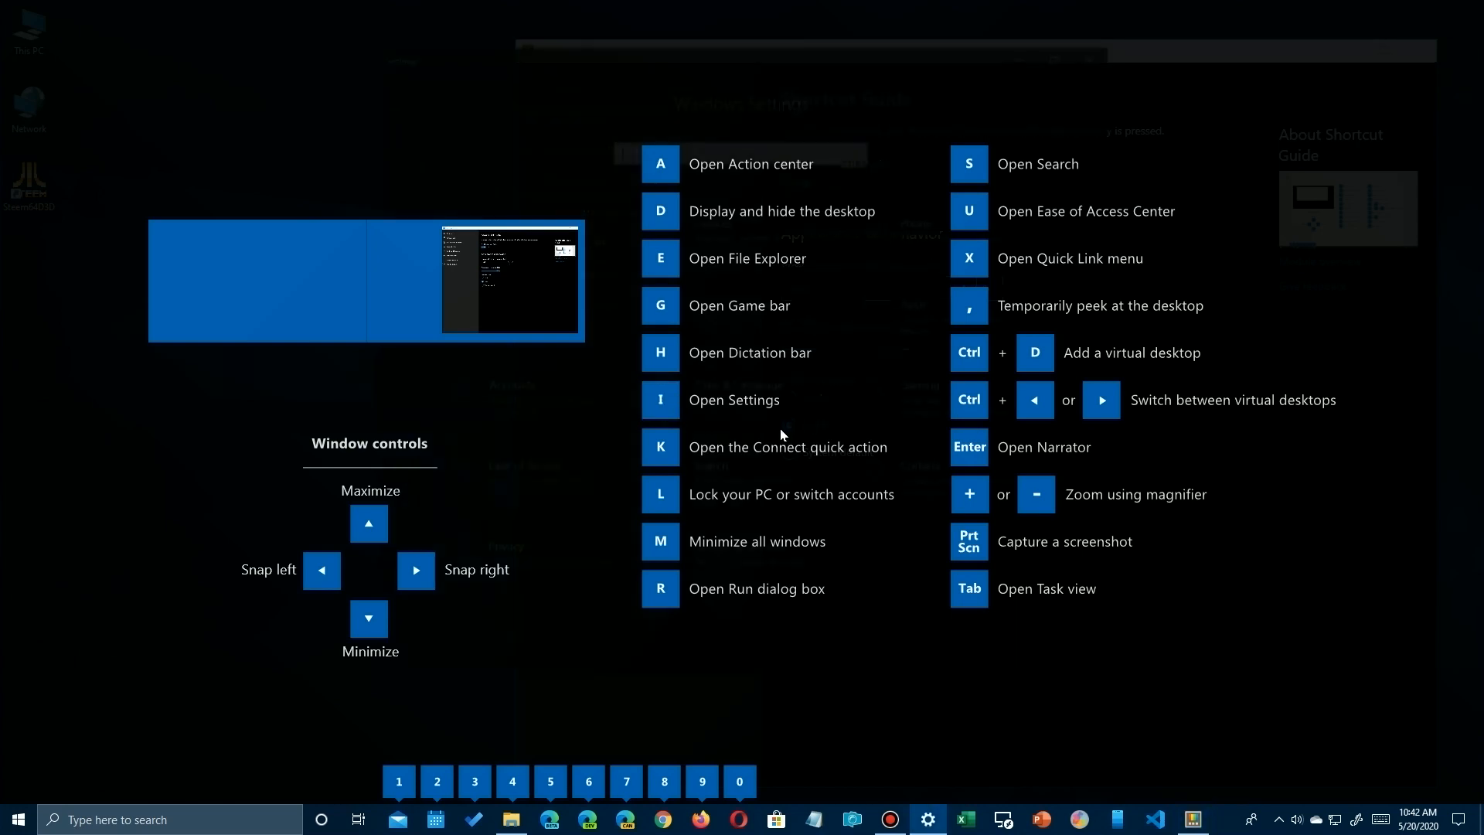
click(1094, 55)
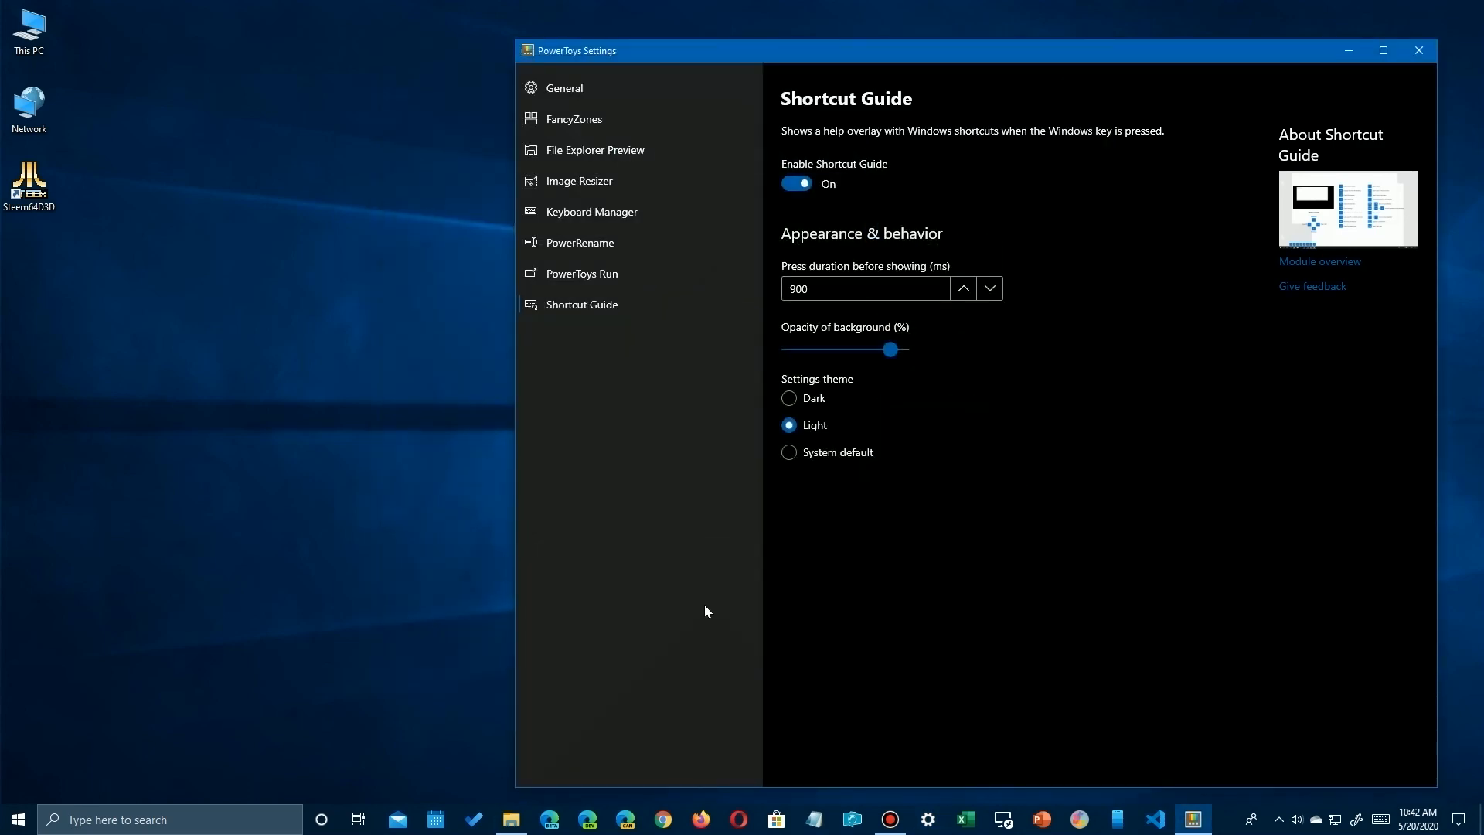
Show the Shortcut Guide overlay and move the Notepad taskbar icon to just after the first Edge icon.
key(super)
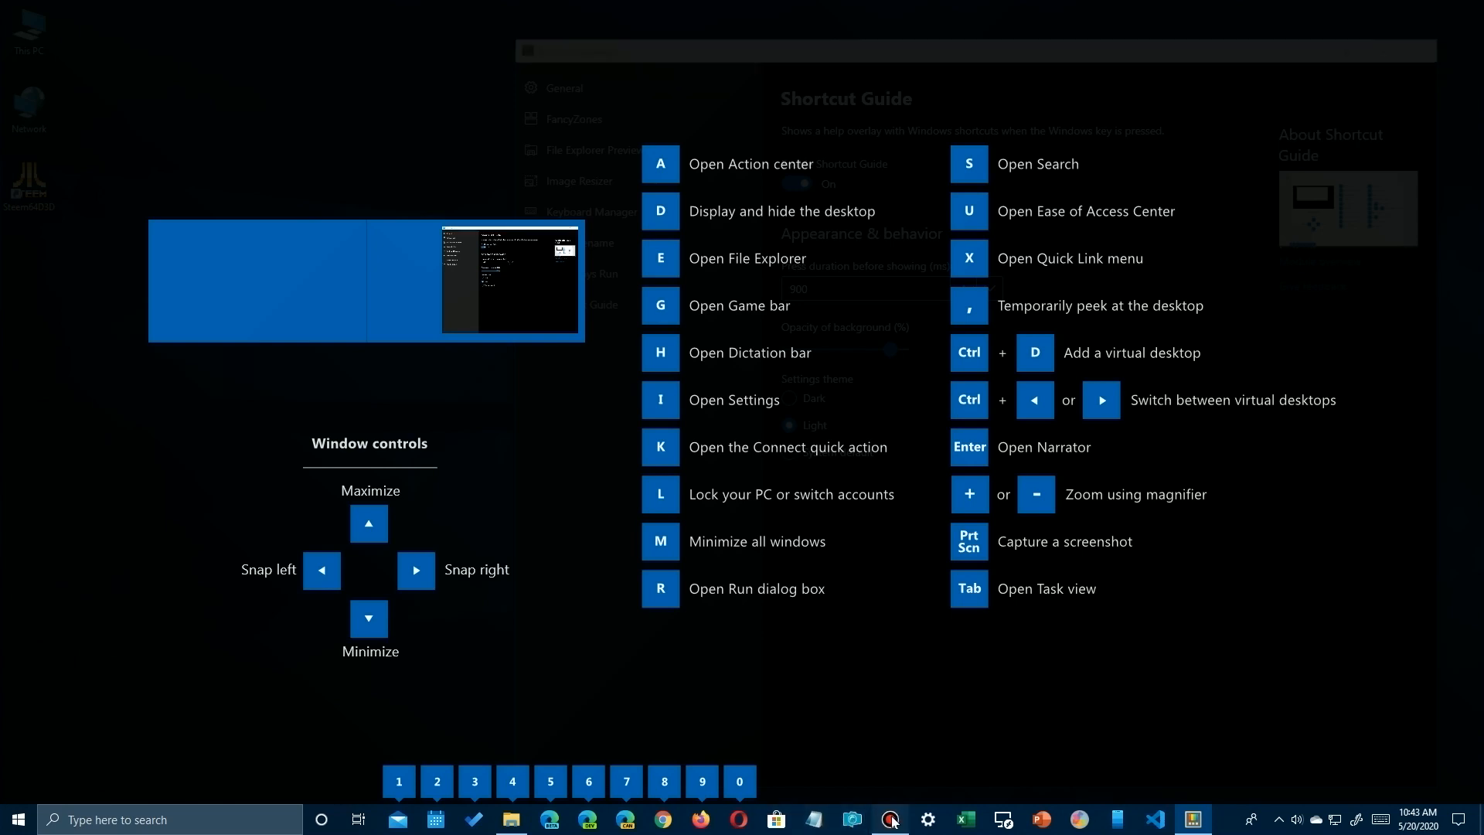
mouse_move(890, 821)
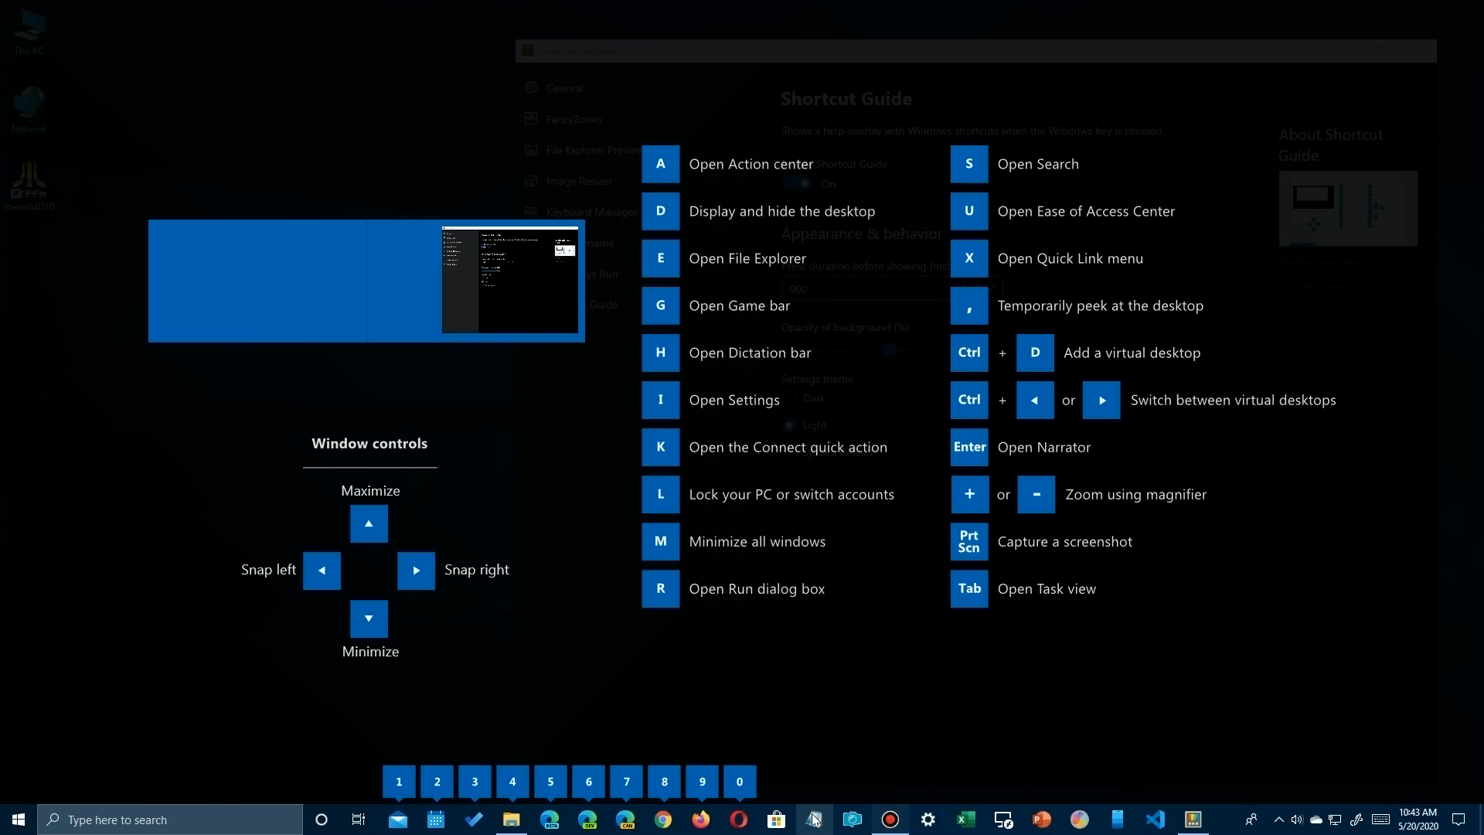
key(super)
drag(815, 818, 580, 815)
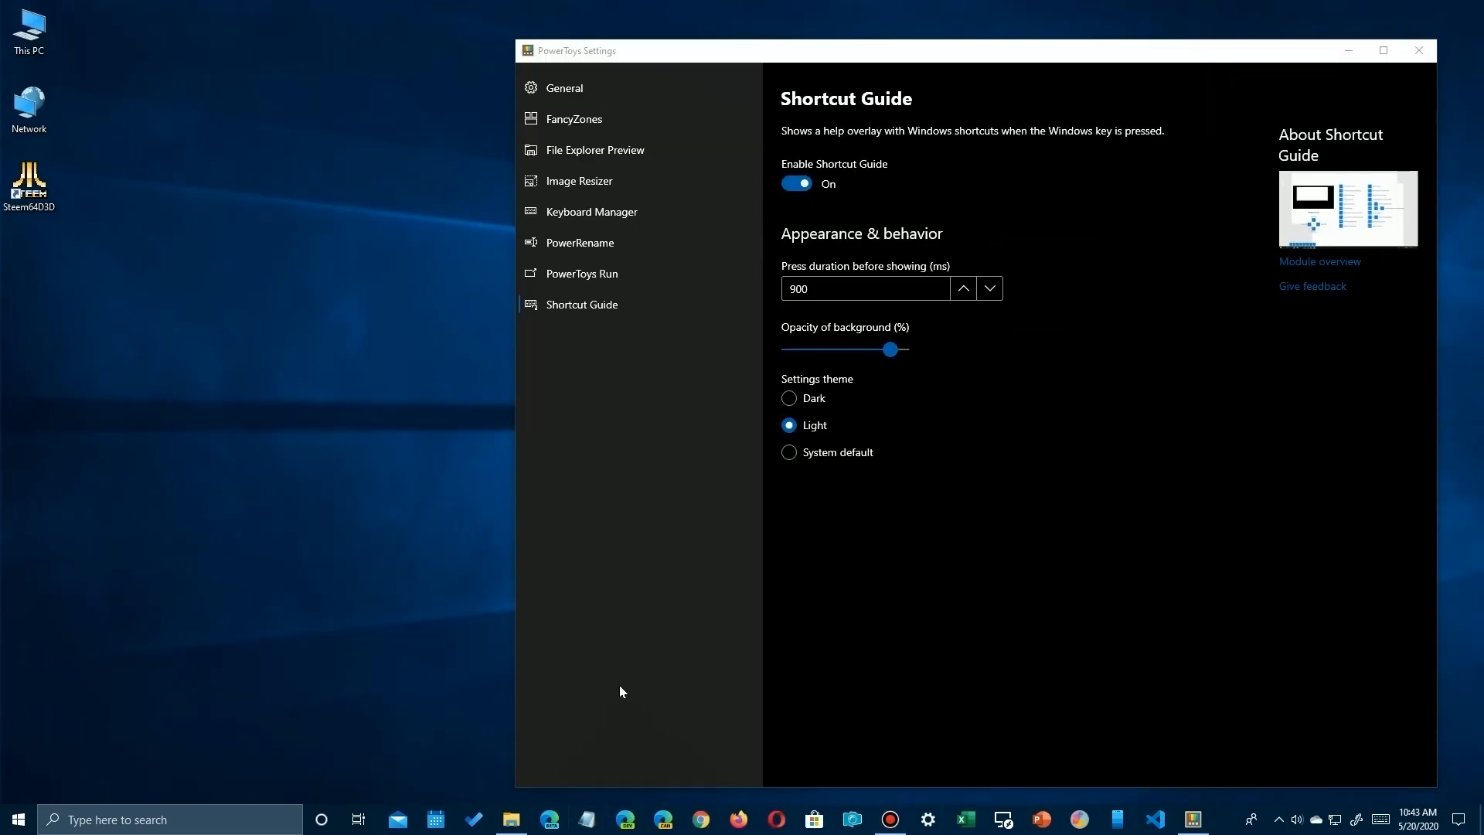
Move the Notepad taskbar icon between Opera and Microsoft Store and show the Shortcut Guide overlay again.
key(super)
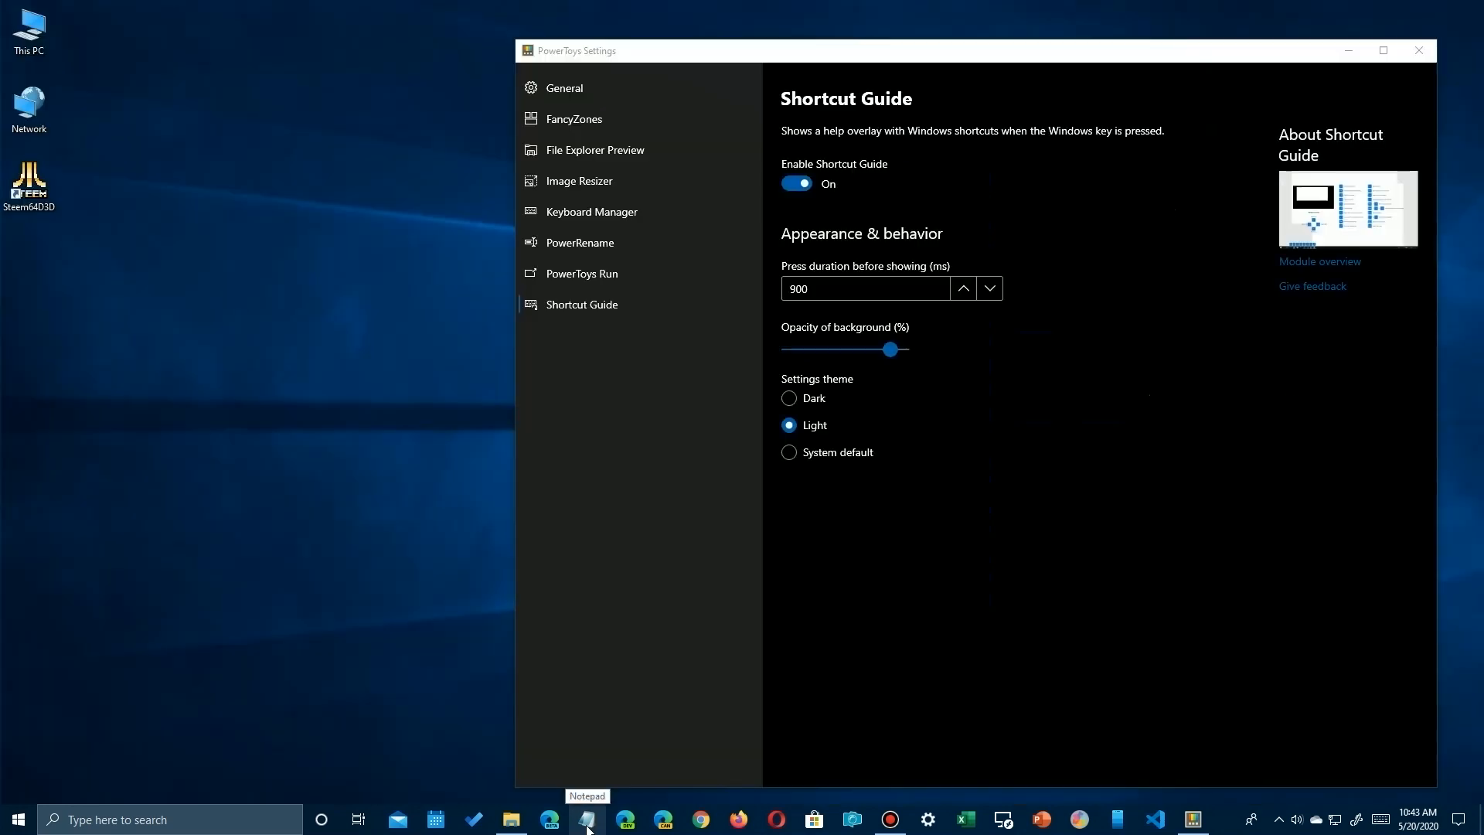
drag(587, 828, 778, 825)
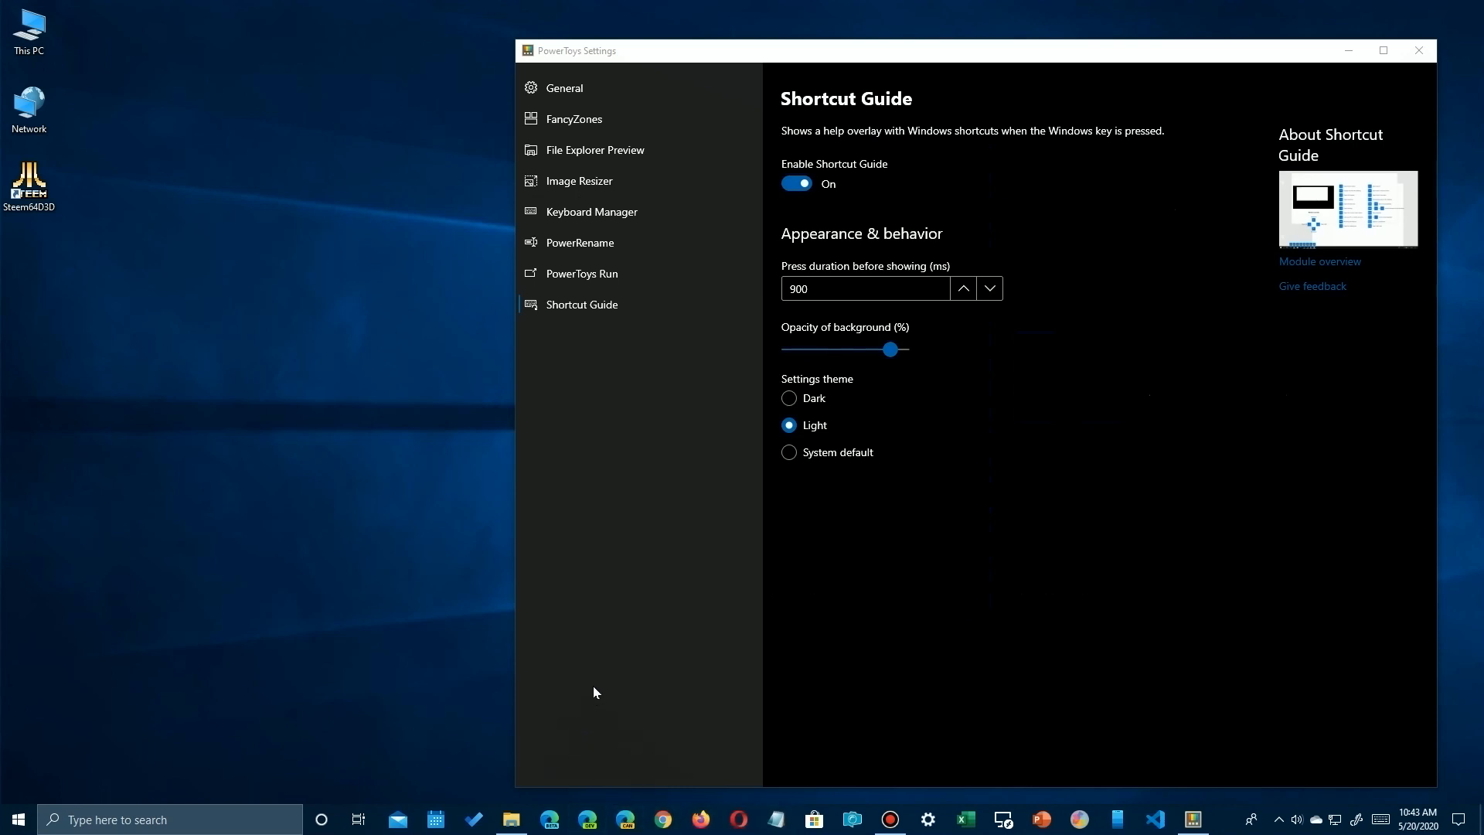
key(super)
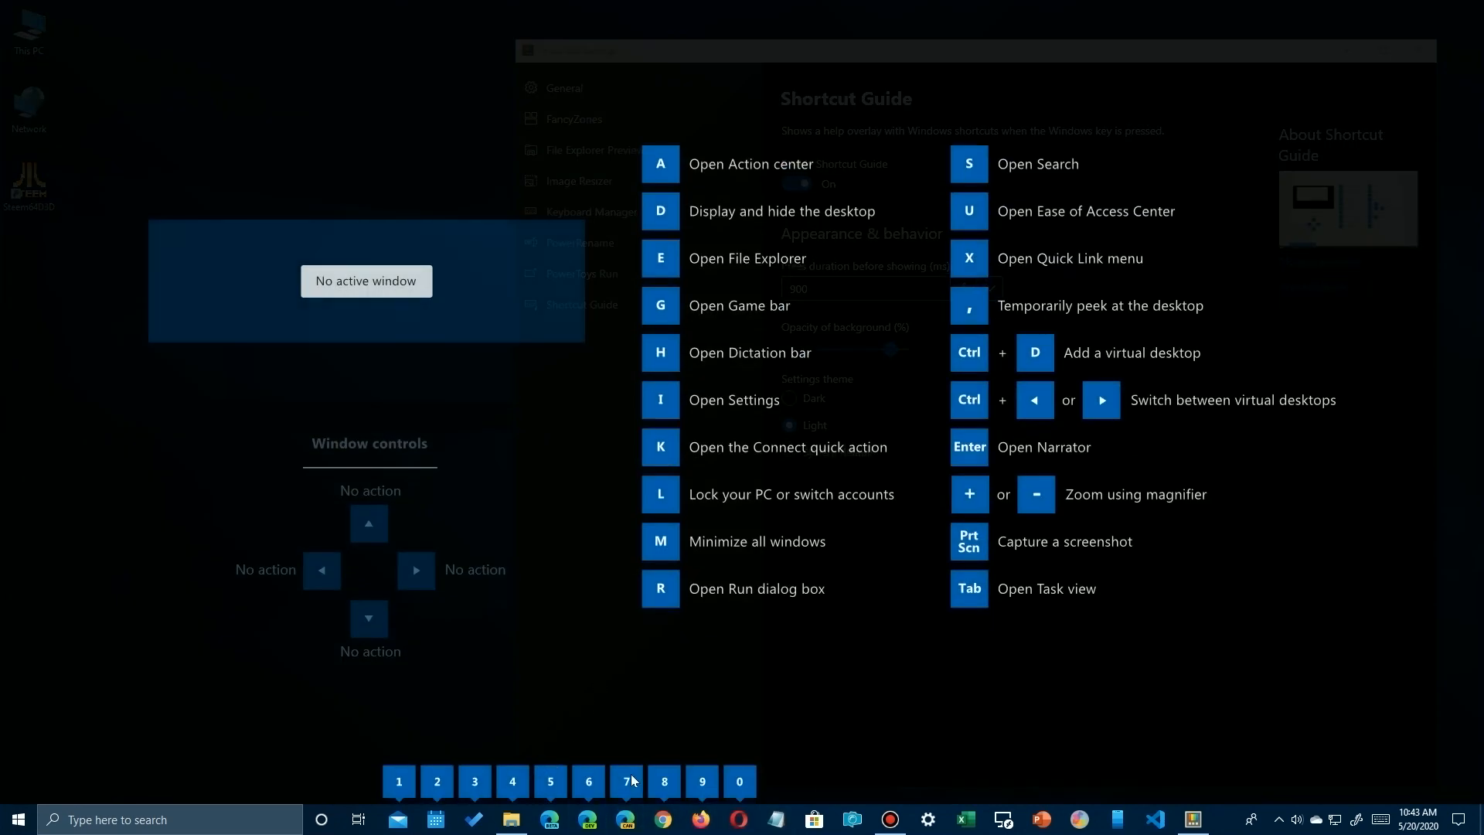